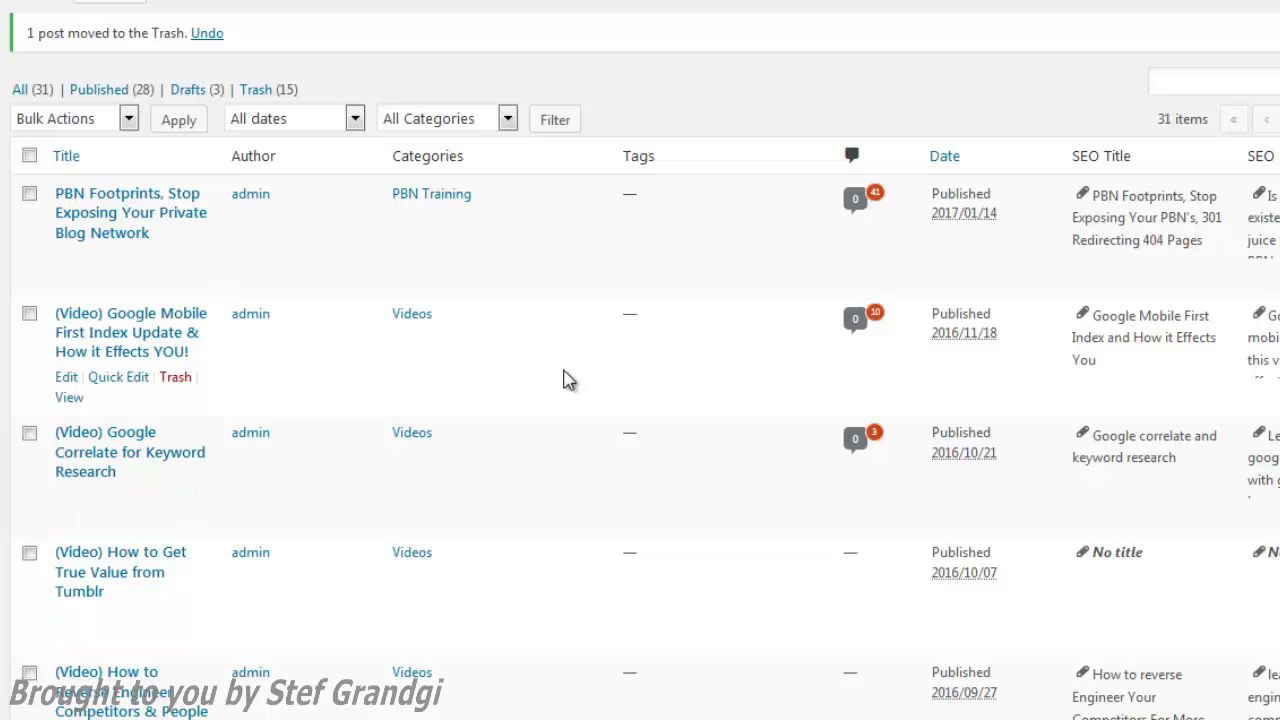
# Start a new post and run a WpContentRanker analysis of Google results for the keyword "twitter marketing".
pyautogui.click(110, 3)
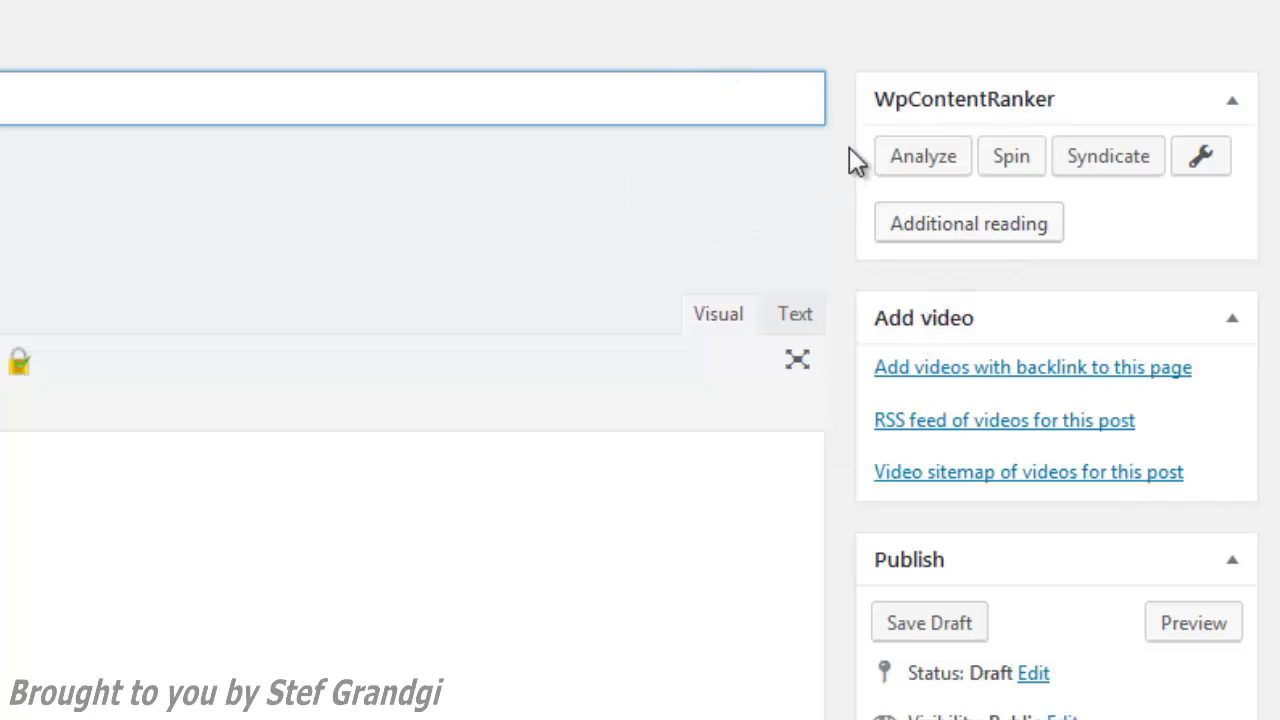
pyautogui.click(910, 158)
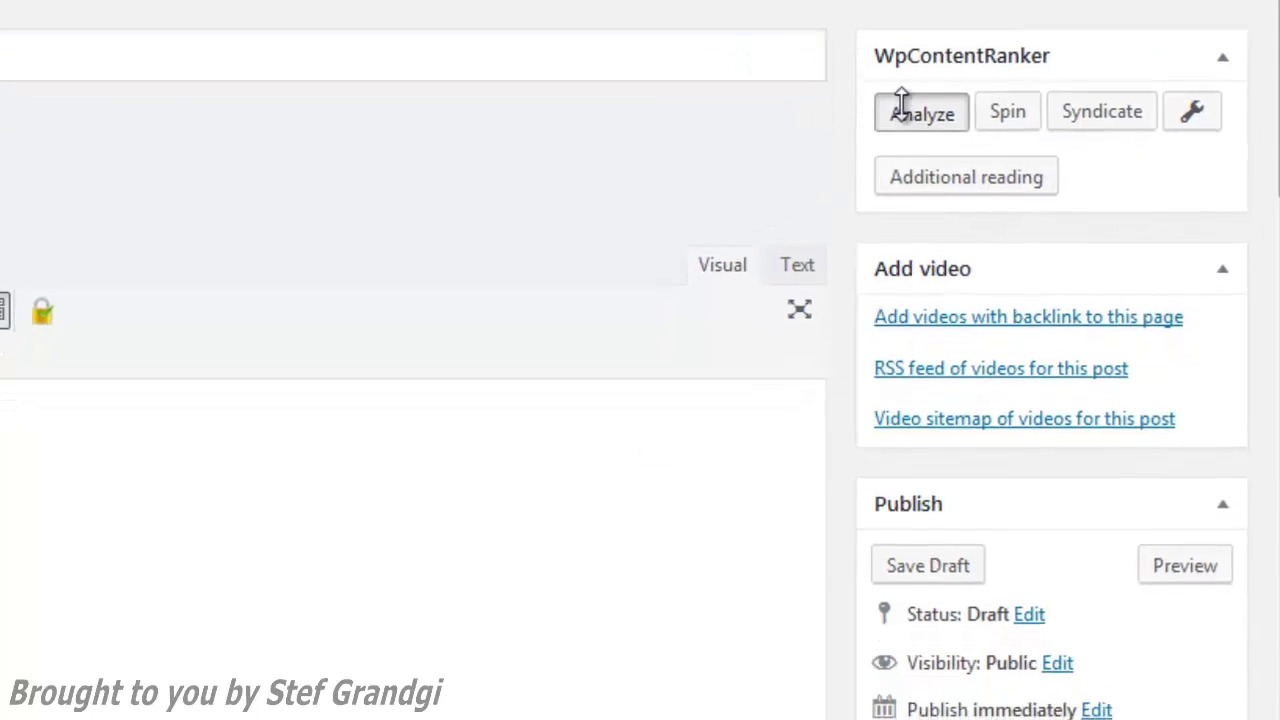
pyautogui.write('t')
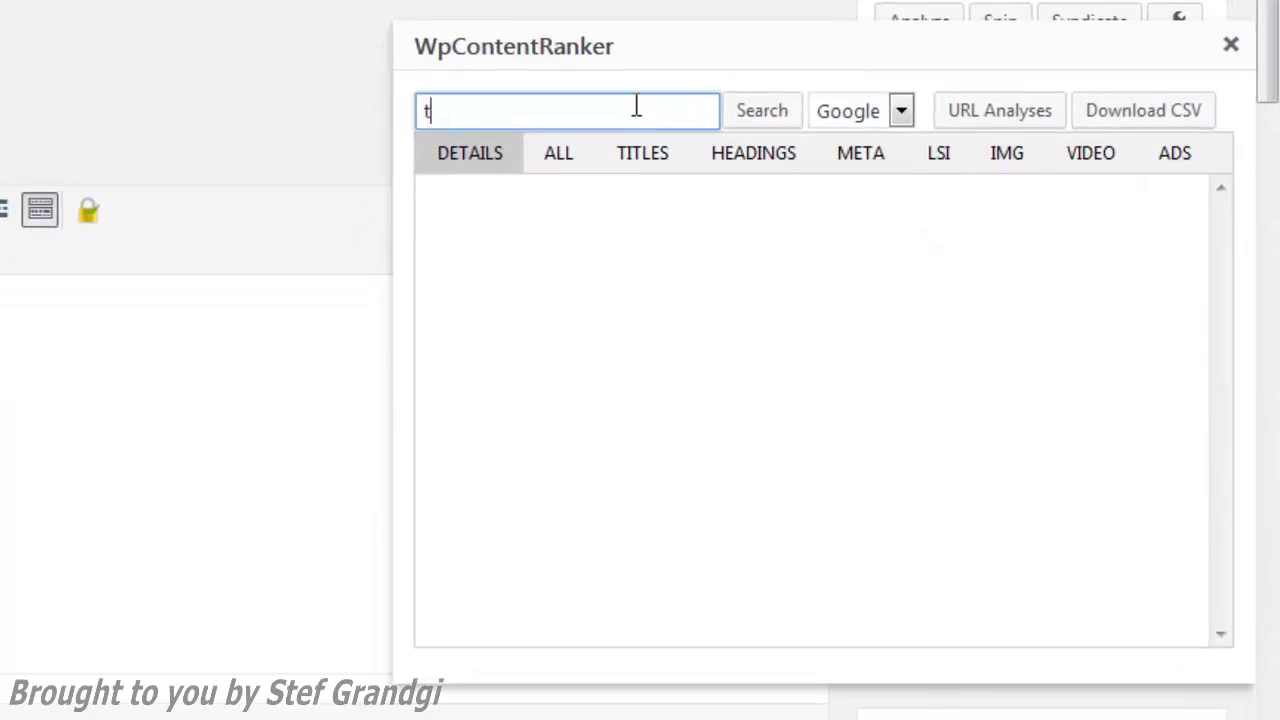
pyautogui.write('witter marketing')
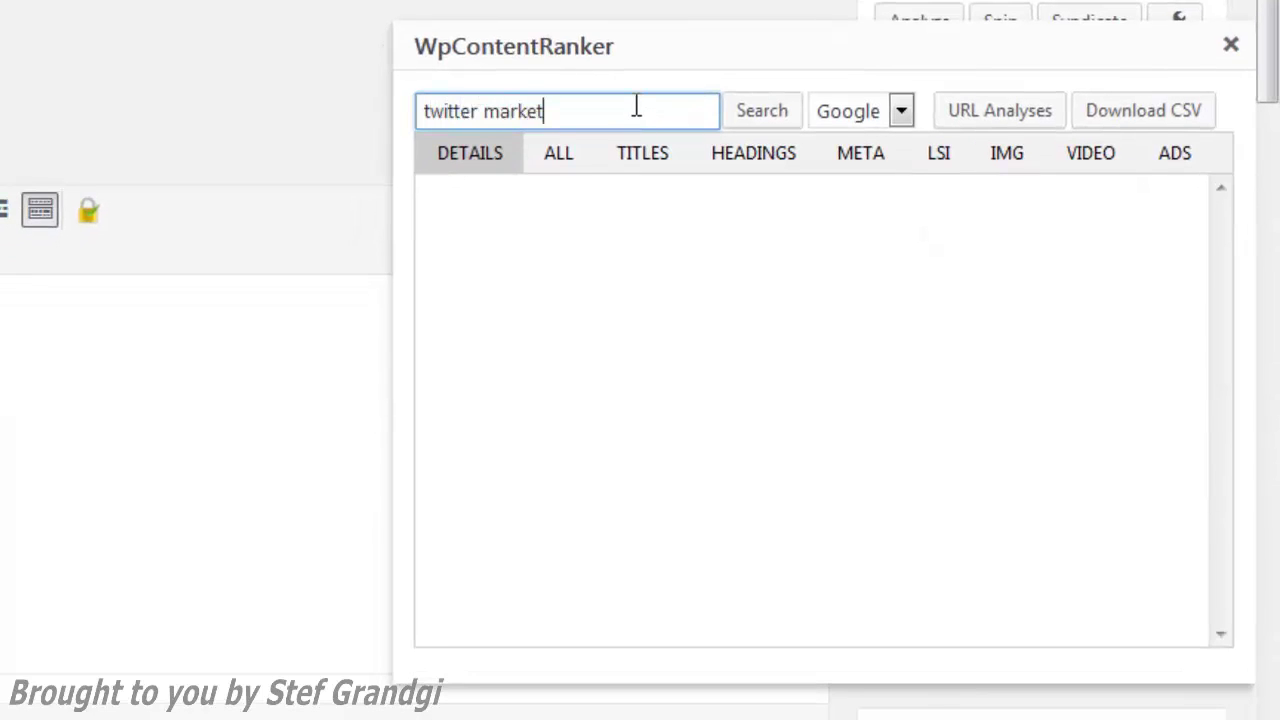
pyautogui.click(745, 115)
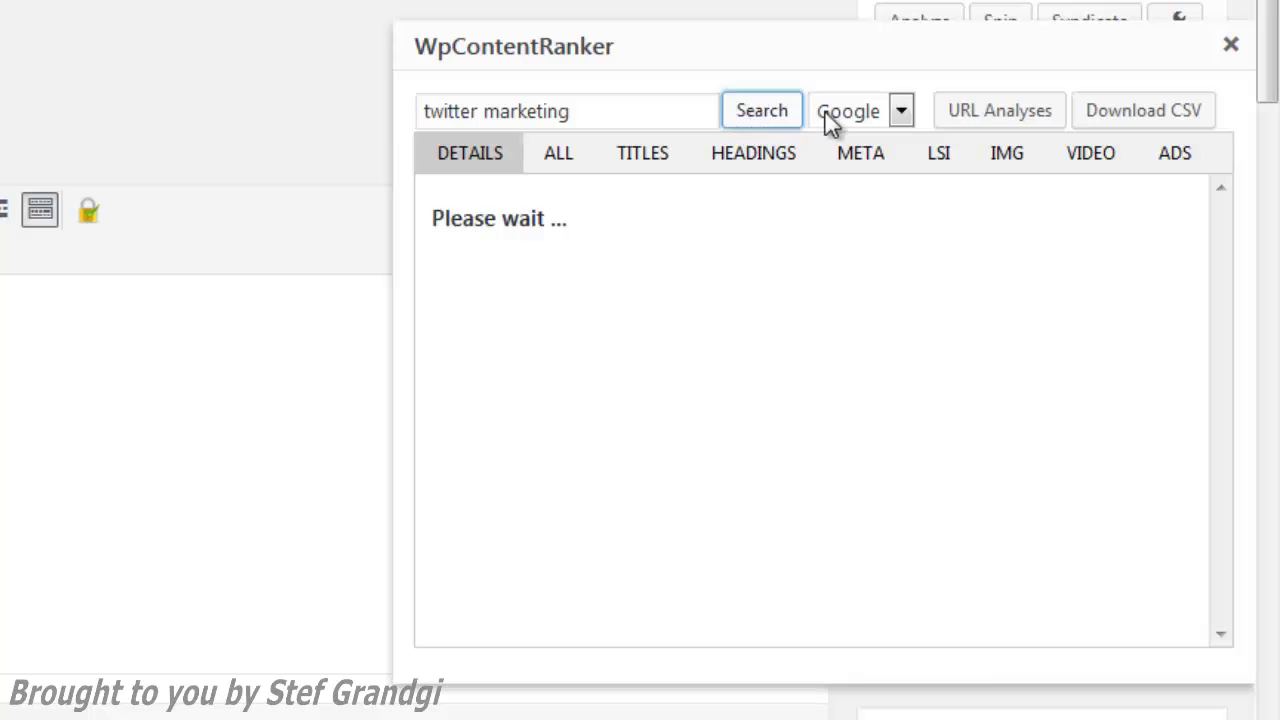
pyautogui.click(890, 111)
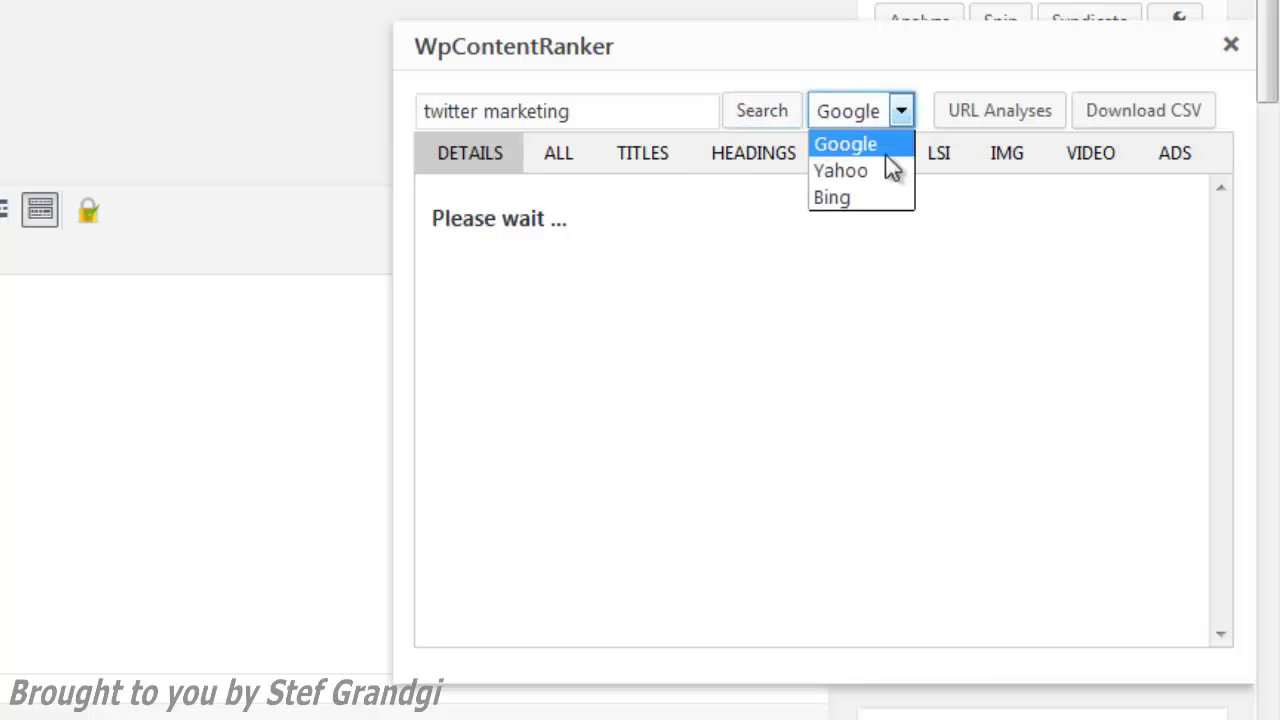
pyautogui.click(915, 220)
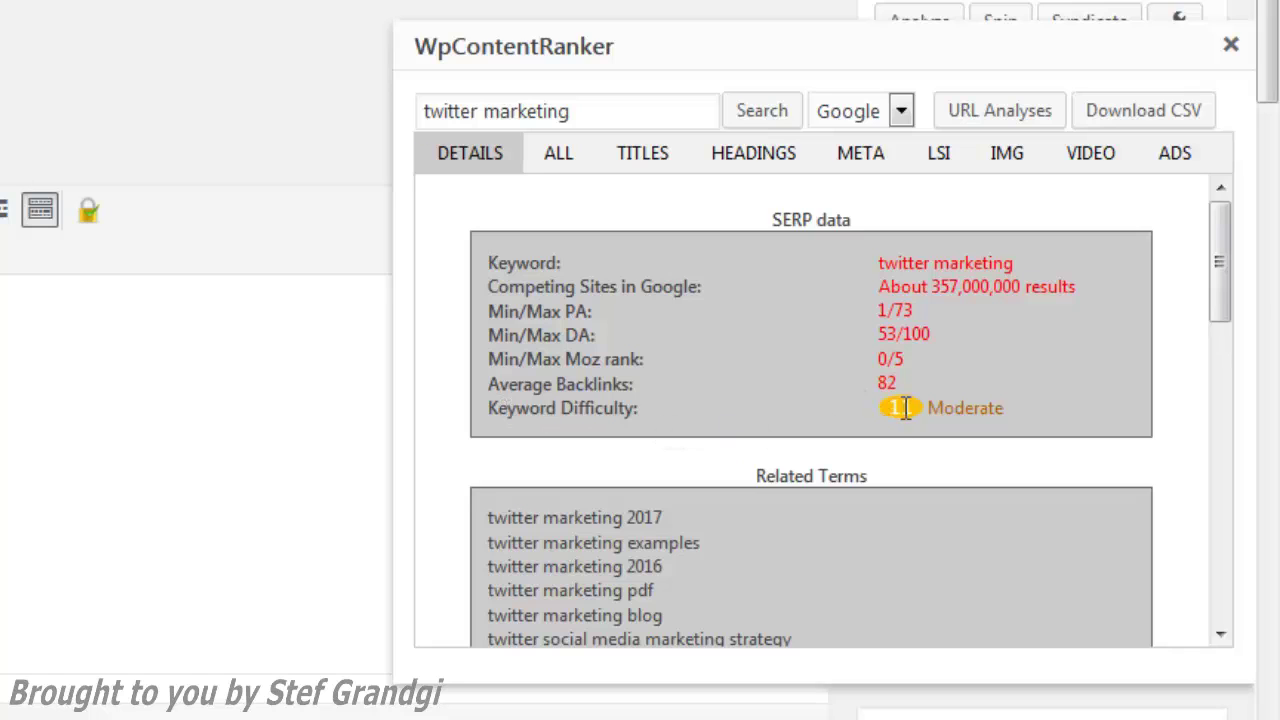
# Review the keyword's SERP data, difficulty rating, related terms and competing pages in the analysis details.
pyautogui.tripleClick(875, 405)
pyautogui.click(917, 406)
pyautogui.scroll(-3, 817, 480)
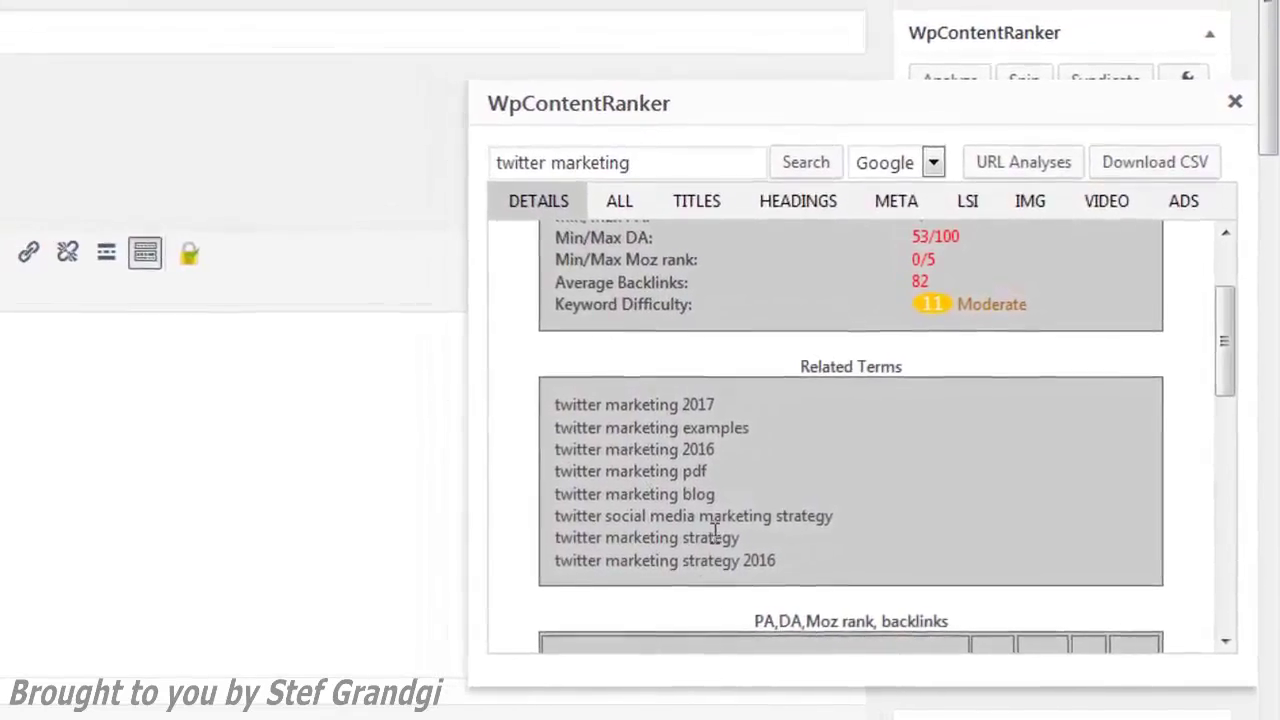
pyautogui.scroll(-7, 735, 500)
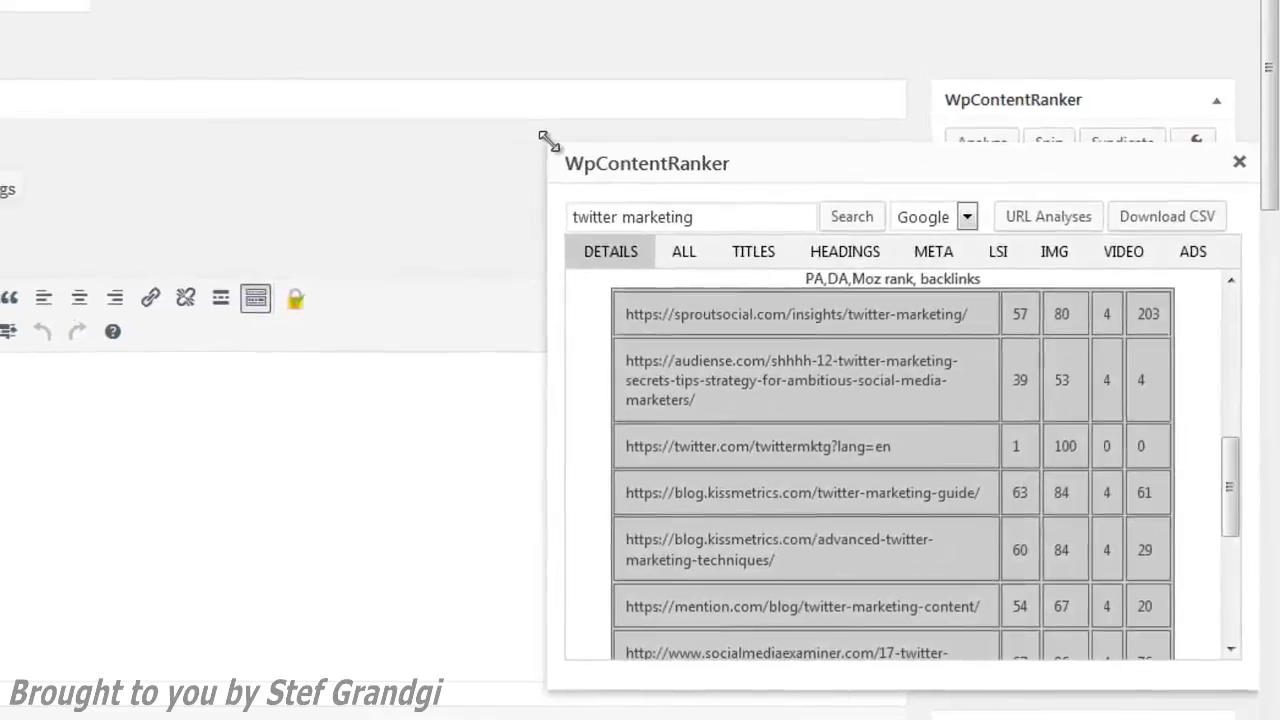
# Reopen and enlarge the WpContentRanker window, and review the PA, DA, Moz rank and backlinks table of the ranking pages.
pyautogui.moveTo(589, 163); pyautogui.dragTo(577, 137)
pyautogui.click(735, 150)
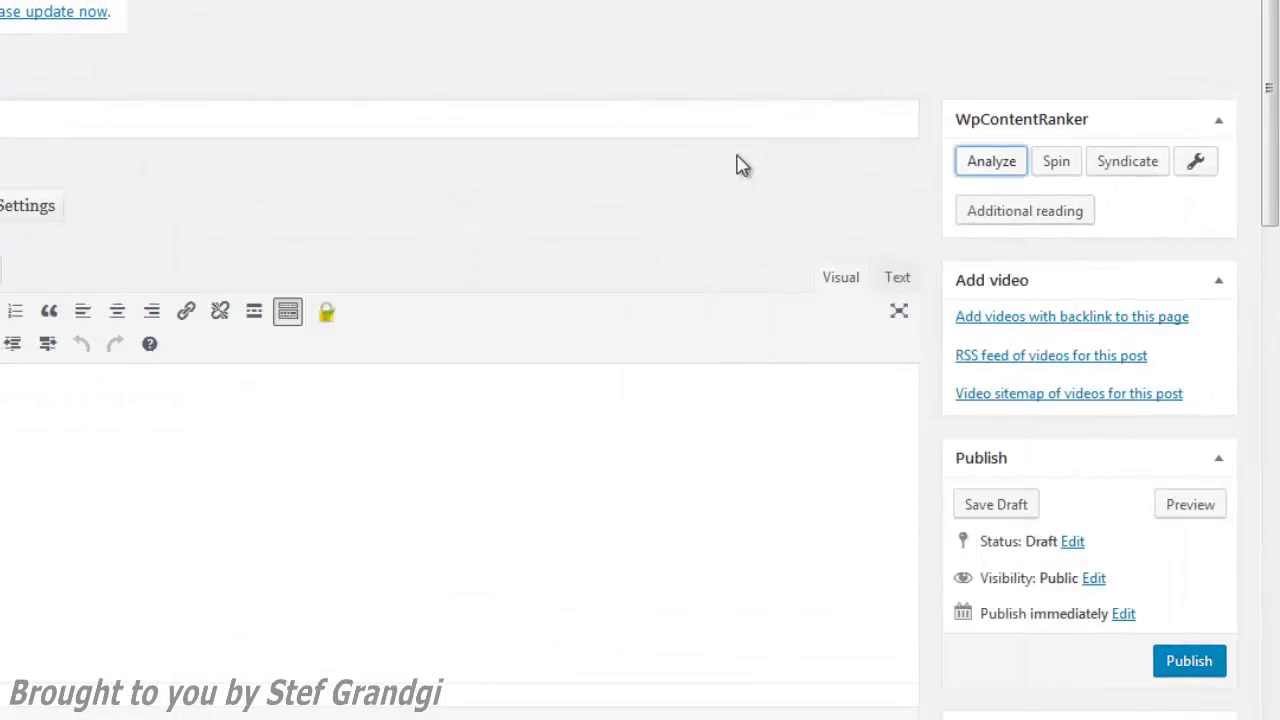
pyautogui.click(960, 162)
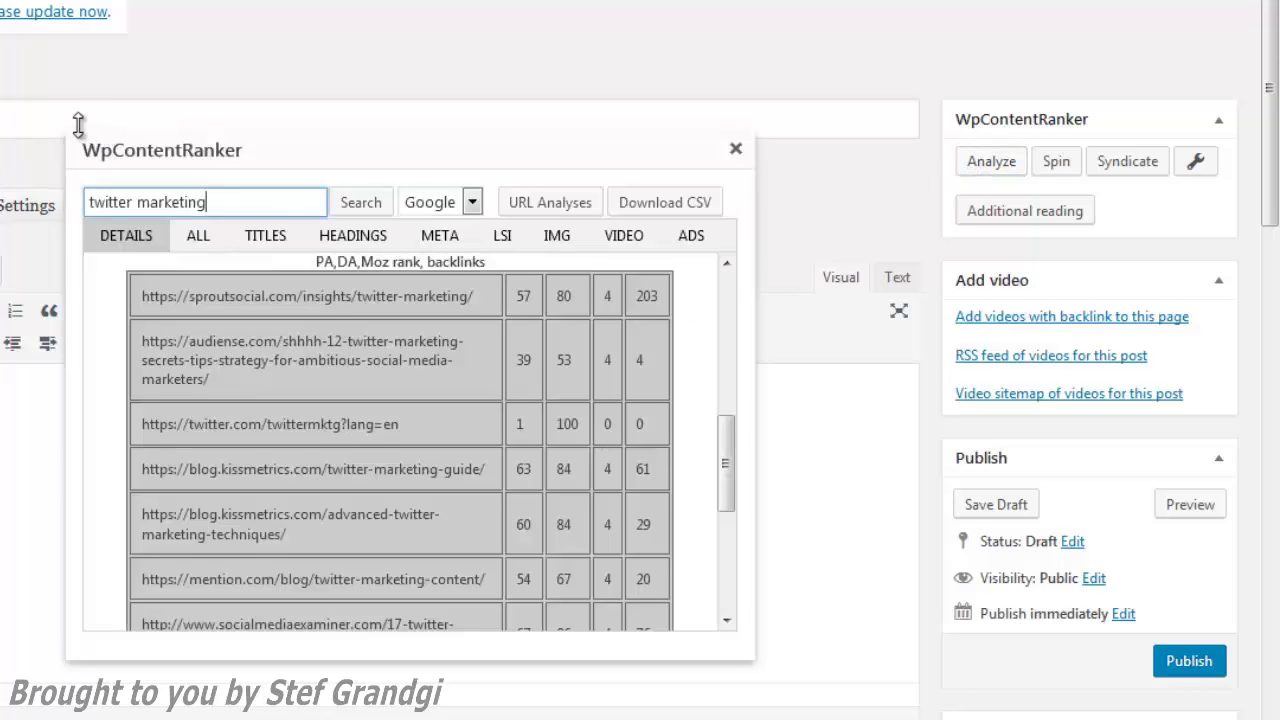
pyautogui.moveTo(67, 124); pyautogui.dragTo(0, 0)
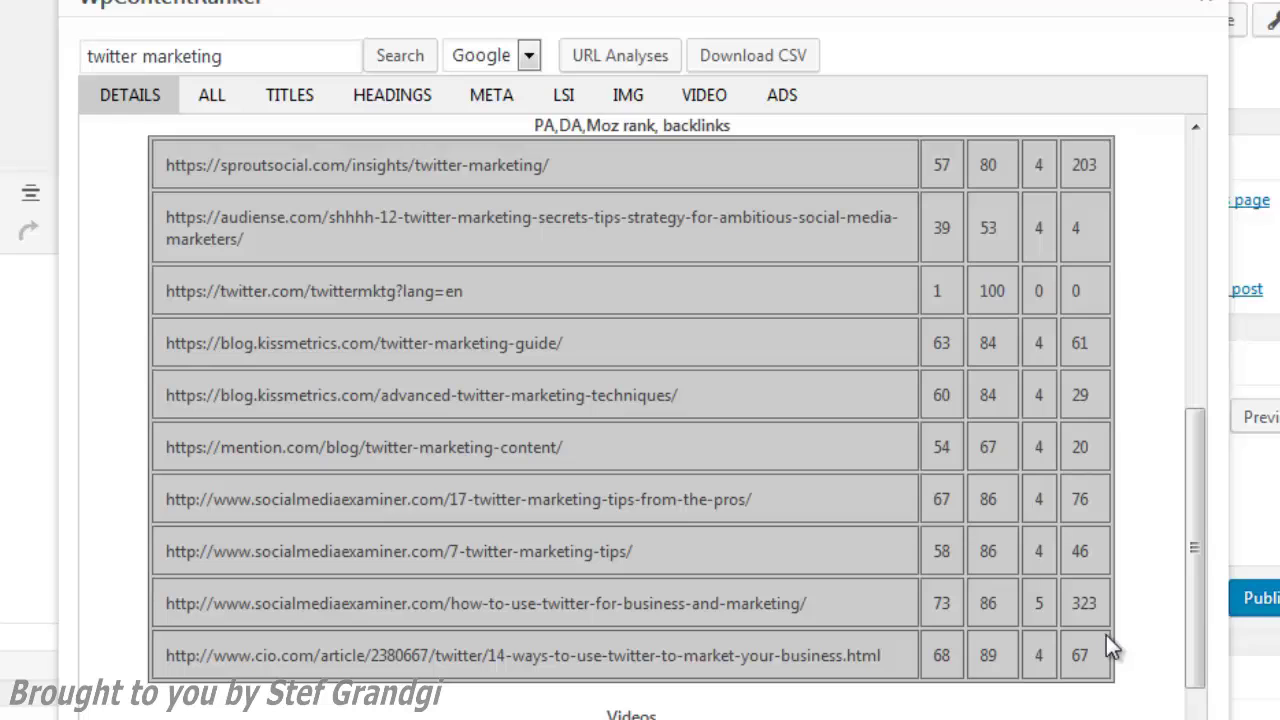
pyautogui.scroll(-1, 639, 534)
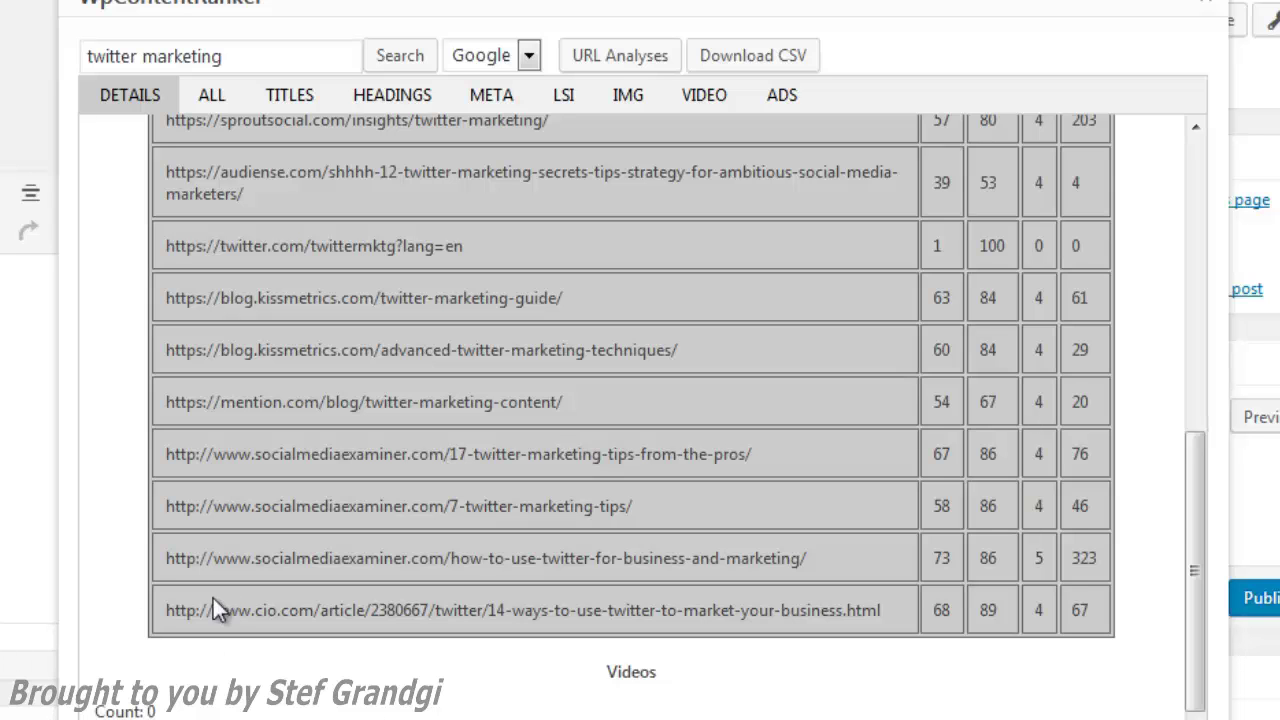
pyautogui.scroll(10, 218, 605)
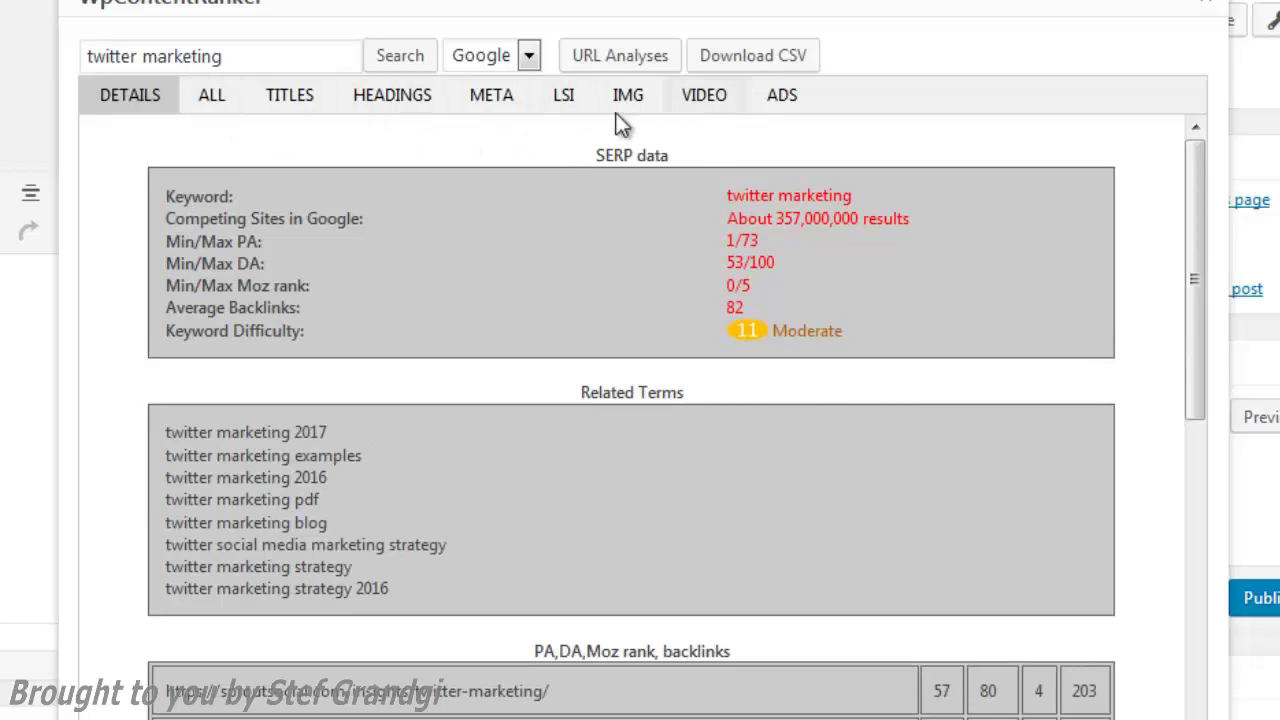
# Read through the extracted full text of the first ranking page, the Sprout Social Twitter marketing guide.
pyautogui.click(212, 104)
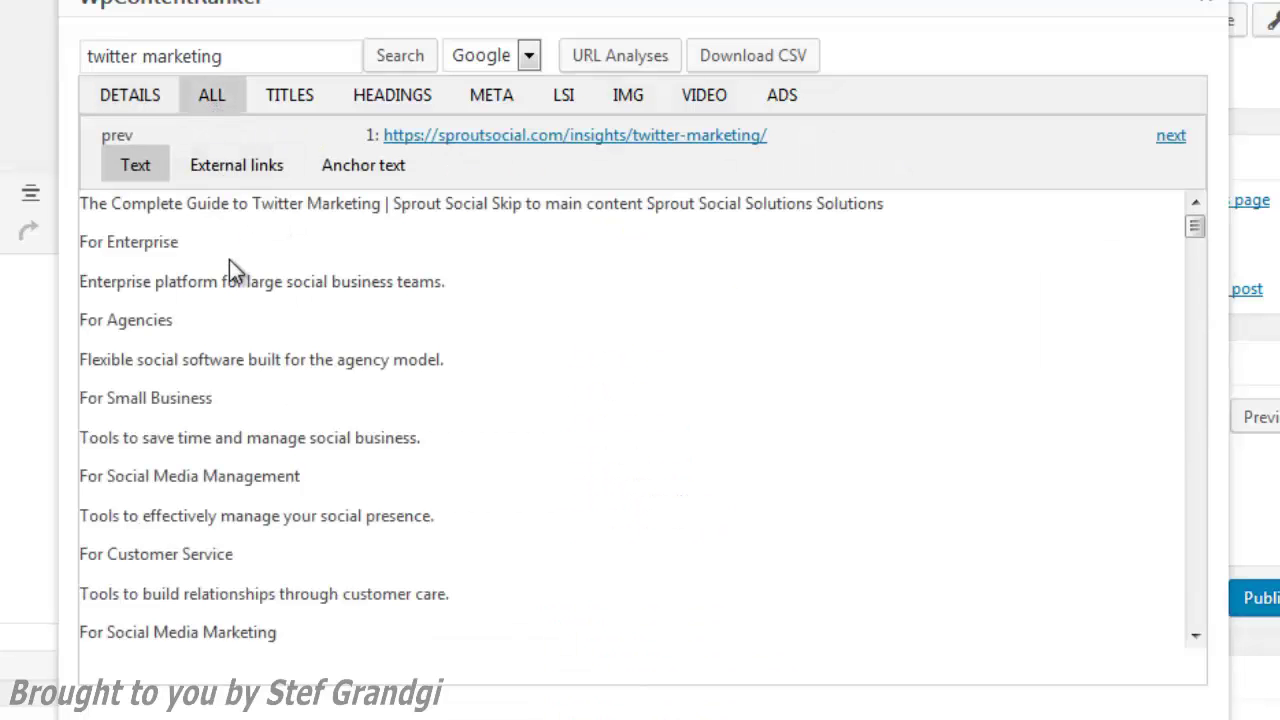
pyautogui.scroll(-15, 229, 261)
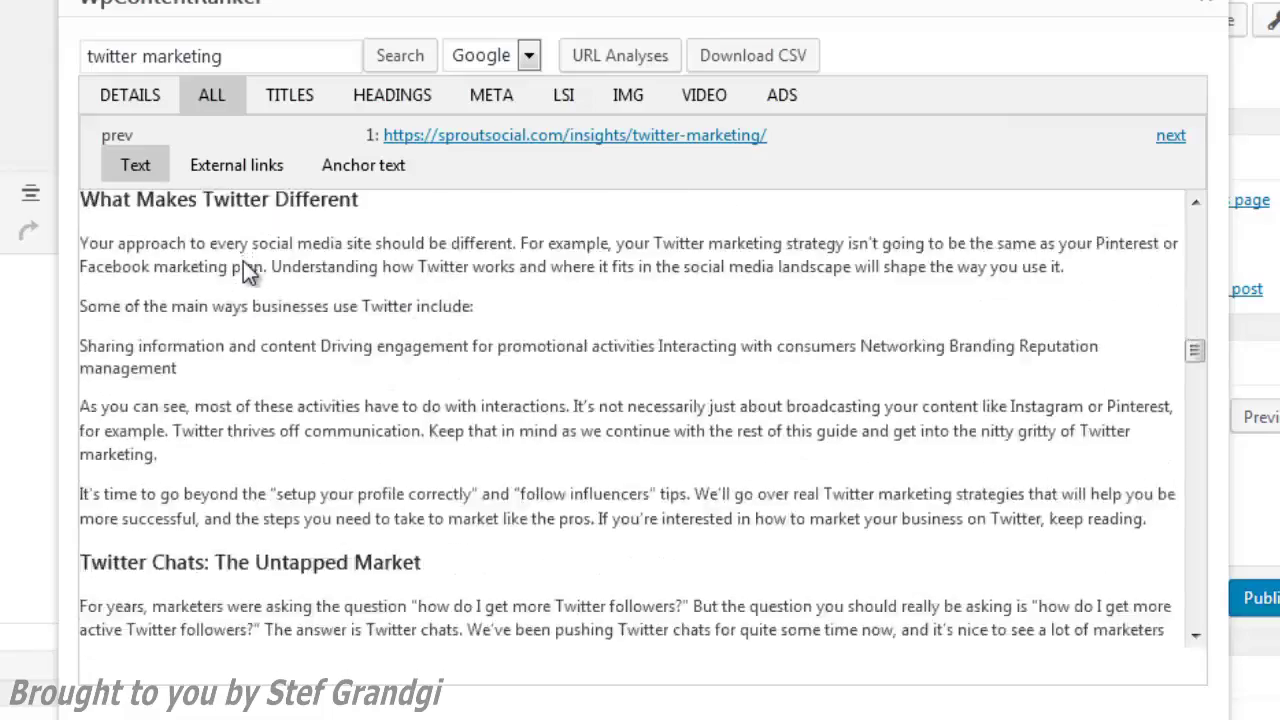
pyautogui.scroll(-20, 243, 261)
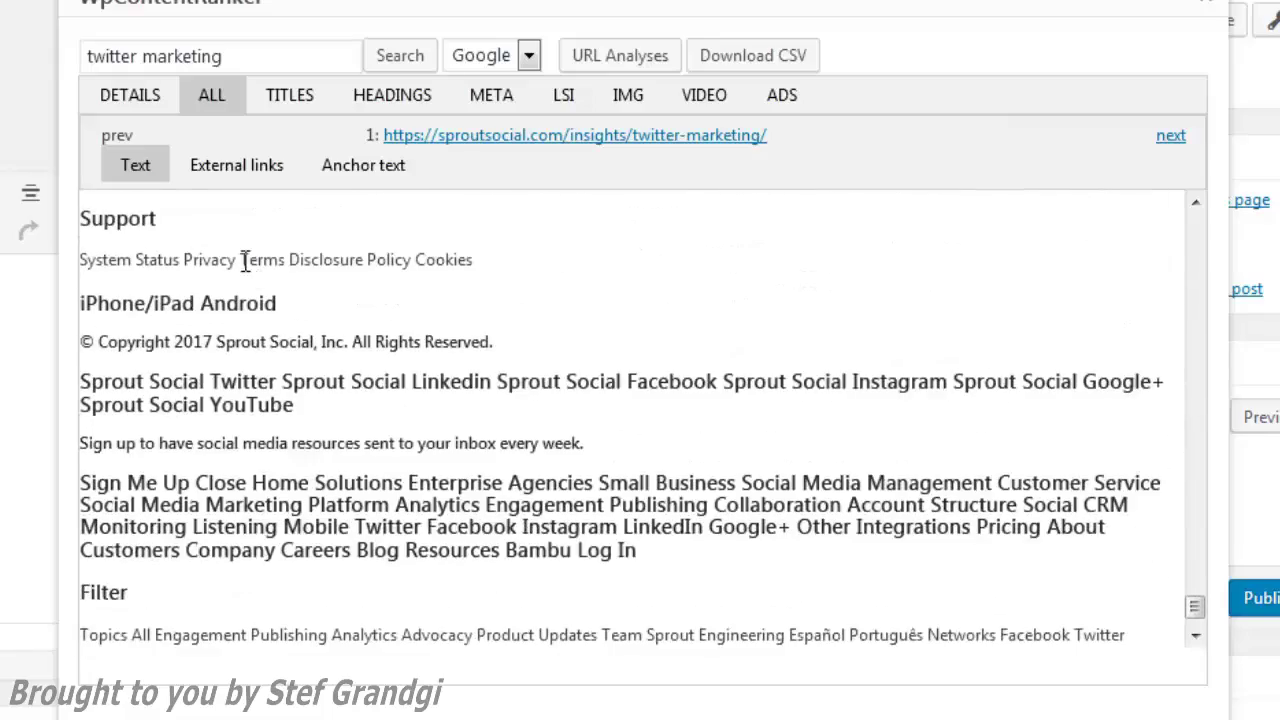
pyautogui.scroll(-2, 243, 261)
pyautogui.scroll(15, 265, 420)
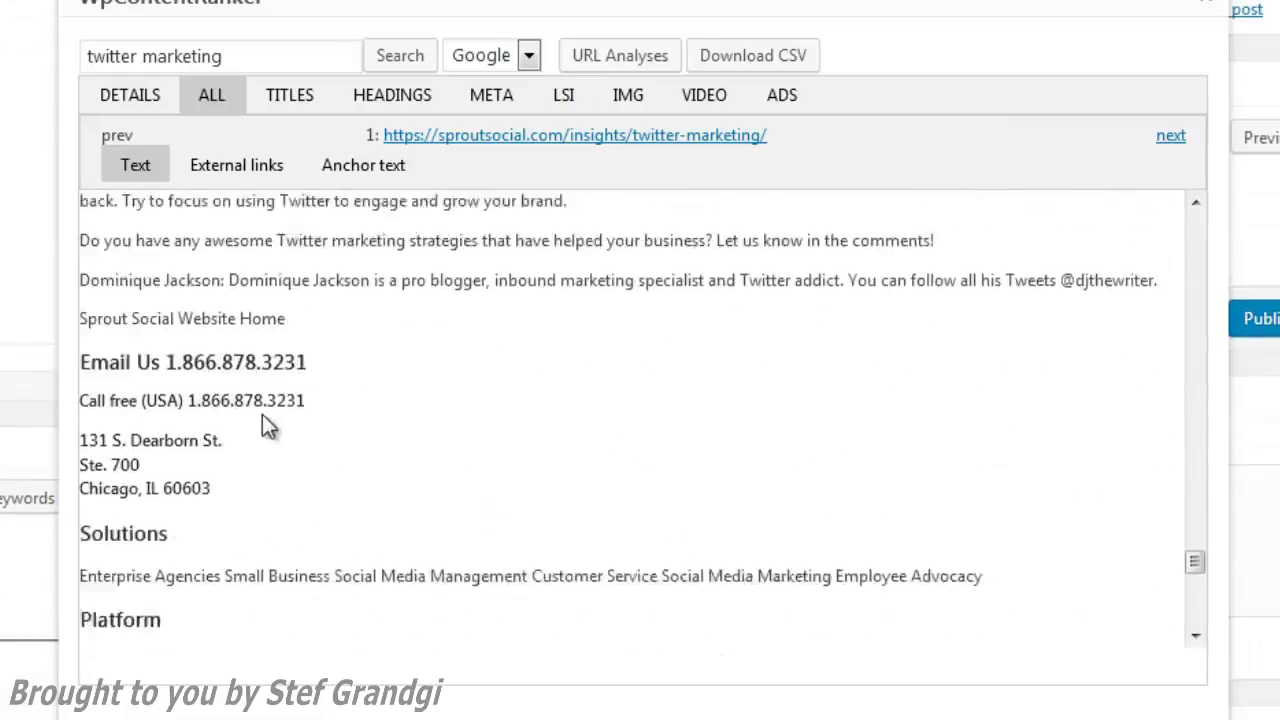
pyautogui.scroll(5, 262, 414)
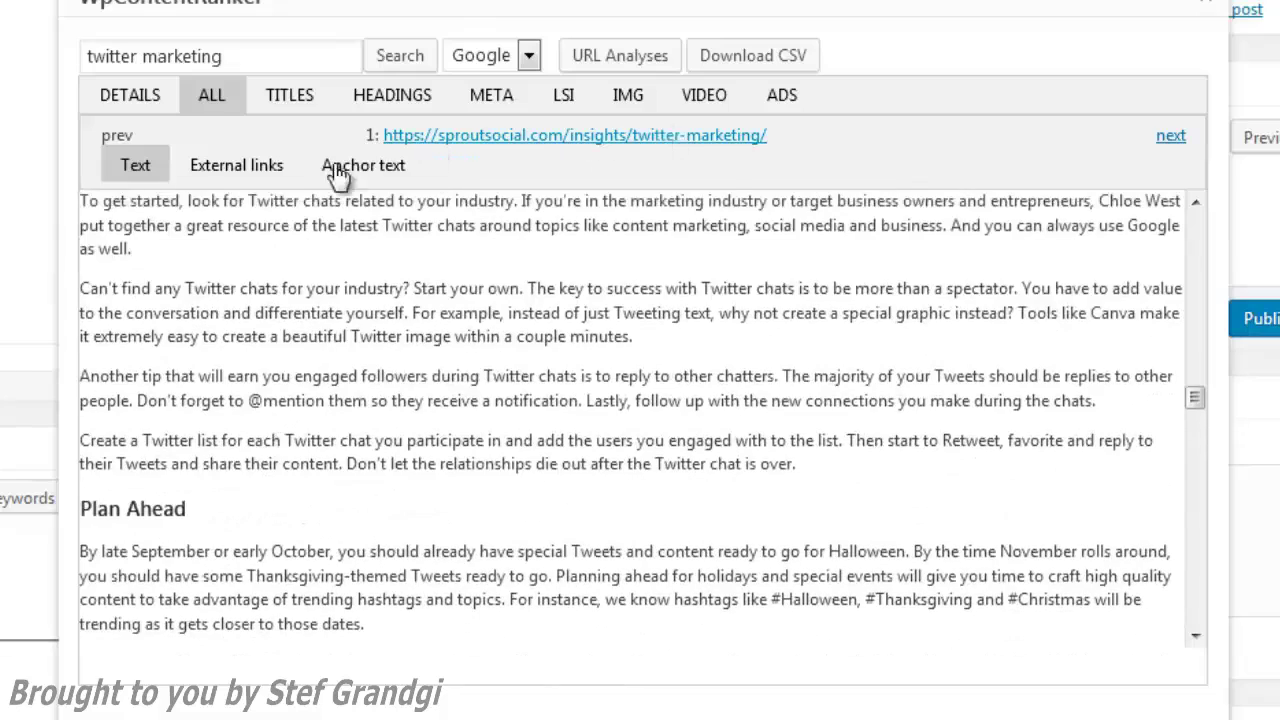
# Examine the first ranking page's external links and anchor text, ending back on its text.
pyautogui.click(268, 178)
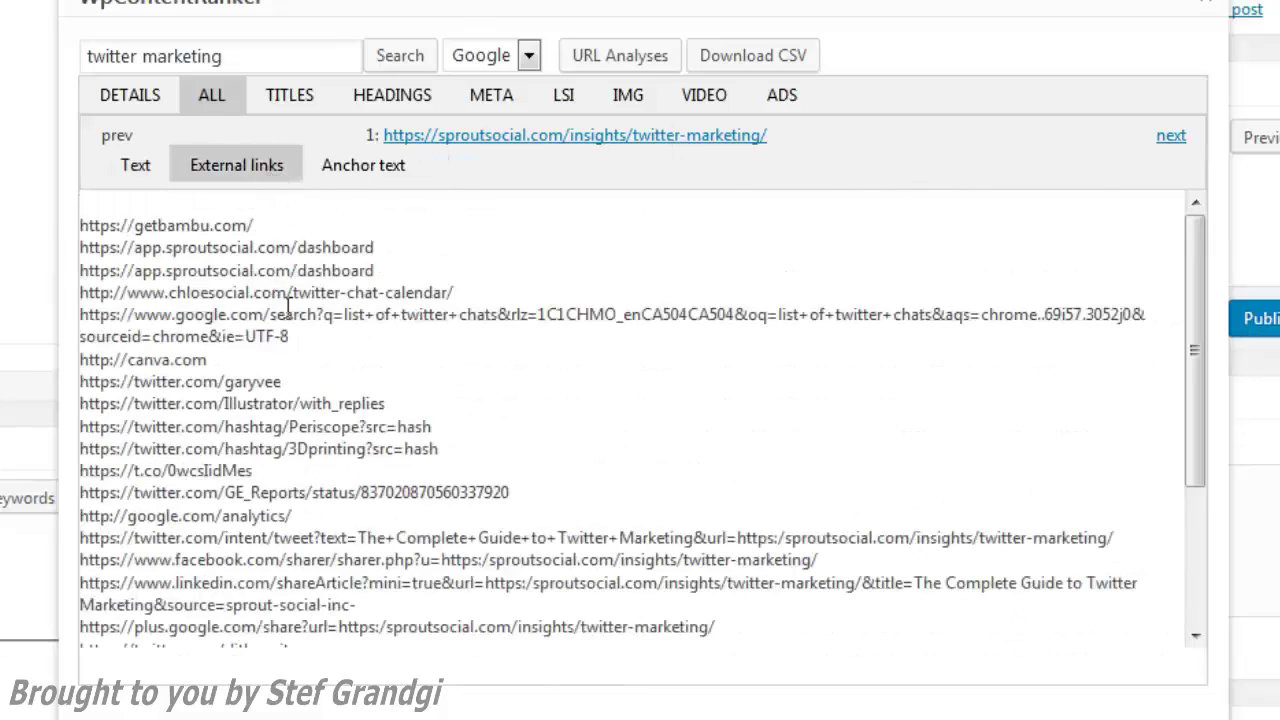
pyautogui.click(340, 175)
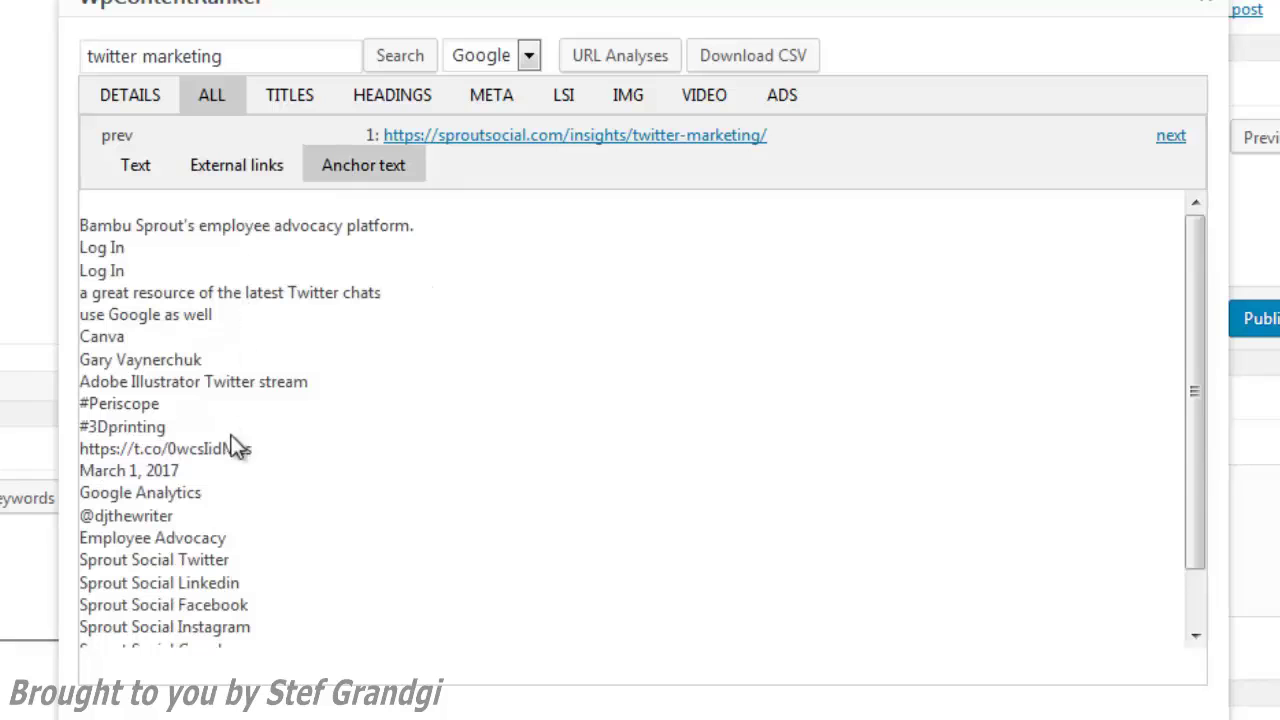
pyautogui.click(215, 176)
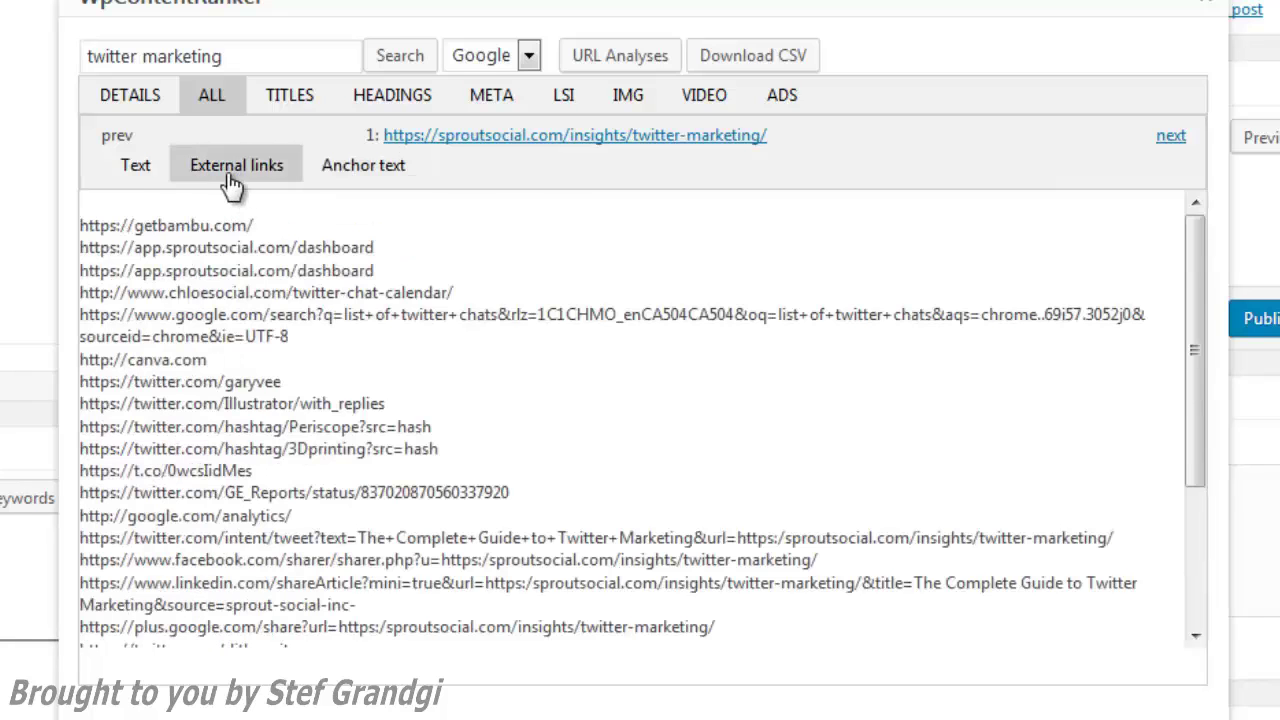
pyautogui.click(150, 172)
# Page forward to the fourth ranking page, the Kissmetrics guide, and examine its external links and text.
pyautogui.click(1172, 137)
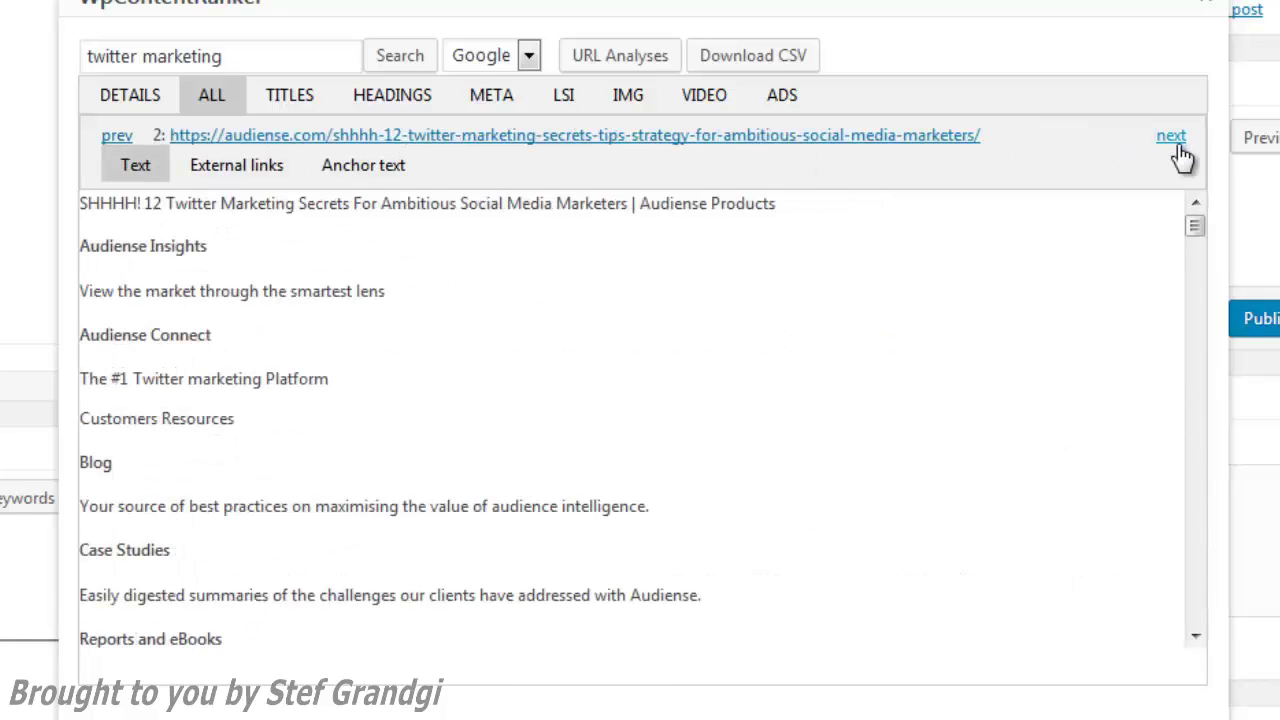
pyautogui.click(1172, 137)
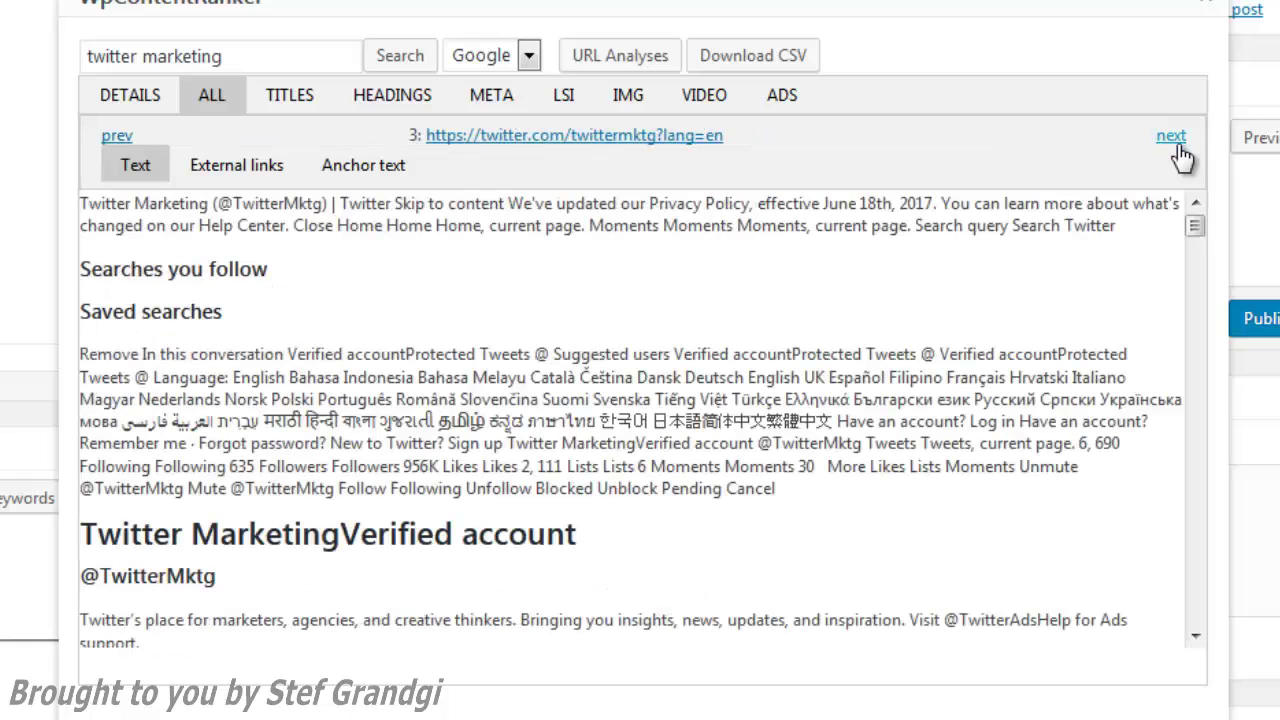
pyautogui.click(1172, 137)
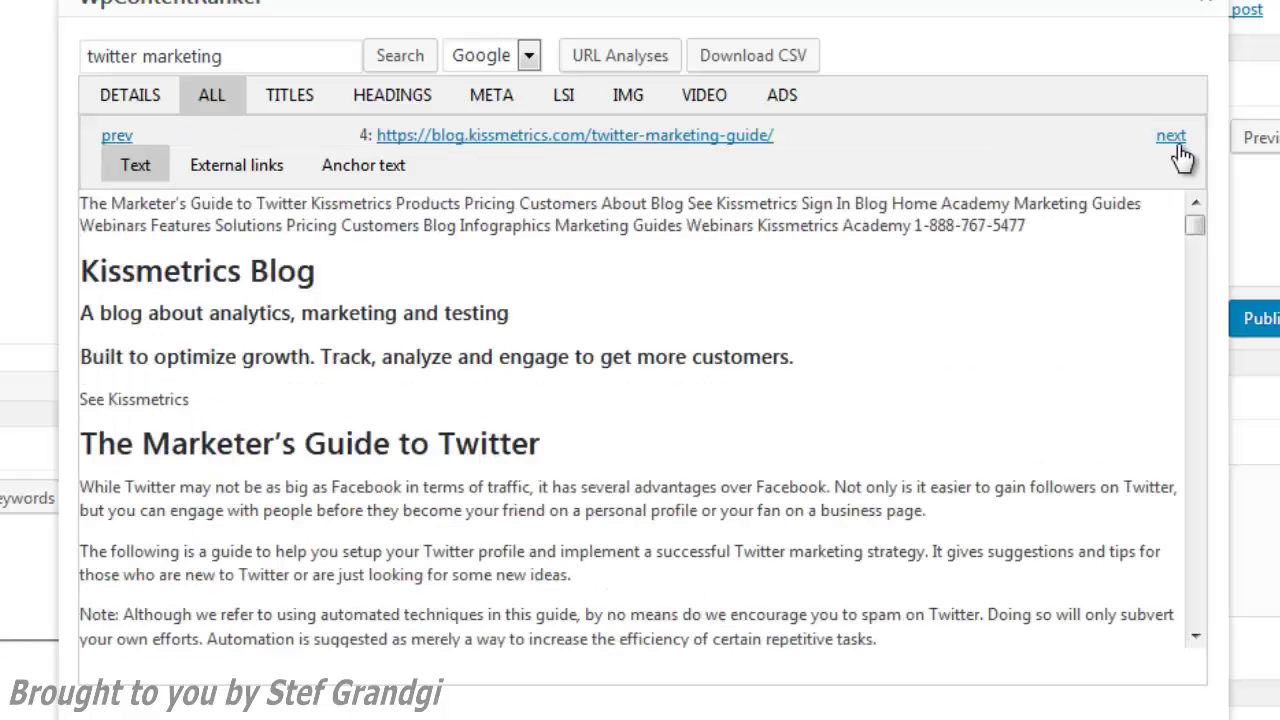
pyautogui.click(205, 172)
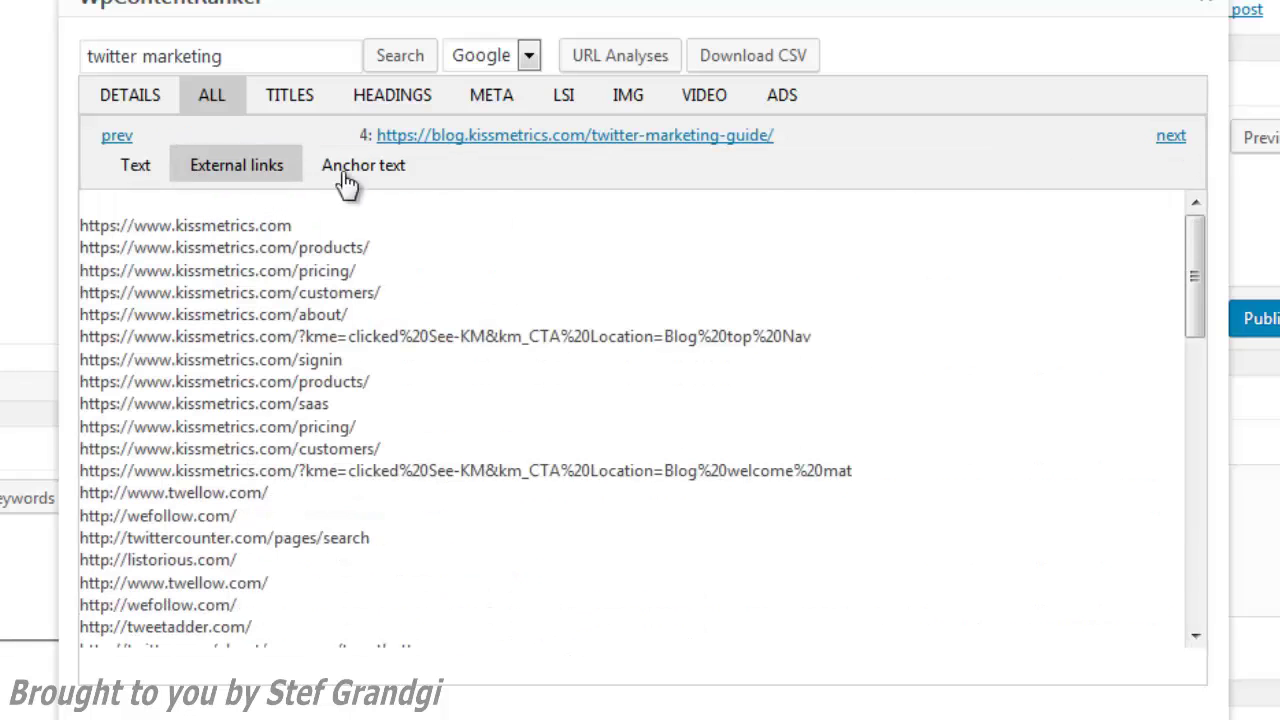
pyautogui.click(223, 178)
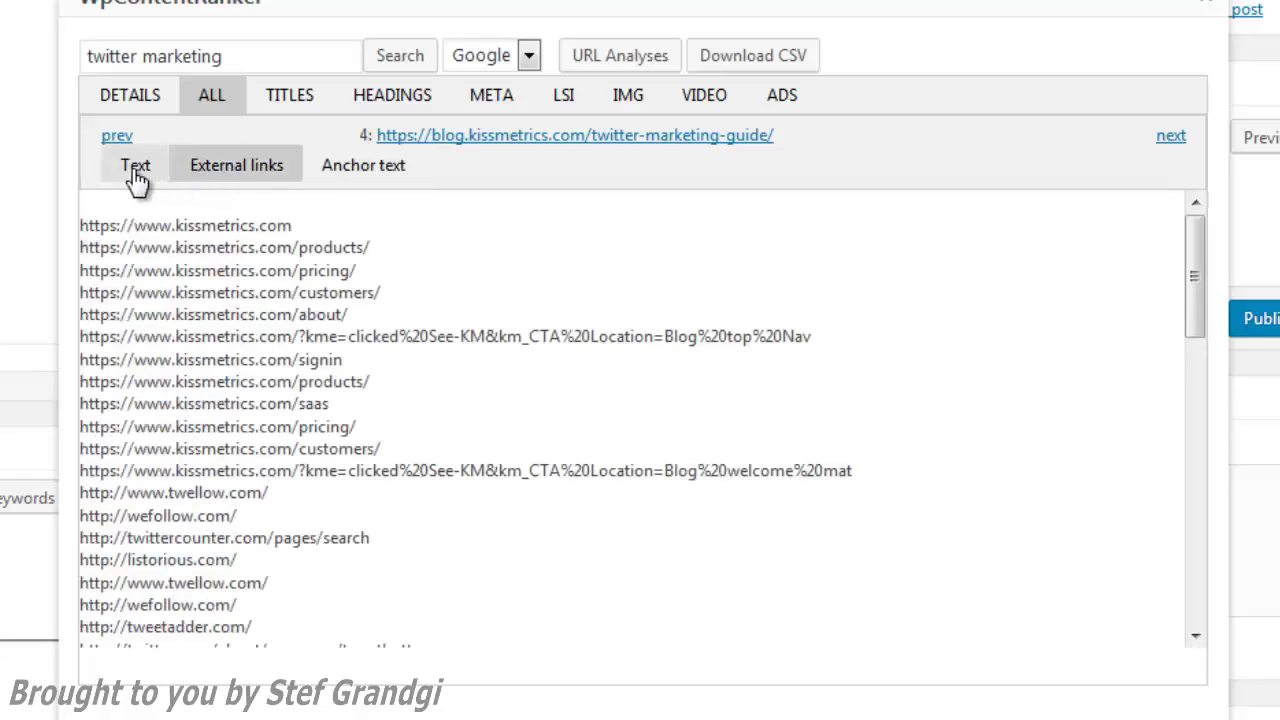
pyautogui.click(137, 172)
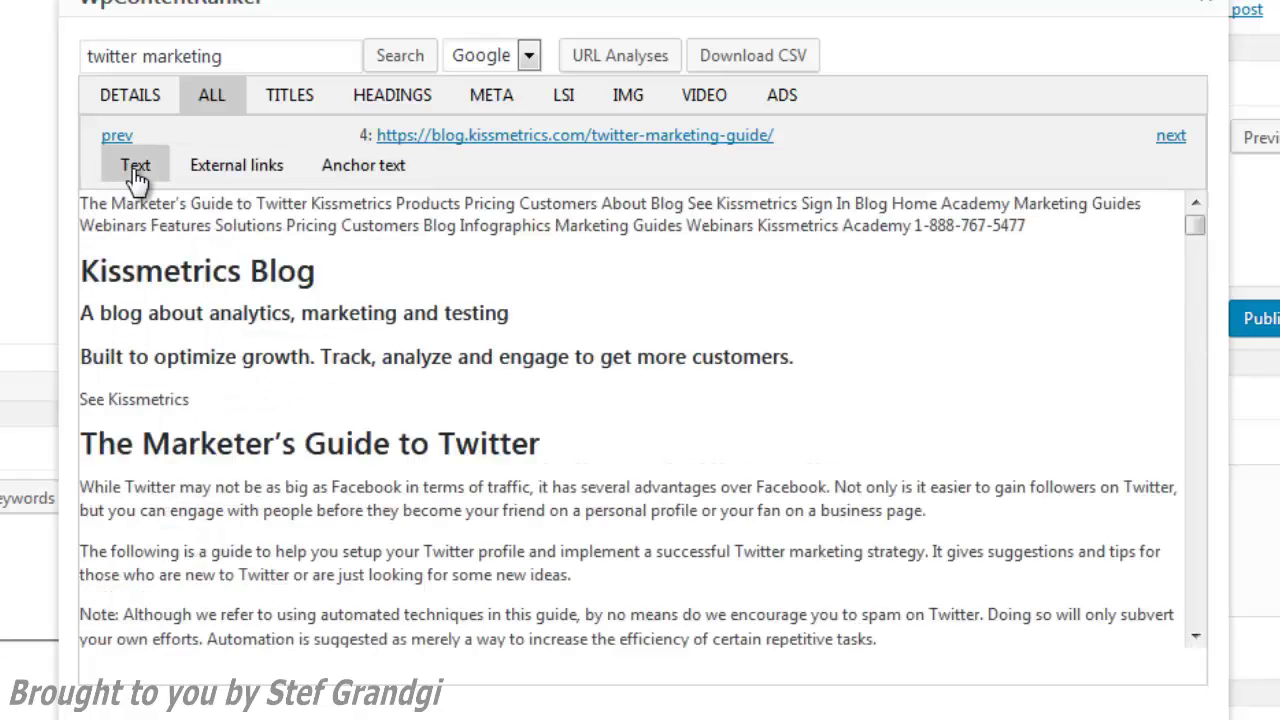
# Reuse the competitors' title about tips from the pros as the post title, shortened to "7 Twitter Marketing Tips From the Pros".
pyautogui.click(287, 110)
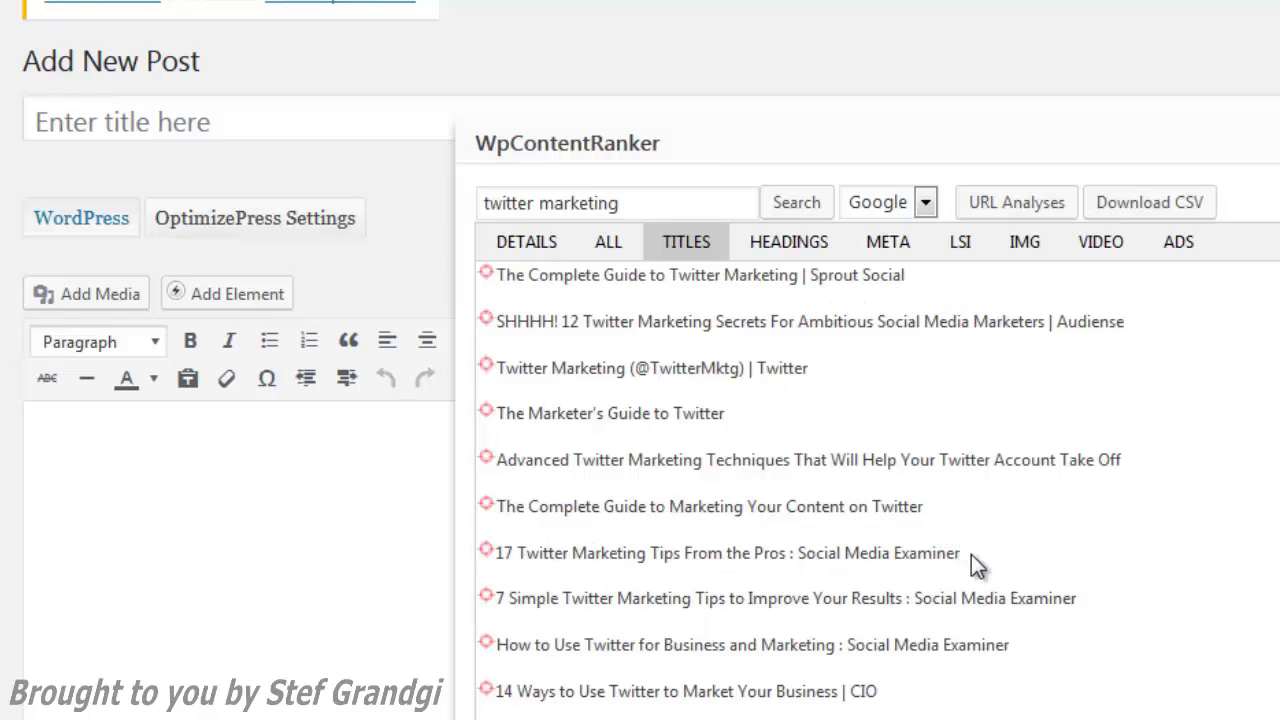
pyautogui.moveTo(960, 553); pyautogui.dragTo(505, 553)
pyautogui.moveTo(700, 553); pyautogui.dragTo(271, 118)
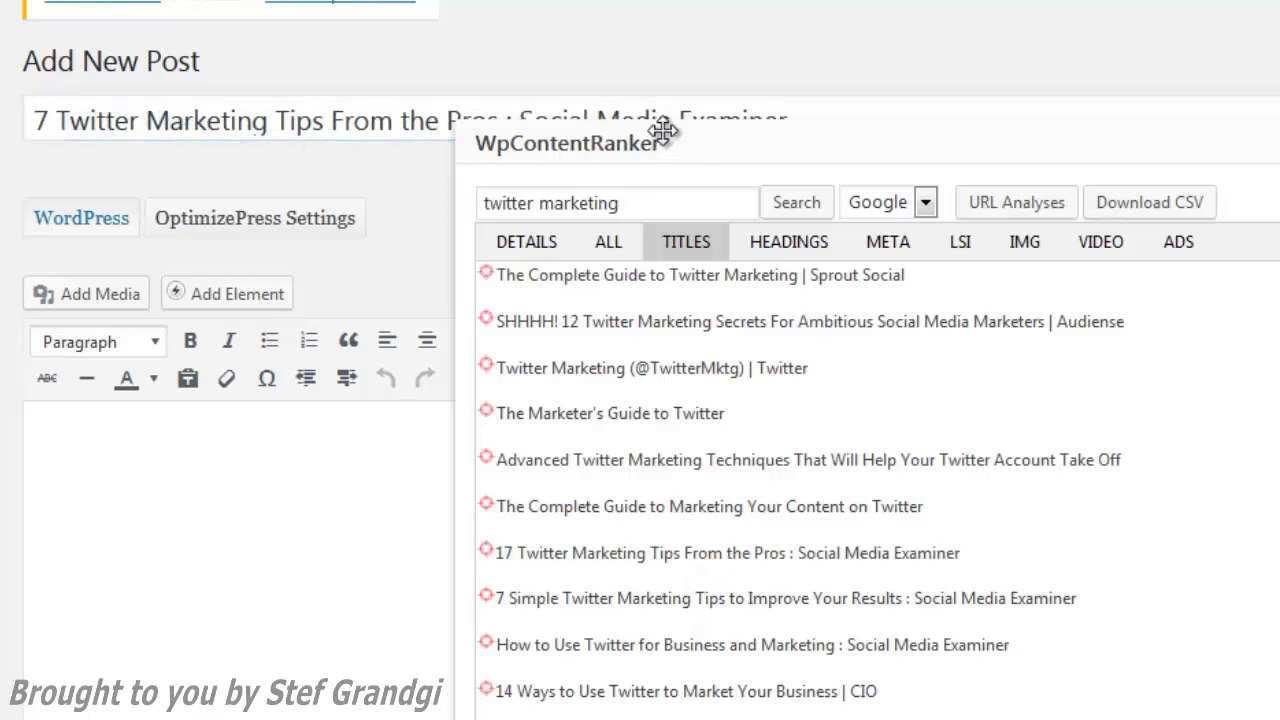
pyautogui.moveTo(663, 129); pyautogui.dragTo(729, 238)
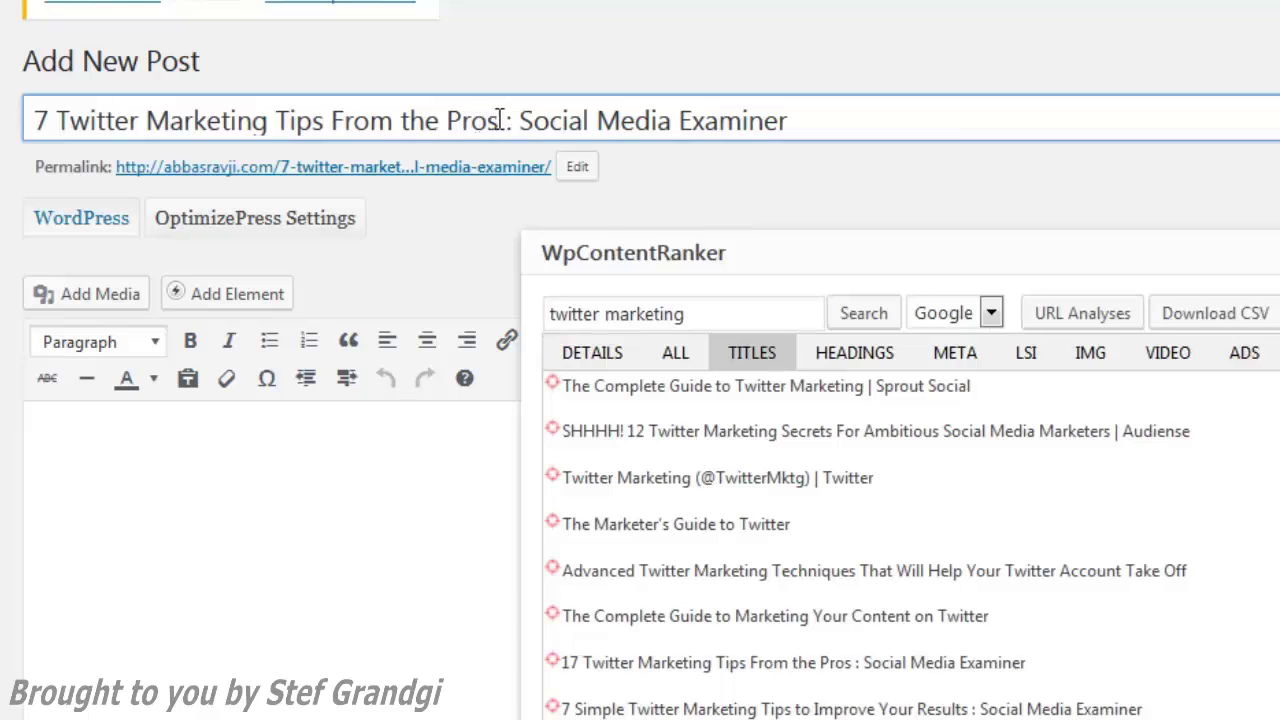
pyautogui.moveTo(498, 121); pyautogui.dragTo(958, 136)
pyautogui.press('Delete')
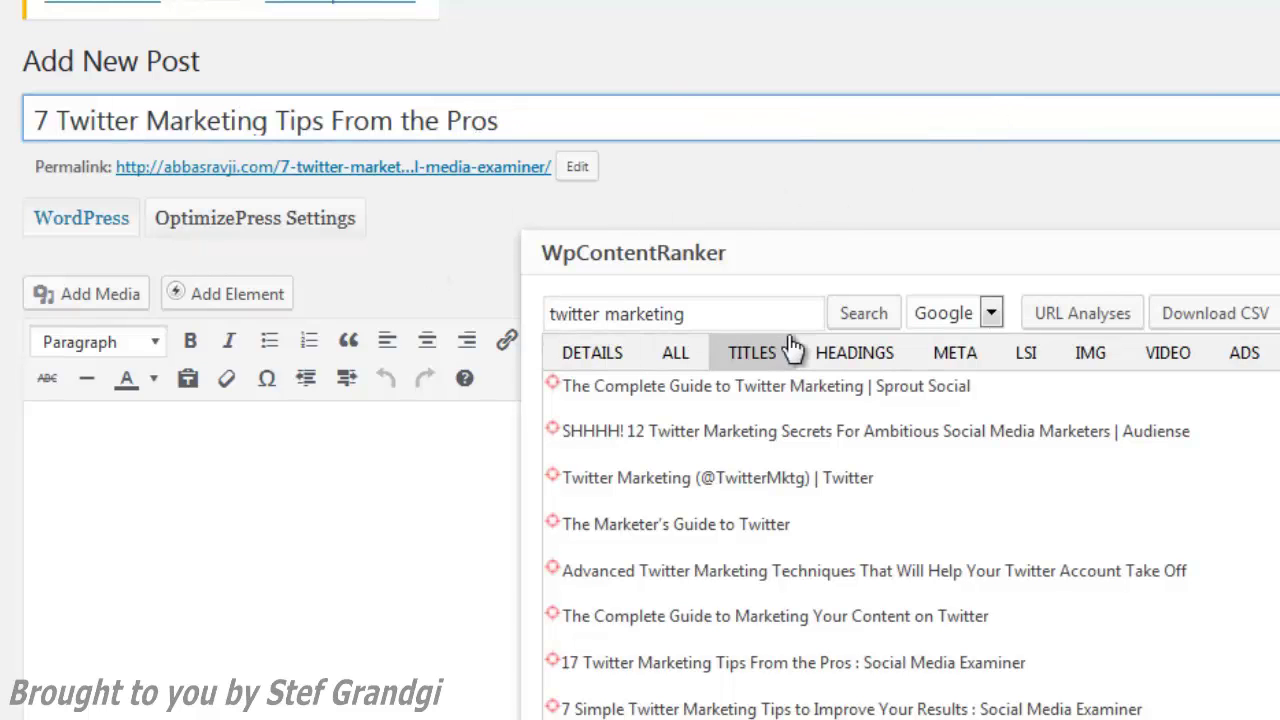
# Examine the headings used by the ranking pages, level by level from h1 to h4.
pyautogui.click(848, 365)
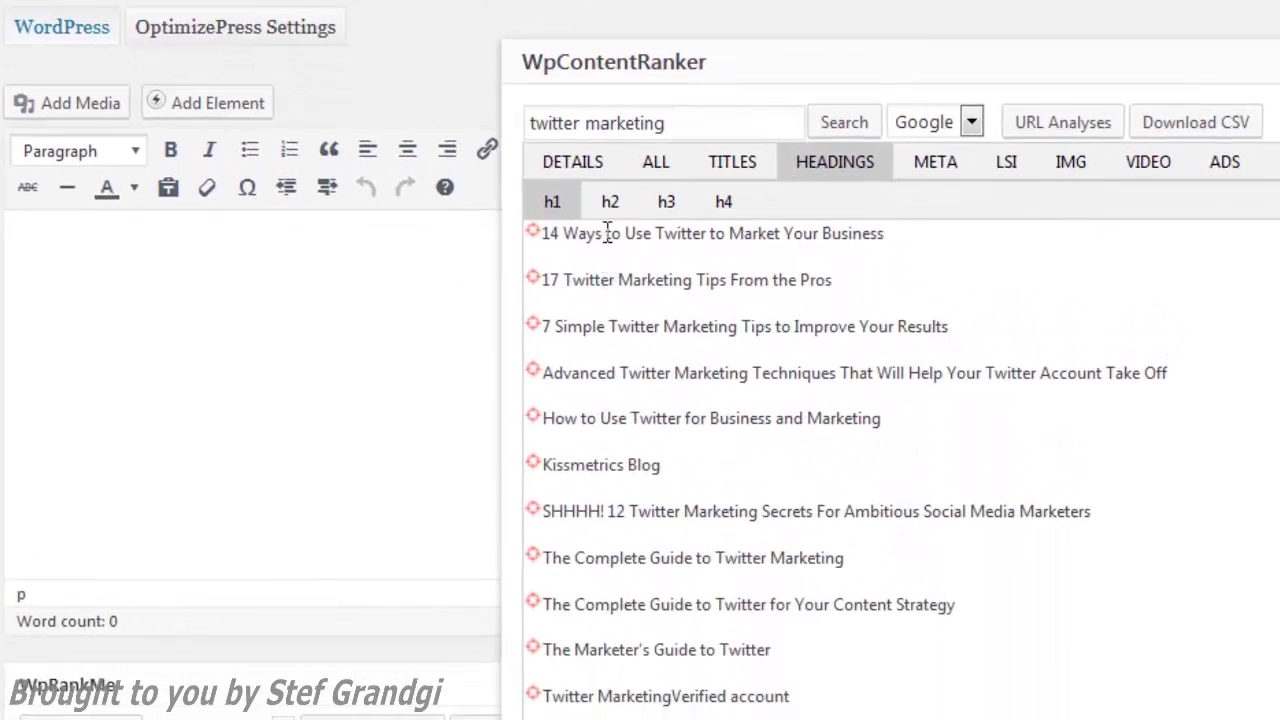
pyautogui.click(622, 322)
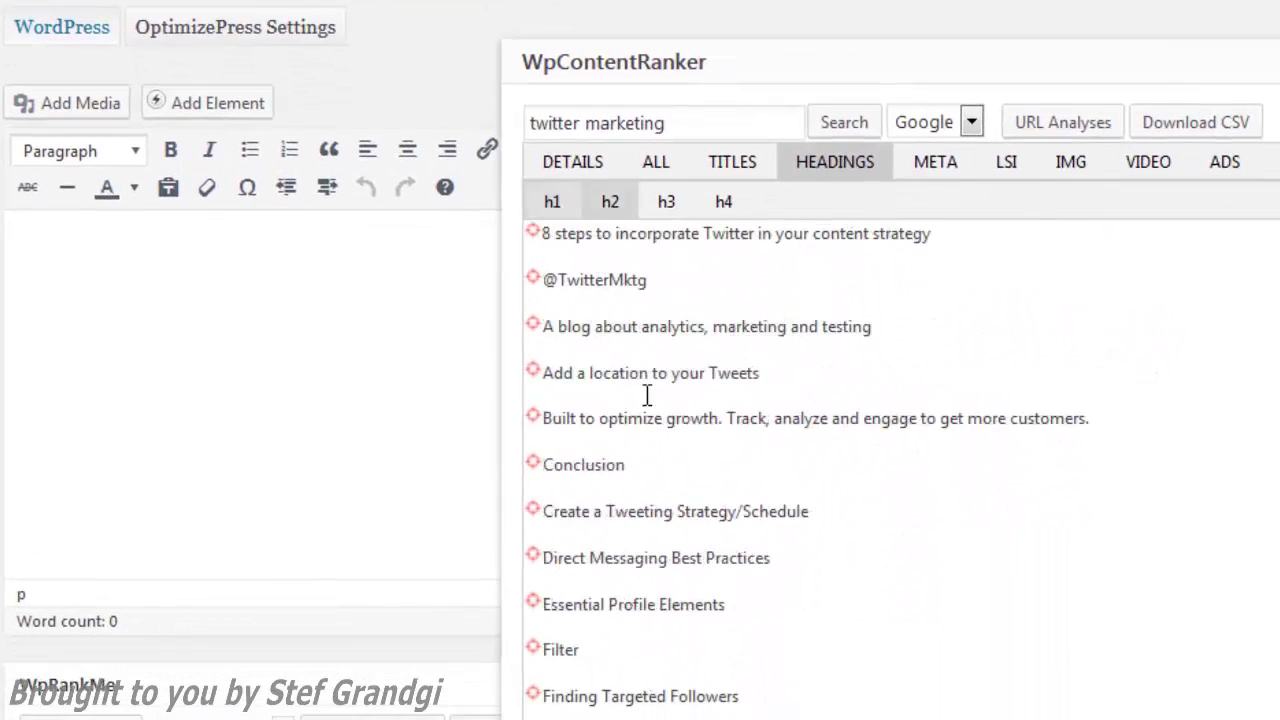
pyautogui.click(666, 203)
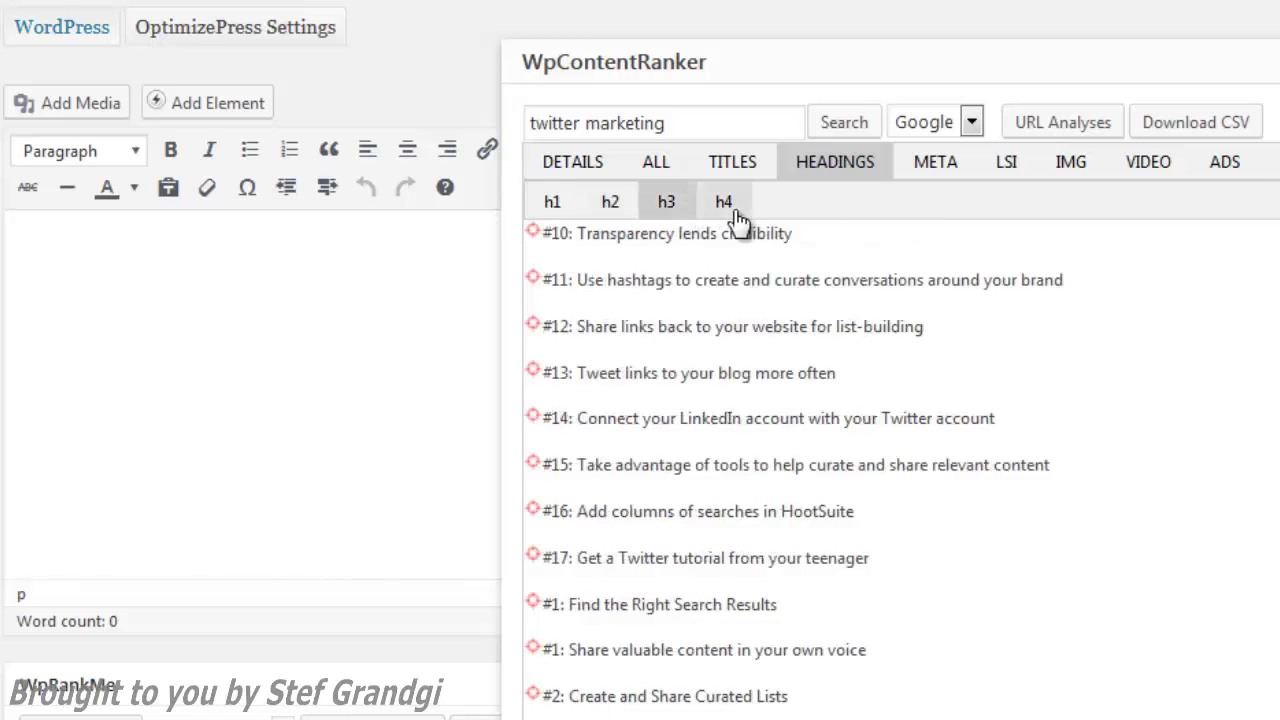
pyautogui.click(724, 203)
pyautogui.scroll(-3, 694, 474)
pyautogui.scroll(5, 694, 474)
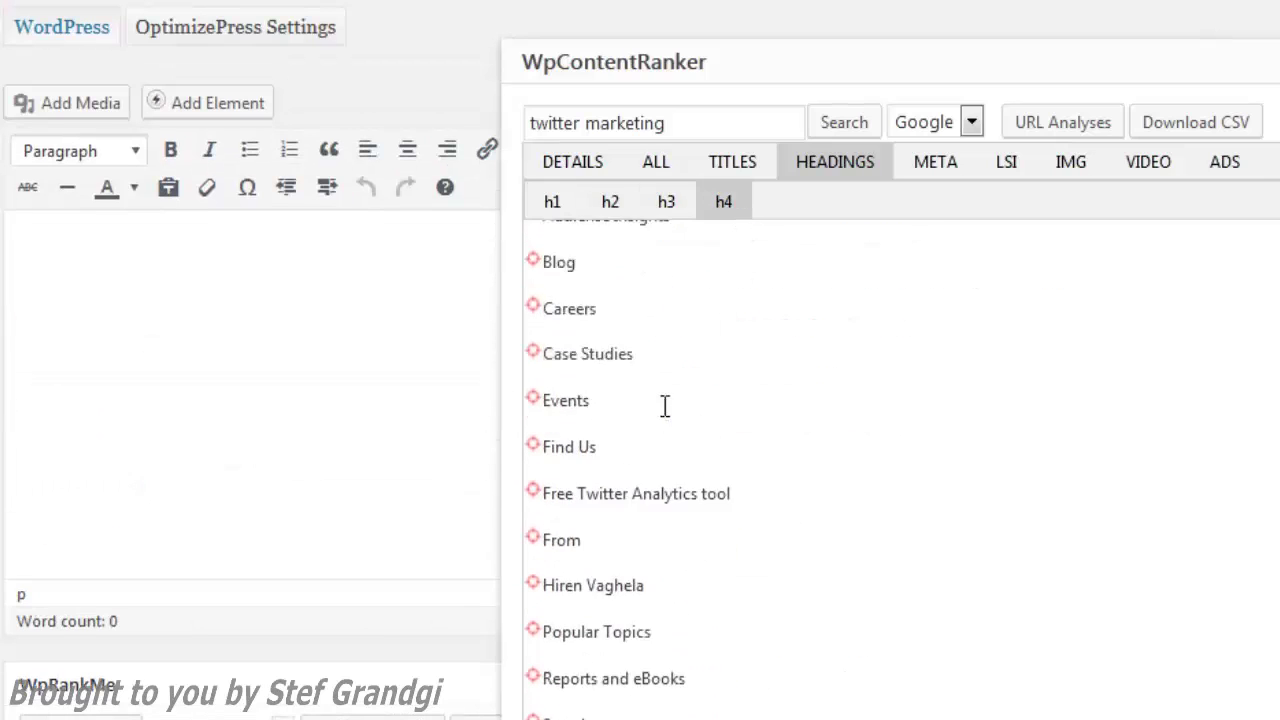
# Insert the competitors' h1 heading "14 Ways to Use Twitter to Market Your Business" into the empty post body, with blank space beneath it.
pyautogui.click(568, 203)
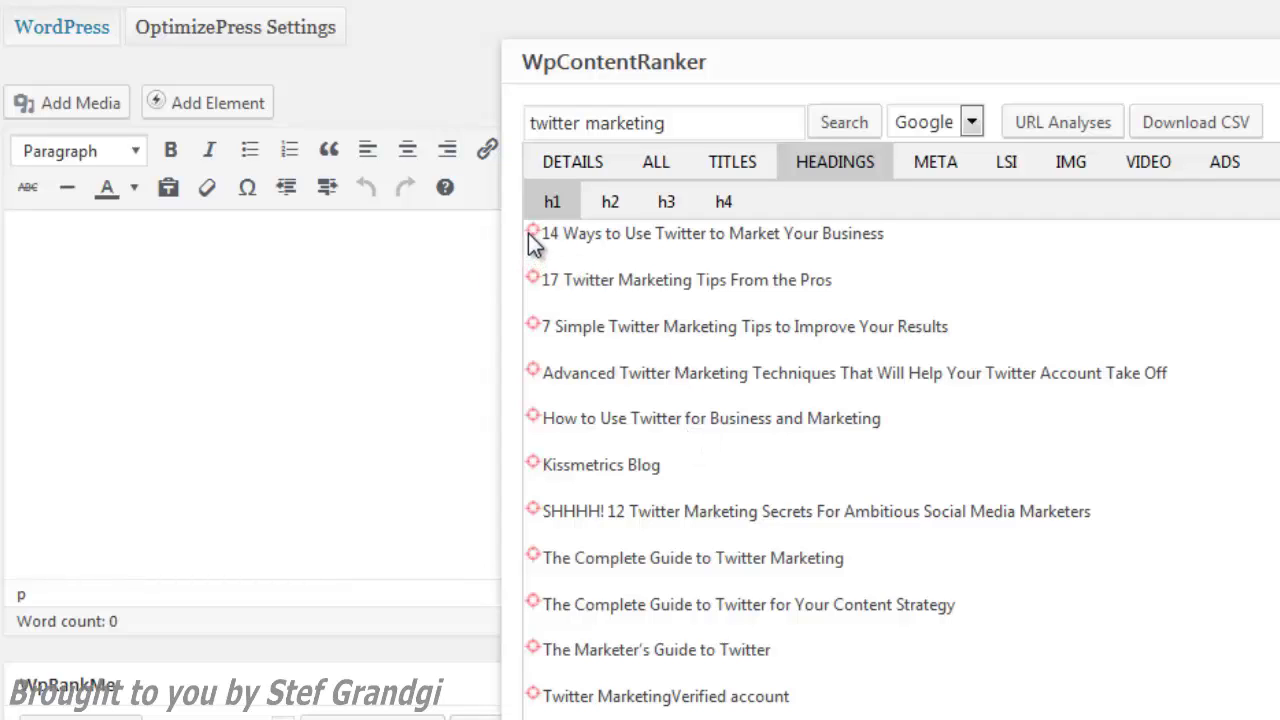
pyautogui.click(487, 231)
pyautogui.moveTo(530, 235); pyautogui.dragTo(119, 293)
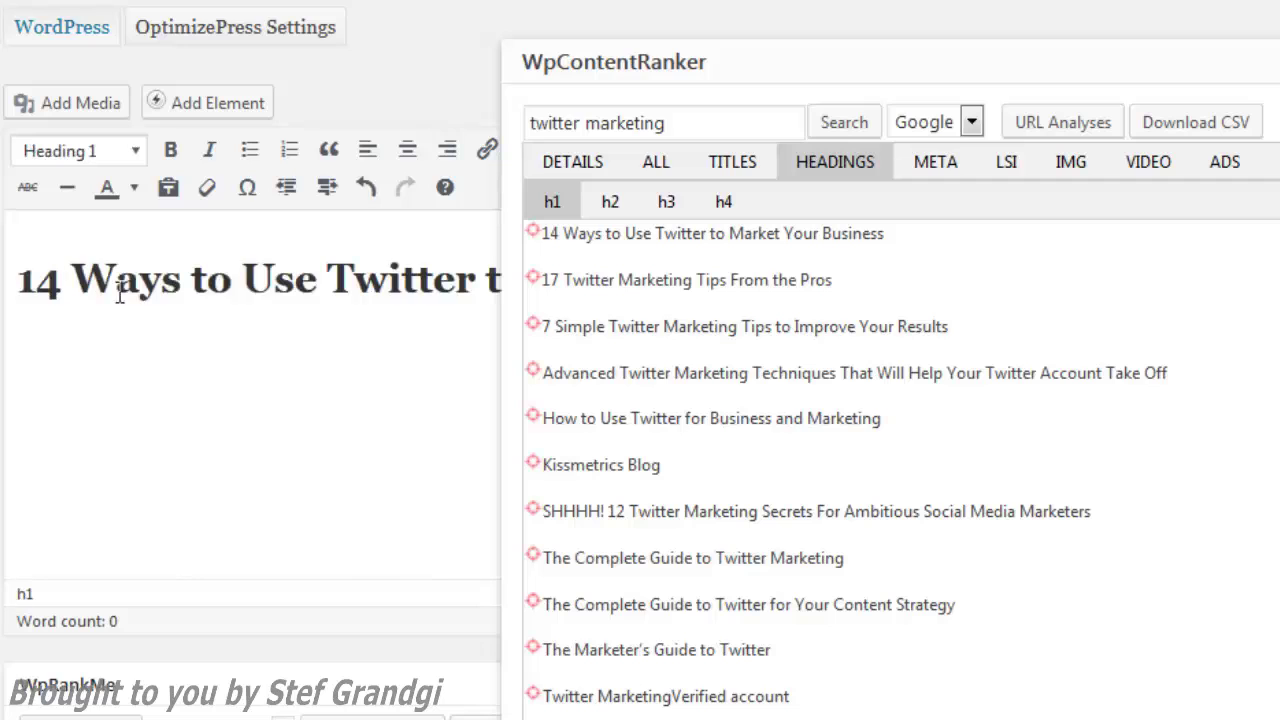
pyautogui.press('Return')
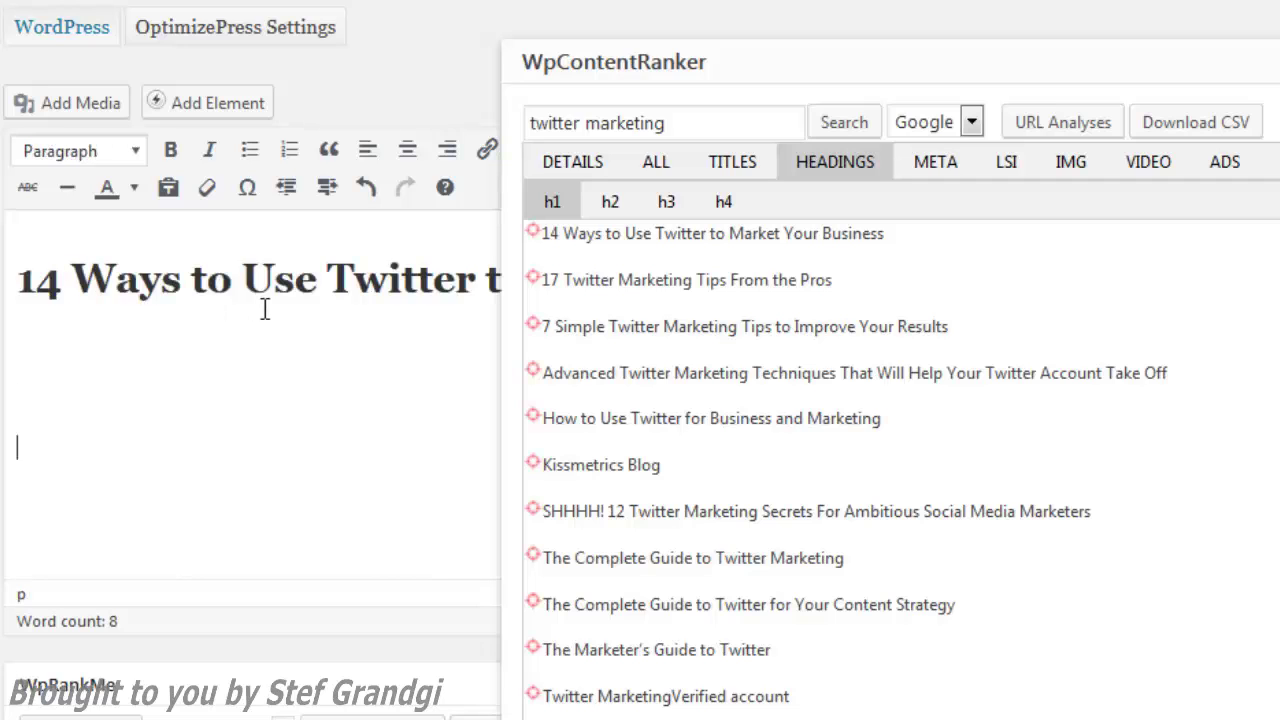
# Add the competitors' h2 heading "8 steps to incorporate Twitter in your content strategy" below the h1 heading, leaving blank space under it.
pyautogui.click(612, 206)
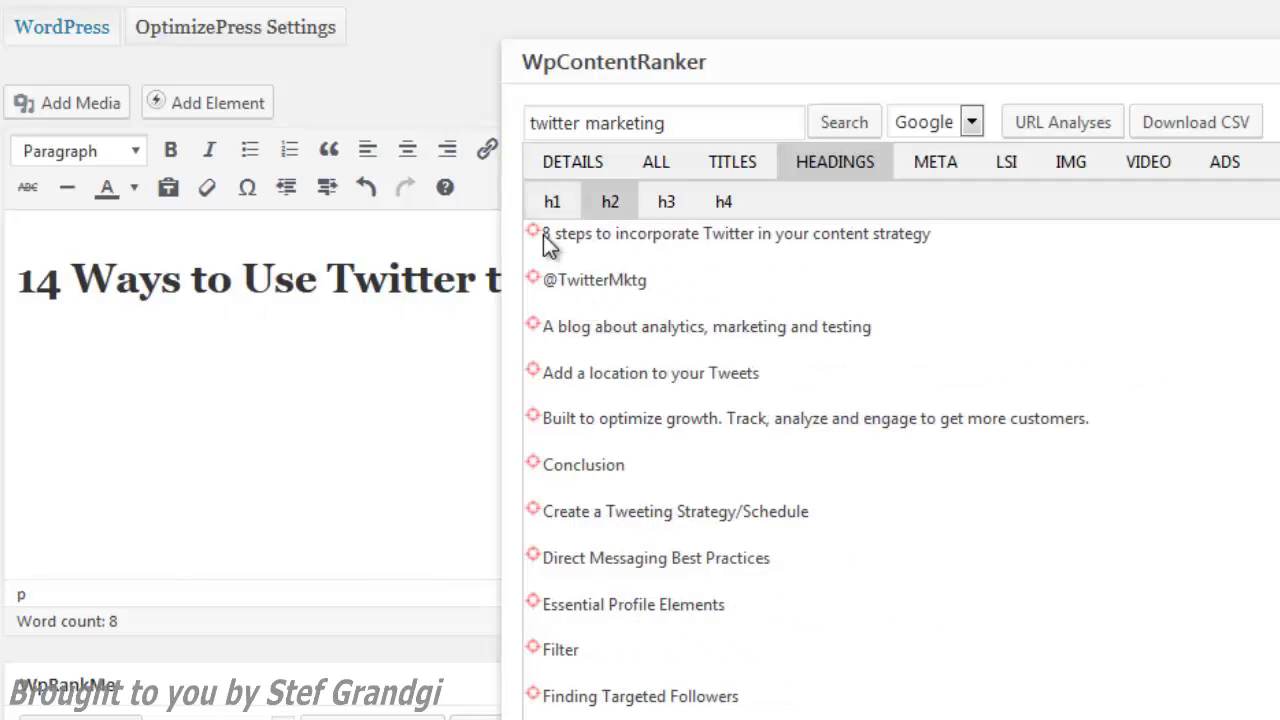
pyautogui.moveTo(539, 234); pyautogui.dragTo(117, 443)
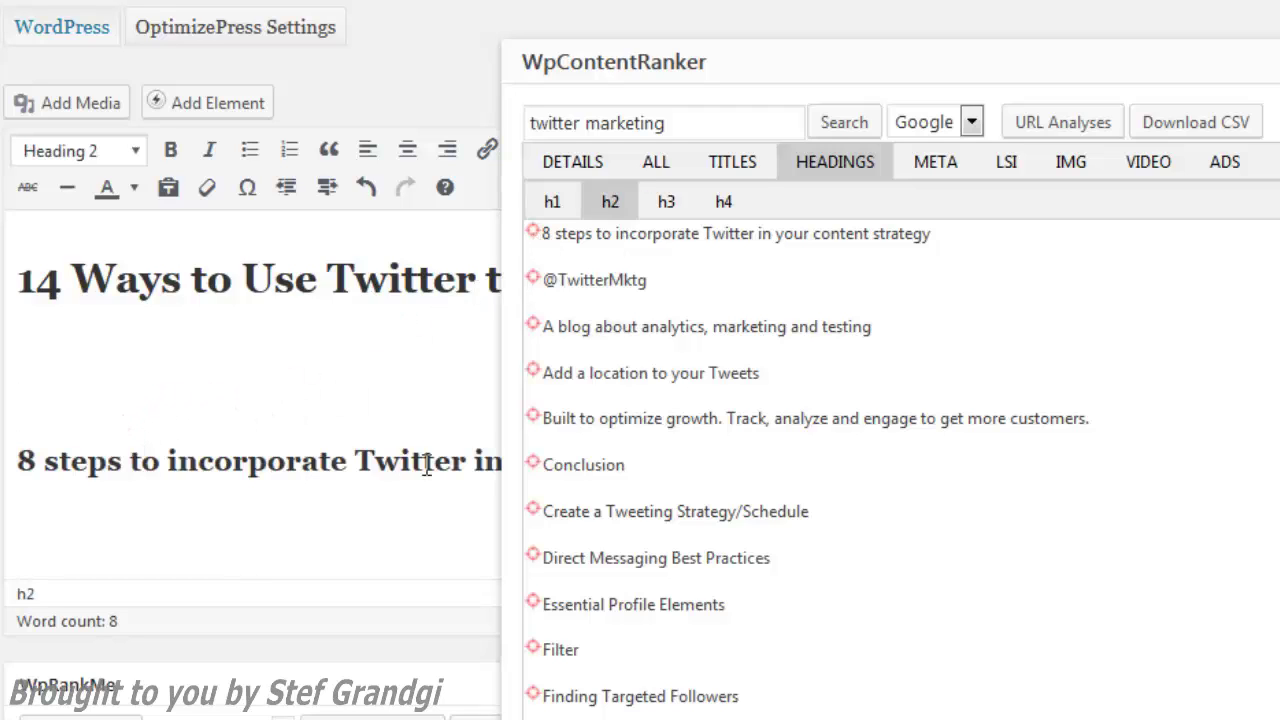
pyautogui.press('Return')
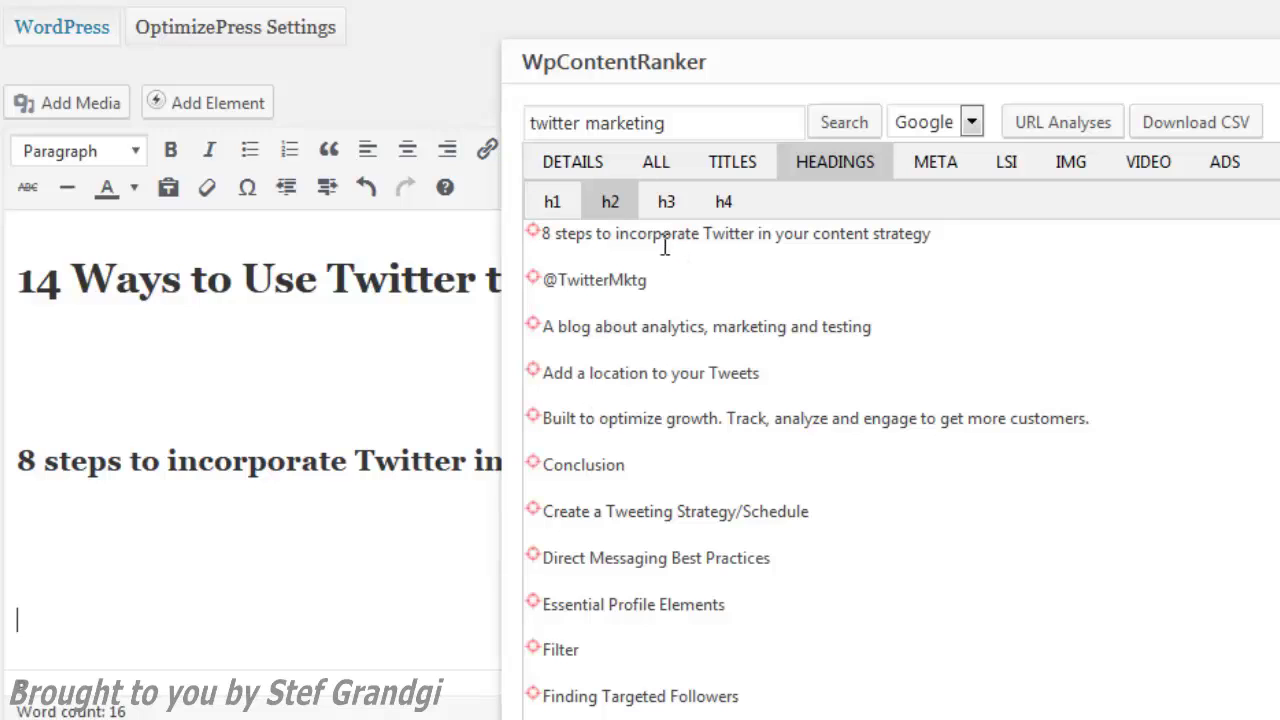
# Add the h3 heading "#17: Get a Twitter tutorial from your teenager" below the h2 heading, with an empty line after it.
pyautogui.click(666, 203)
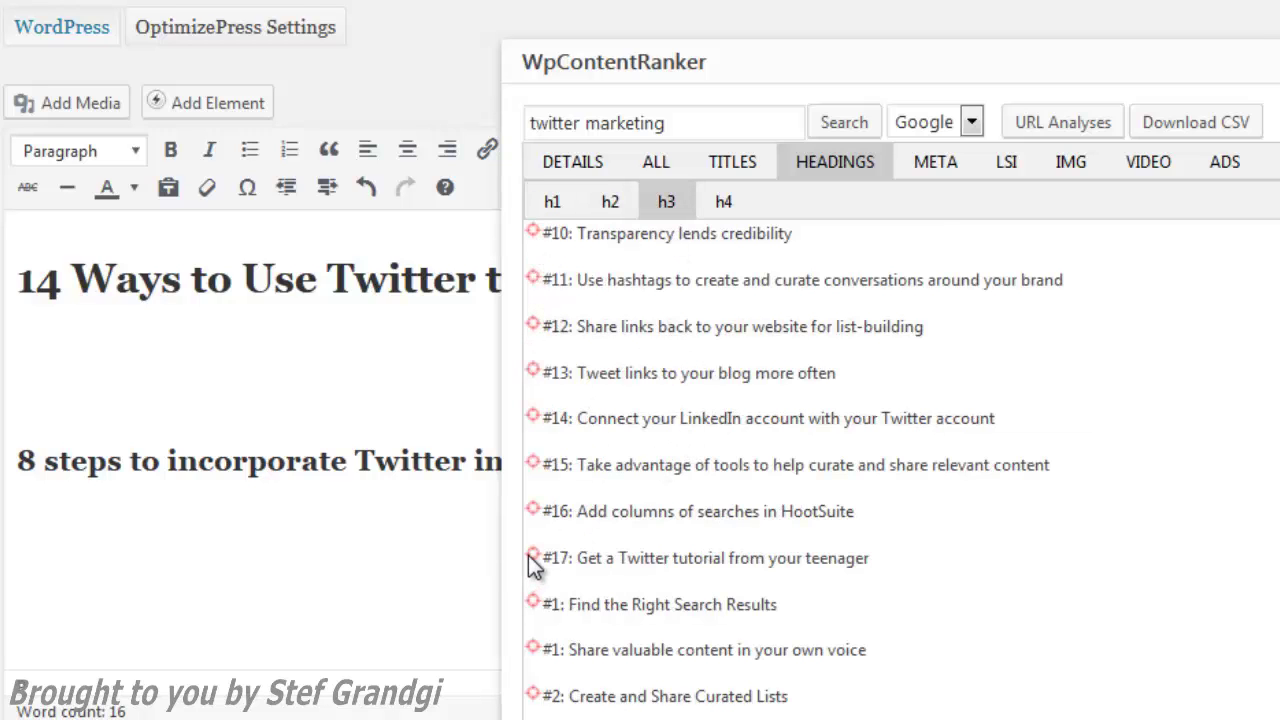
pyautogui.moveTo(528, 553); pyautogui.dragTo(167, 613)
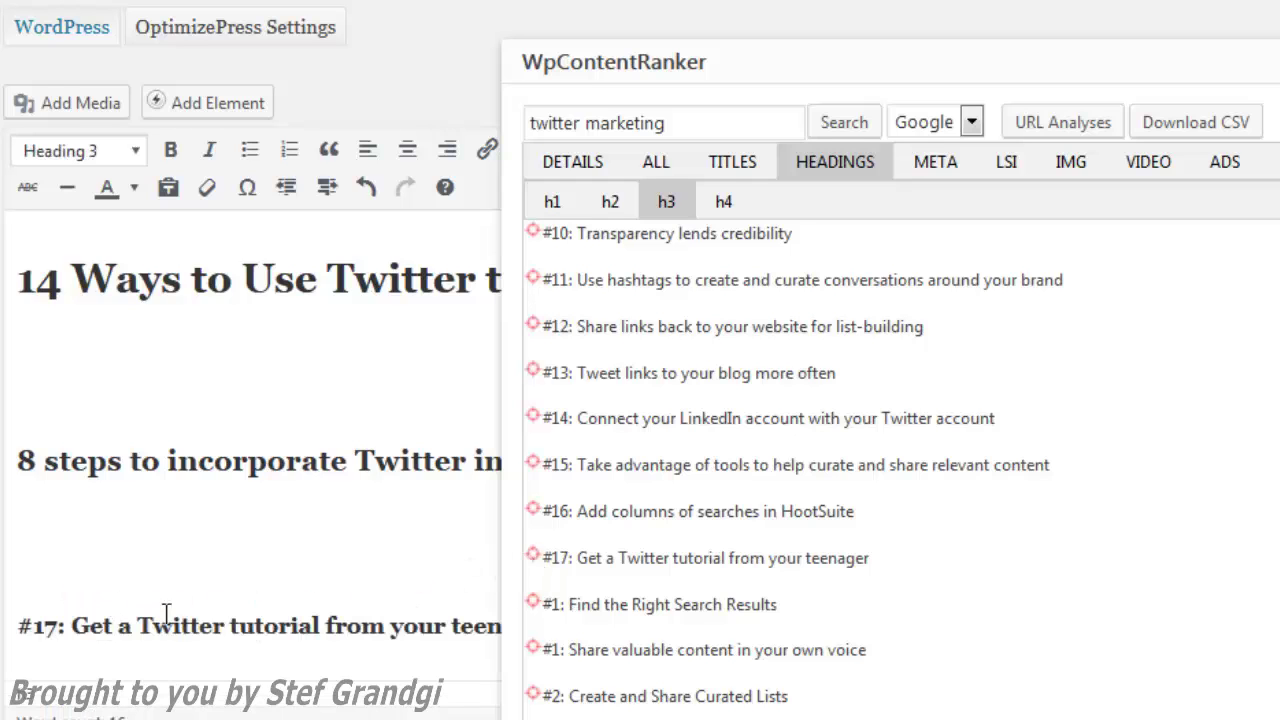
pyautogui.press('Return')
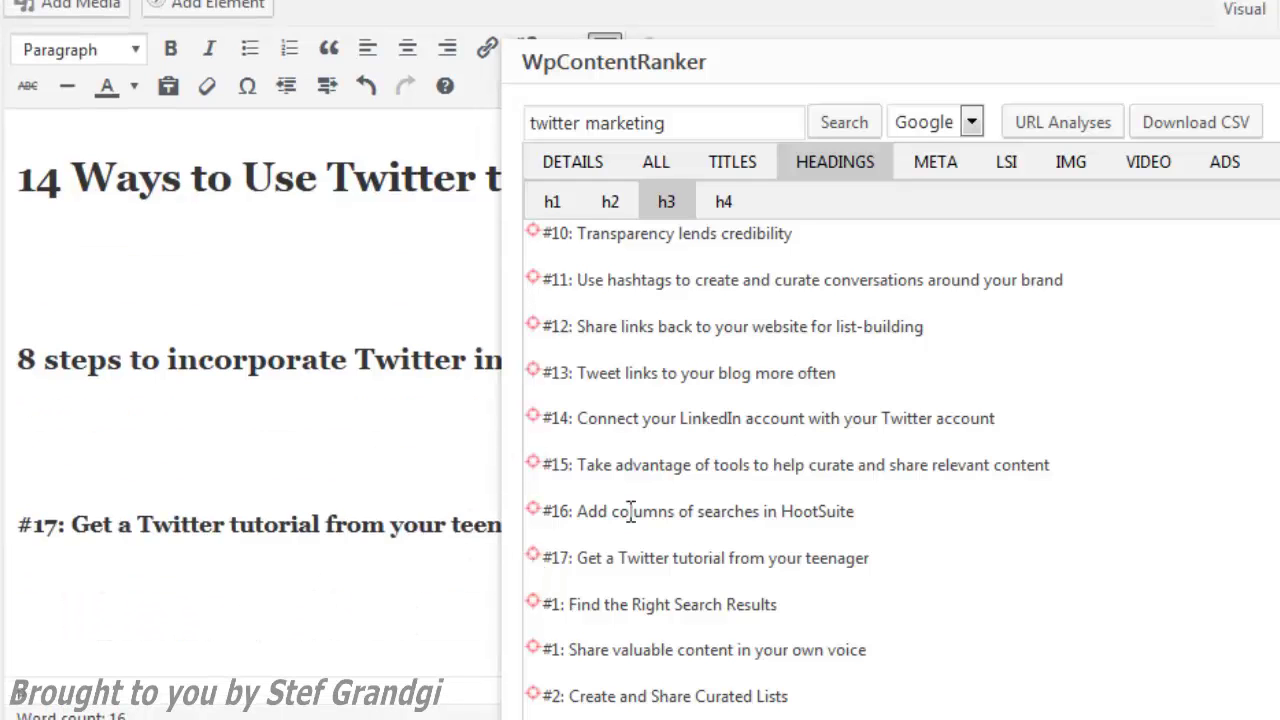
# Add the competitors' h3 heading "Use keywords in your tweets" at the end of the post, stripped of its number prefix.
pyautogui.scroll(-4, 620, 540)
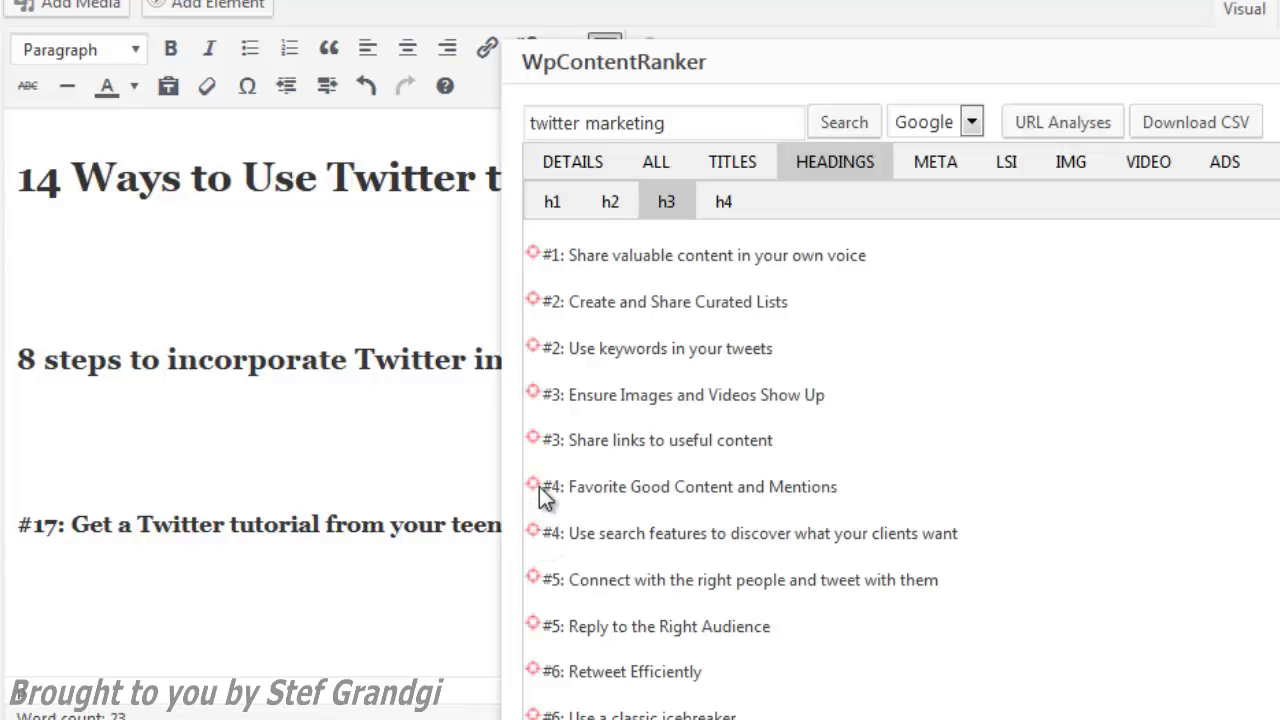
pyautogui.moveTo(534, 343); pyautogui.dragTo(17, 634)
pyautogui.press('BackSpace')
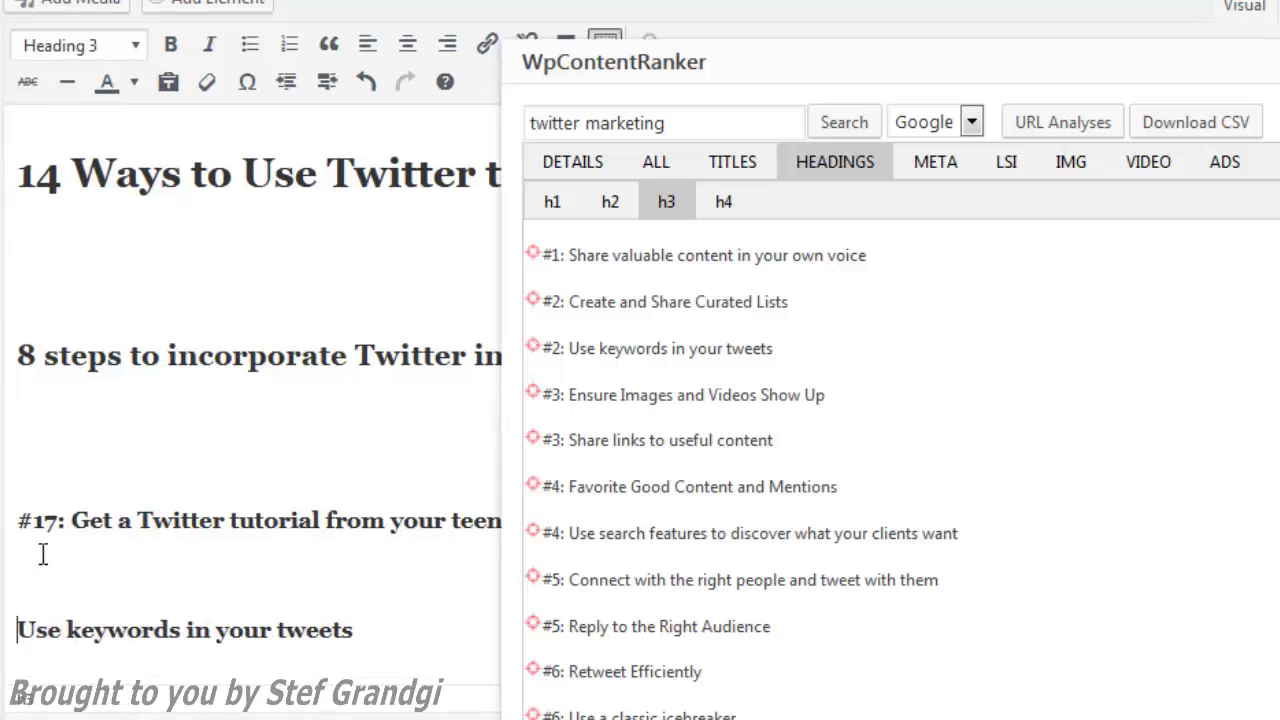
# Remove the number prefix and leading space from the Twitter tutorial heading, keeping the last heading as "Use keywords in your tweets".
pyautogui.moveTo(70, 524); pyautogui.dragTo(17, 522)
pyautogui.press('BackSpace')
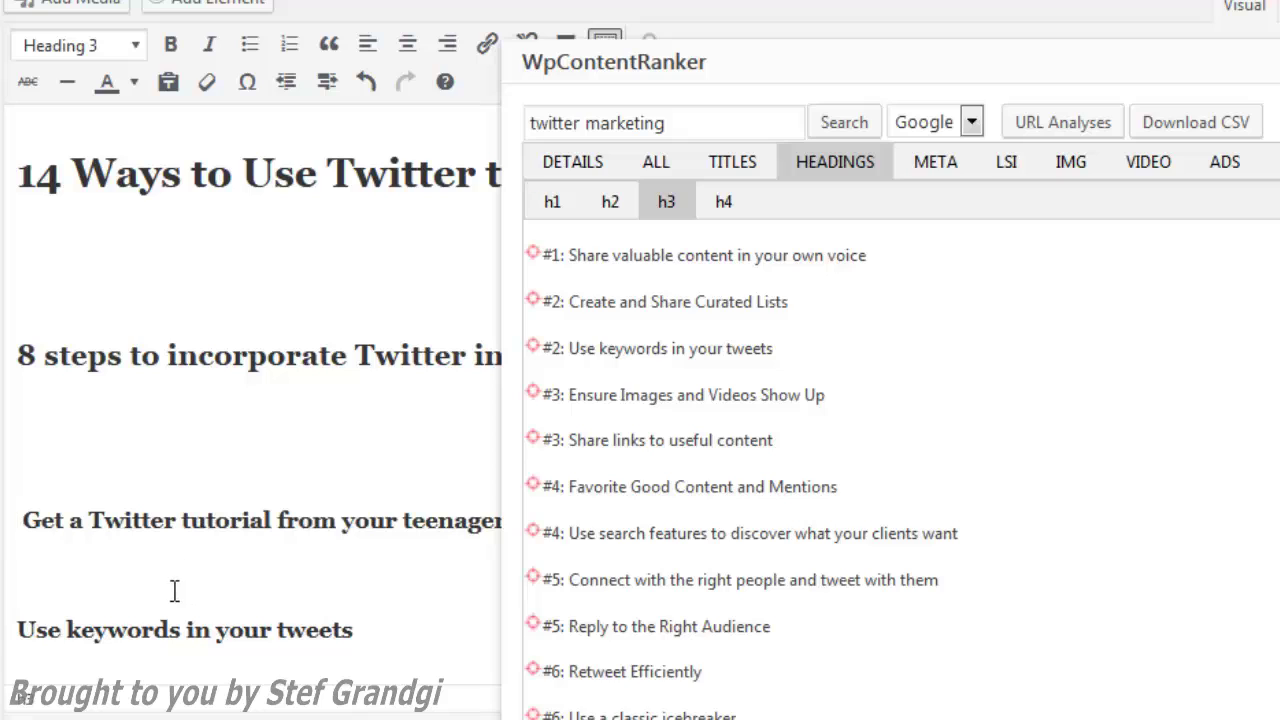
pyautogui.press('Delete')
pyautogui.click(17, 630)
pyautogui.press('Delete')
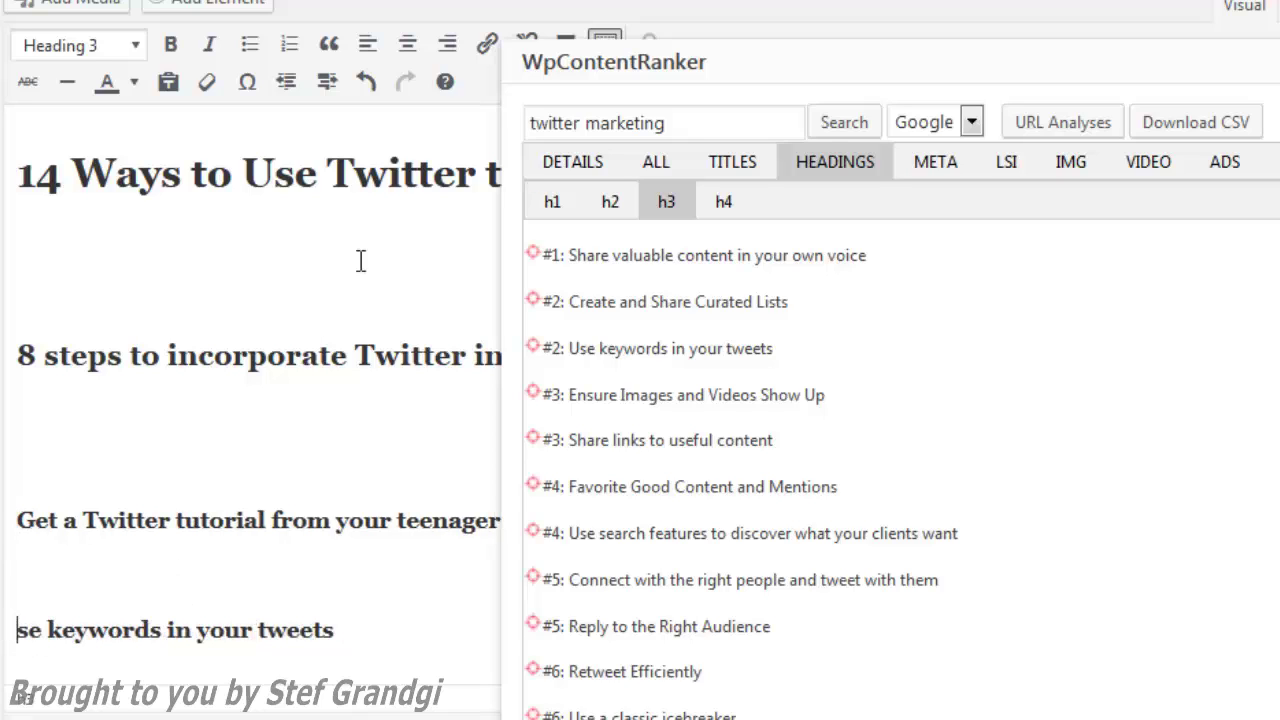
pyautogui.write('U')
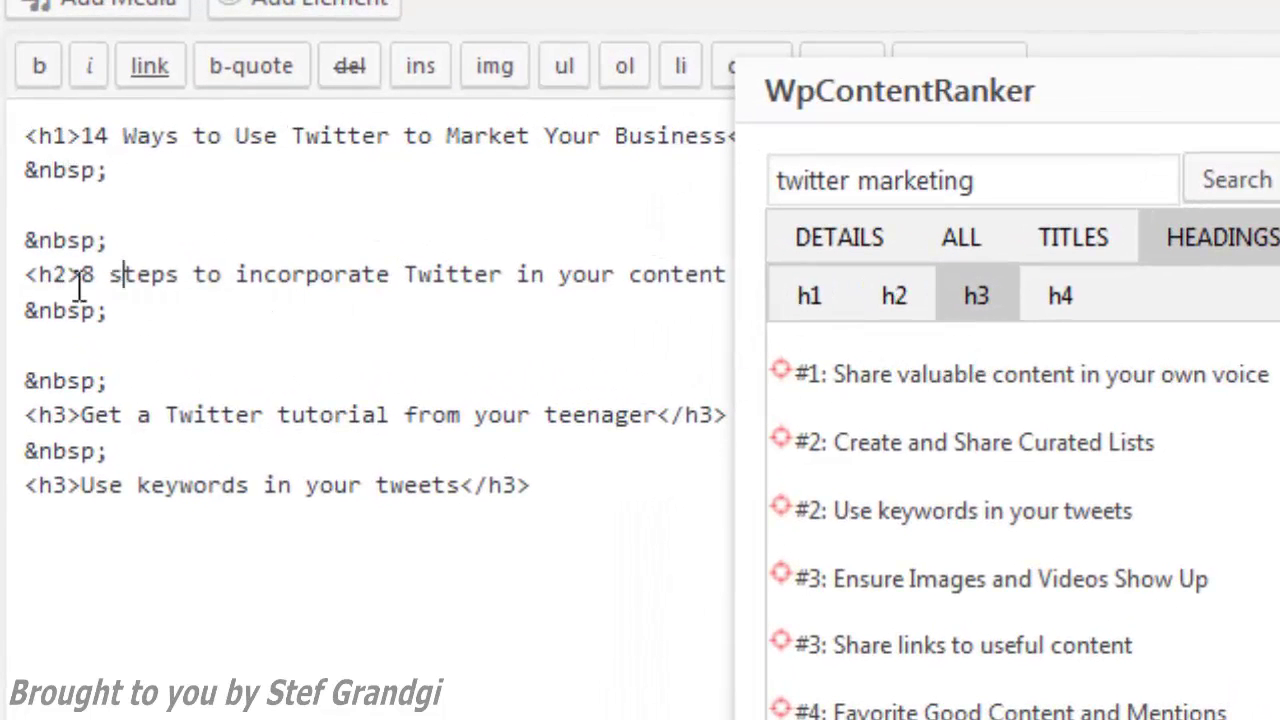
# Check the h2 and h3 tags around the inserted headings in the post's HTML source.
pyautogui.moveTo(108, 276); pyautogui.dragTo(20, 280)
pyautogui.moveTo(180, 416); pyautogui.dragTo(8, 414)
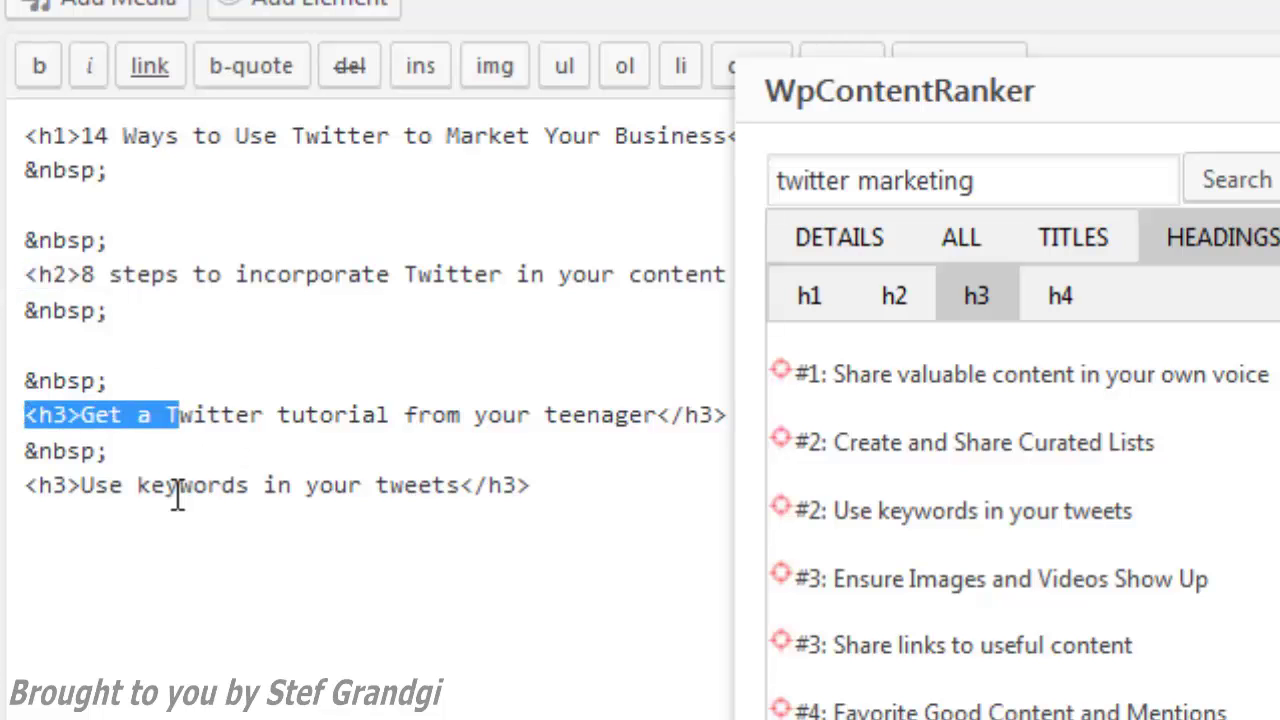
pyautogui.moveTo(165, 486); pyautogui.dragTo(22, 448)
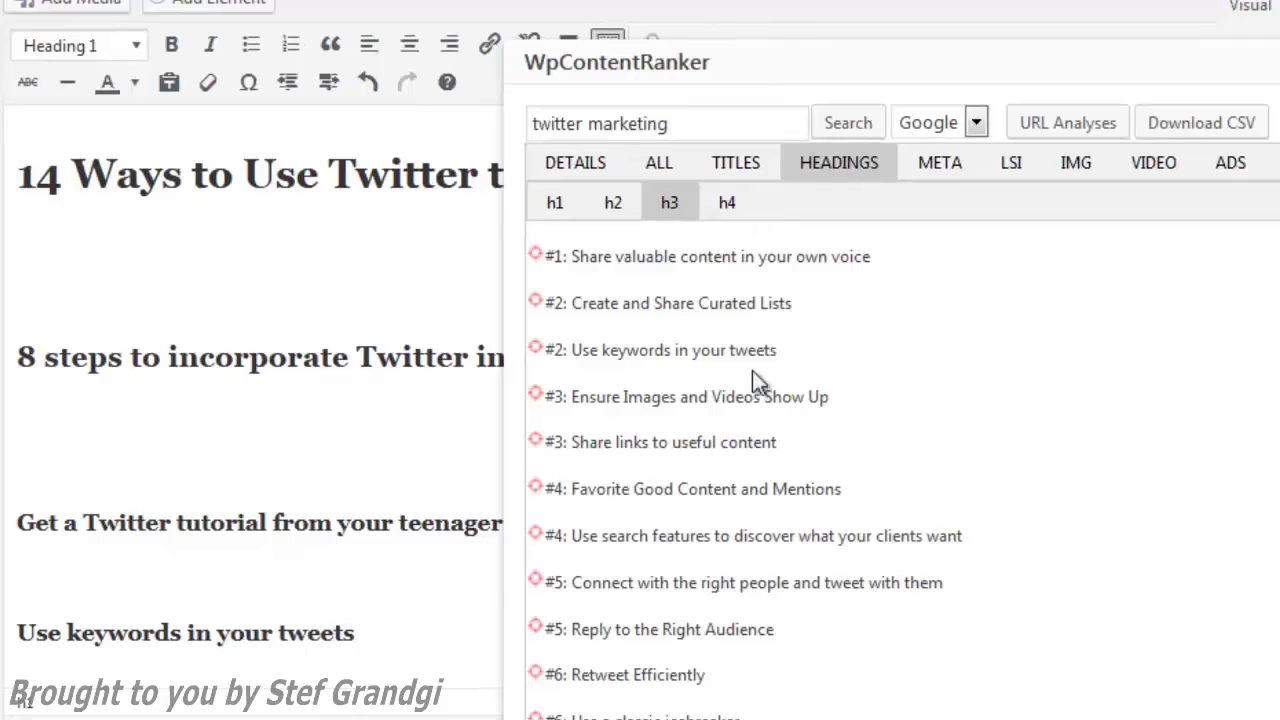
# Copy the paragraph starting "Growing a real following on Twitter" from the first ranking page's text to beneath the post's h1 heading.
pyautogui.click(664, 168)
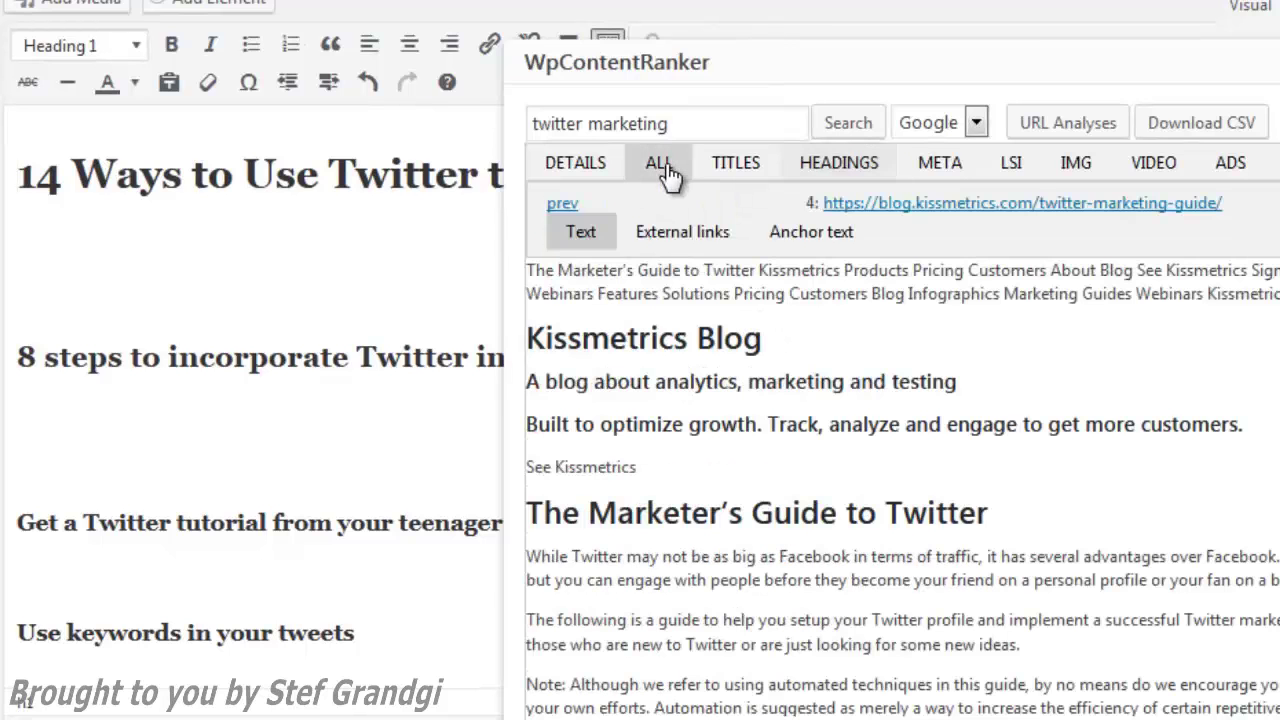
pyautogui.click(559, 204)
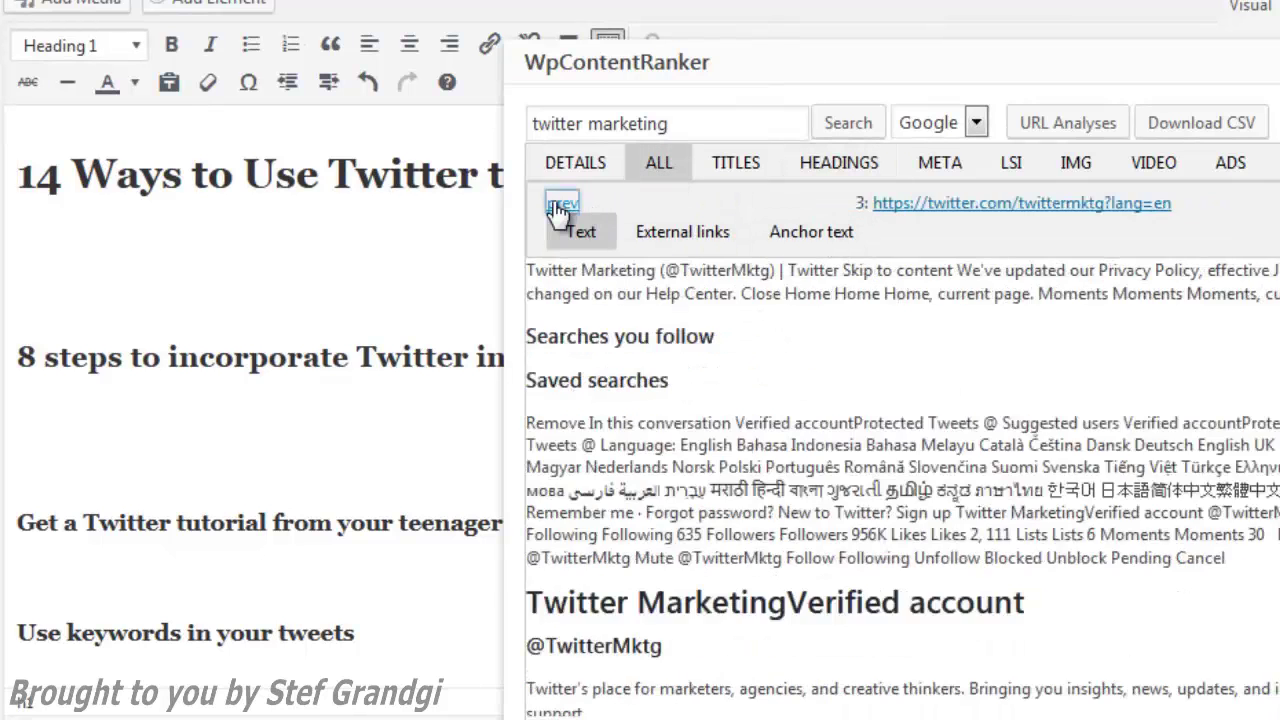
pyautogui.click(559, 204)
pyautogui.click(559, 204)
pyautogui.scroll(-3, 938, 545)
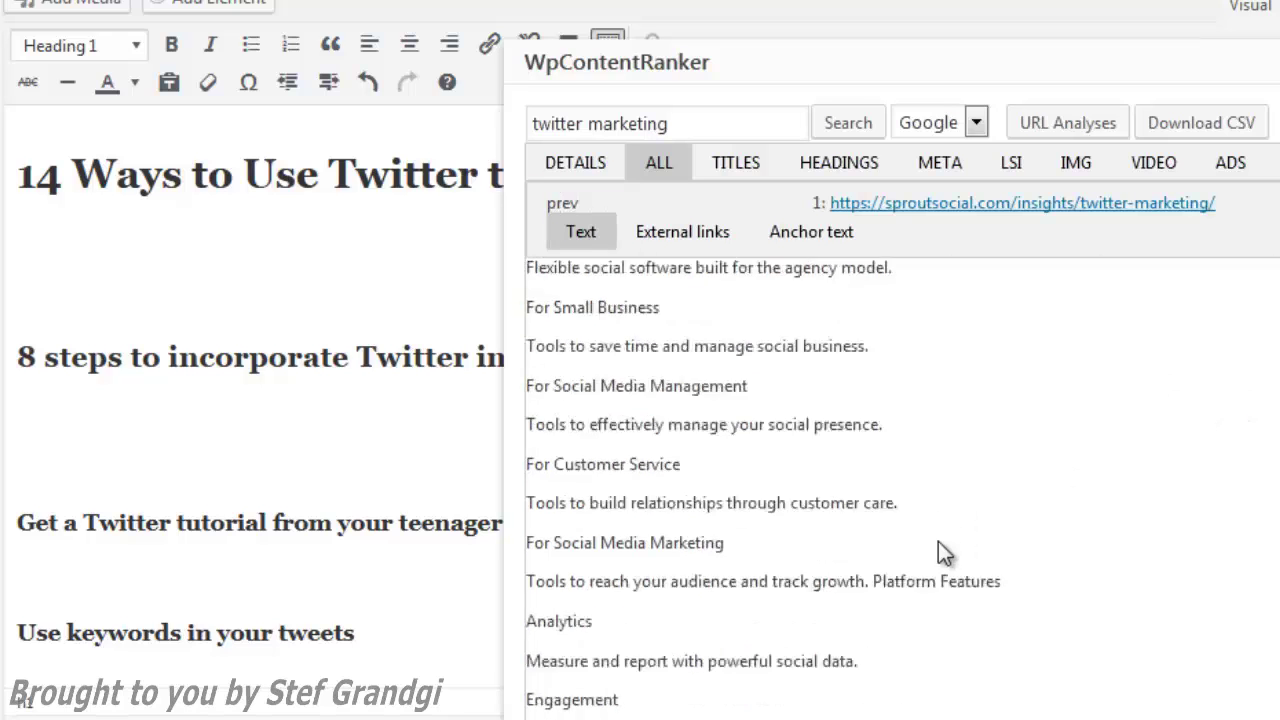
pyautogui.scroll(-12, 938, 545)
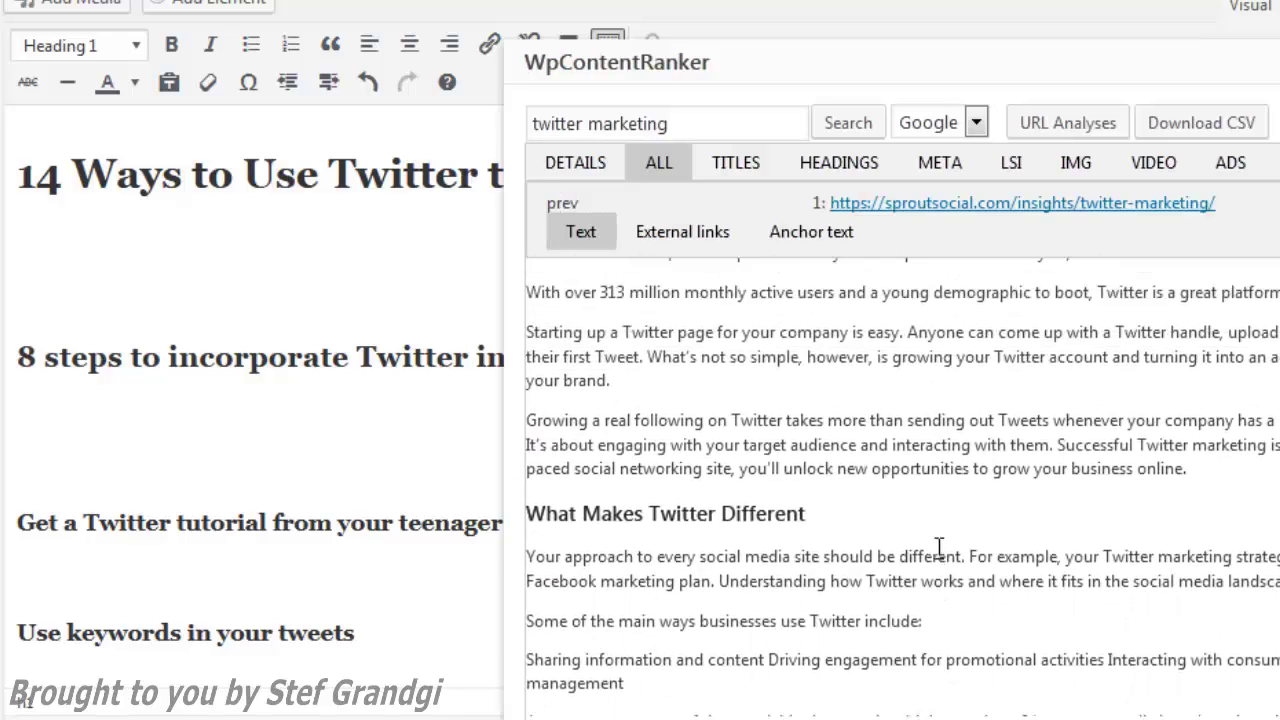
pyautogui.scroll(1, 938, 548)
pyautogui.moveTo(1187, 487); pyautogui.dragTo(177, 251)
pyautogui.click(576, 527)
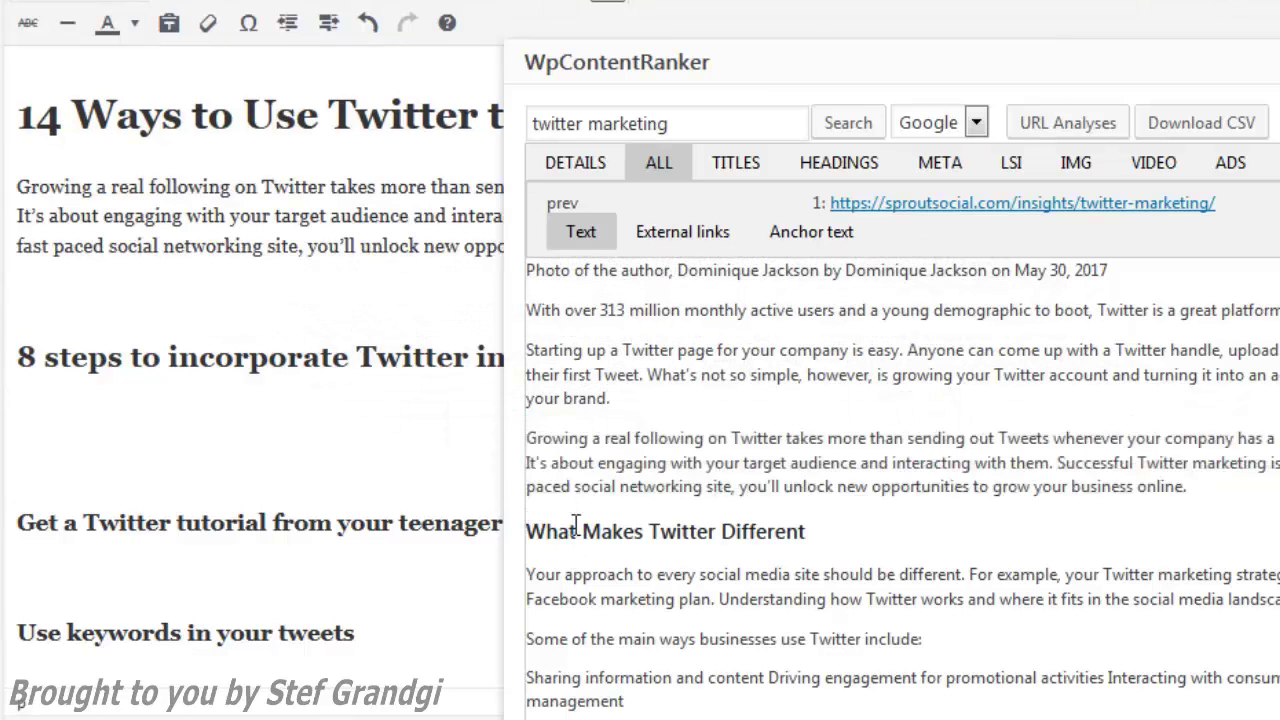
# Copy the second ranking page's paragraph on lead generation cards, starting "Every tool reducing the number of steps", to beneath the post's h2 heading.
pyautogui.scroll(-3, 576, 552)
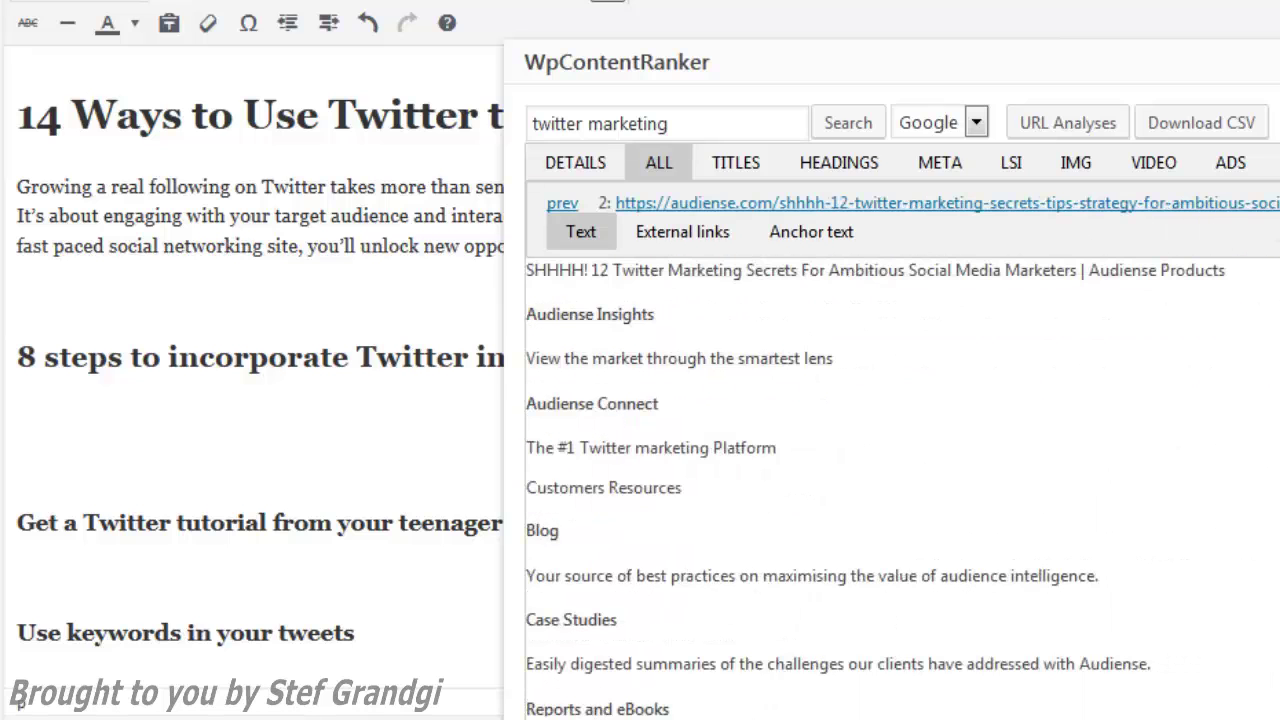
pyautogui.scroll(-10, 1175, 450)
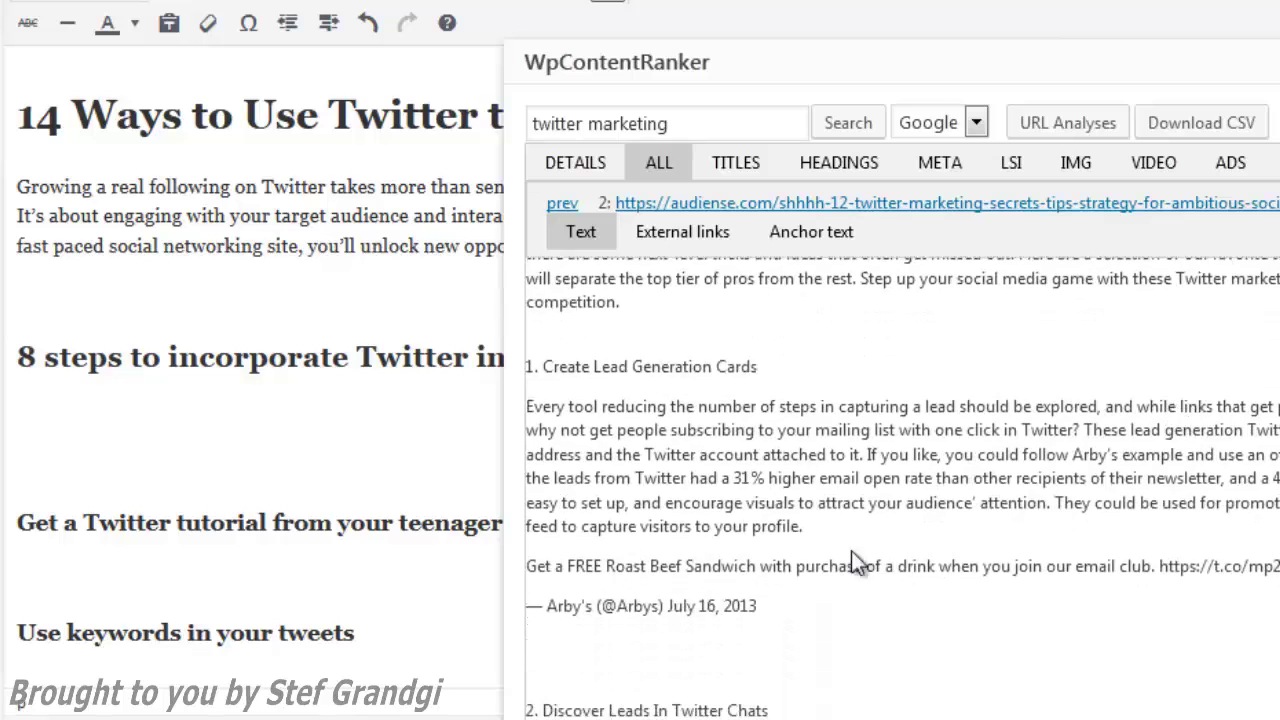
pyautogui.moveTo(808, 532); pyautogui.dragTo(283, 440)
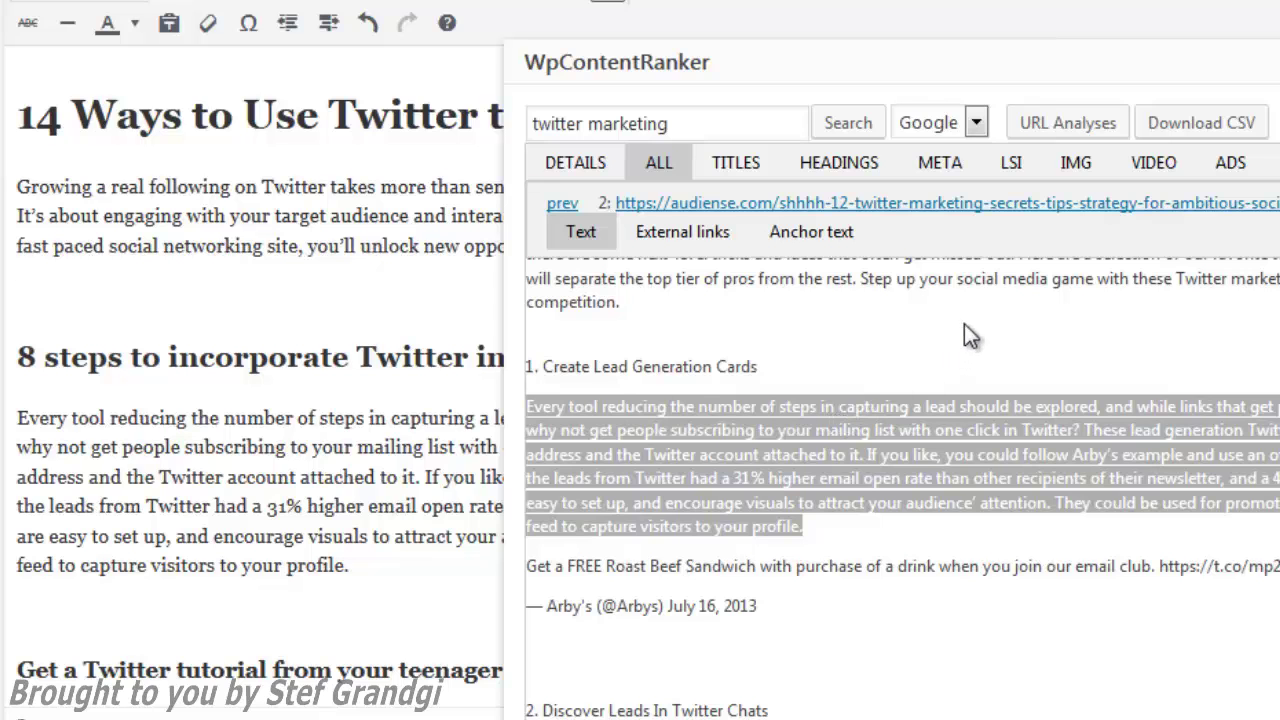
# Browse the images extracted from the ranking pages for one that suits the Twitter marketing post.
pyautogui.click(1070, 162)
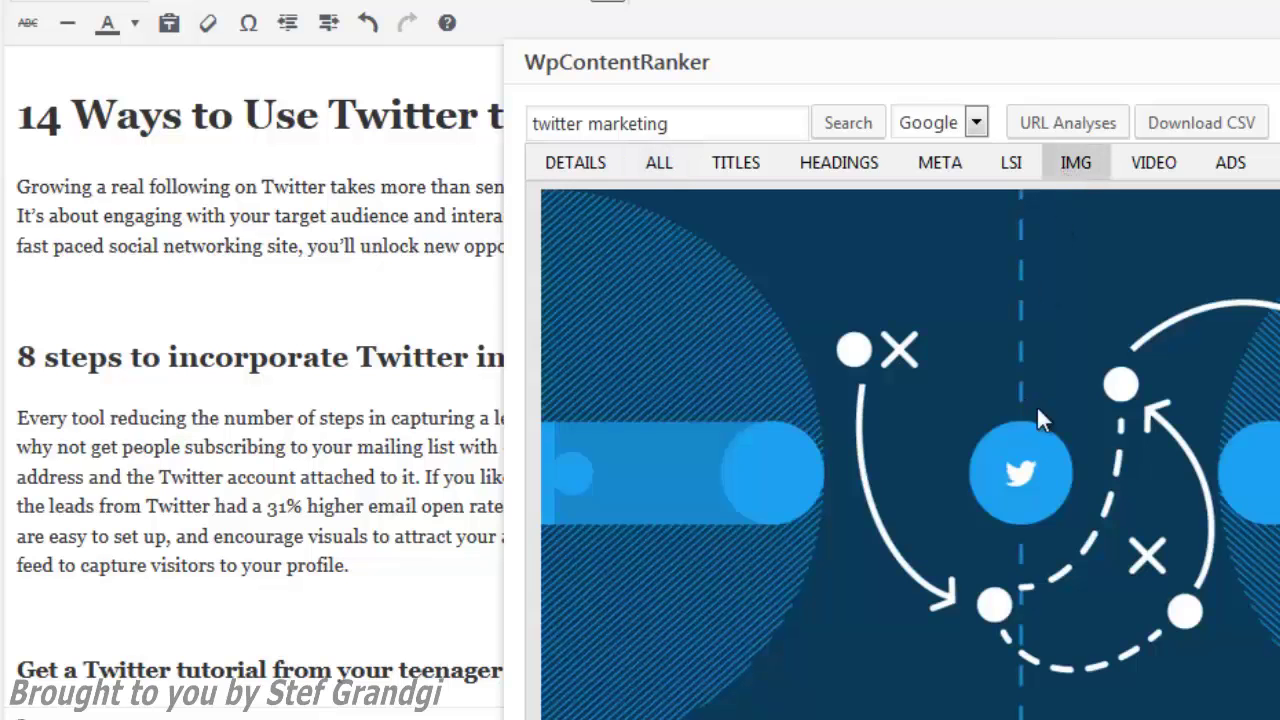
pyautogui.scroll(-10, 1037, 410)
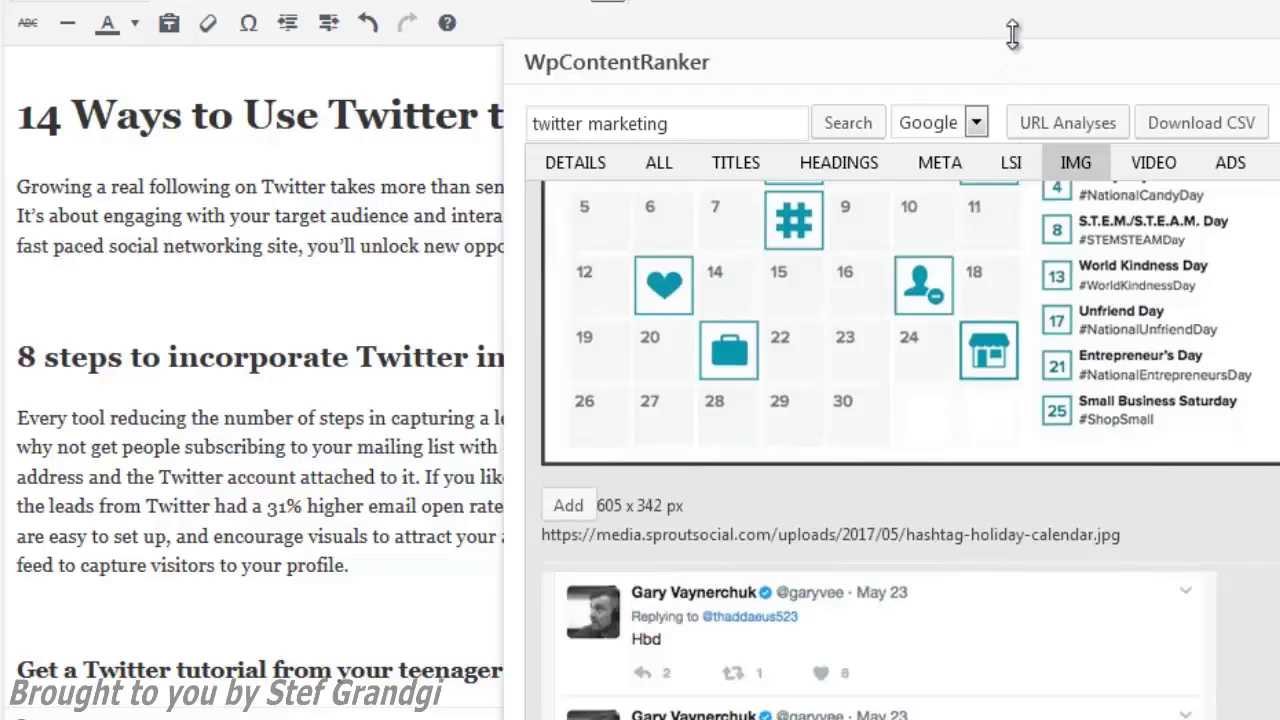
pyautogui.scroll(-5, 636, 405)
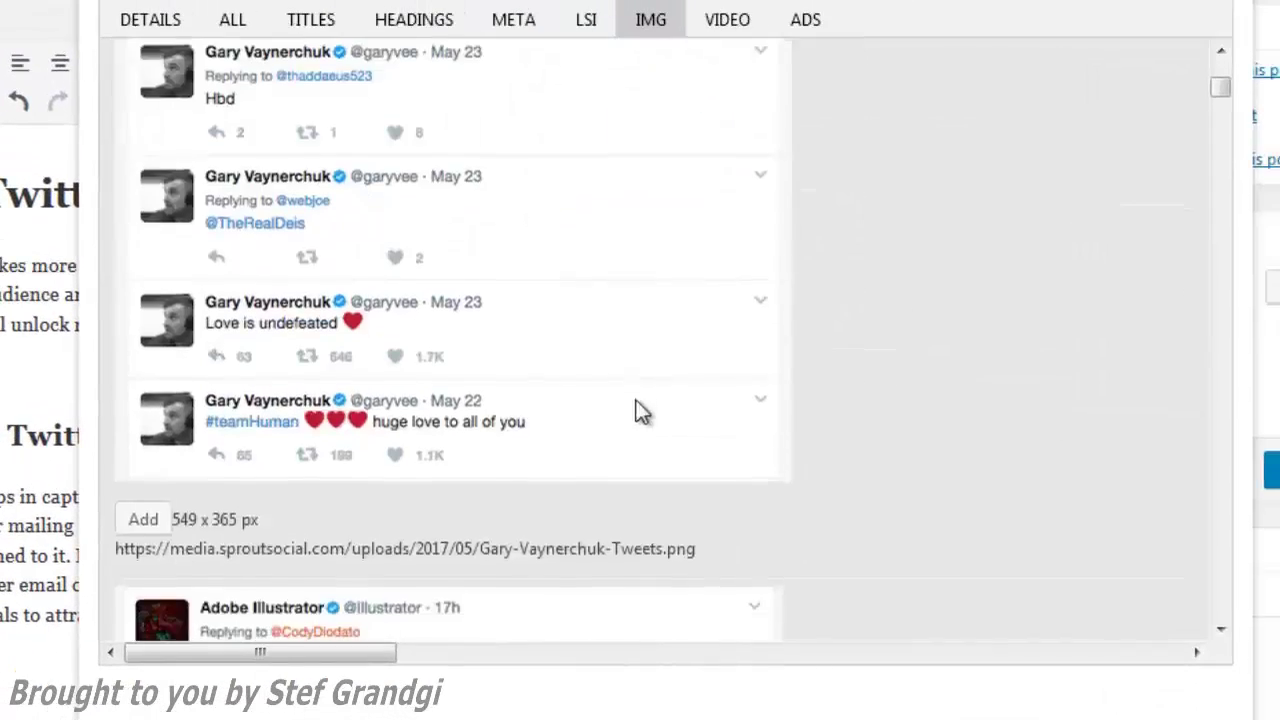
pyautogui.scroll(-15, 641, 412)
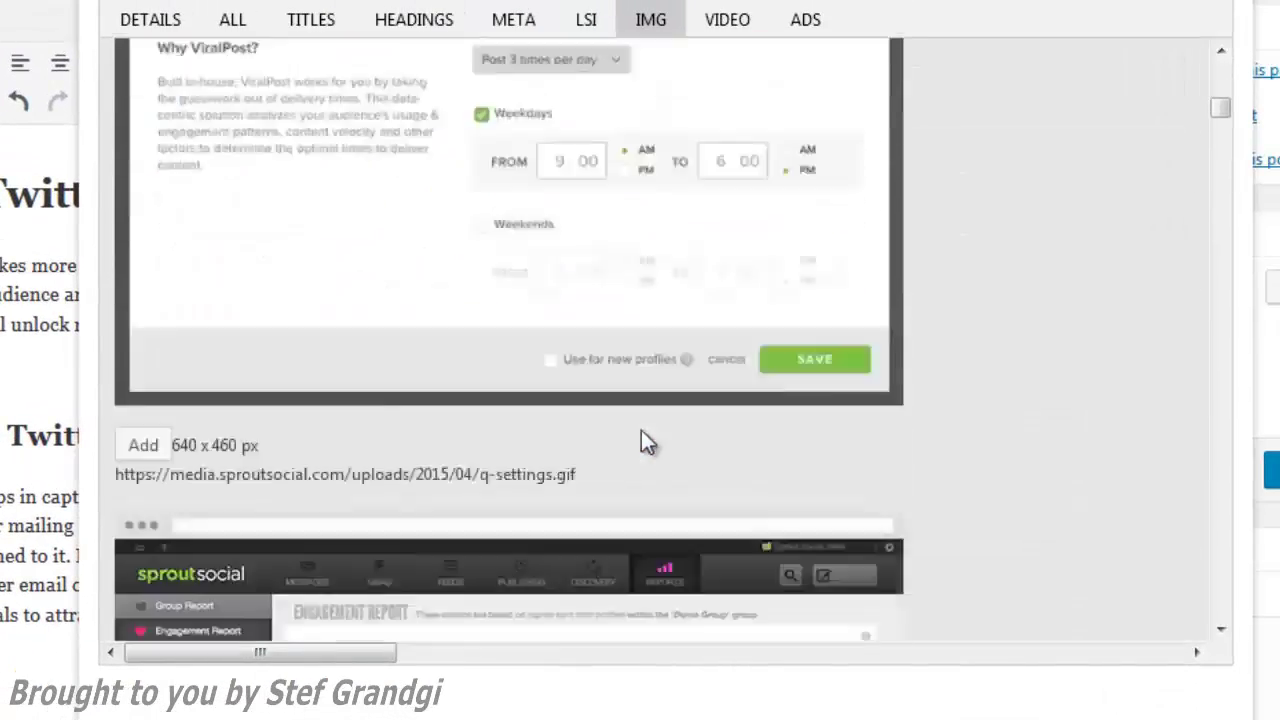
pyautogui.scroll(-15, 641, 437)
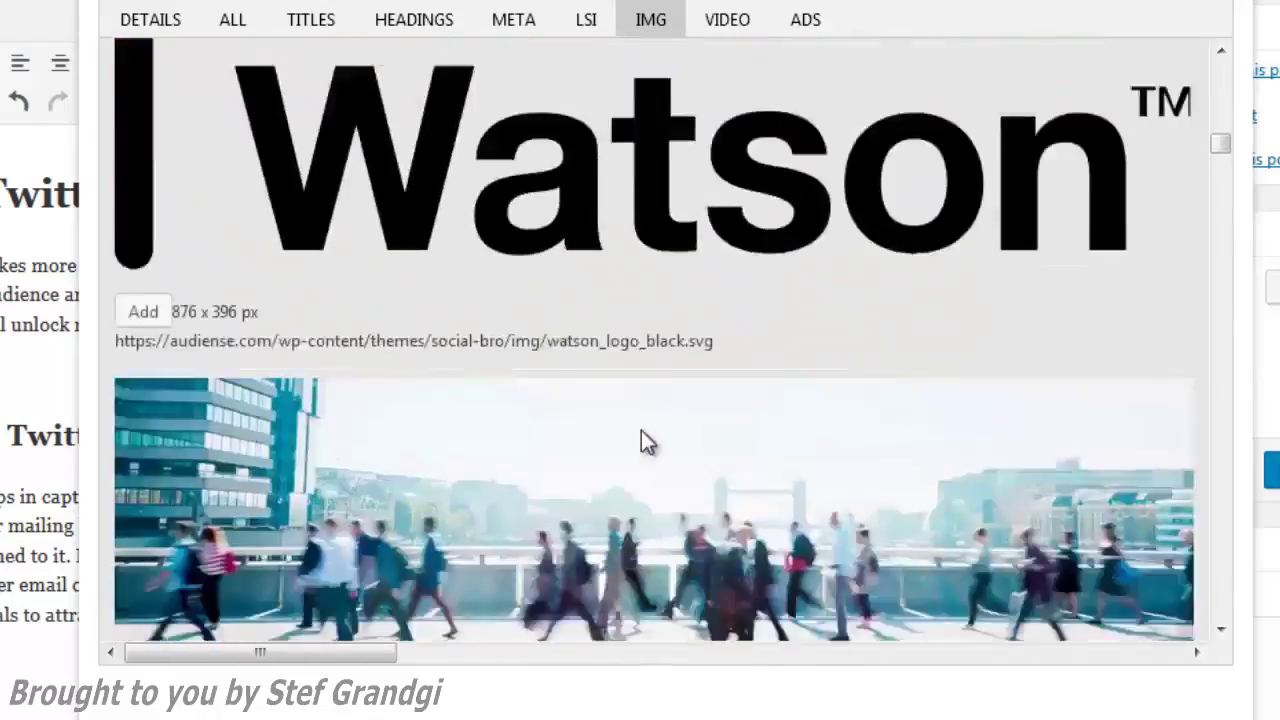
pyautogui.scroll(-15, 645, 441)
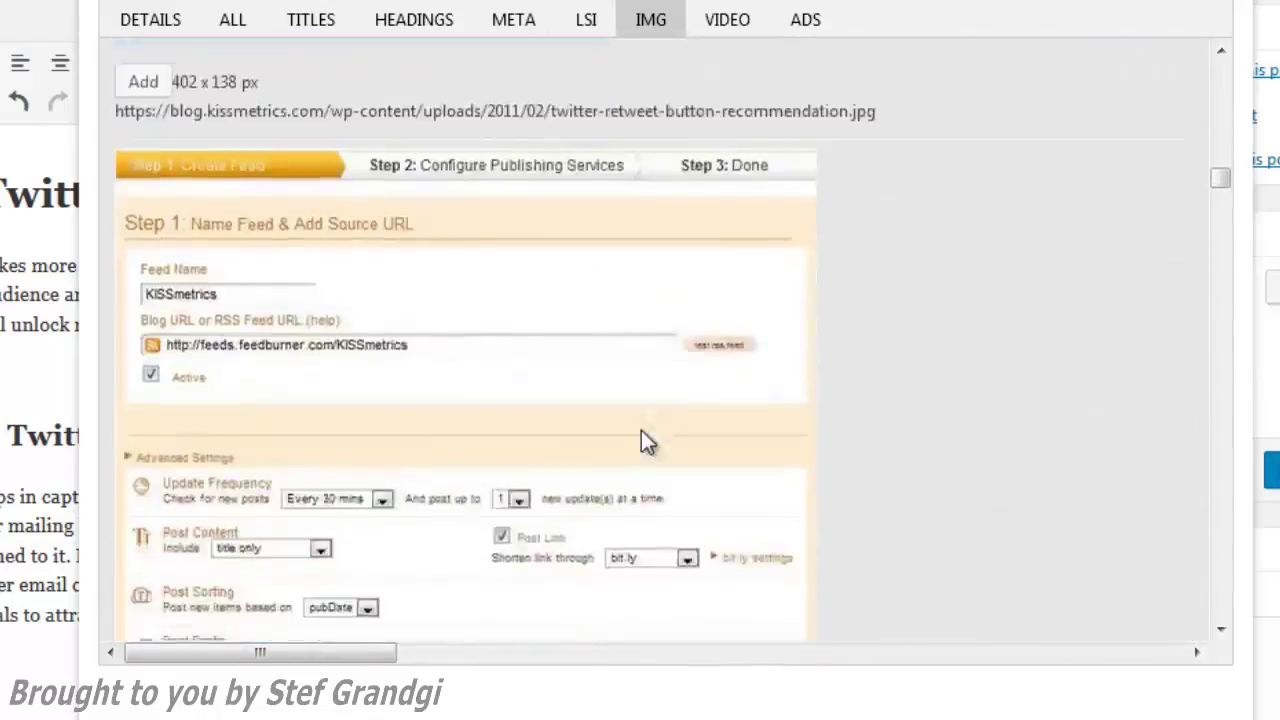
pyautogui.scroll(-15, 646, 441)
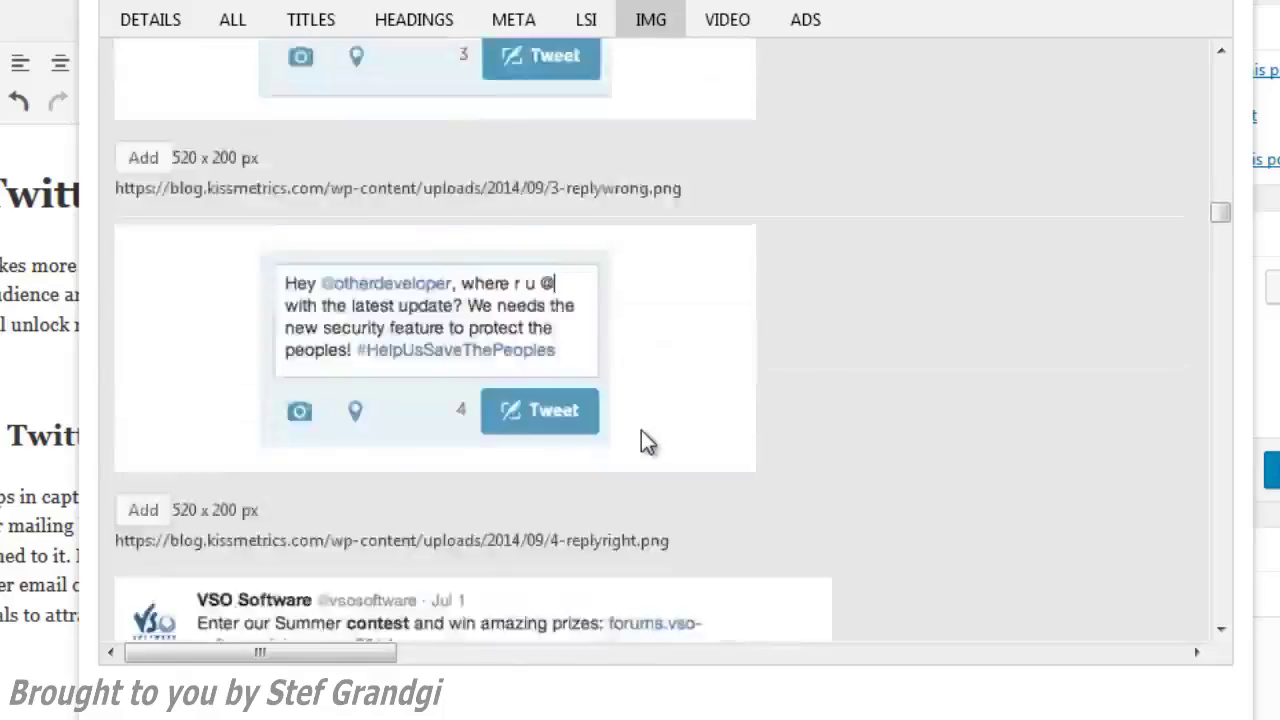
pyautogui.scroll(-15, 642, 437)
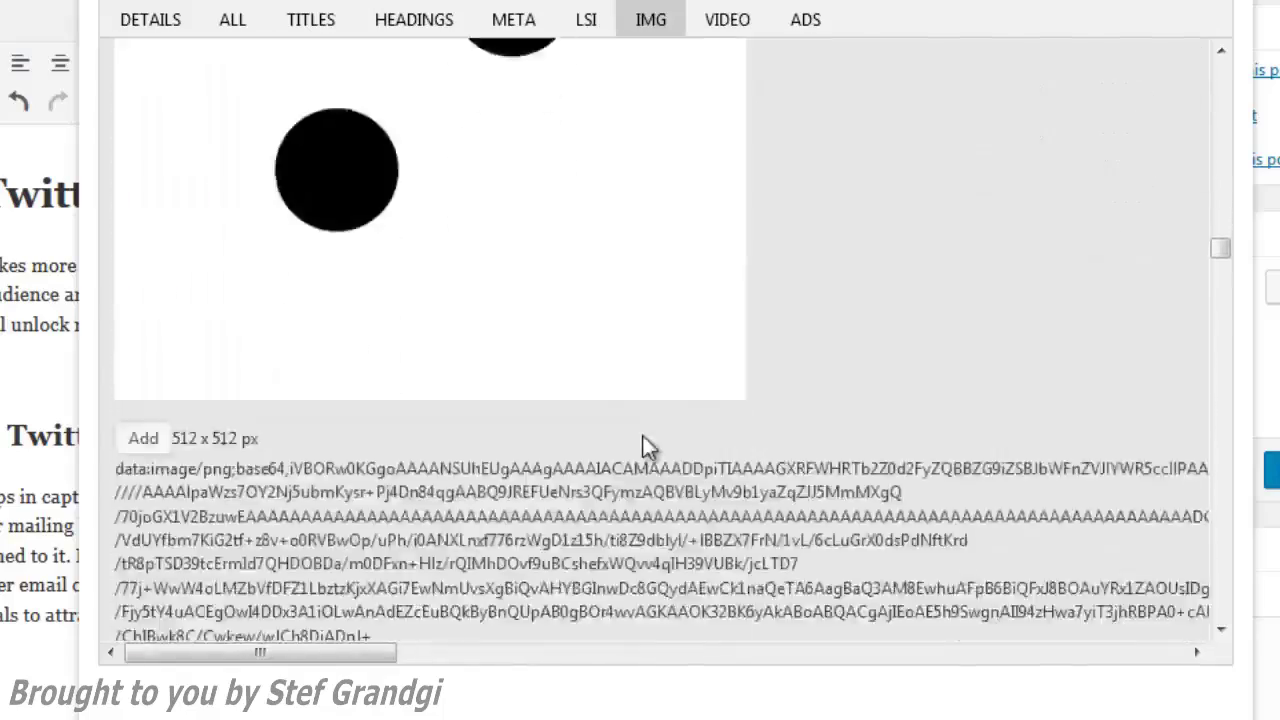
pyautogui.scroll(-15, 644, 440)
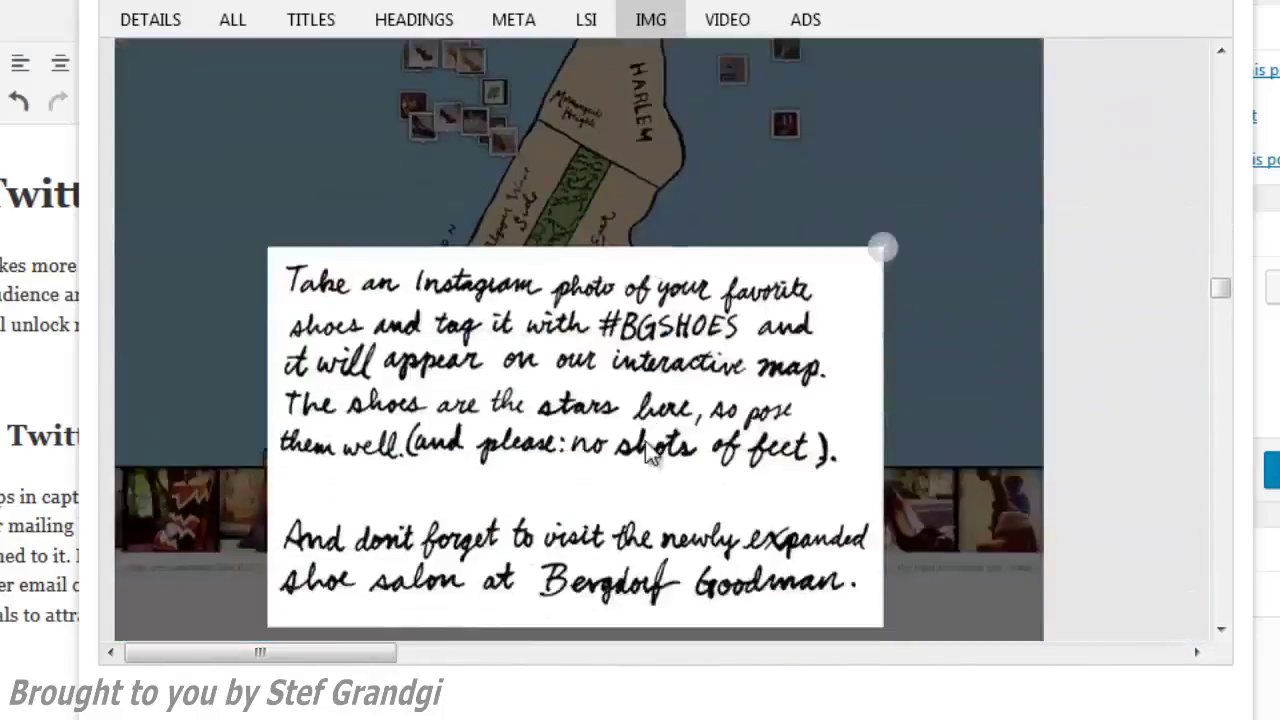
pyautogui.scroll(10, 646, 452)
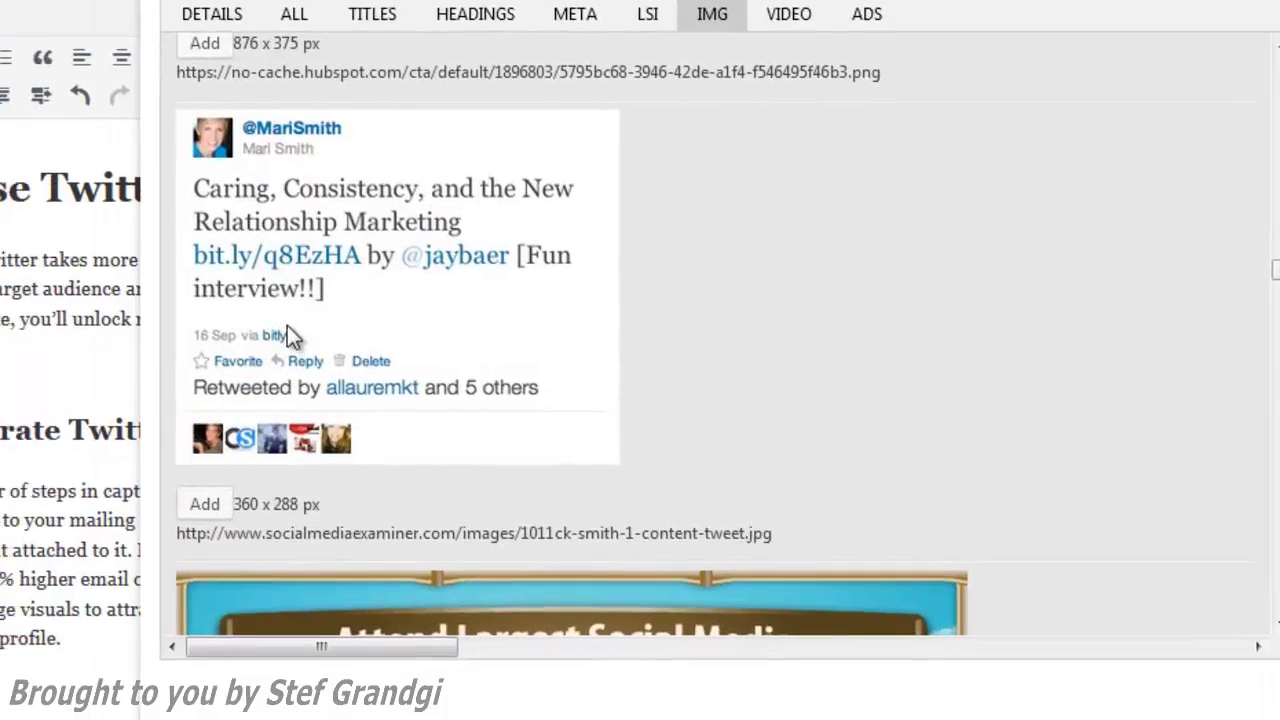
# Try placing the 360 x 288 px tweet image about relationship marketing beneath the first paragraph, and delete it again.
pyautogui.moveTo(287, 335); pyautogui.dragTo(52, 356)
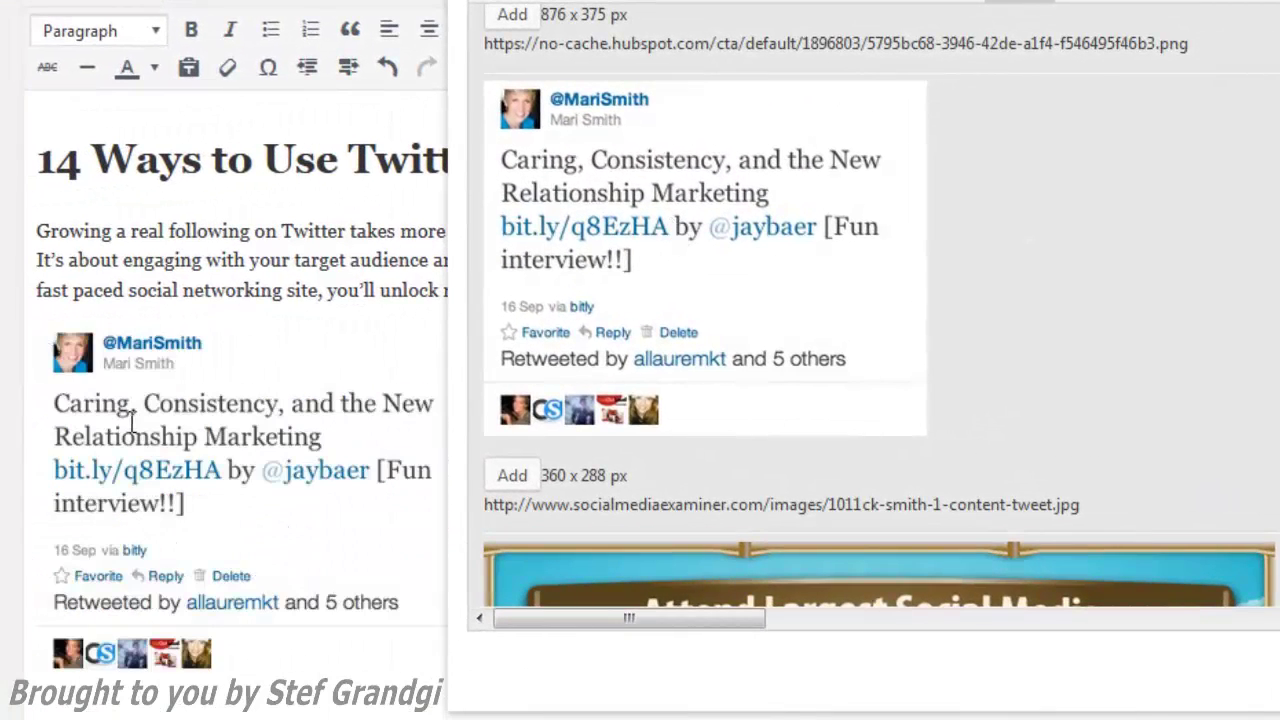
pyautogui.click(131, 420)
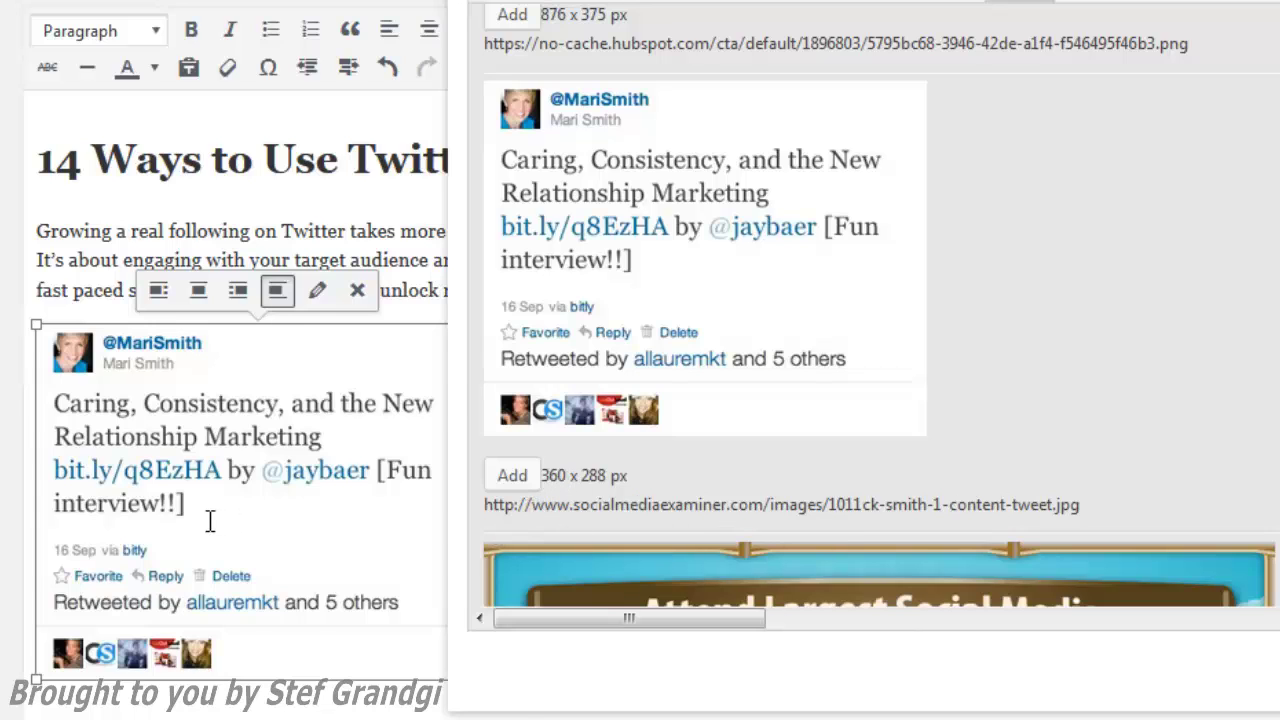
pyautogui.press('Delete')
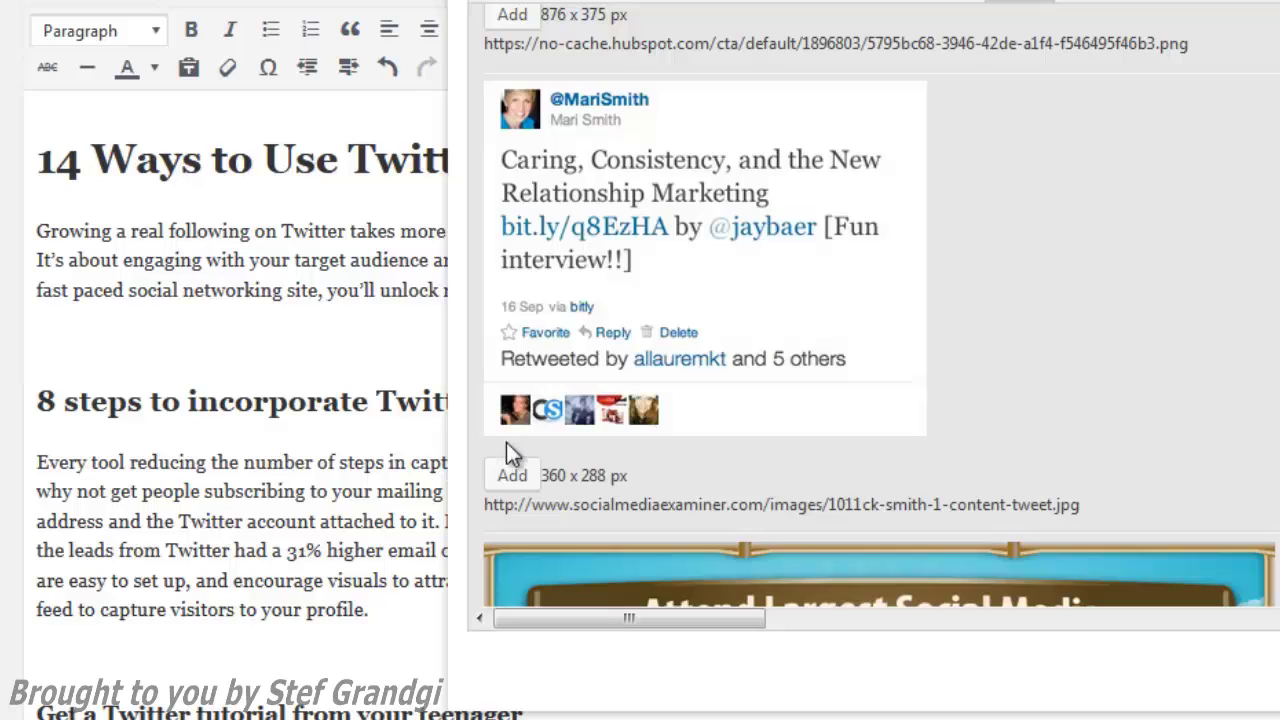
# Insert the 360 x 288 px relationship marketing tweet image beneath the first paragraph and align it left so the text wraps beside it.
pyautogui.click(510, 476)
pyautogui.click(73, 349)
pyautogui.click(513, 475)
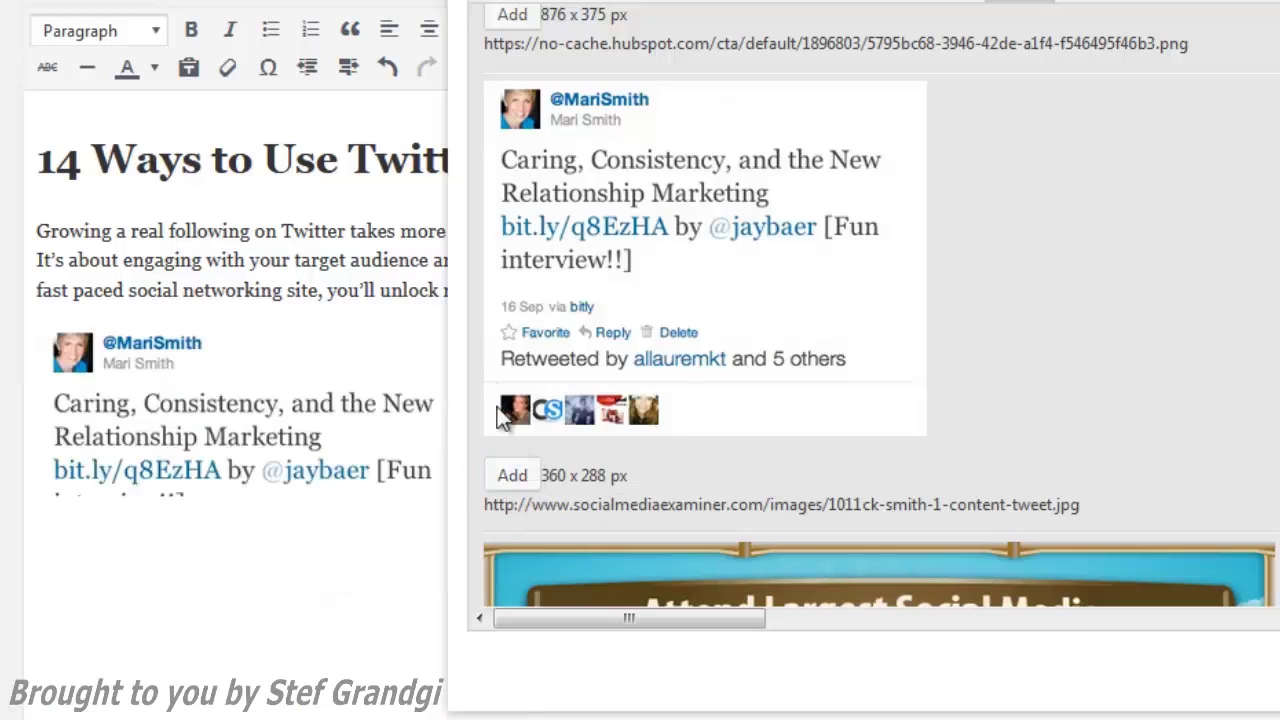
pyautogui.click(155, 478)
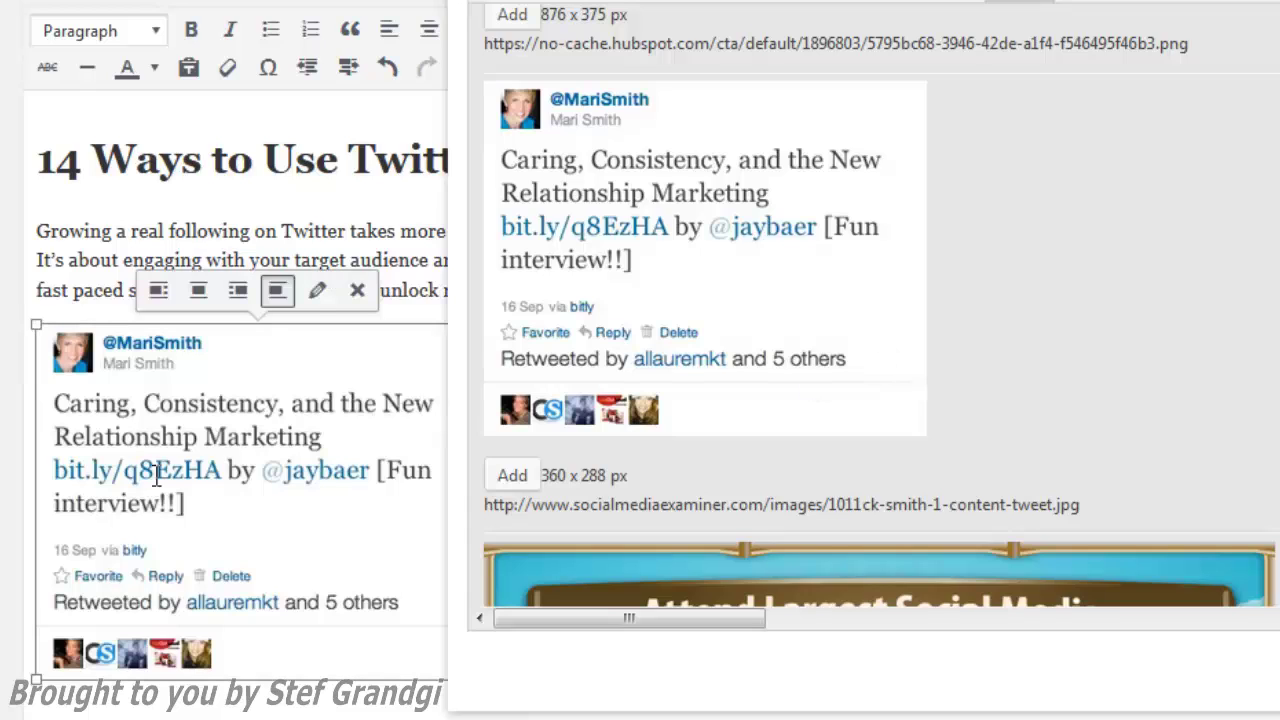
pyautogui.click(317, 290)
pyautogui.click(245, 114)
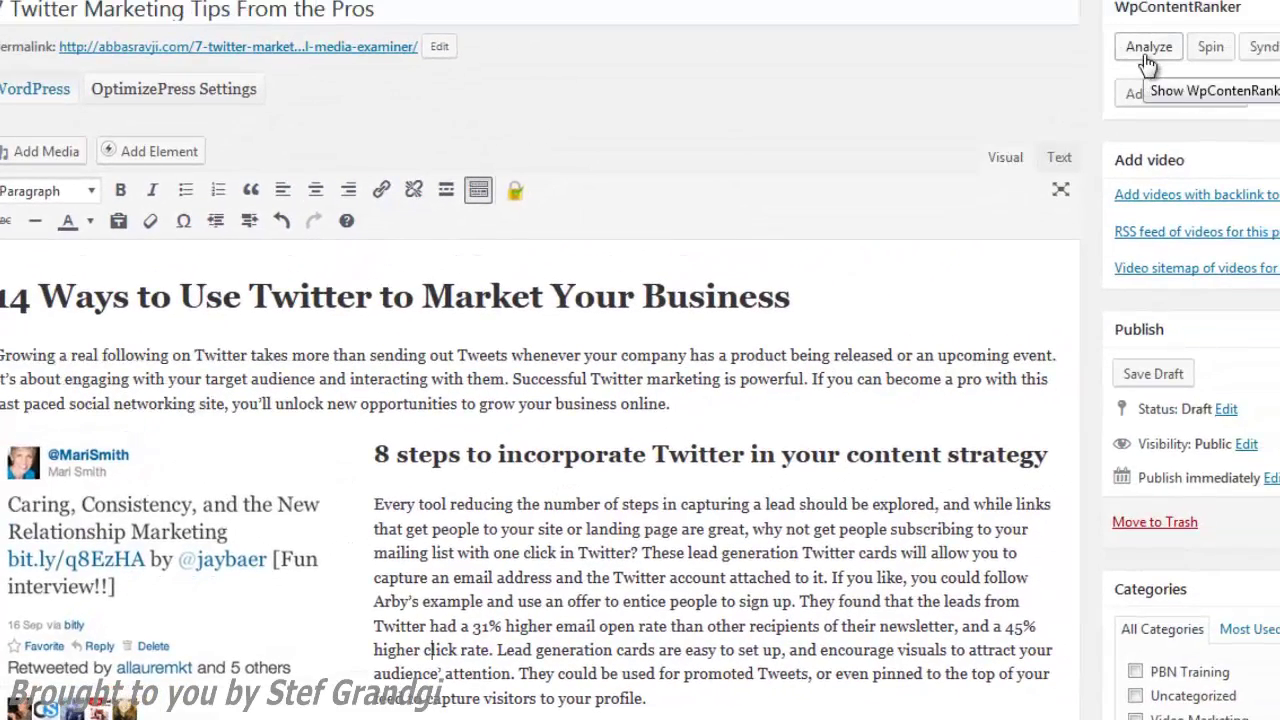
# Copy the three opening paragraphs of Kissmetrics' "The Marketer's Guide to Twitter" to beneath the post's heading "Get a Twitter tutorial from your teenager".
pyautogui.scroll(-5, 960, 290)
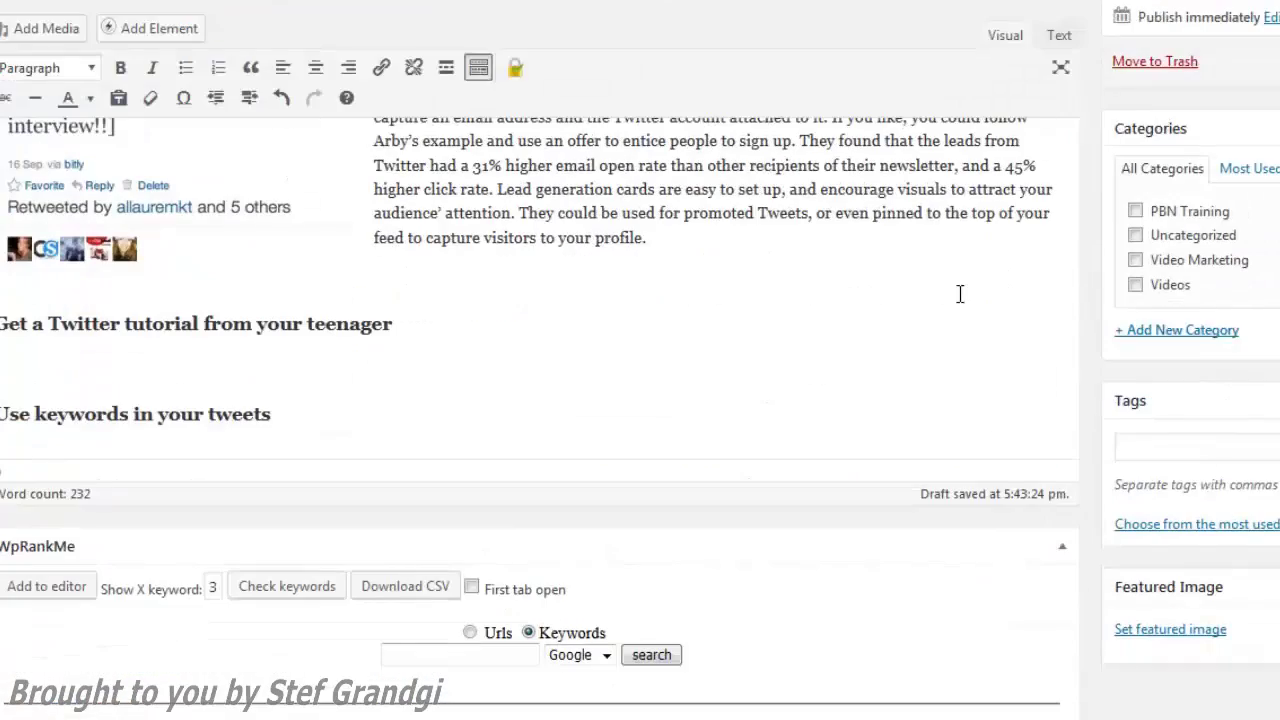
pyautogui.scroll(2, 1211, 191)
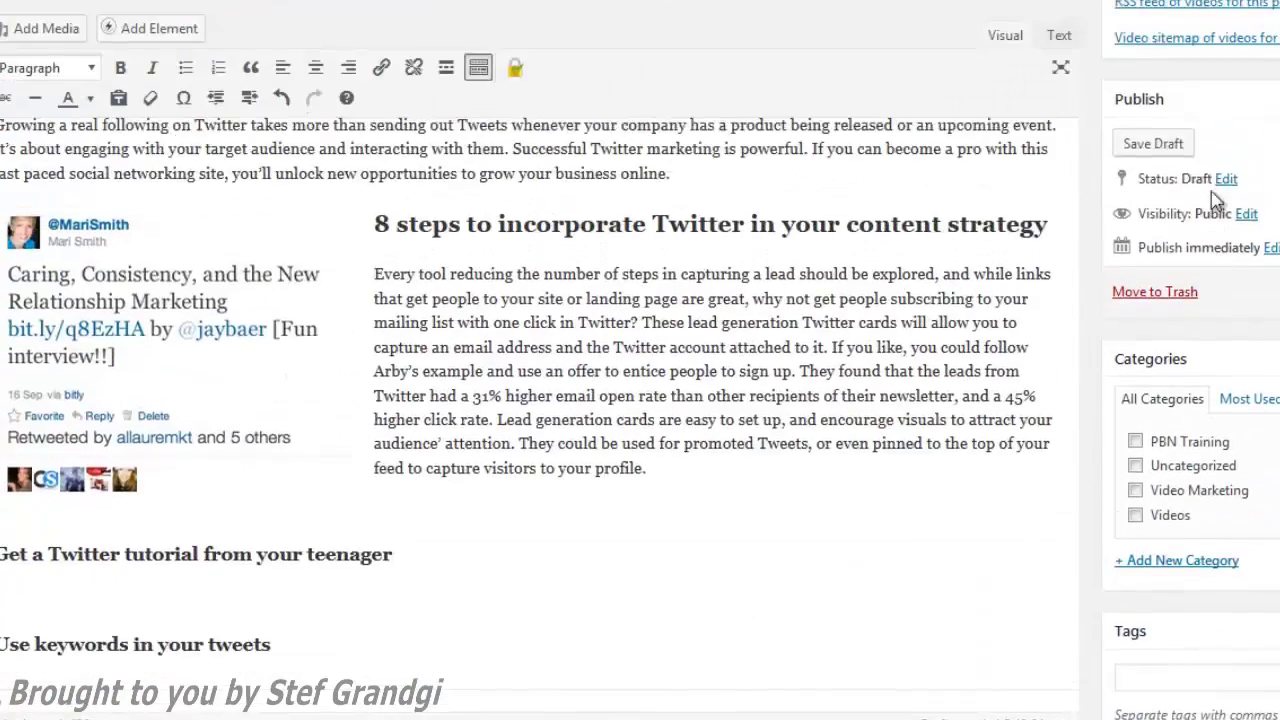
pyautogui.scroll(3, 1160, 91)
pyautogui.click(1146, 52)
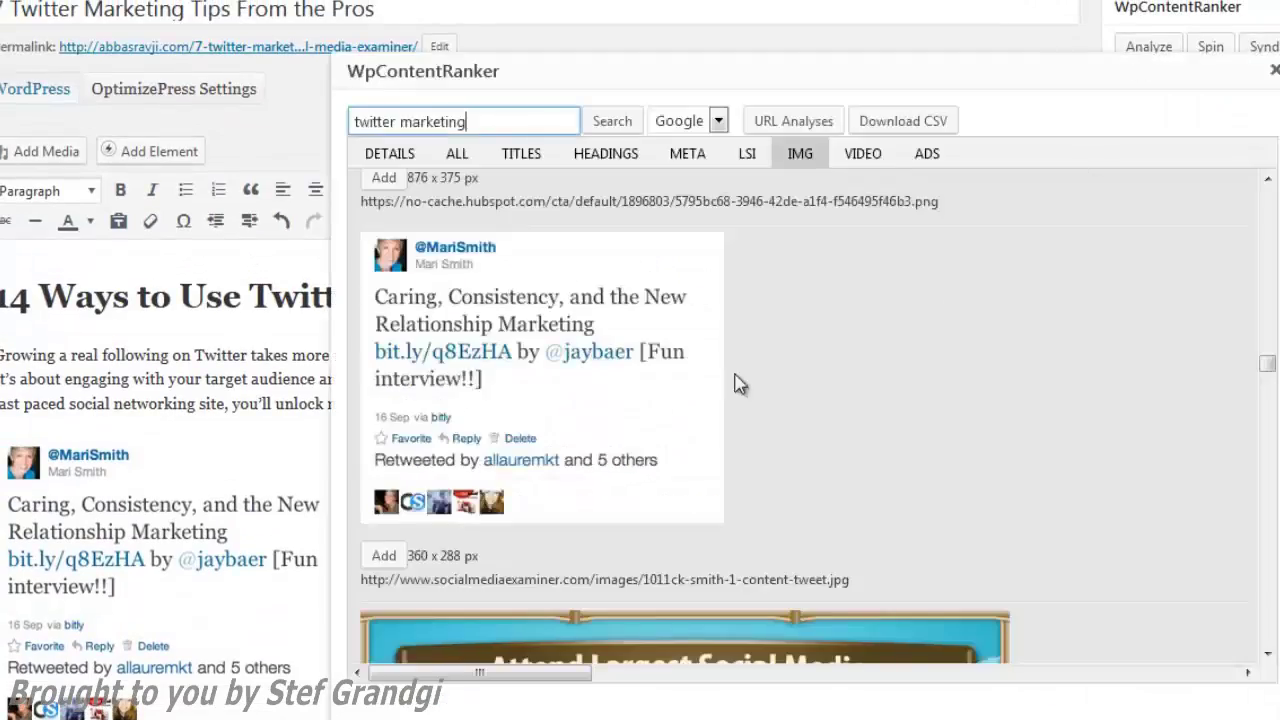
pyautogui.click(456, 153)
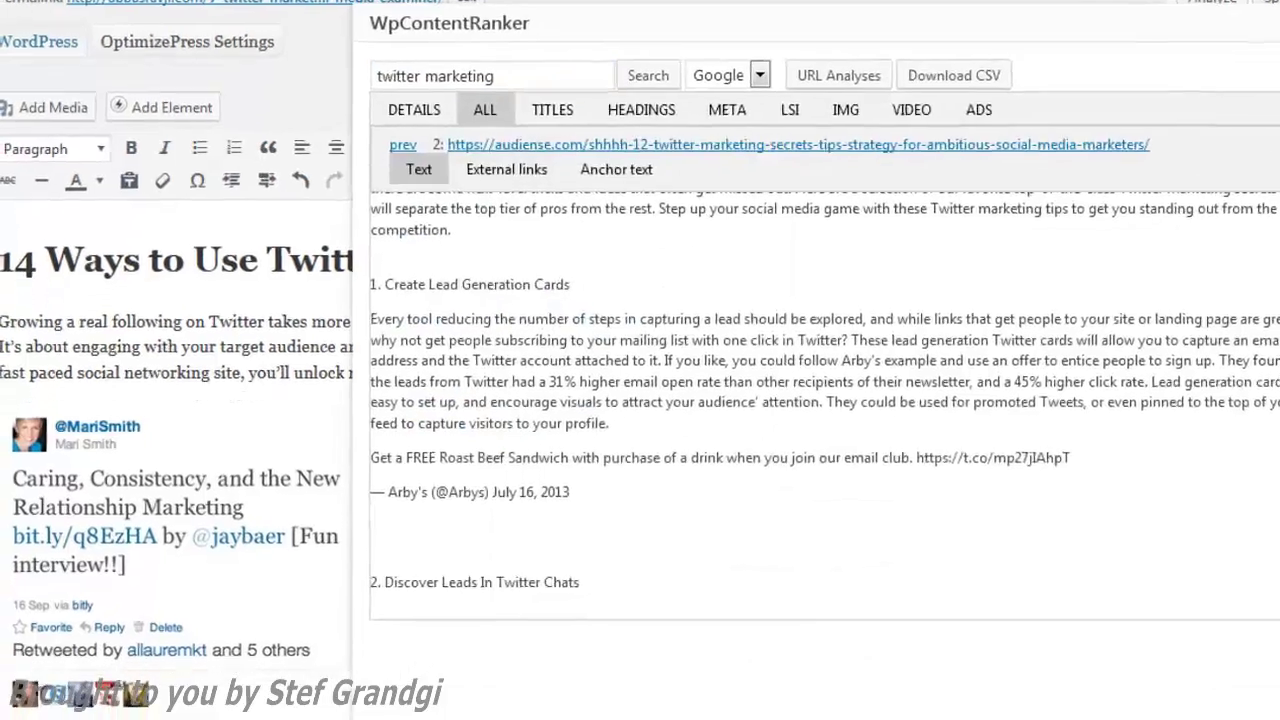
pyautogui.click(1247, 187)
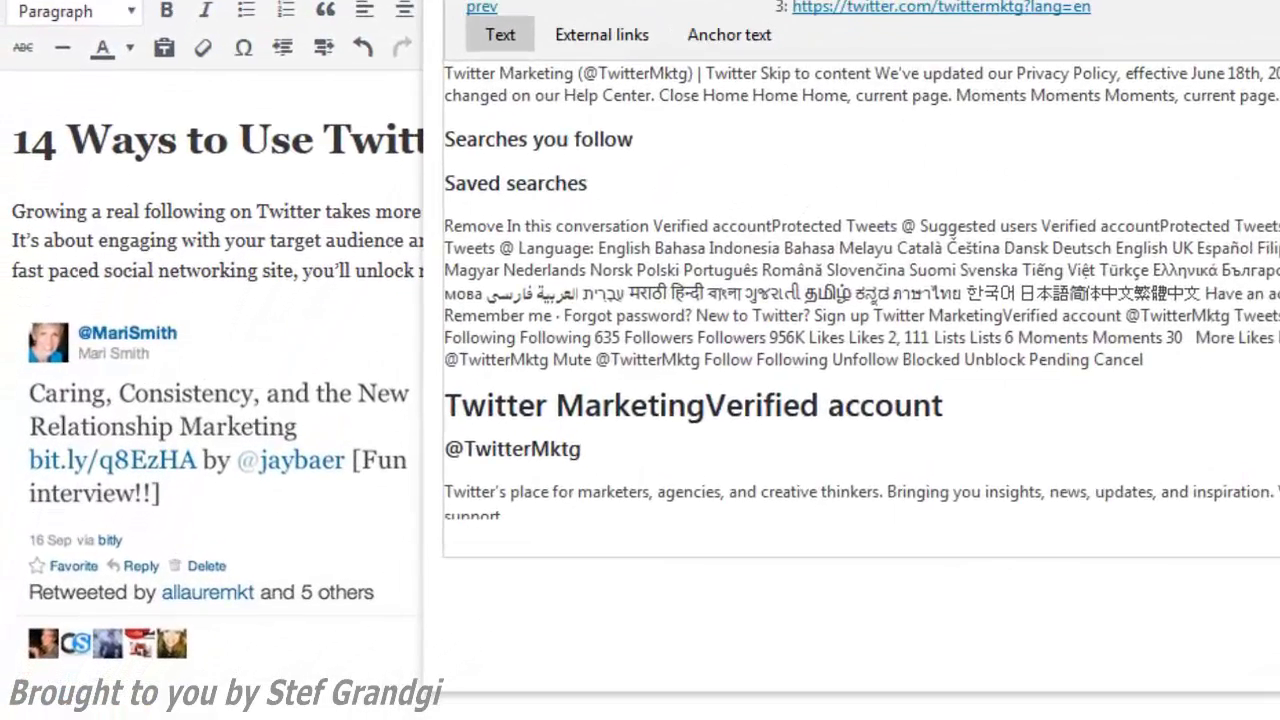
pyautogui.scroll(-3, 1199, 293)
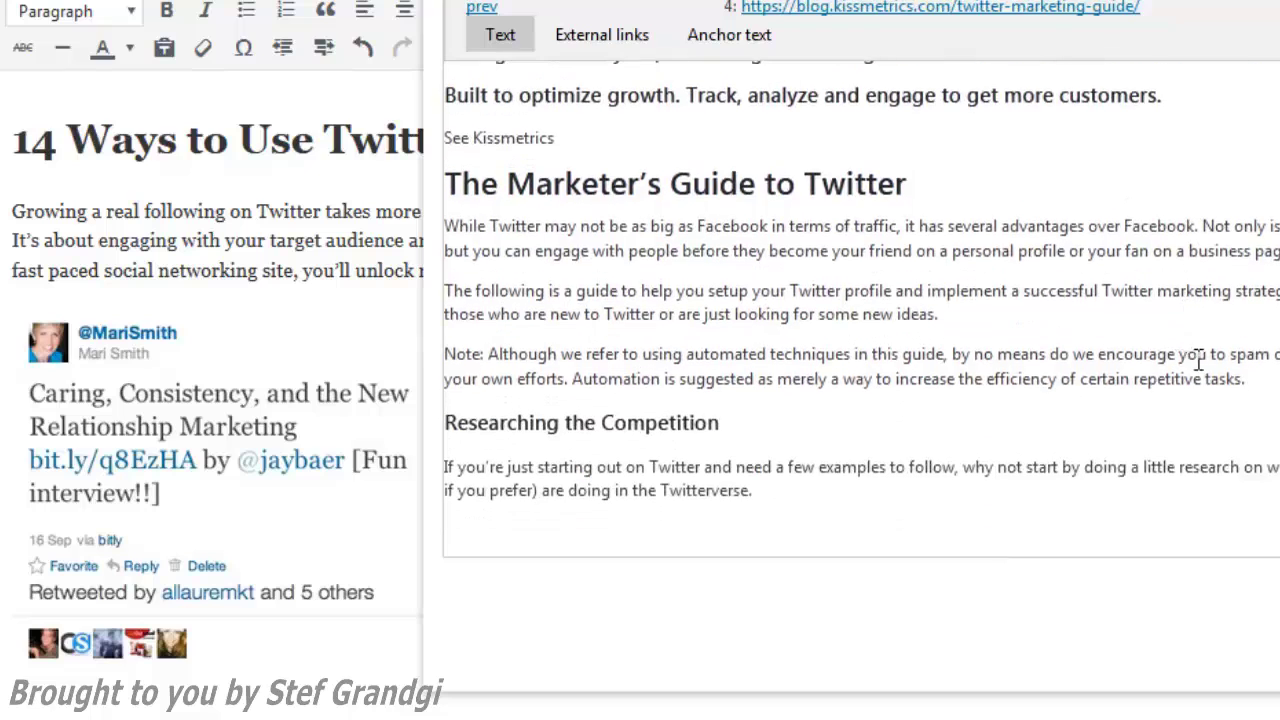
pyautogui.moveTo(1252, 385); pyautogui.dragTo(443, 226)
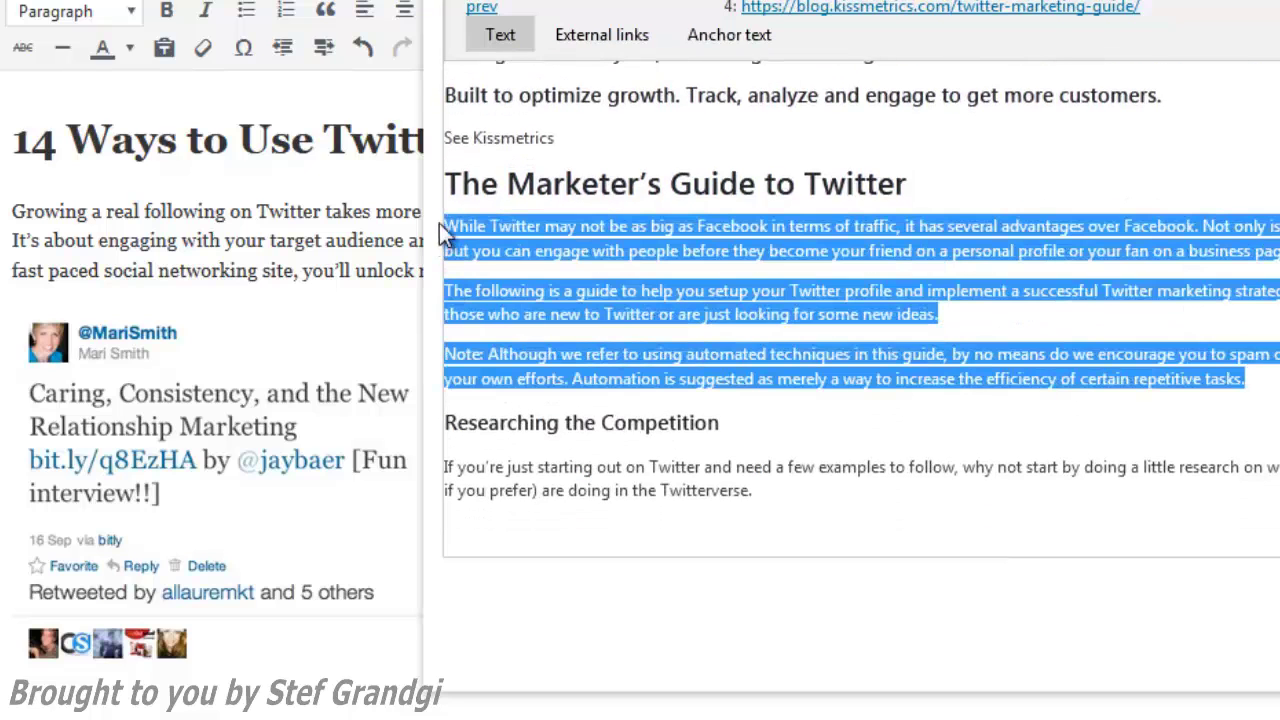
pyautogui.click(257, 360)
pyautogui.scroll(-5, 257, 362)
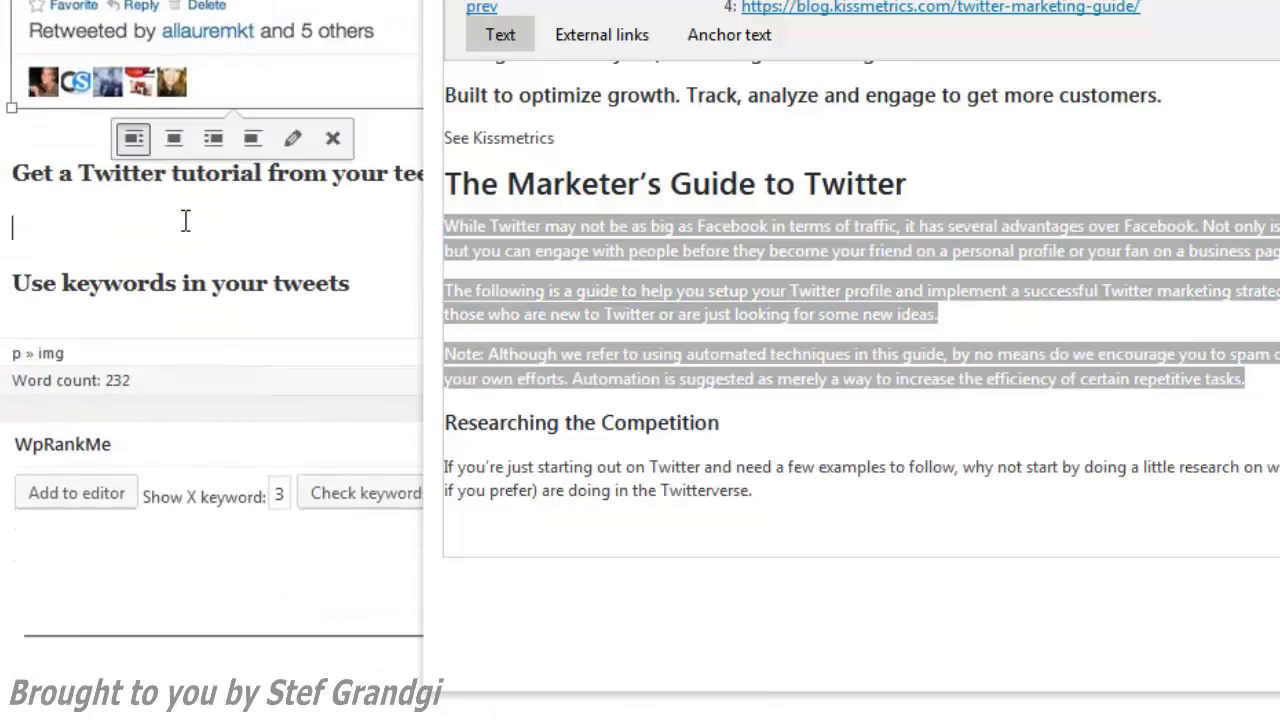
pyautogui.click(187, 224)
pyautogui.moveTo(557, 228); pyautogui.dragTo(165, 230)
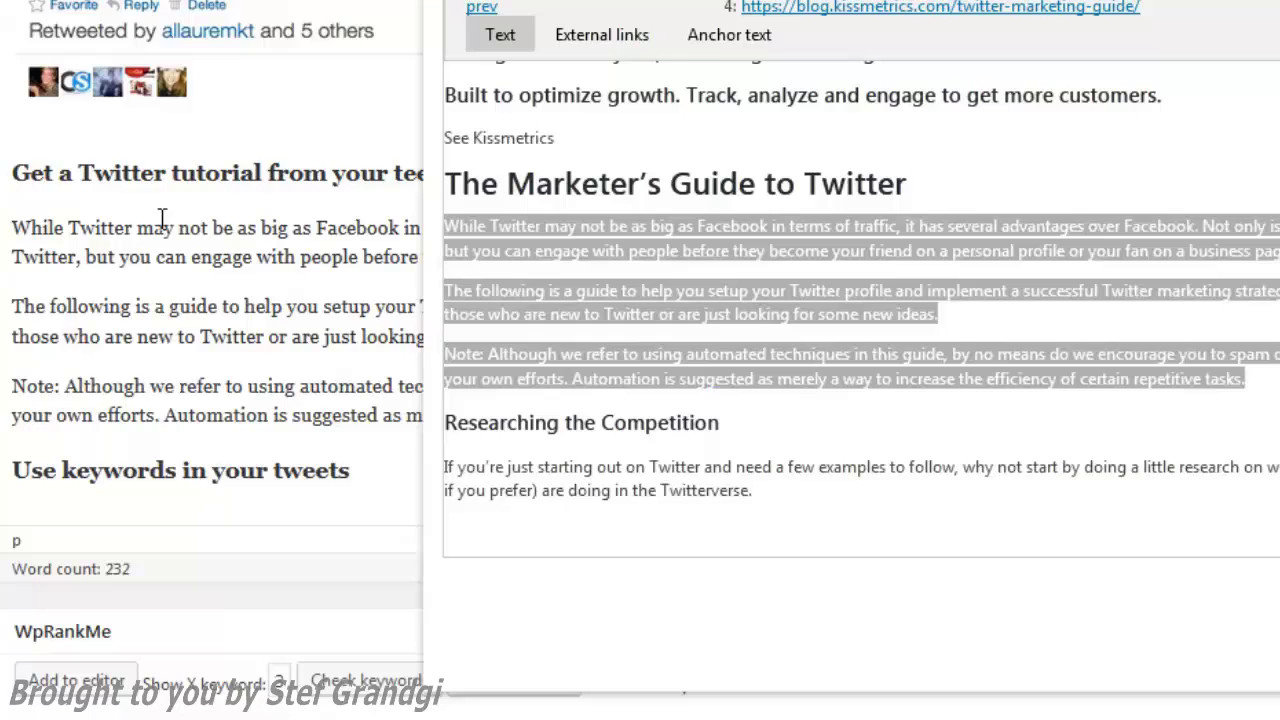
# Copy the two paragraphs of tip #4 from the seventh ranking page to beneath "Use keywords in your tweets", with a blank line above them.
pyautogui.scroll(-3, 162, 218)
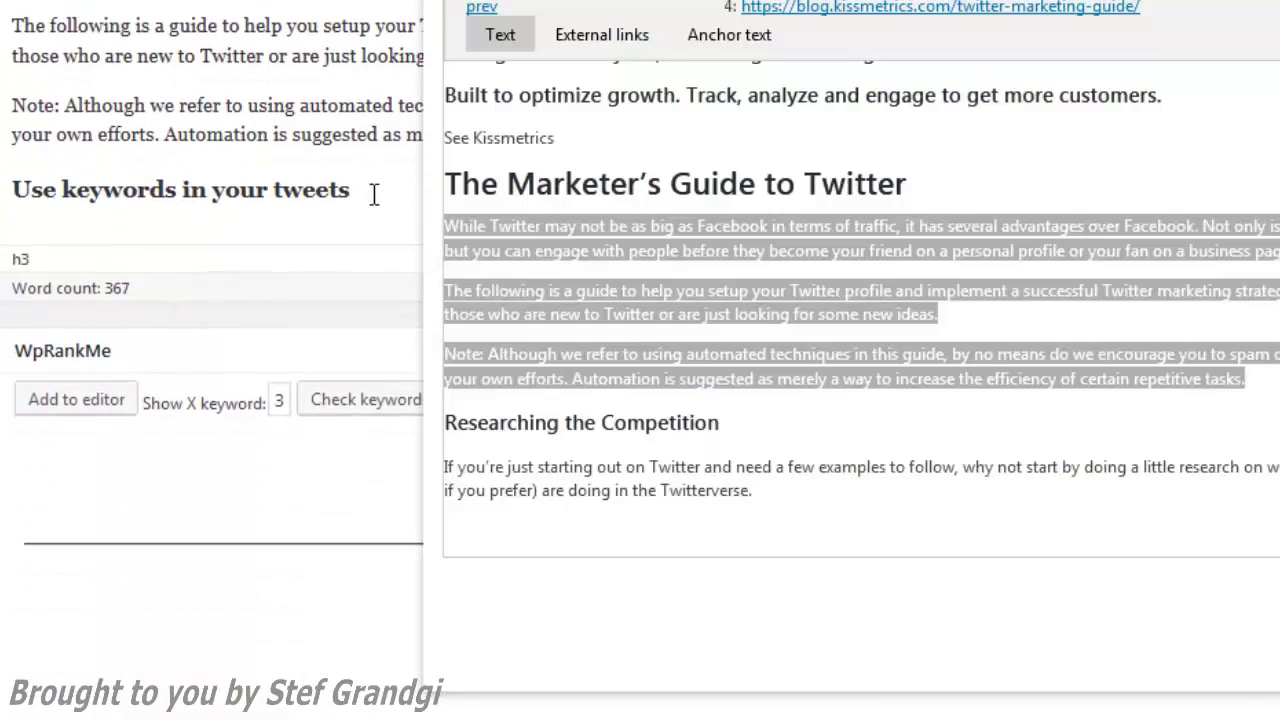
pyautogui.press('Return')
pyautogui.press('BackSpace')
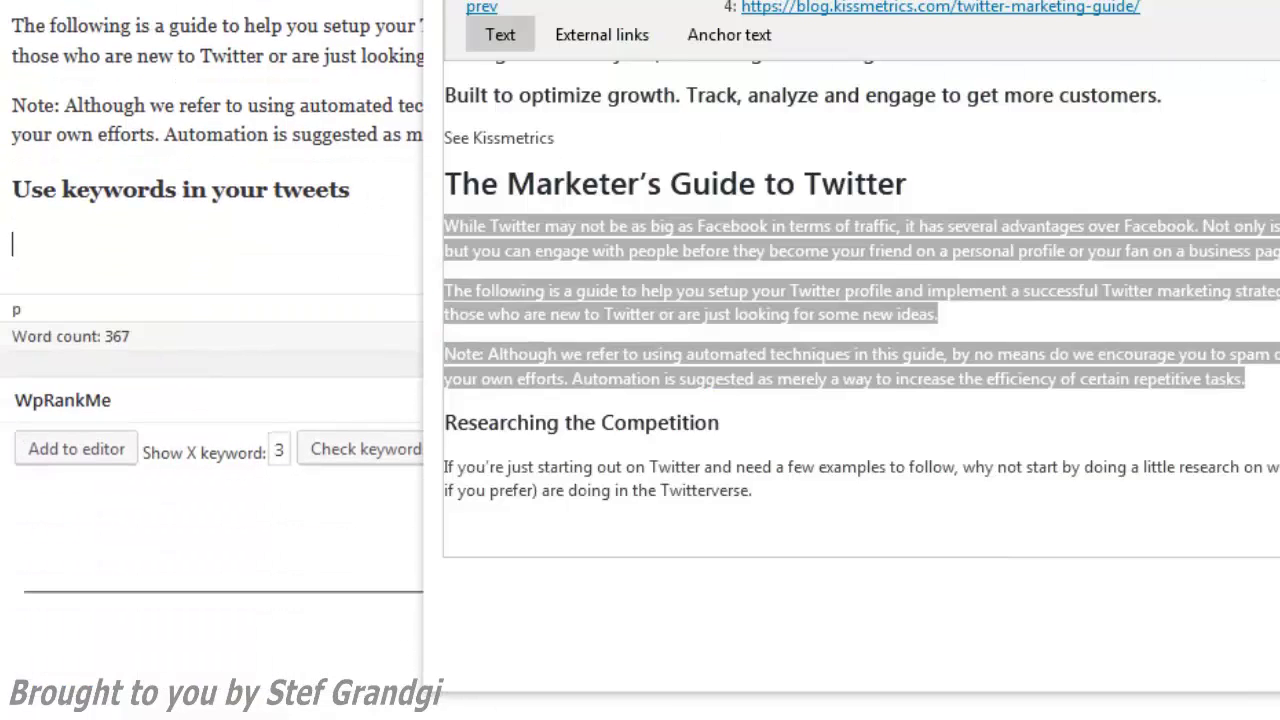
pyautogui.click(1279, 7)
pyautogui.click(1279, 7)
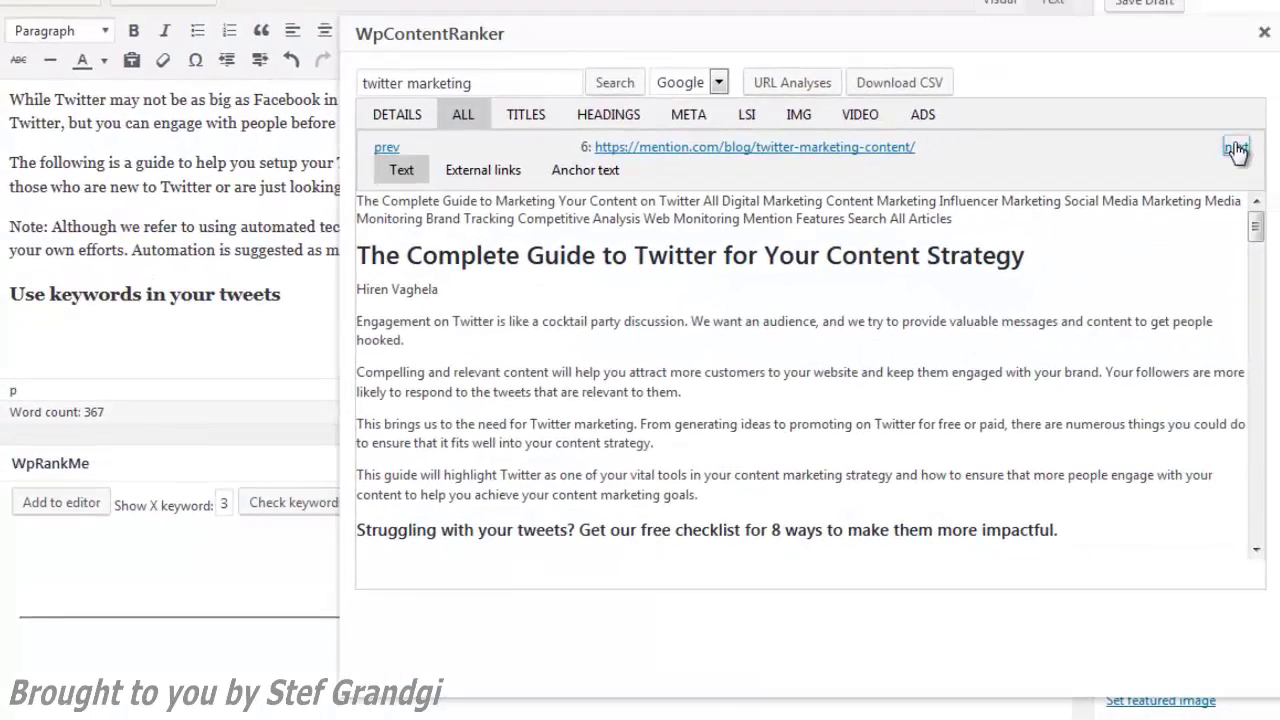
pyautogui.click(1236, 148)
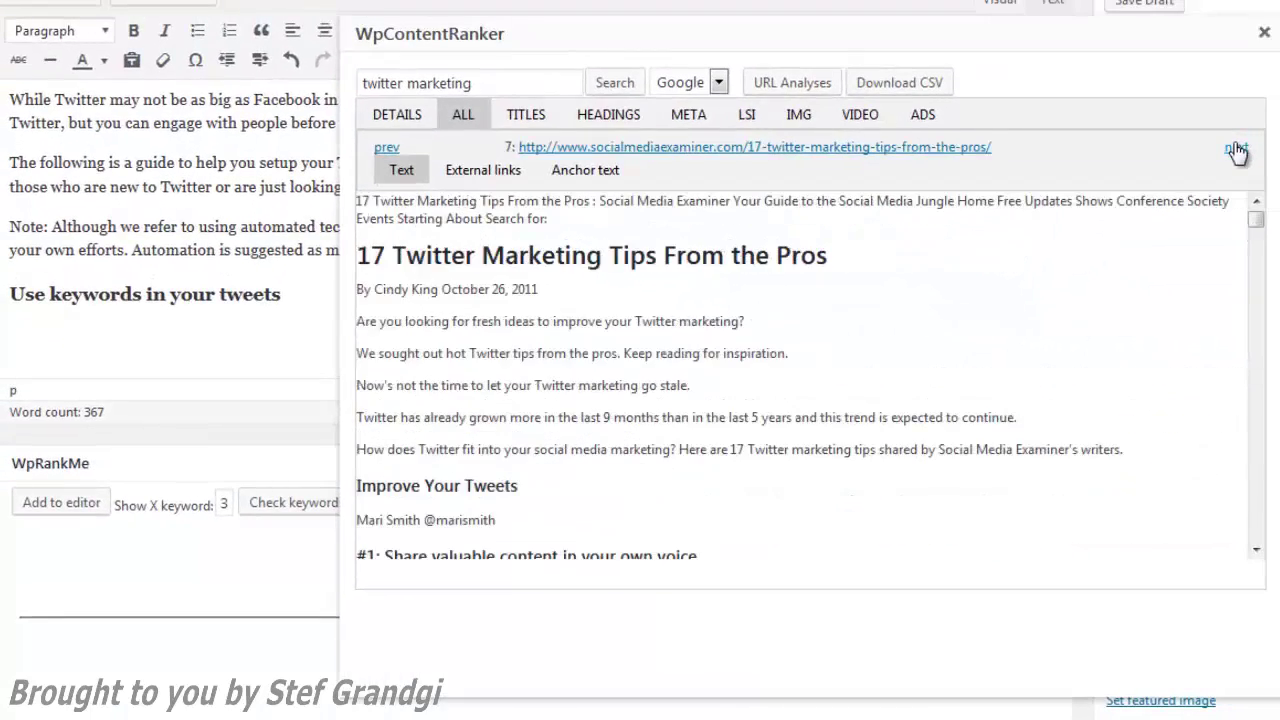
pyautogui.scroll(-8, 780, 400)
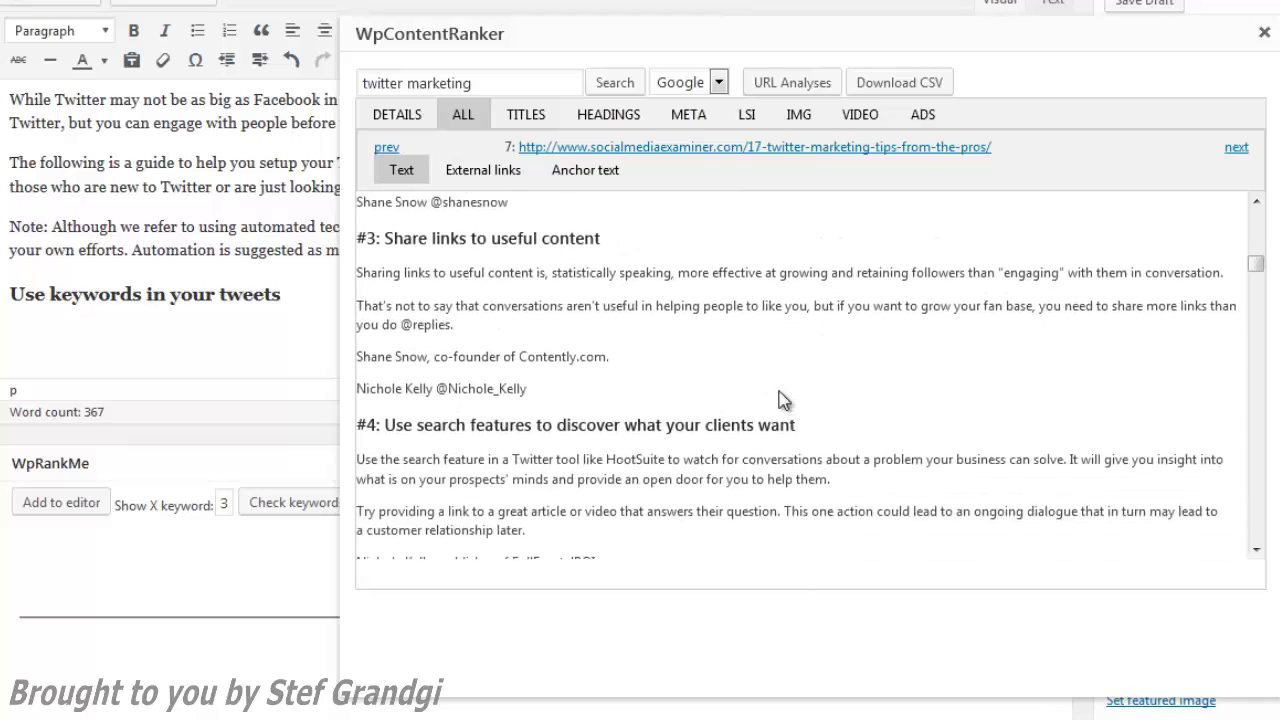
pyautogui.moveTo(530, 382); pyautogui.dragTo(362, 316)
pyautogui.click(362, 316)
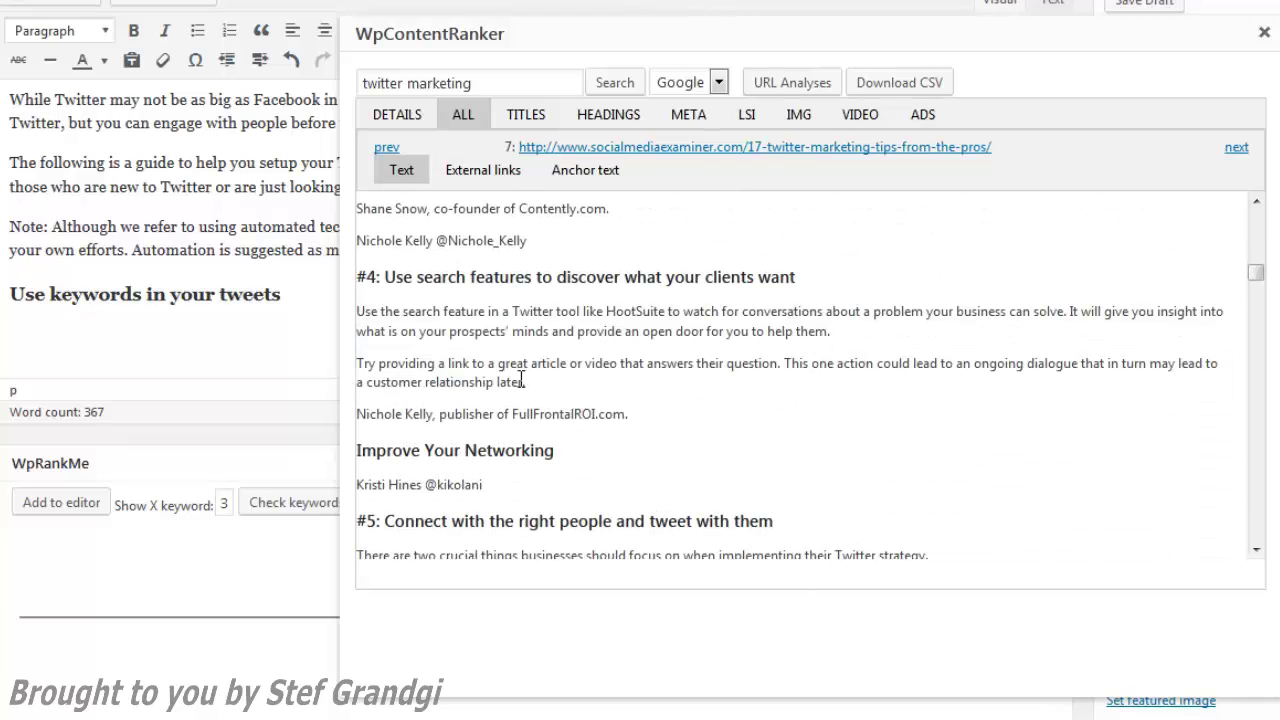
pyautogui.moveTo(533, 382); pyautogui.dragTo(360, 311)
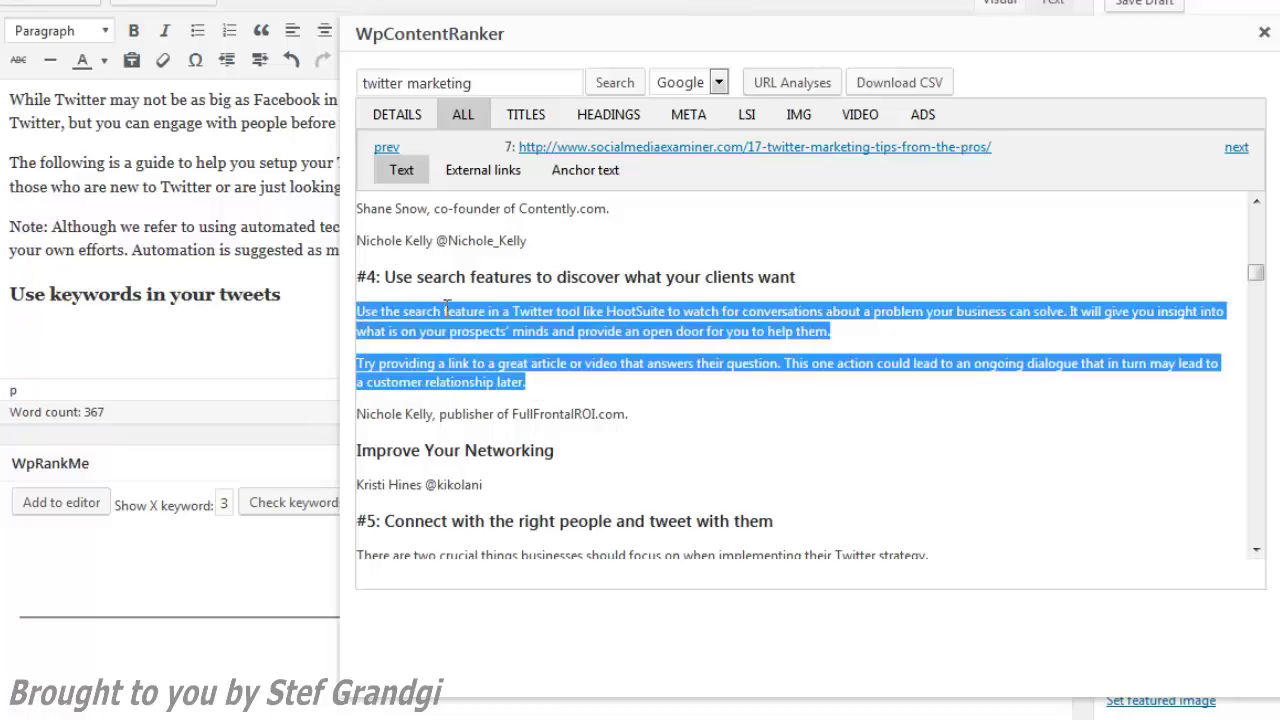
pyautogui.moveTo(445, 310); pyautogui.dragTo(244, 356)
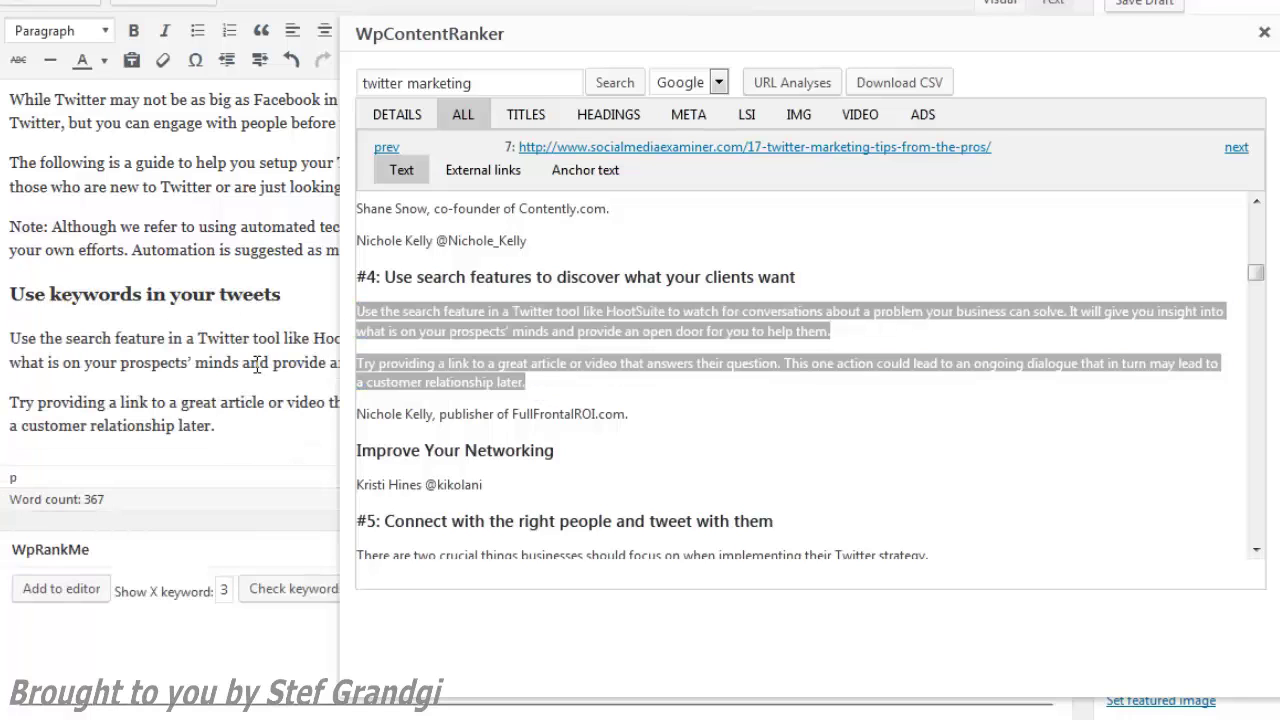
pyautogui.click(321, 305)
pyautogui.press('Return')
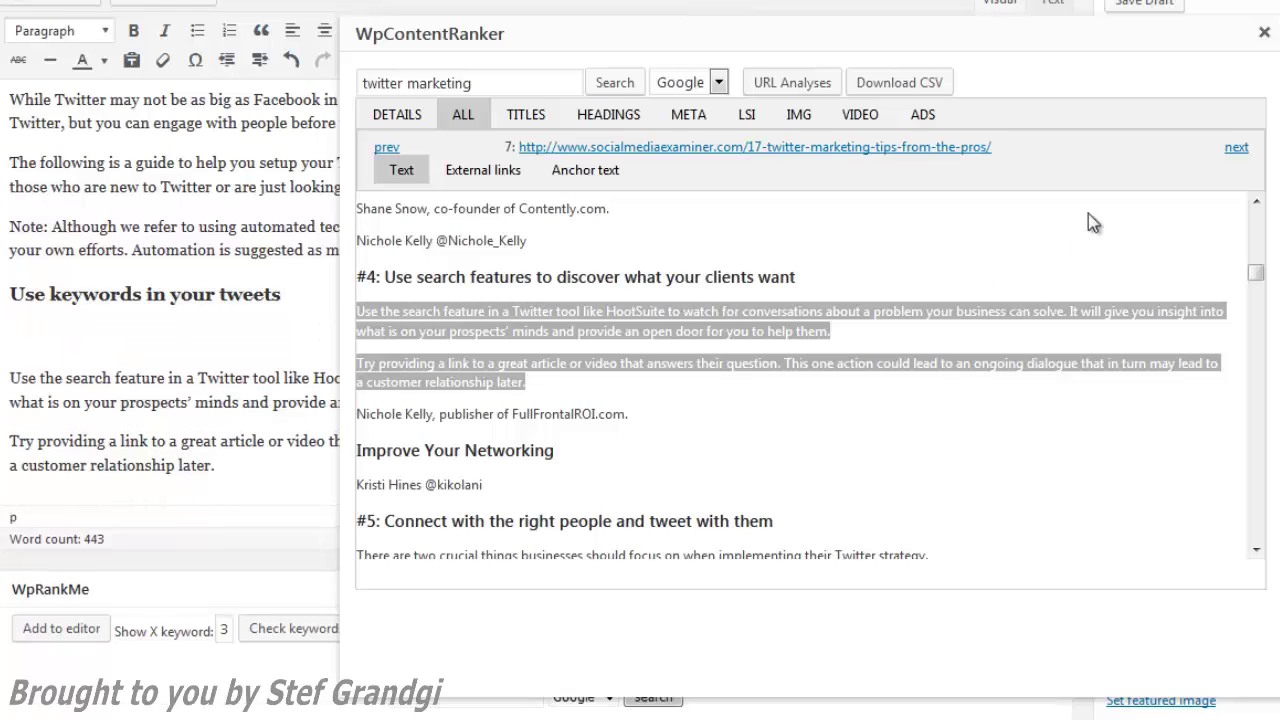
# Insert the video "Advanced Twitter Marketing. How to get more followers, traffic and sales from Twitter." beneath the heading "Use keywords in your tweets".
pyautogui.click(862, 118)
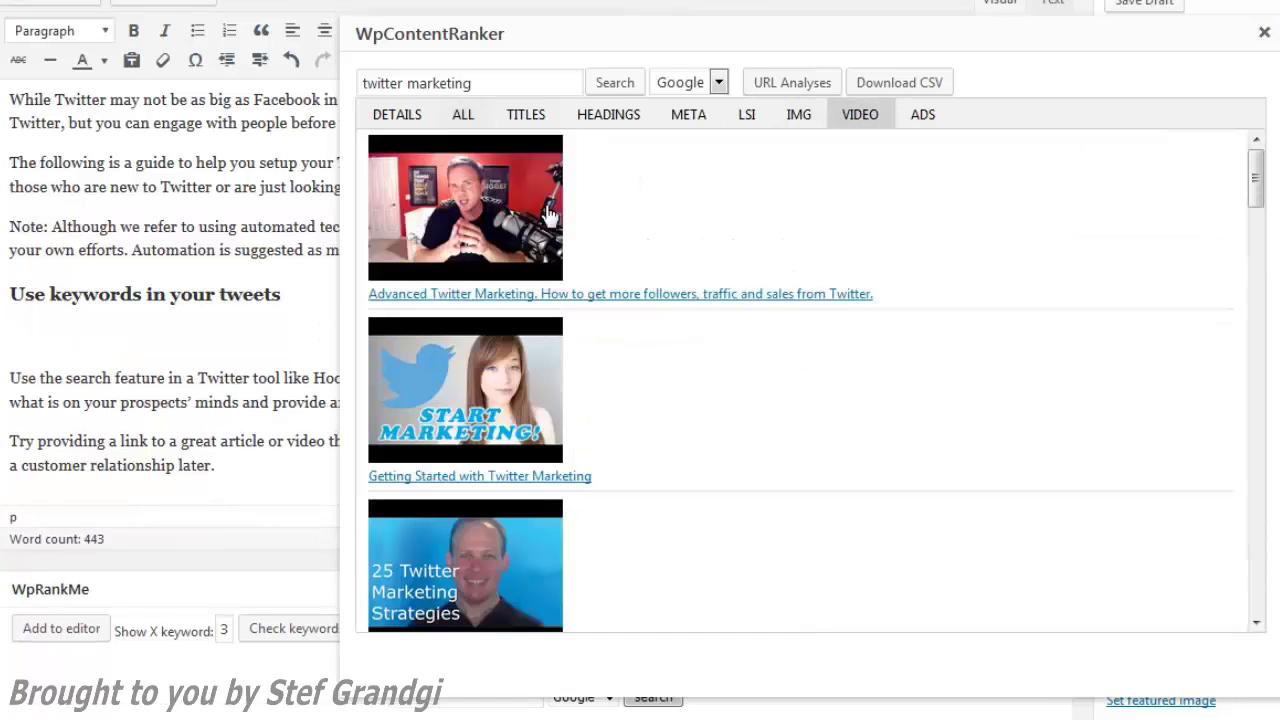
pyautogui.moveTo(522, 240); pyautogui.dragTo(128, 336)
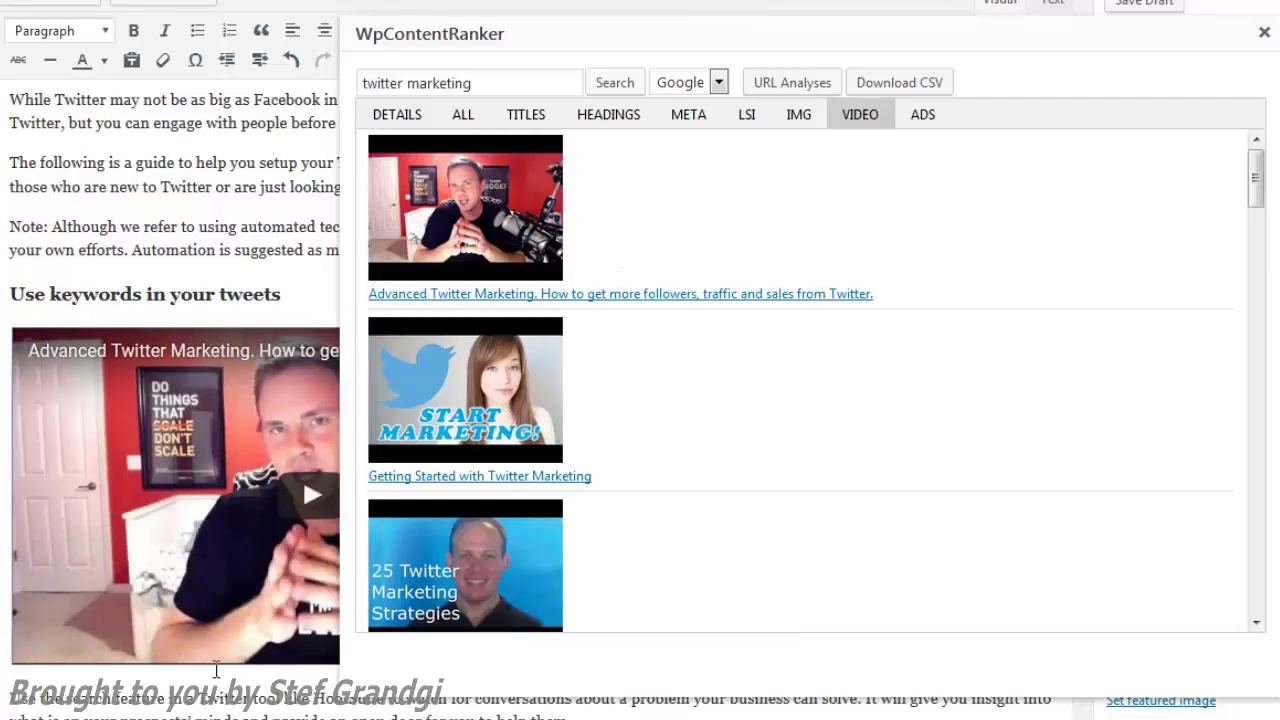
pyautogui.scroll(-4, 262, 530)
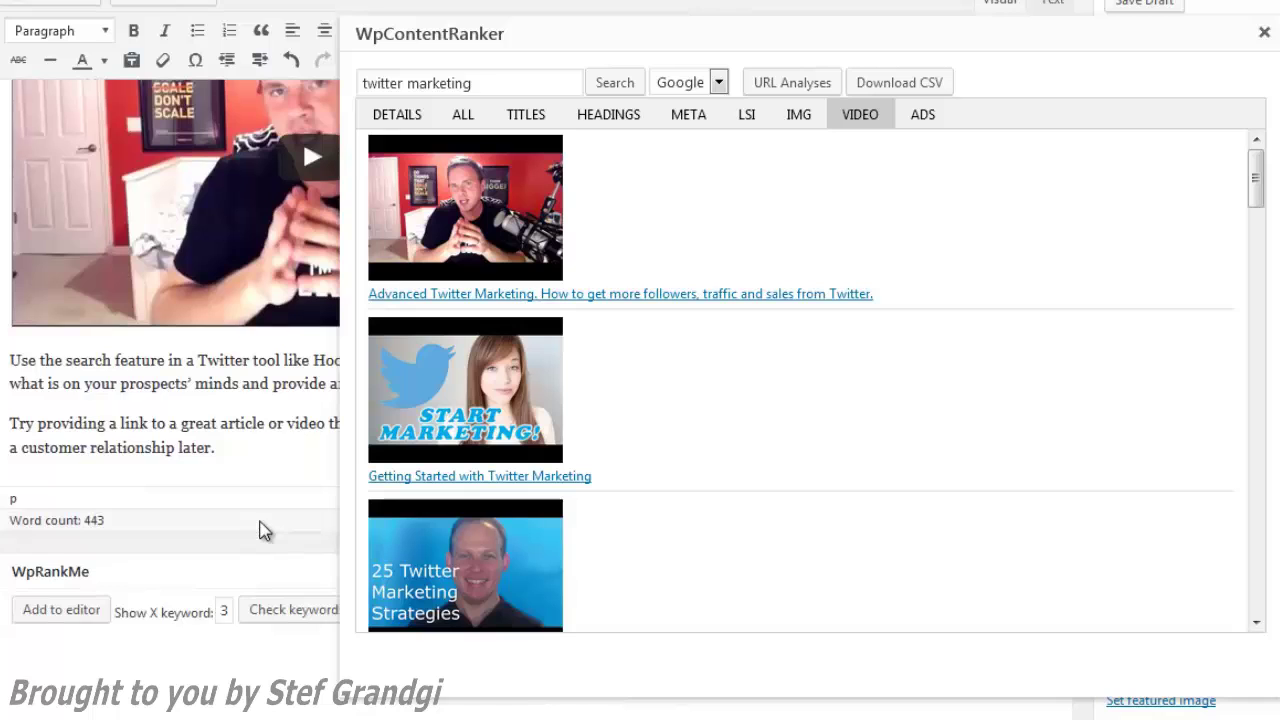
pyautogui.scroll(4, 262, 530)
pyautogui.scroll(-2, 831, 266)
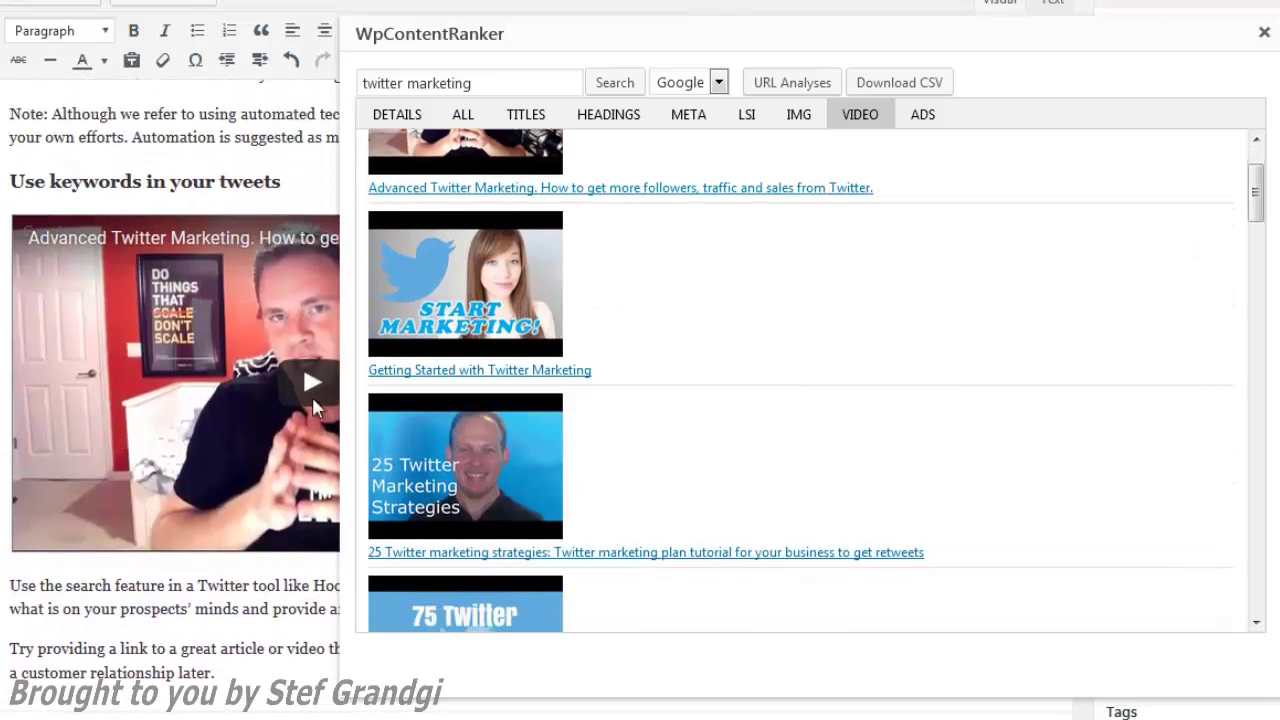
pyautogui.scroll(2, 518, 468)
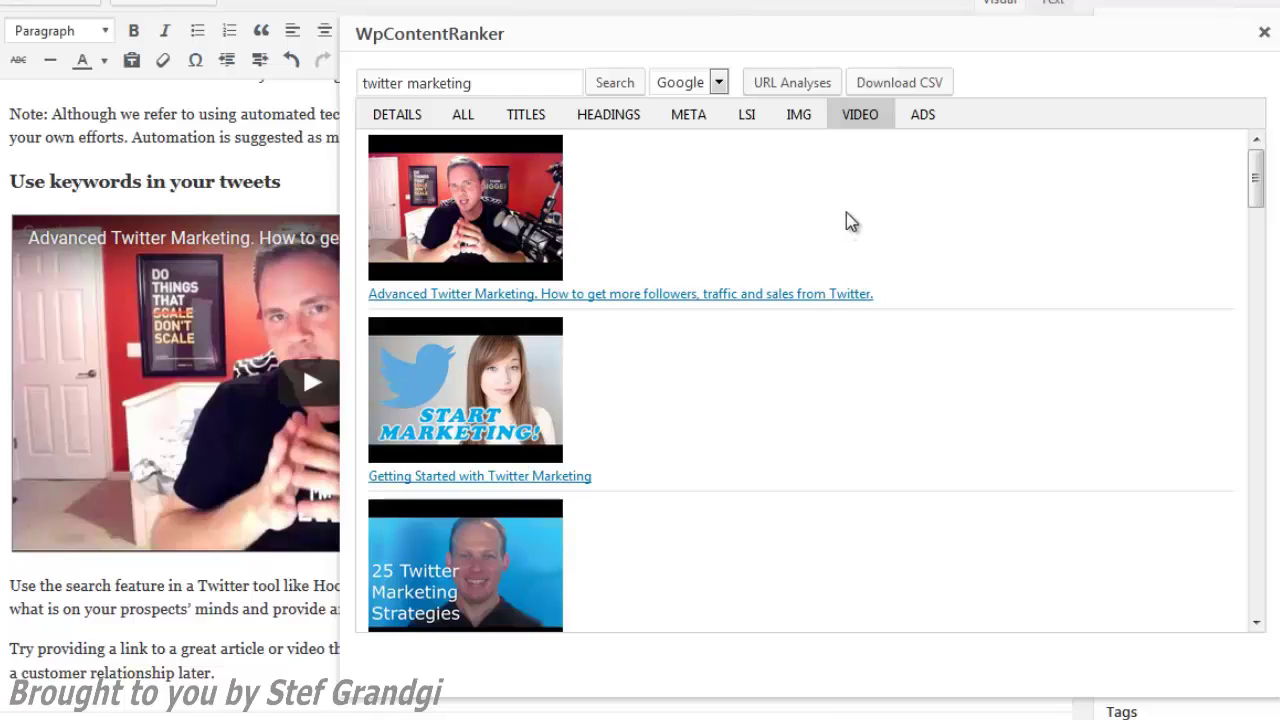
# Look at the single LSI keywords and page back through the extracted source texts from the seventh to the fourth ranking page.
pyautogui.click(746, 116)
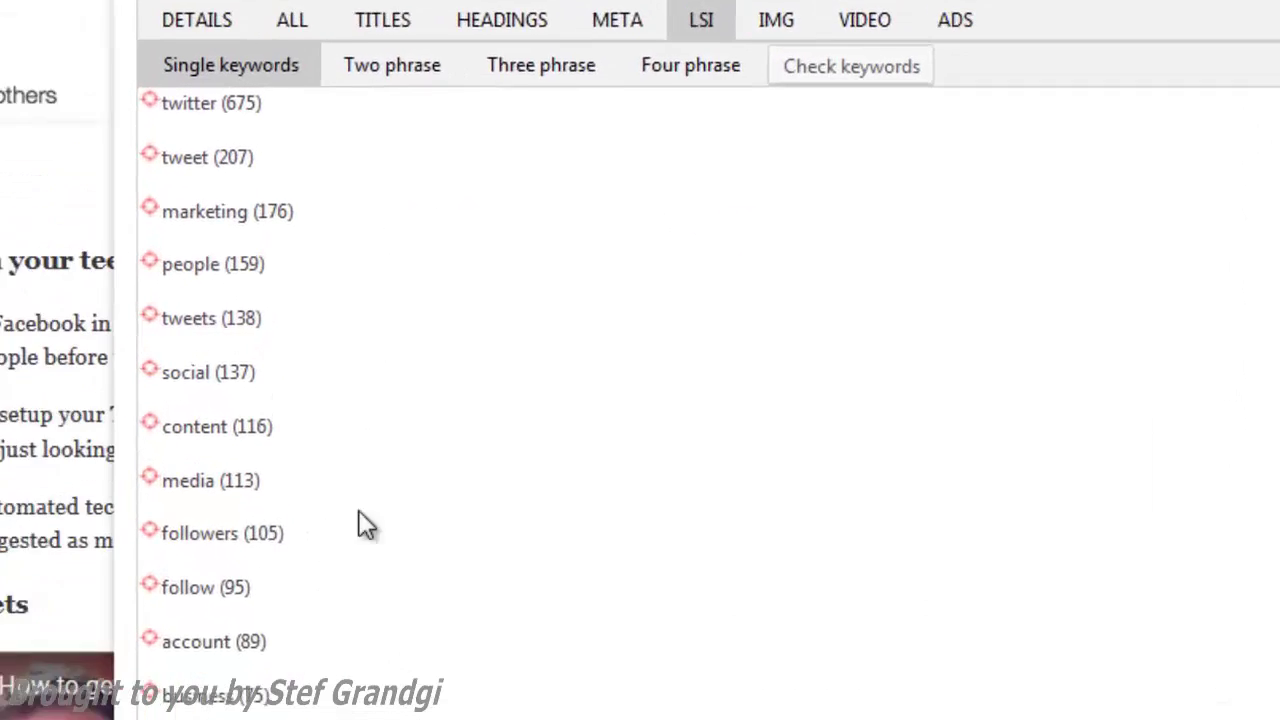
pyautogui.scroll(5, 131, 494)
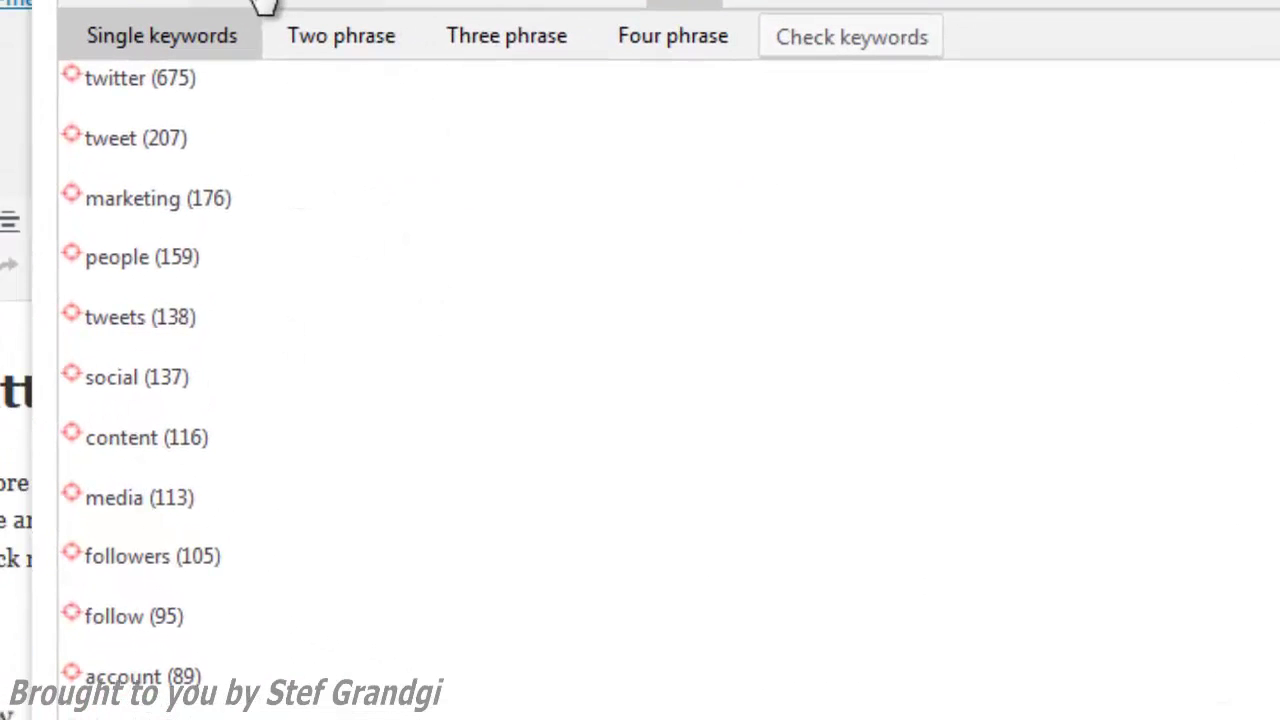
pyautogui.click(263, 5)
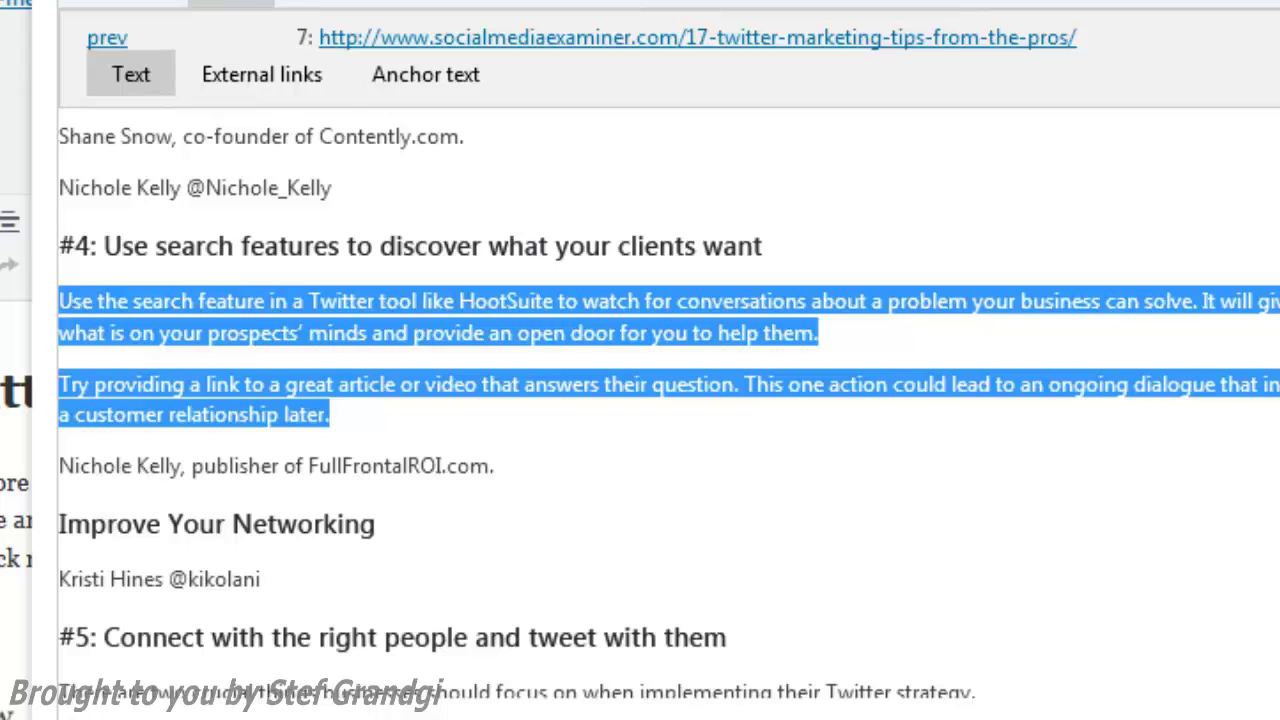
pyautogui.click(107, 38)
pyautogui.click(107, 38)
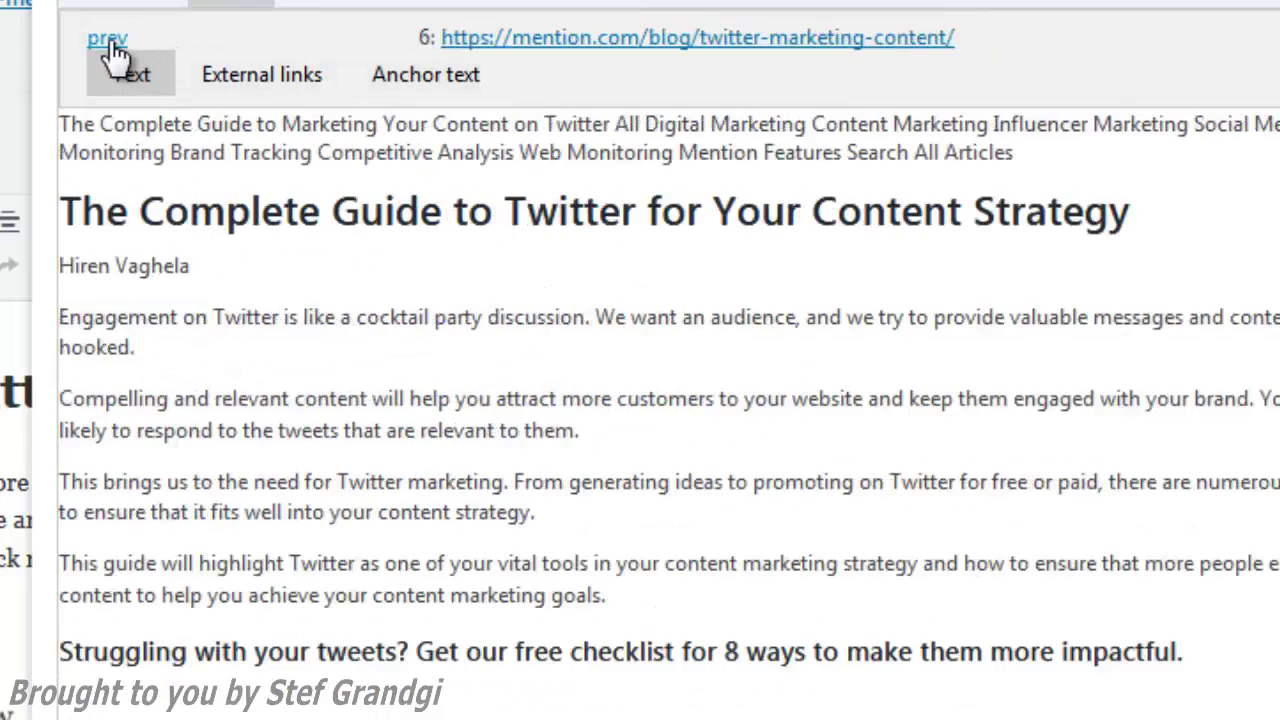
pyautogui.click(107, 38)
pyautogui.click(107, 38)
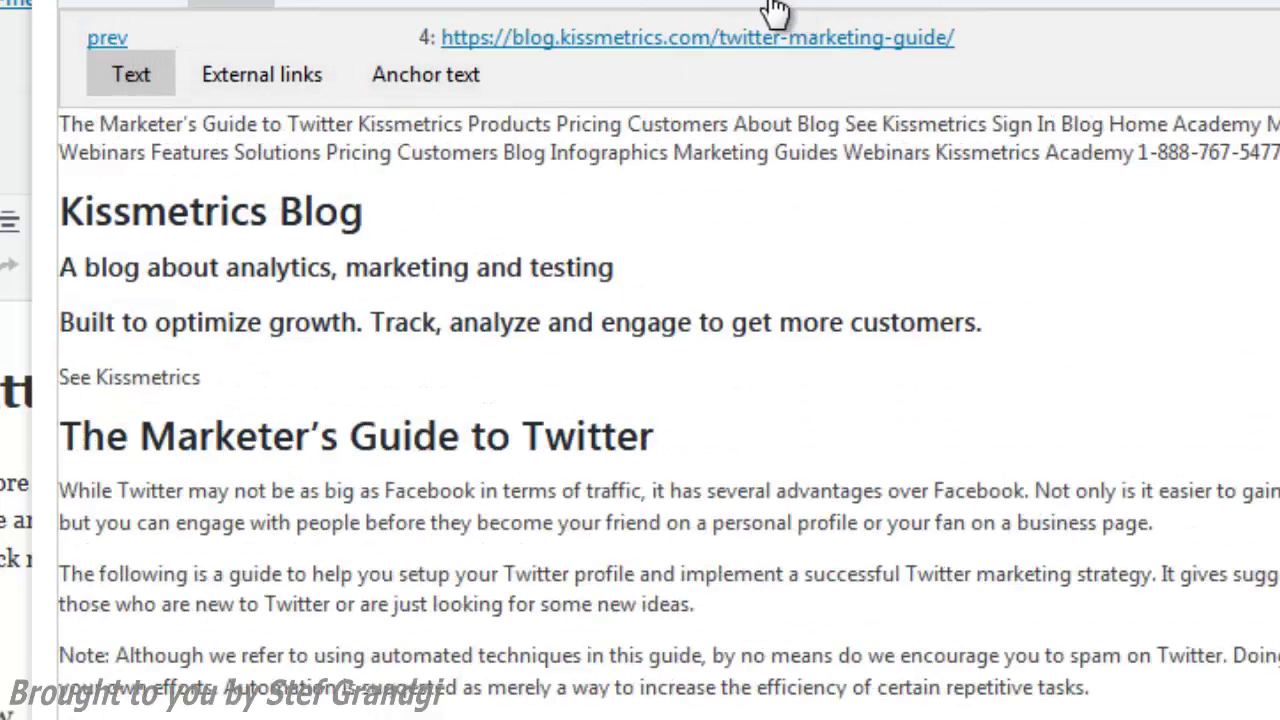
# Review the LSI keyword lists for two-, three- and four-word phrases and return to the single keywords.
pyautogui.click(700, 5)
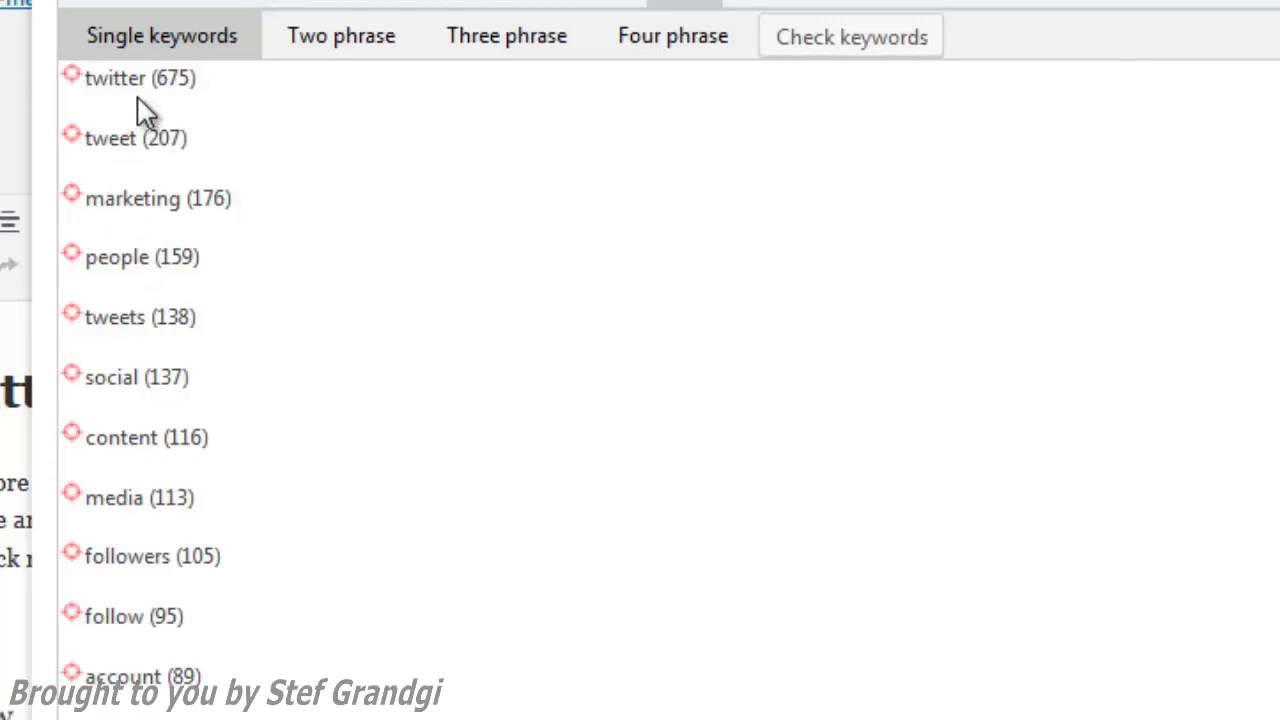
pyautogui.click(338, 62)
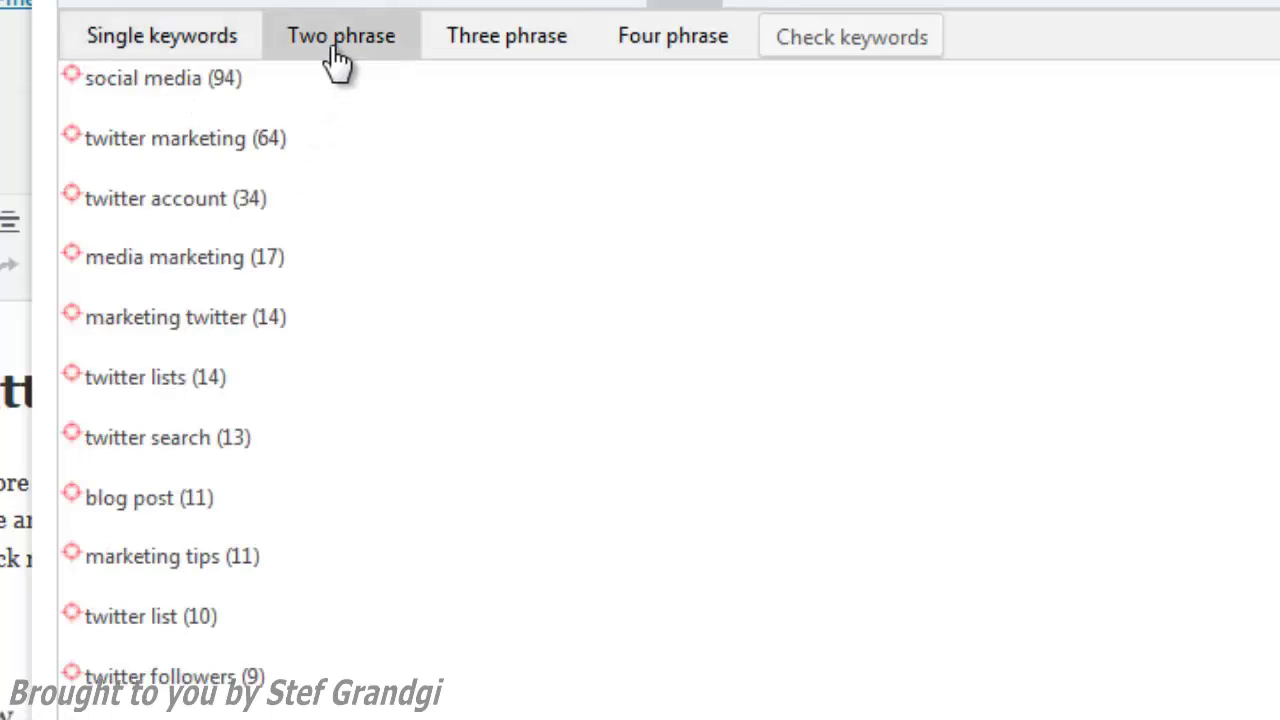
pyautogui.click(474, 57)
pyautogui.click(650, 62)
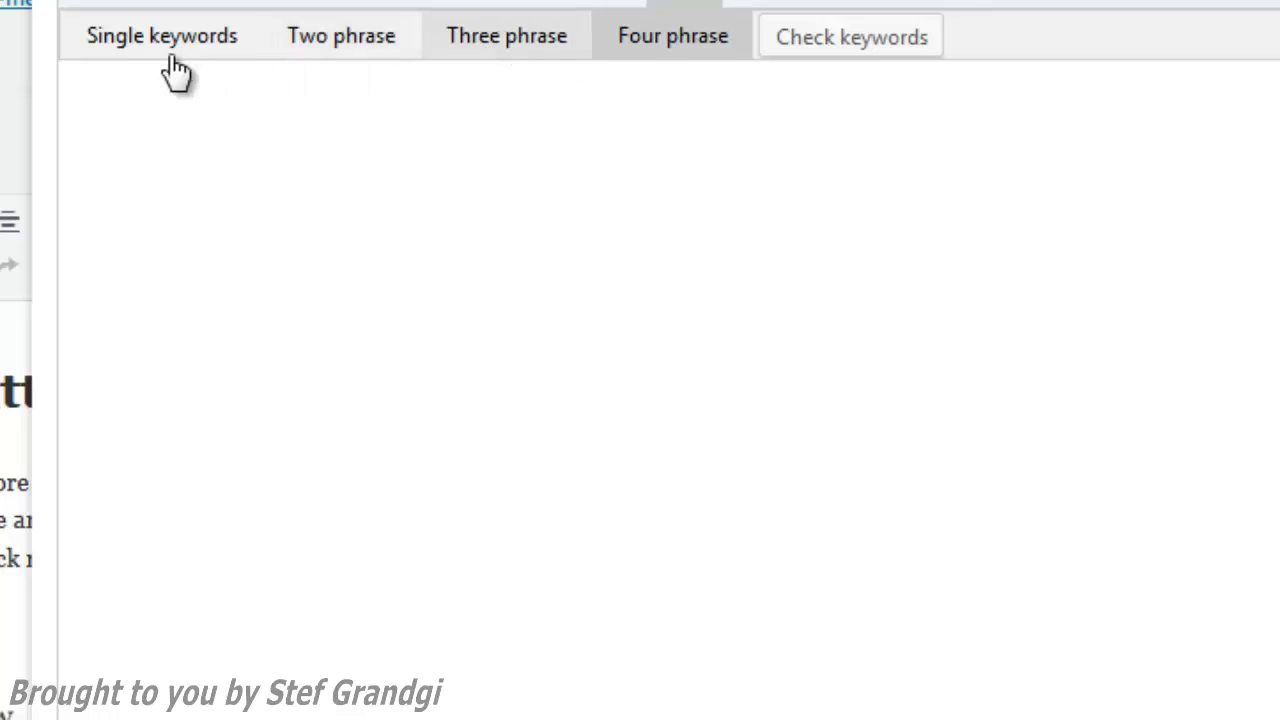
pyautogui.click(135, 57)
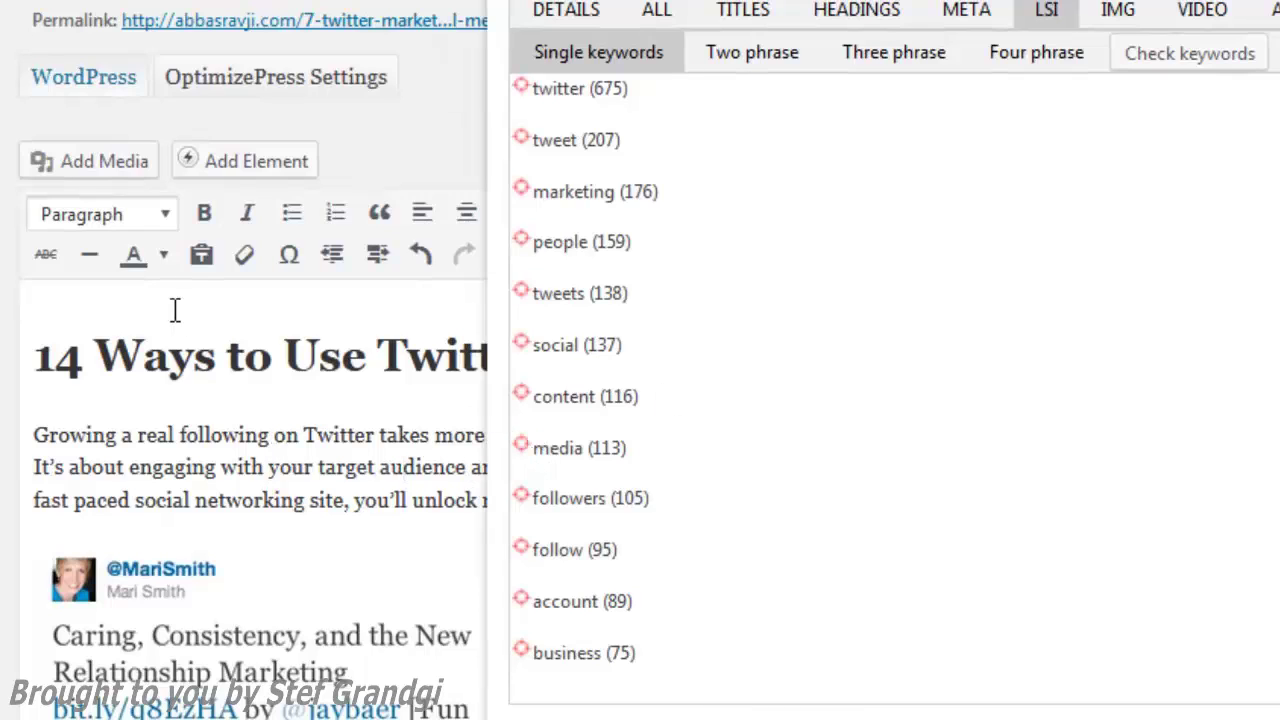
# Check which single LSI keywords the post already uses and look over its text.
pyautogui.click(1250, 53)
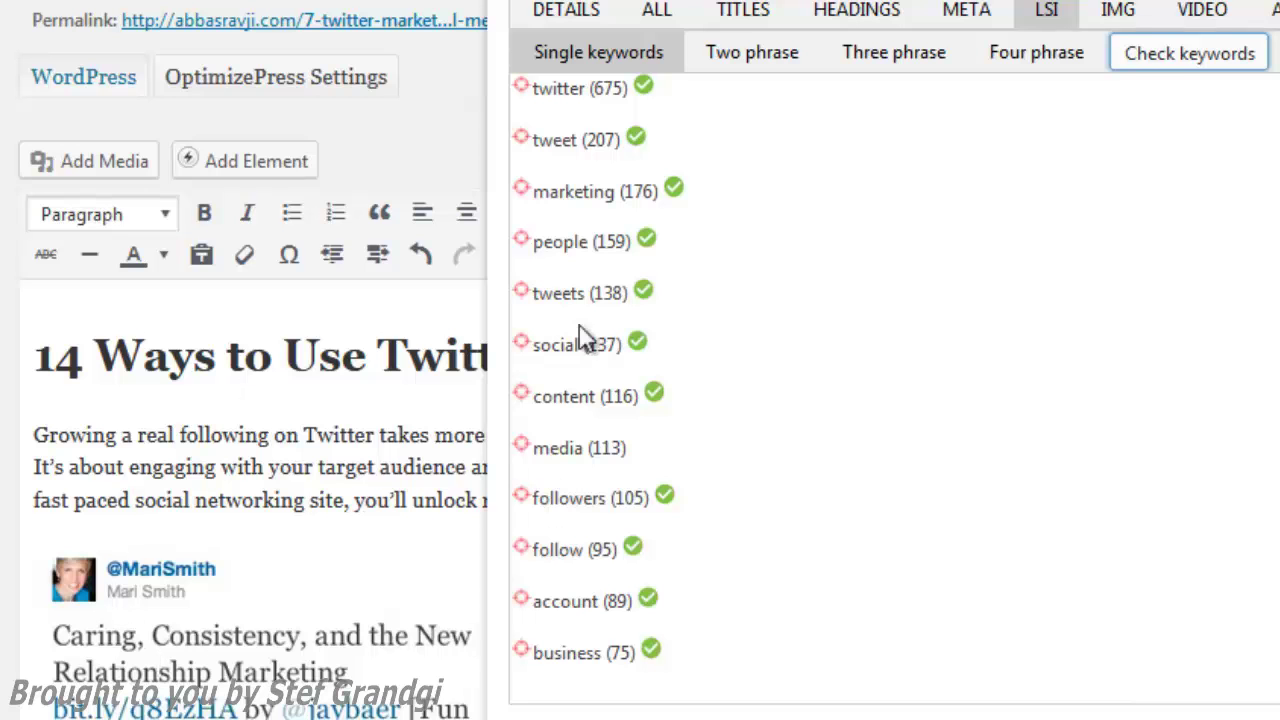
pyautogui.click(283, 477)
pyautogui.scroll(-15, 283, 477)
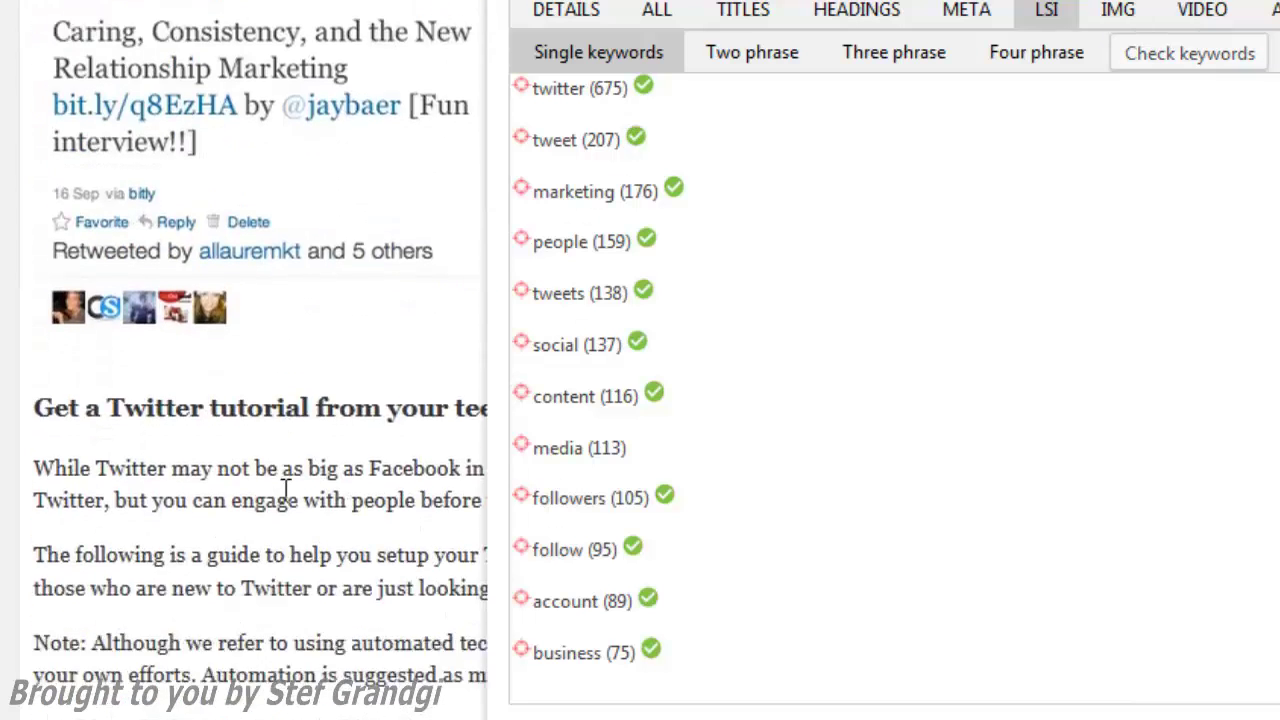
pyautogui.scroll(5, 307, 537)
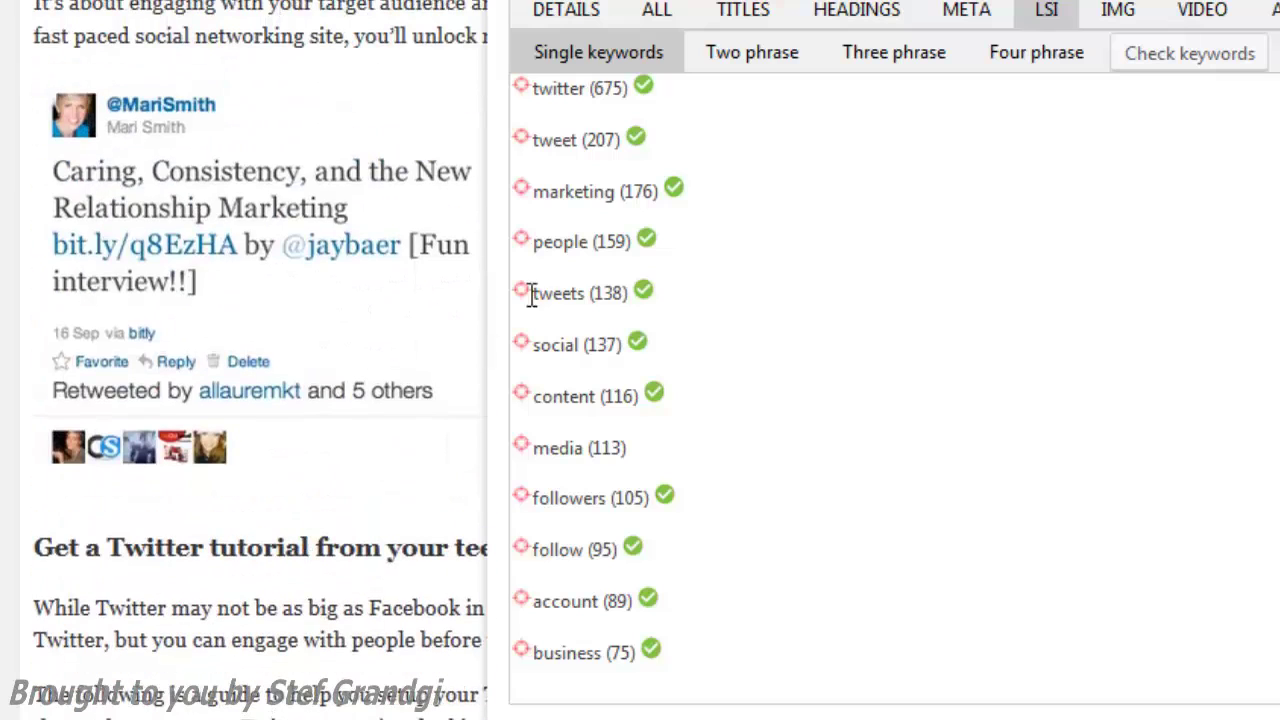
# Add the two-word LSI phrases "social media" and "media marketing" at the end of the post's last paragraph and recheck the keywords.
pyautogui.click(712, 56)
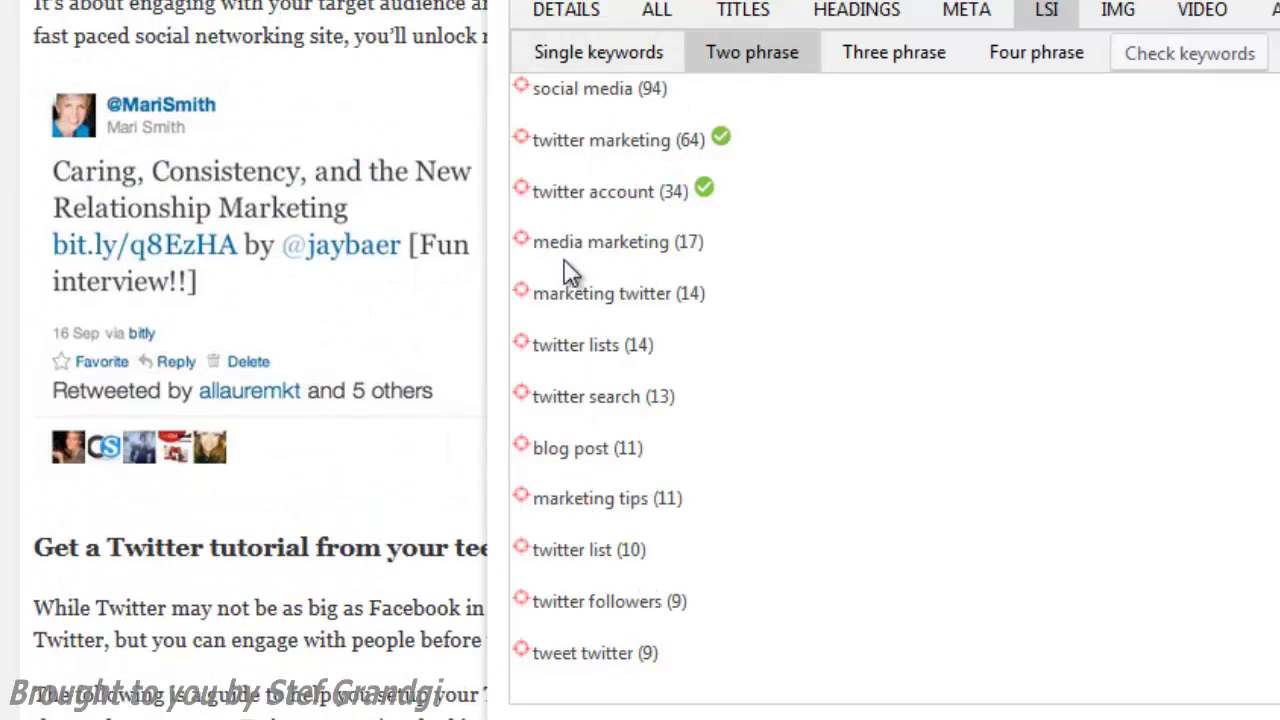
pyautogui.scroll(-15, 376, 462)
pyautogui.scroll(3, 376, 466)
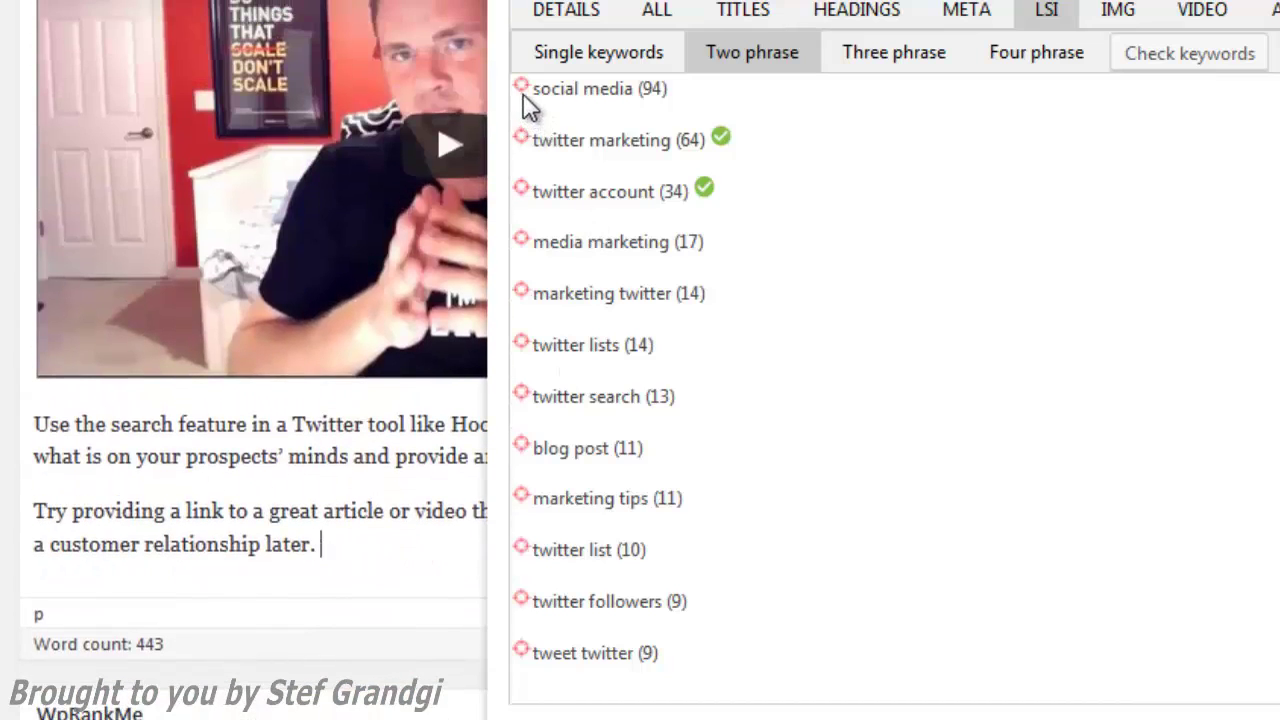
pyautogui.write('social media')
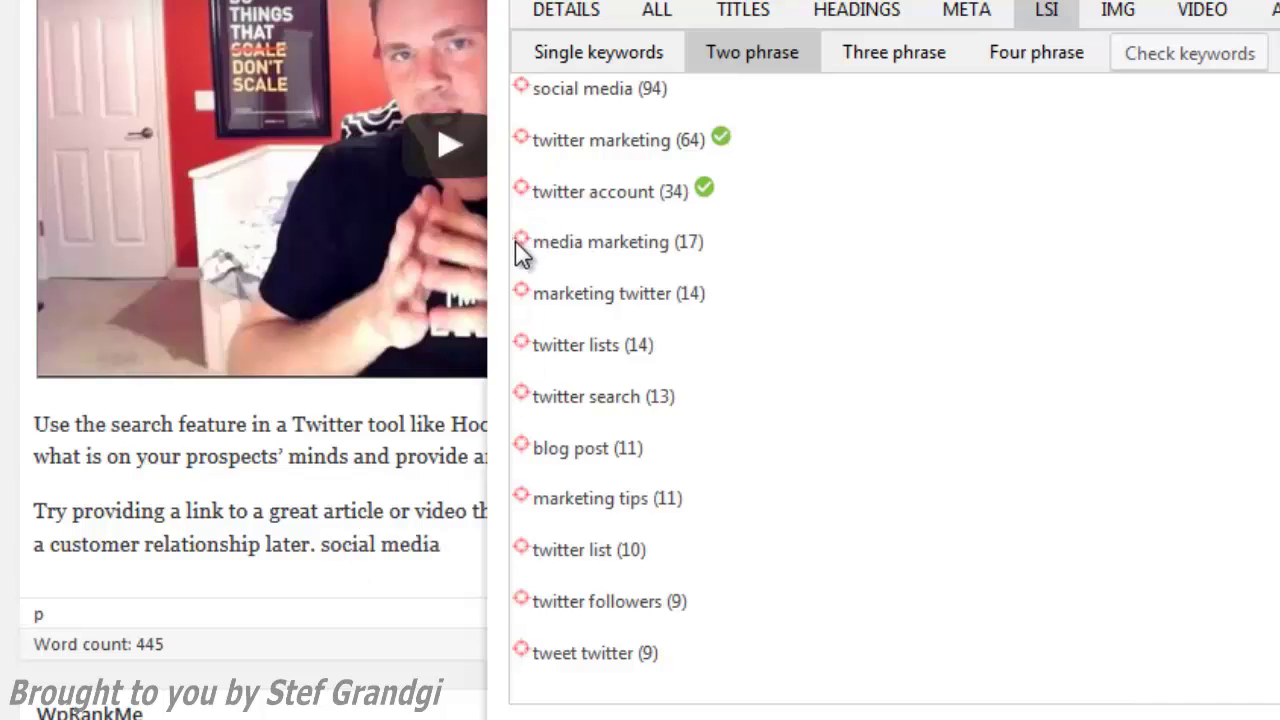
pyautogui.write('media marketing')
pyautogui.click(1180, 57)
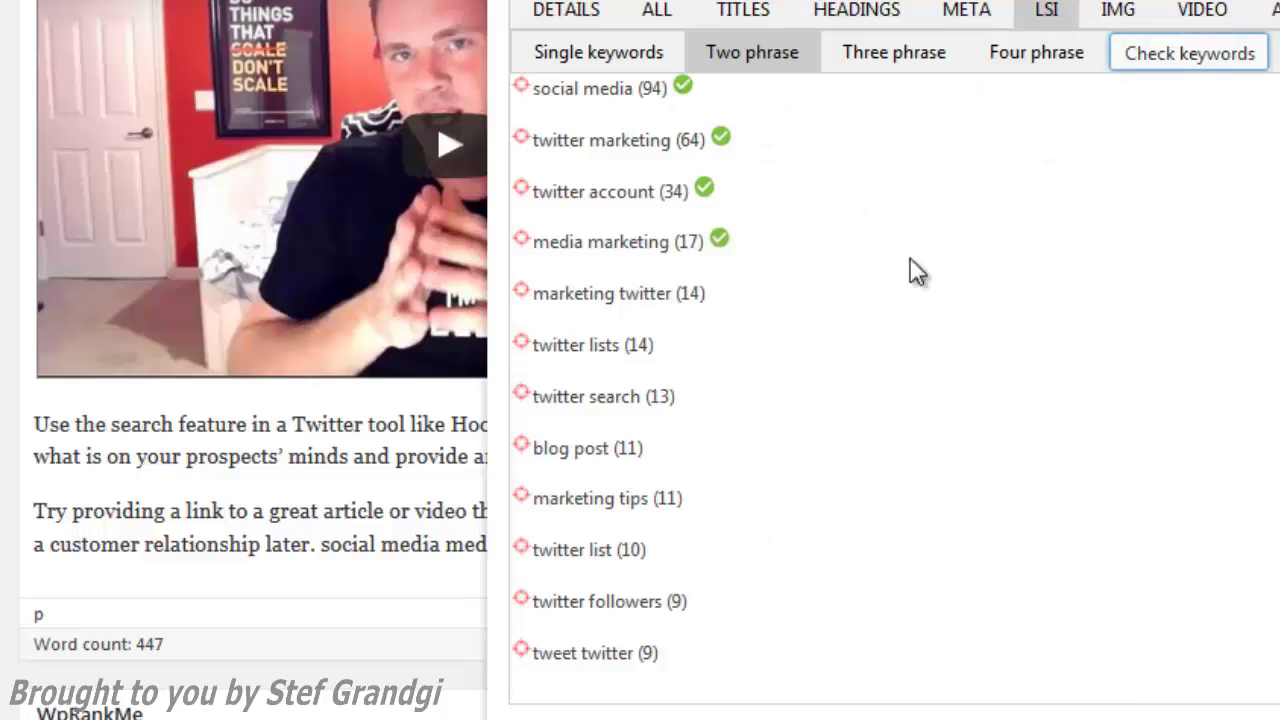
# View the ads results and the URL analysis form for up to 10 URLs, and close the form again.
pyautogui.click(1224, 20)
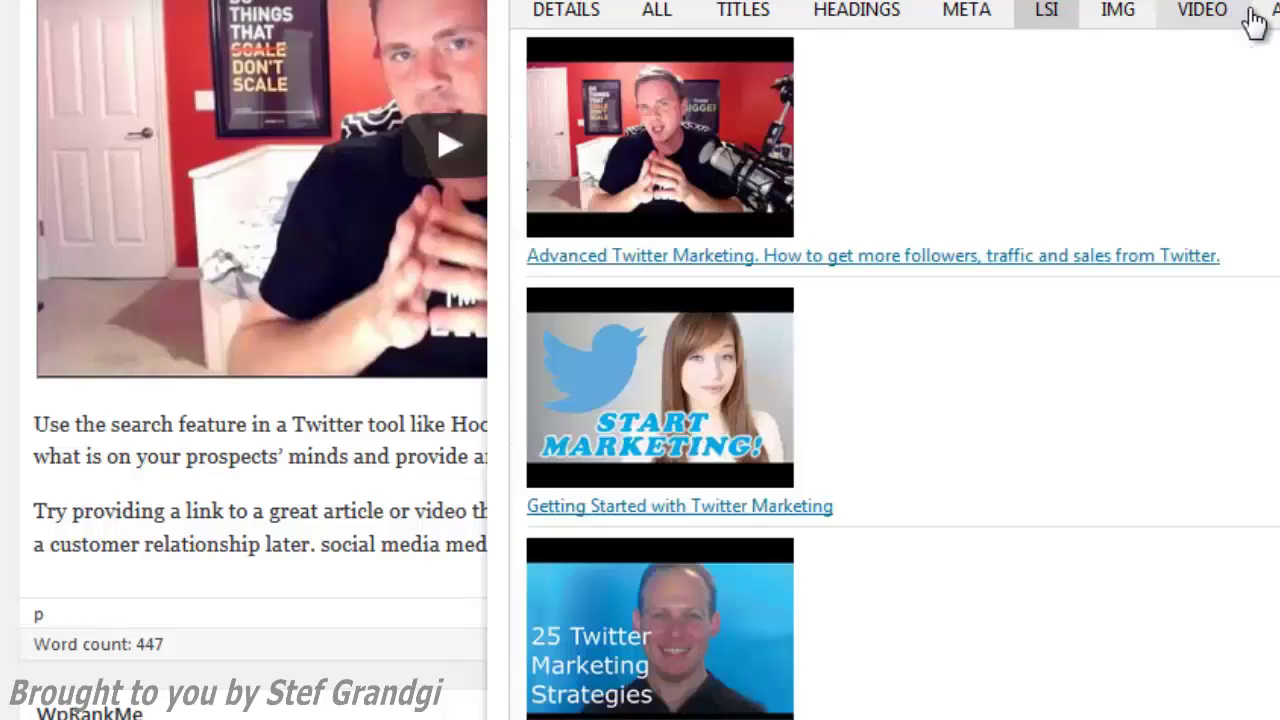
pyautogui.click(1270, 16)
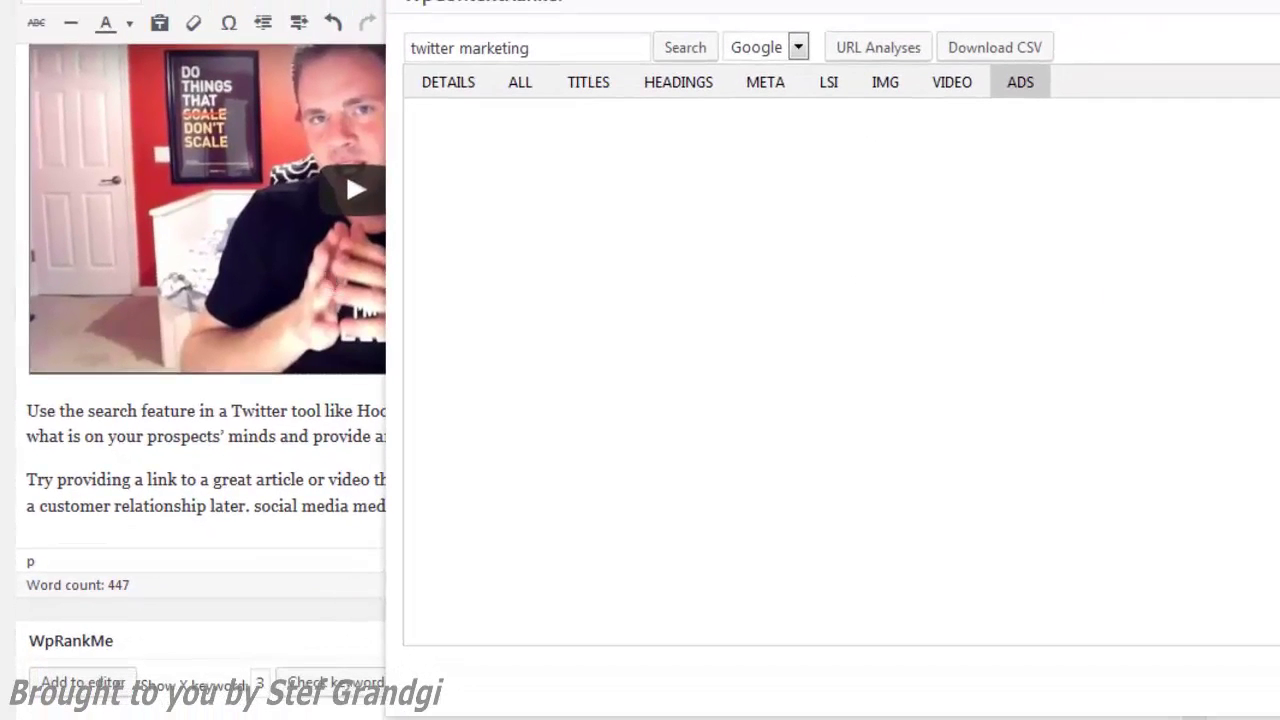
pyautogui.click(880, 48)
pyautogui.click(266, 119)
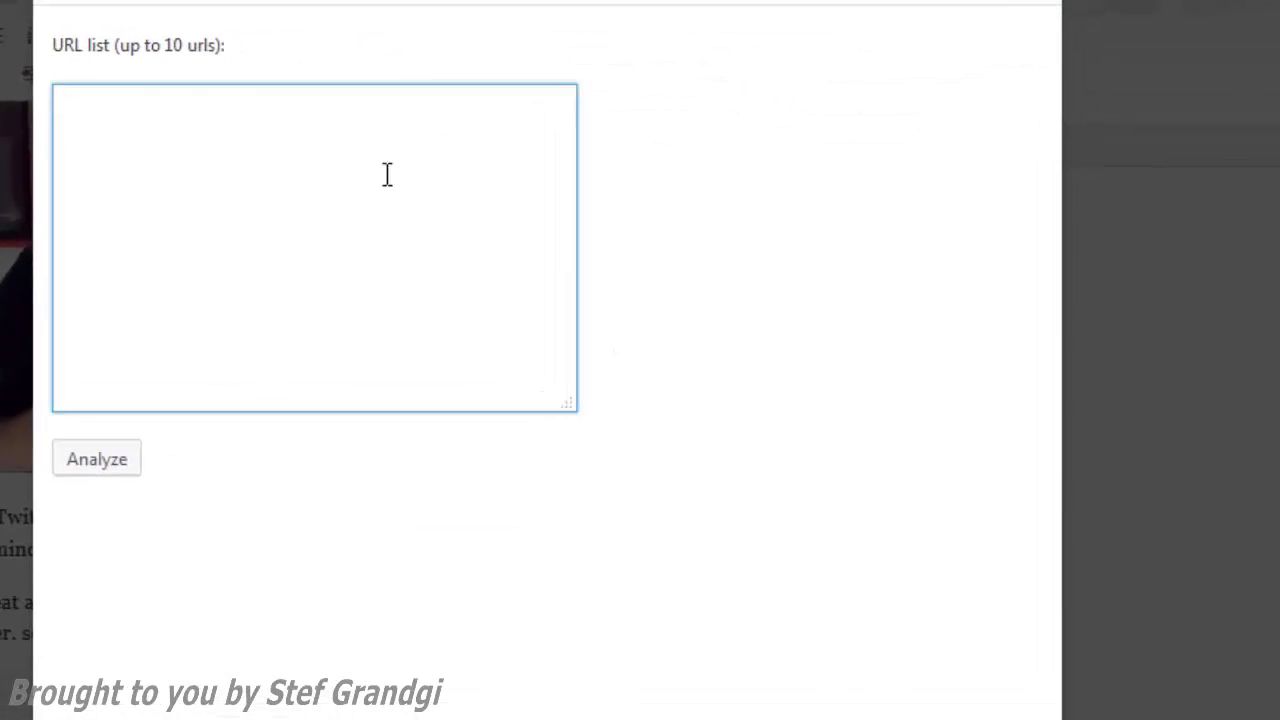
pyautogui.click(1045, 2)
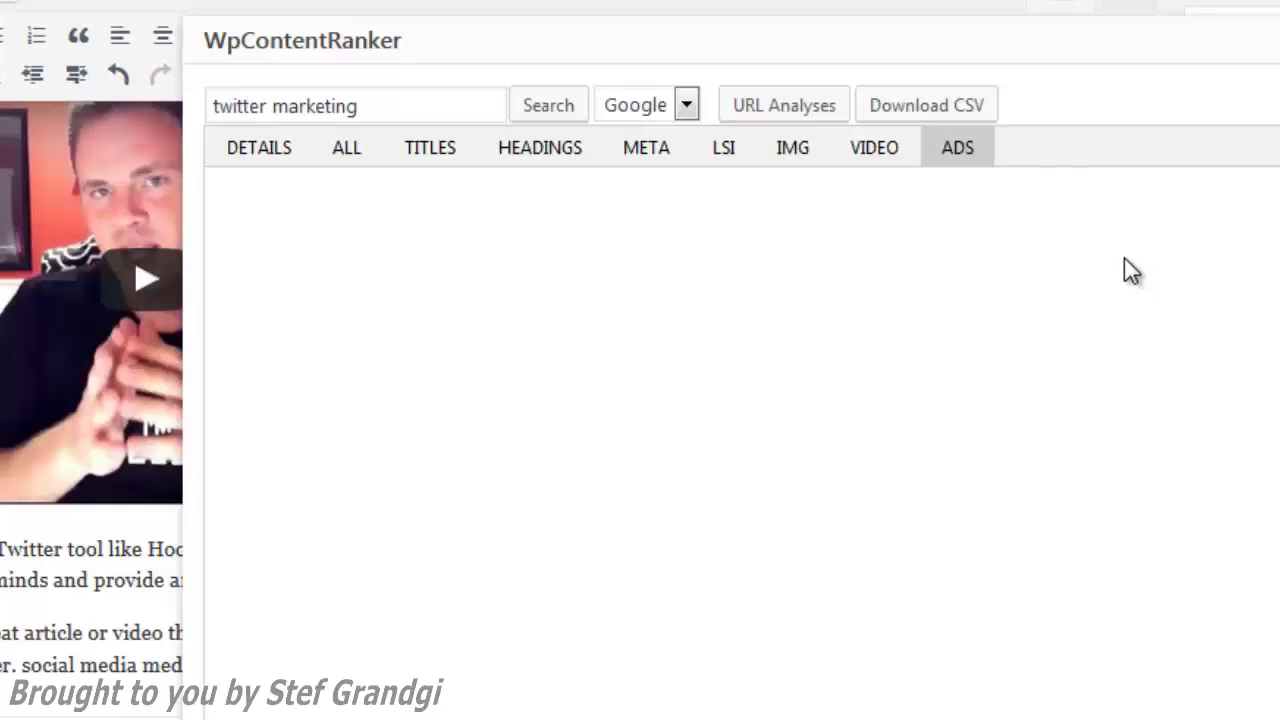
# Download the twitter marketing results as a CSV file, open it in Excel and look through its SERP data and related terms.
pyautogui.click(915, 122)
pyautogui.click(1107, 697)
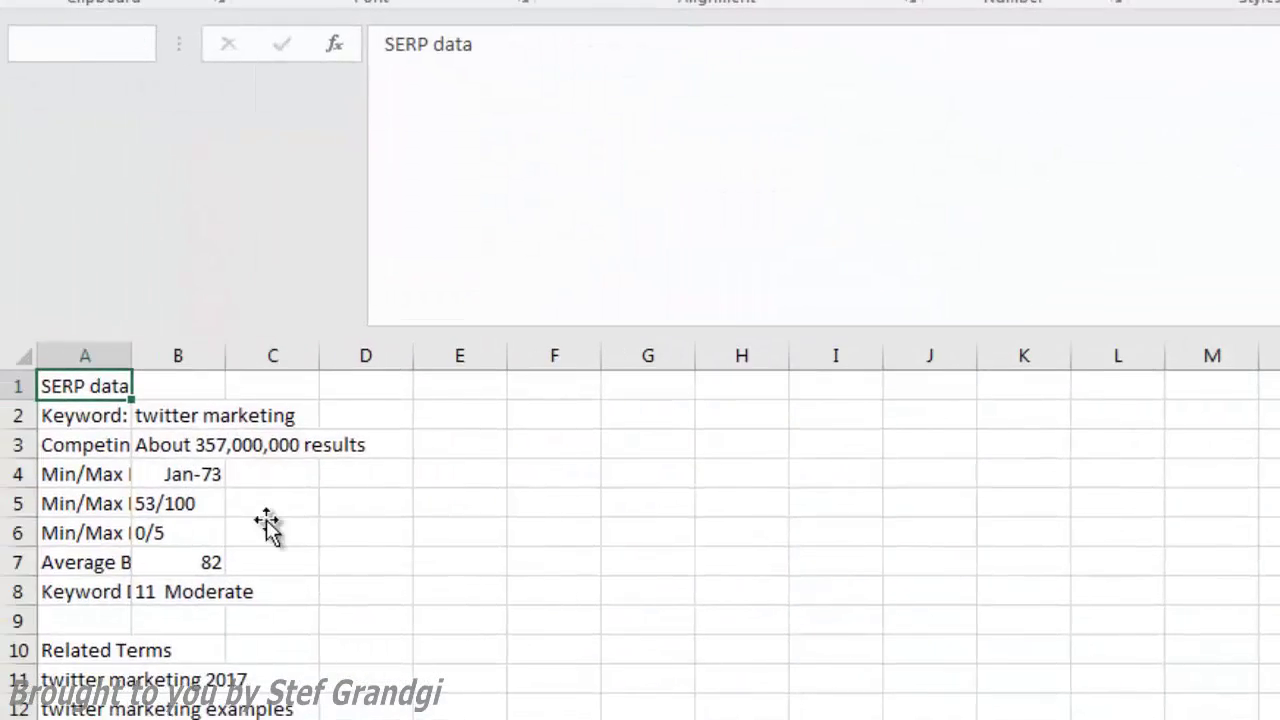
pyautogui.click(272, 495)
pyautogui.scroll(-4, 318, 651)
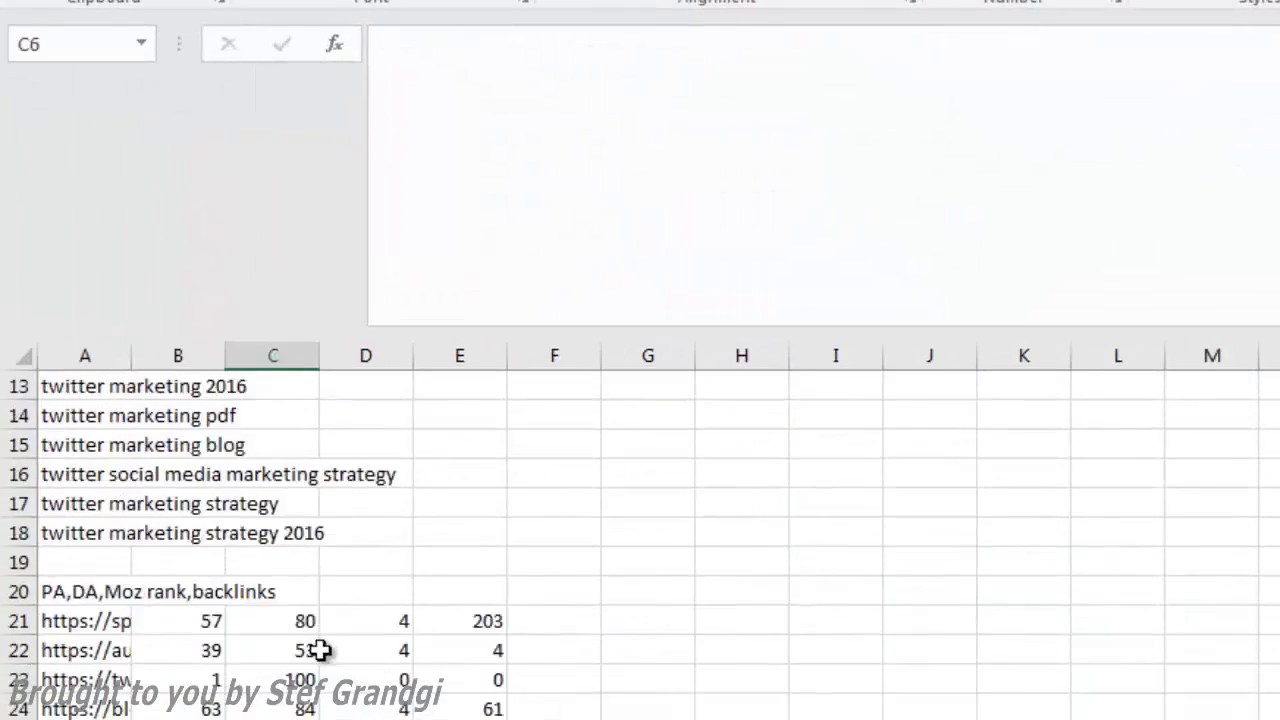
pyautogui.scroll(-5, 325, 665)
pyautogui.scroll(9, 330, 675)
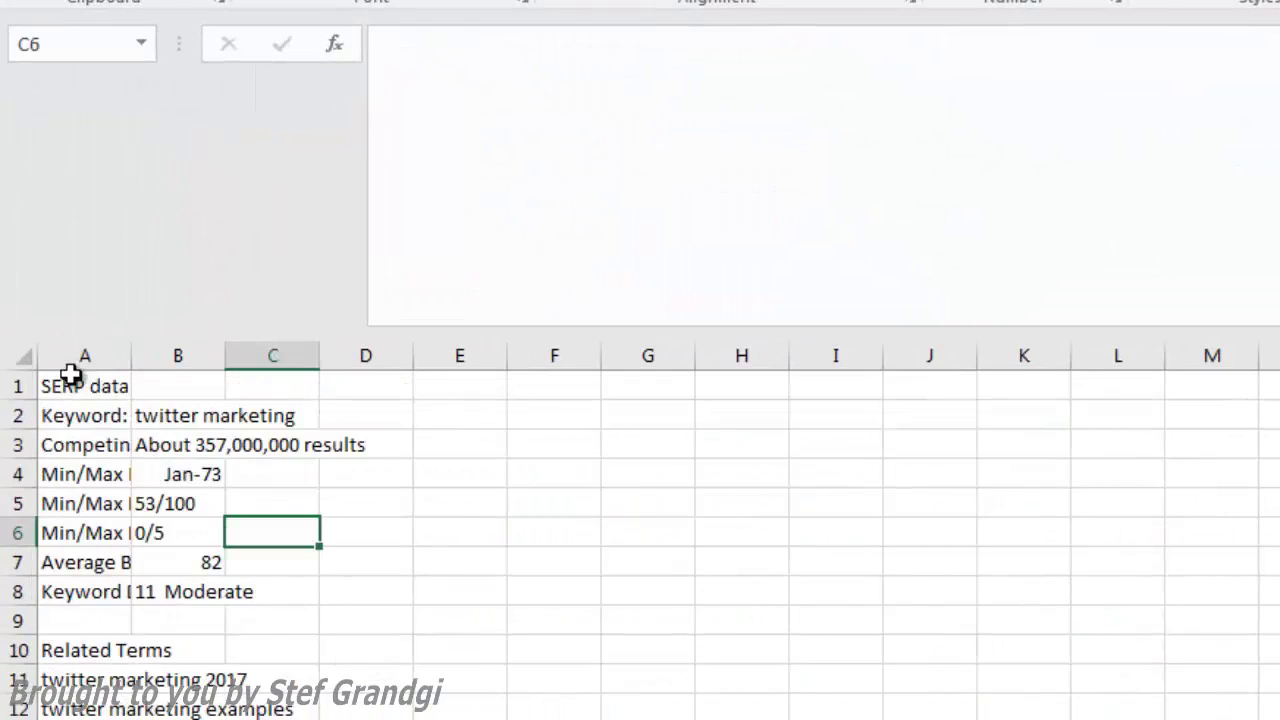
# Fit column A to its contents, look over the listed source URLs and close the spreadsheet without saving.
pyautogui.doubleClick(131, 356)
pyautogui.scroll(-10, 360, 712)
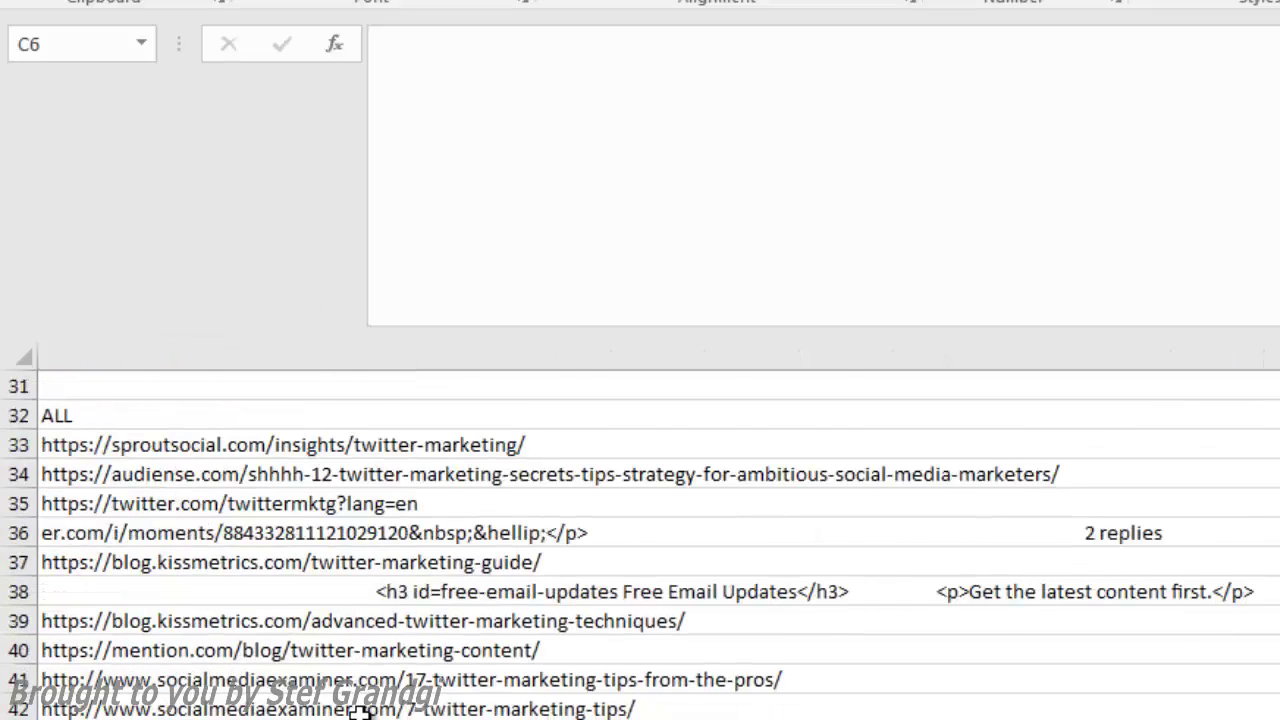
pyautogui.scroll(6, 360, 712)
pyautogui.hotkey('ctrl', 'w')
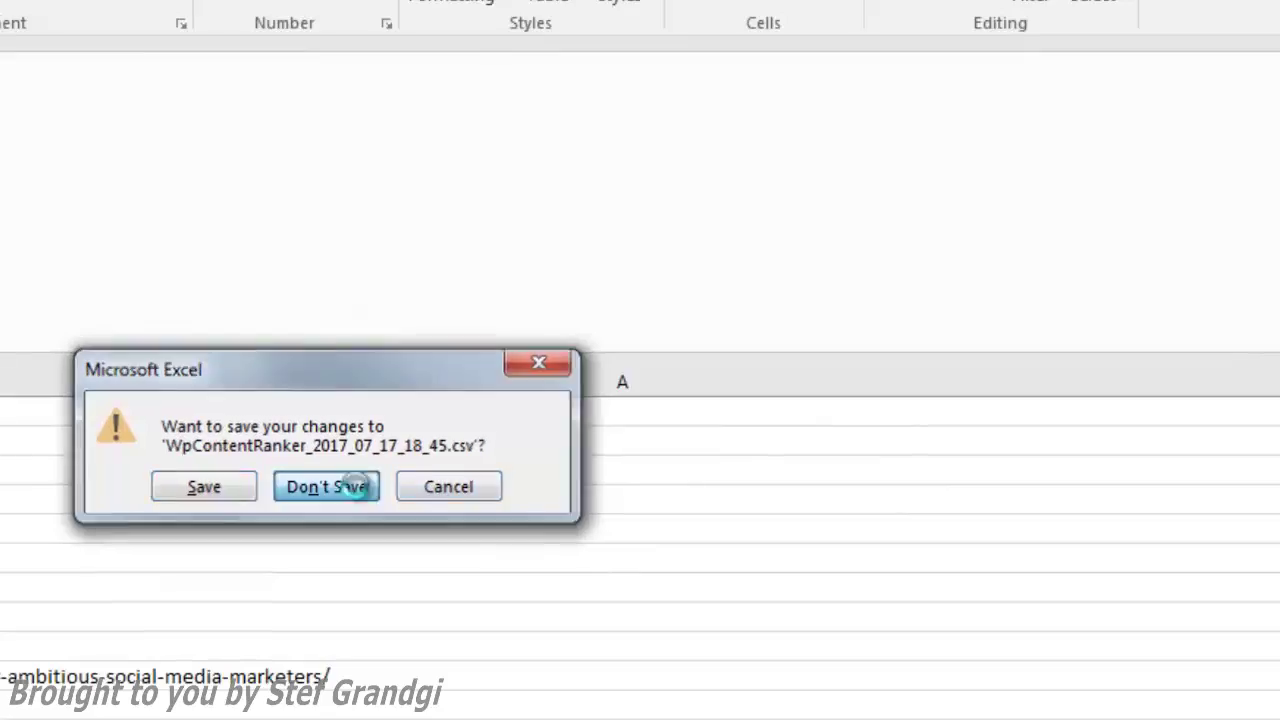
pyautogui.click(358, 487)
# Close the WpContentRanker window and spin the post's text from "8 steps to incorporate Twitter in your content strategy" through "Use keywords in your tweets".
pyautogui.click(1193, 90)
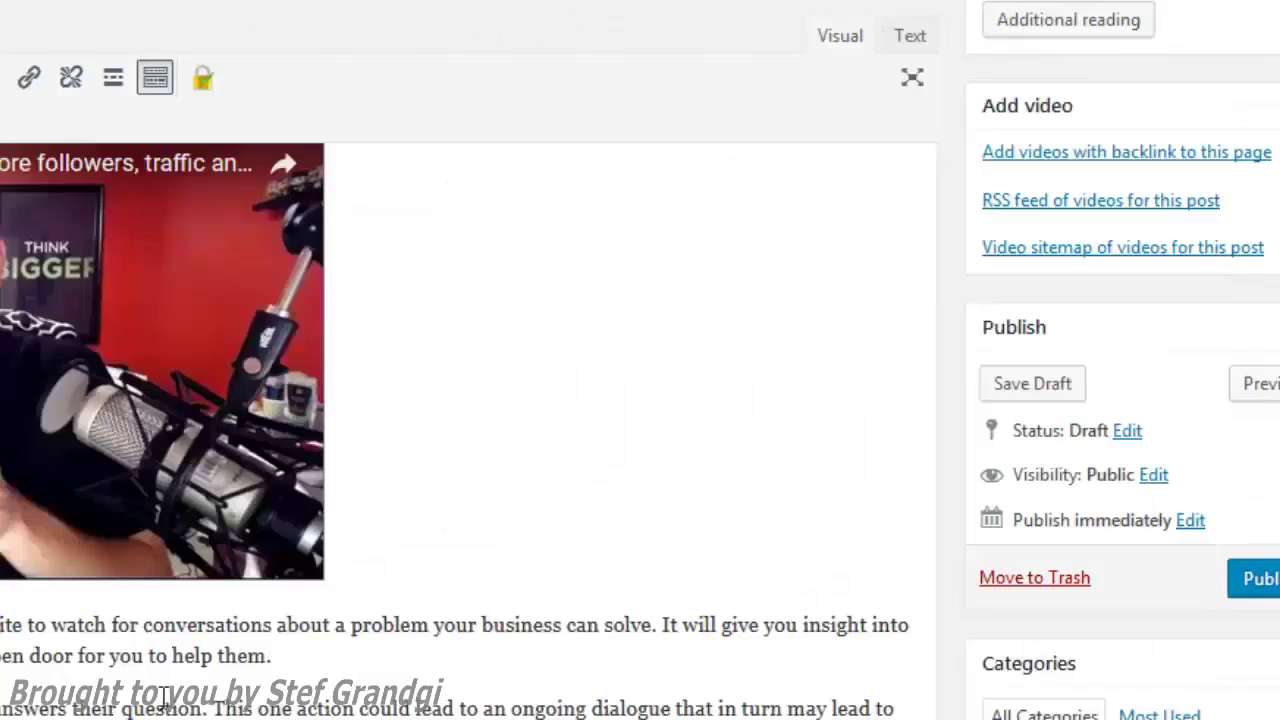
pyautogui.scroll(5, 480, 450)
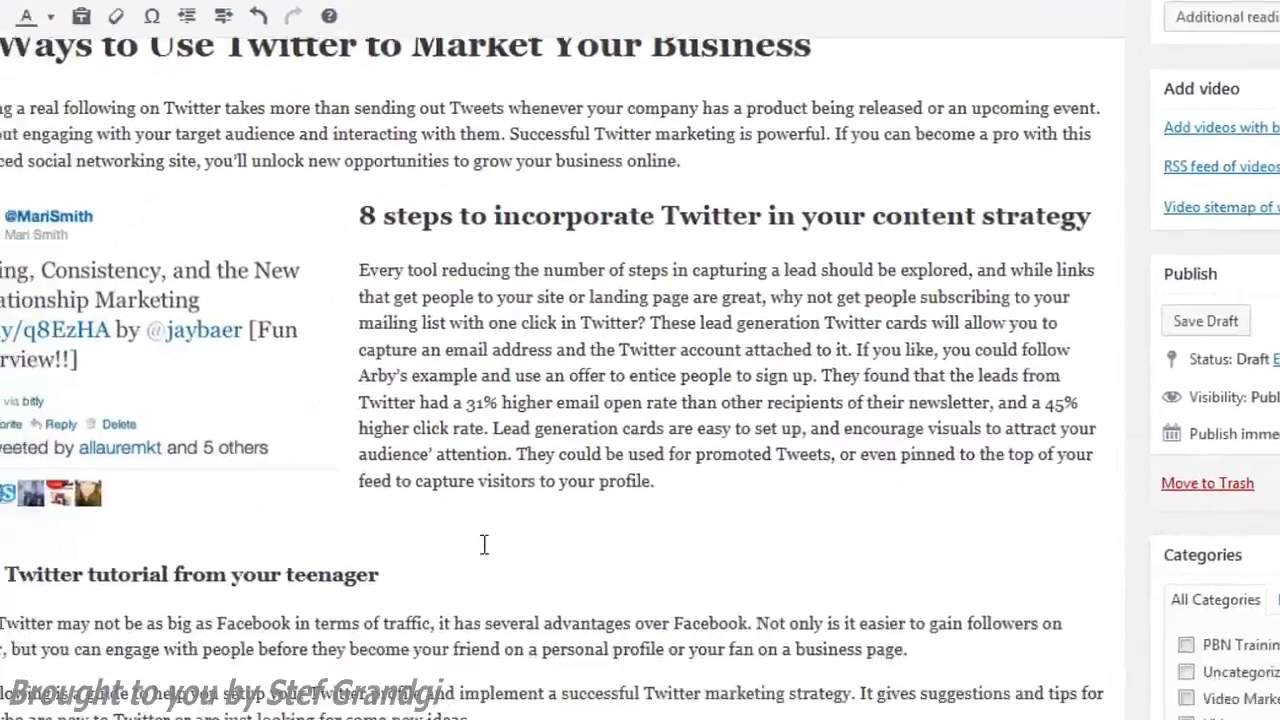
pyautogui.scroll(-4, 484, 544)
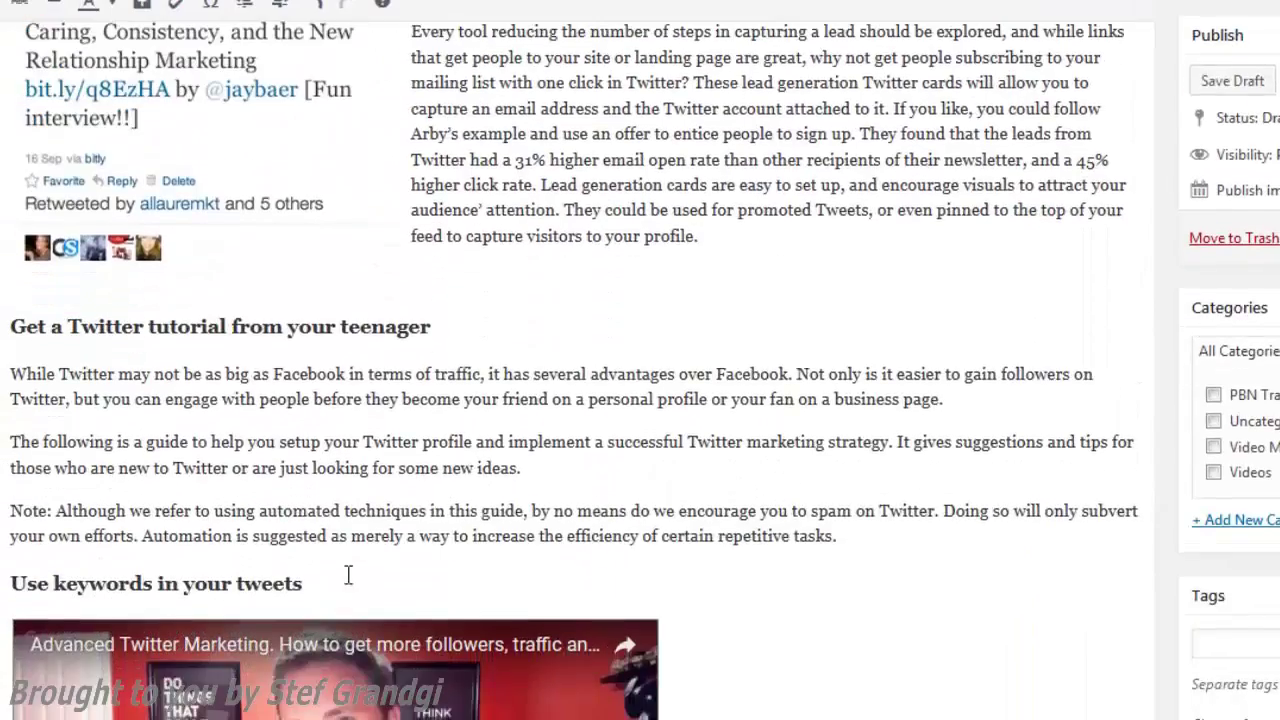
pyautogui.moveTo(304, 583); pyautogui.dragTo(408, 212)
pyautogui.scroll(3, 474, 300)
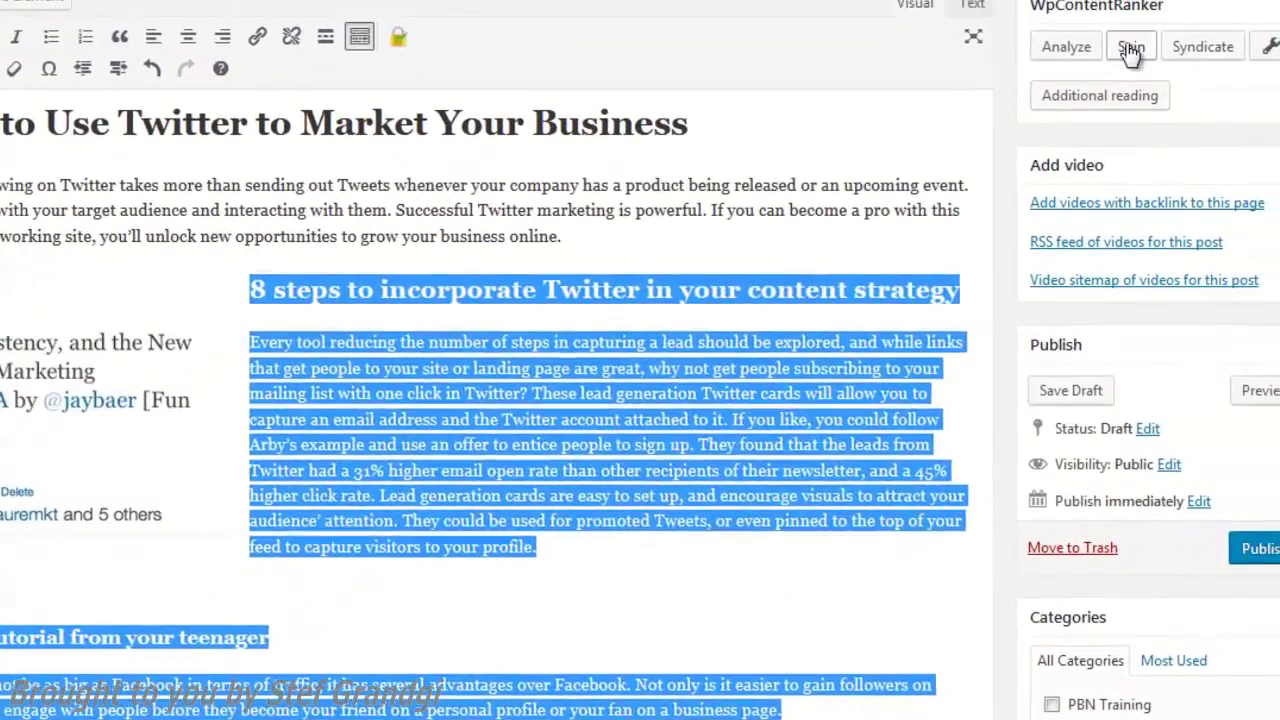
pyautogui.click(1185, 29)
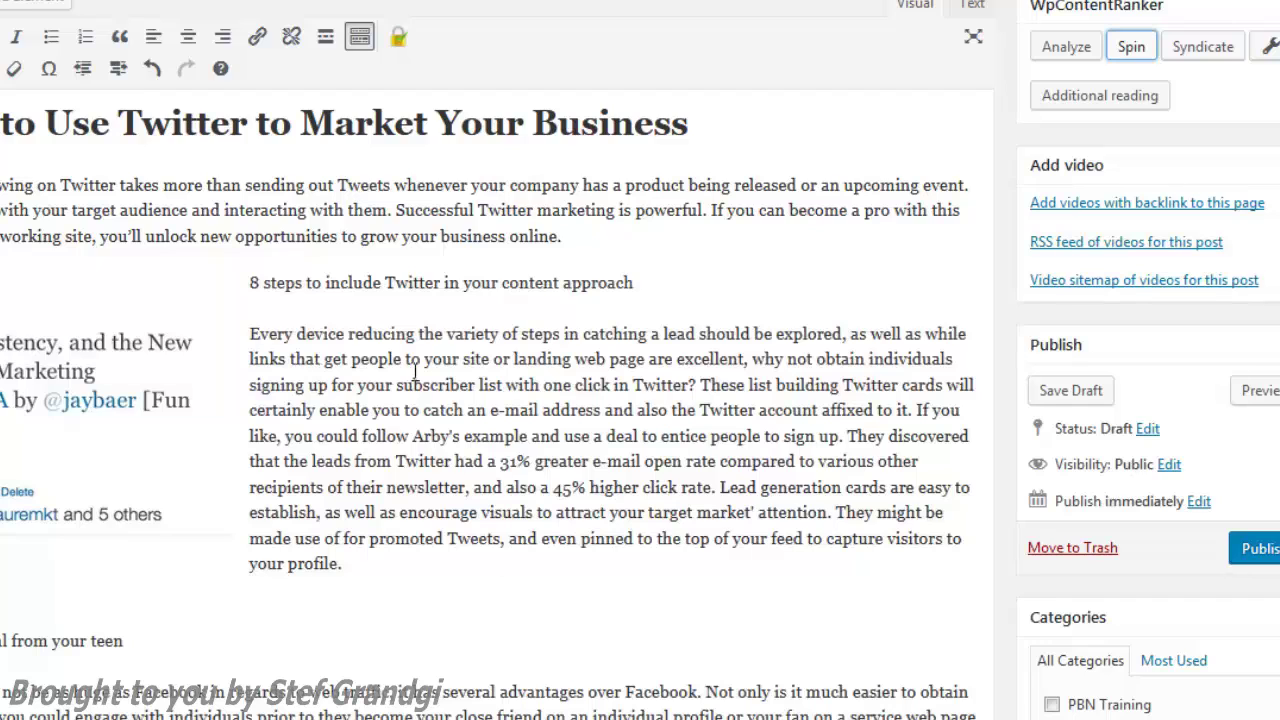
# Spin the post's opening heading with its intro paragraph, and the two closing paragraphs below the video.
pyautogui.moveTo(562, 237); pyautogui.dragTo(0, 120)
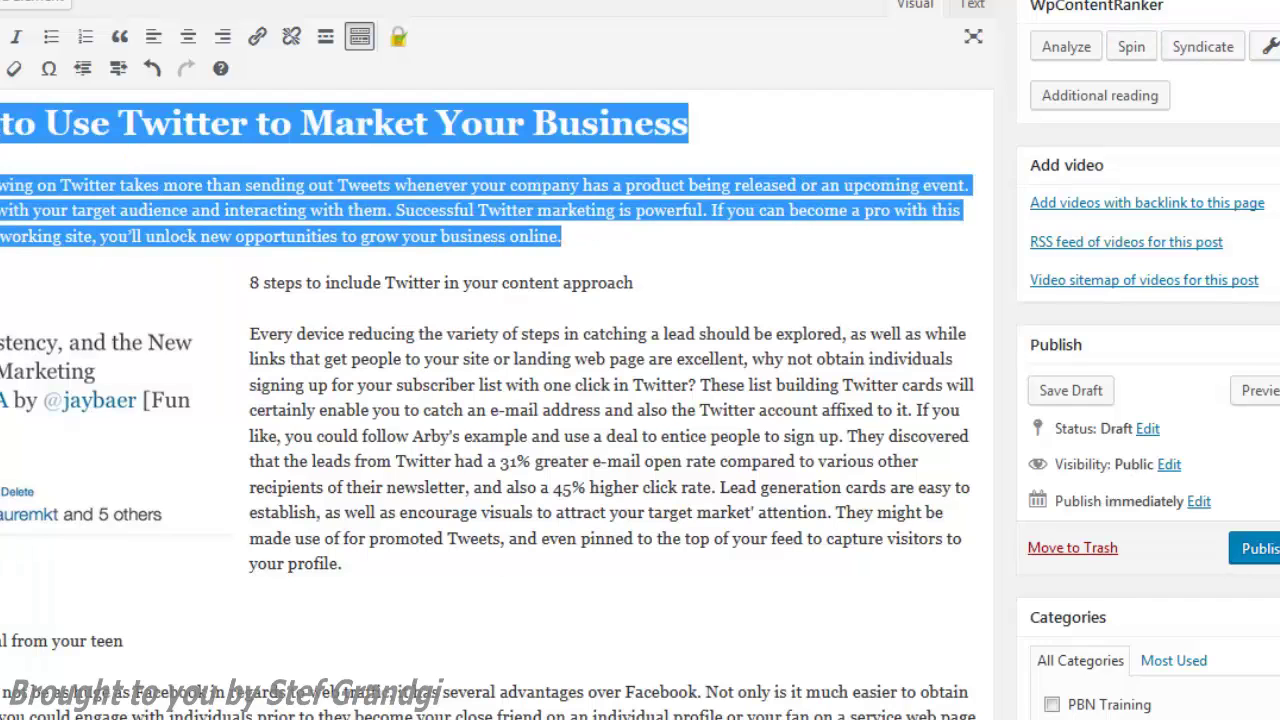
pyautogui.click(1128, 50)
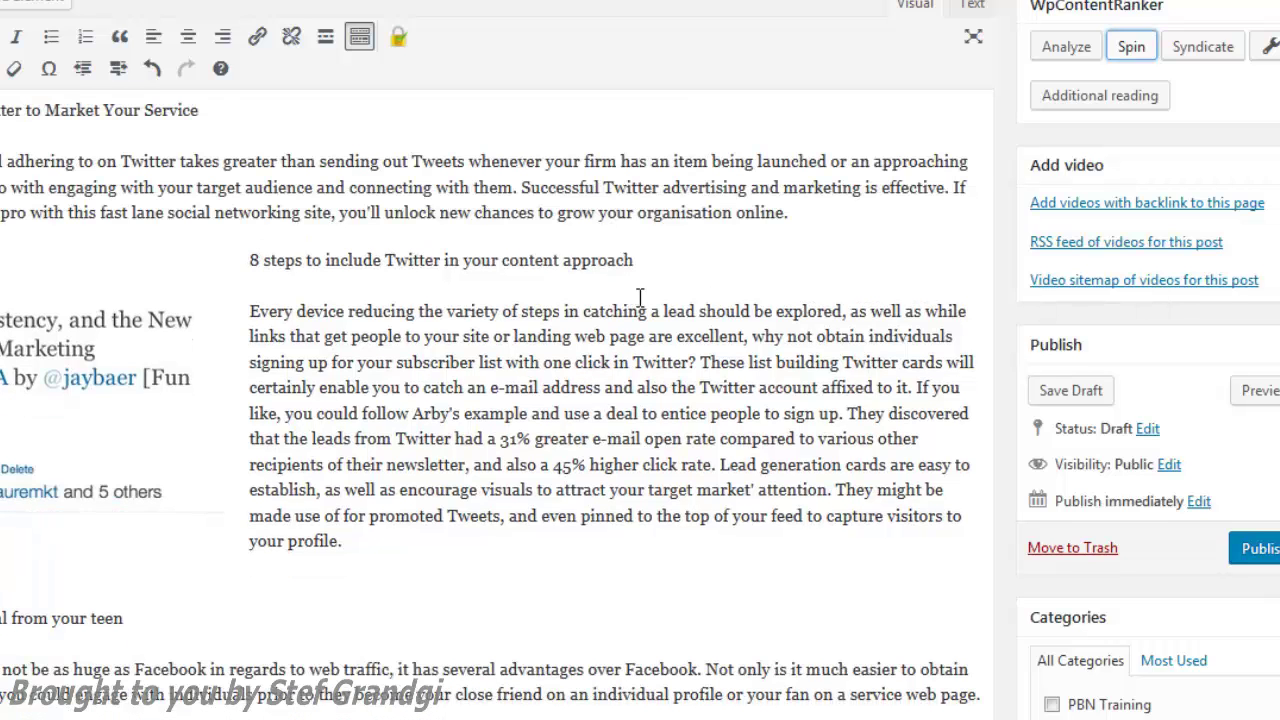
pyautogui.scroll(-6, 640, 296)
pyautogui.scroll(3, 283, 392)
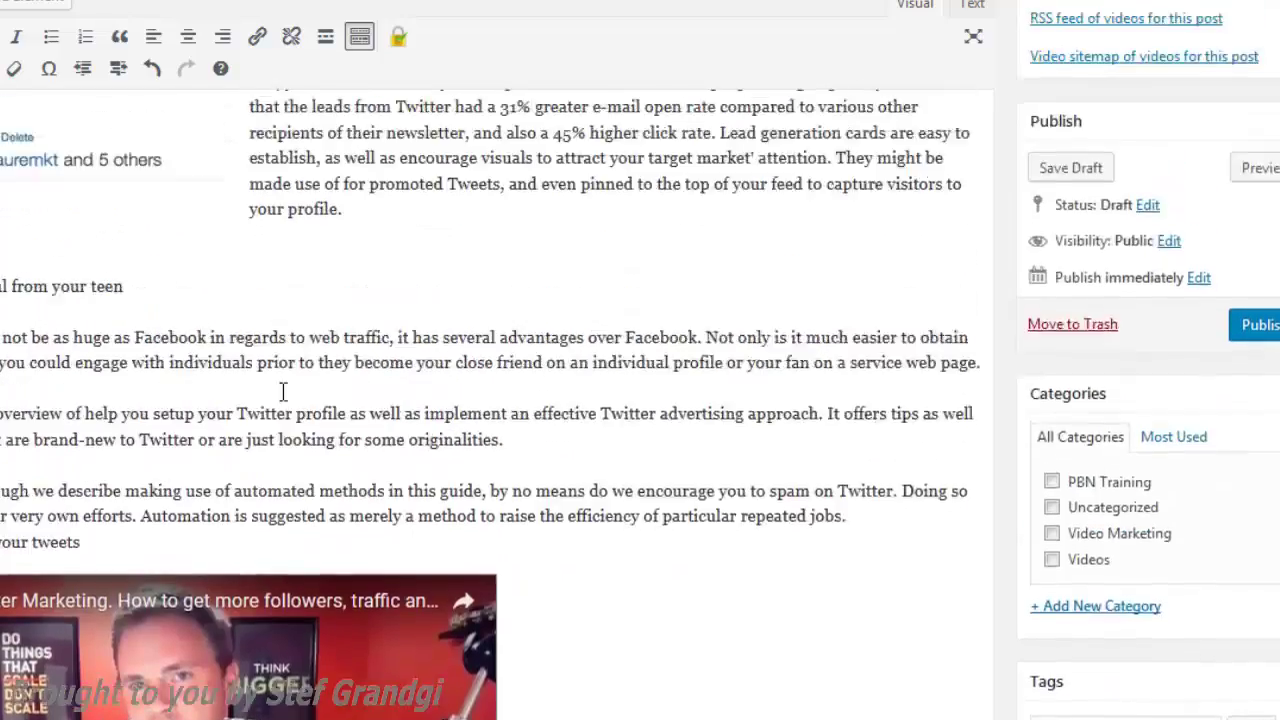
pyautogui.scroll(2, 283, 392)
pyautogui.scroll(-5, 283, 400)
pyautogui.scroll(-4, 283, 400)
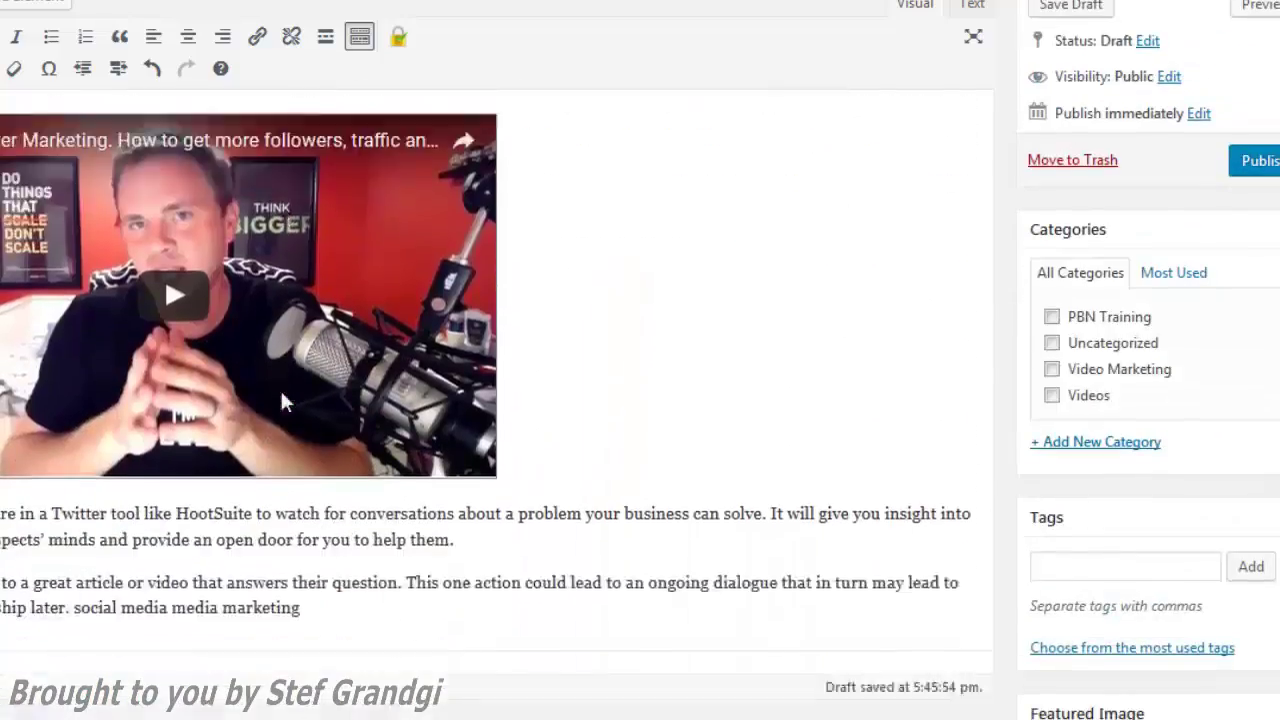
pyautogui.moveTo(305, 430); pyautogui.dragTo(2, 336)
pyautogui.scroll(4, 1037, 380)
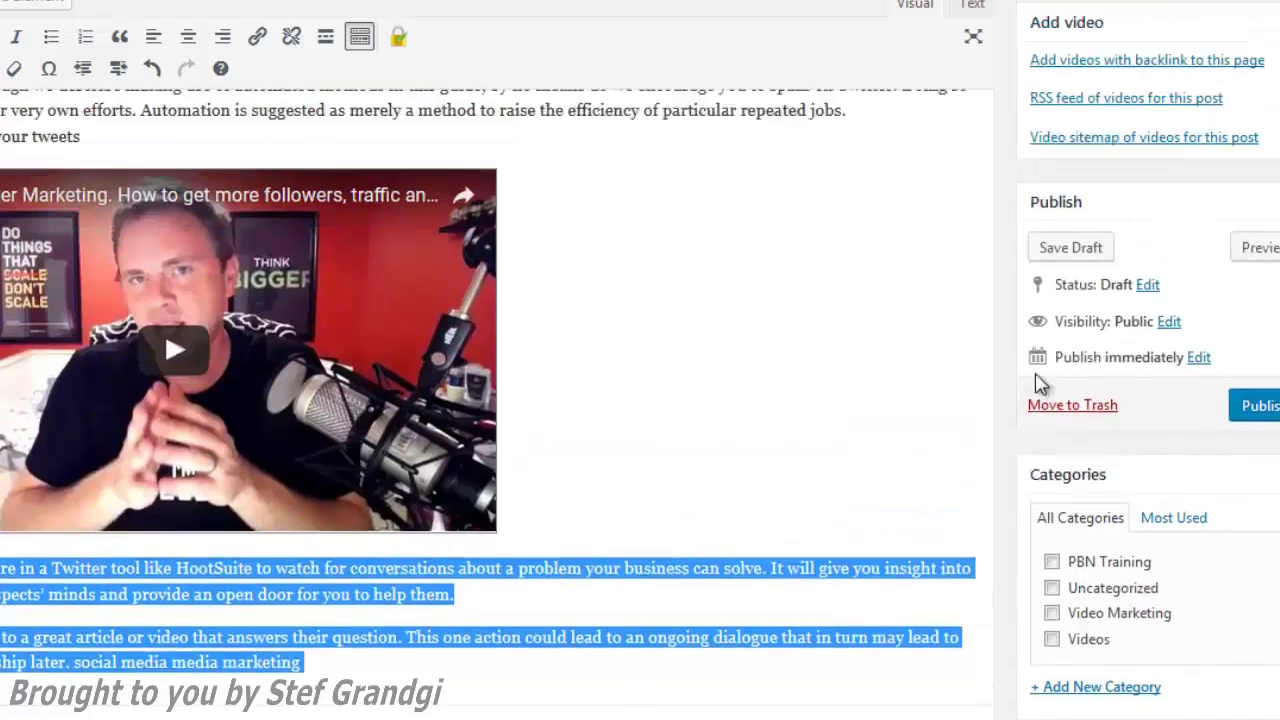
pyautogui.click(1133, 36)
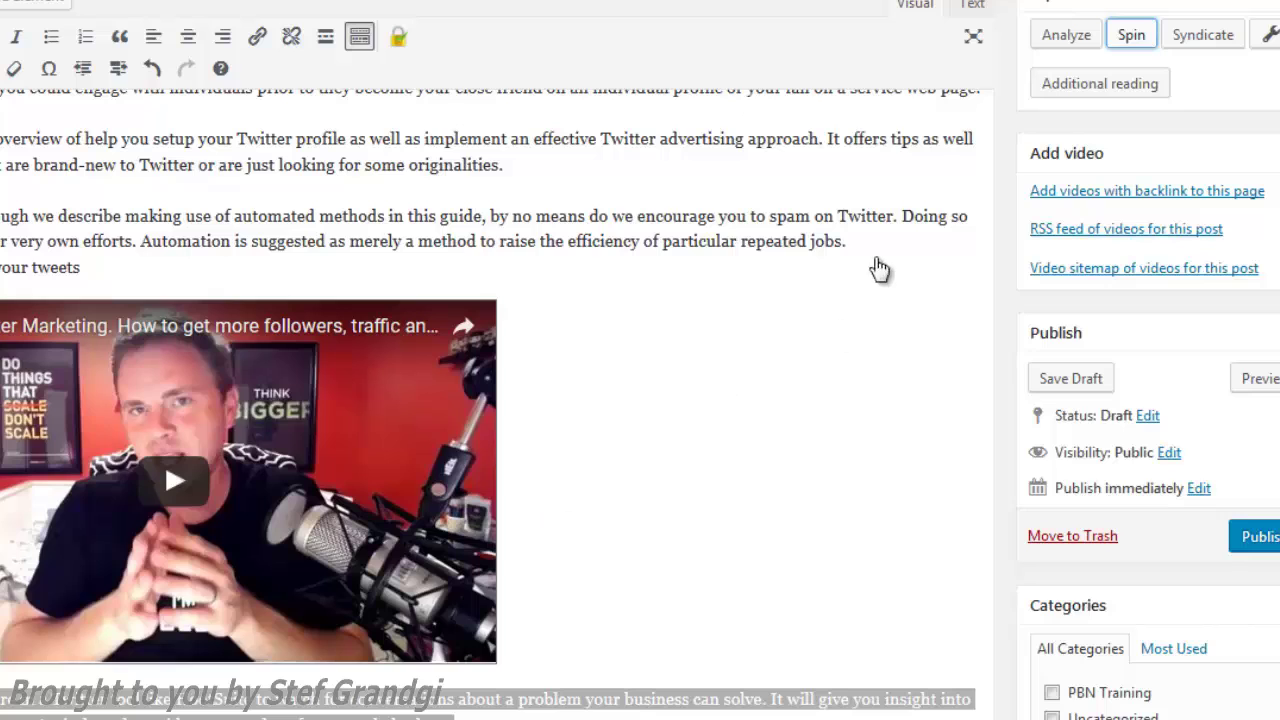
pyautogui.scroll(-1, 811, 271)
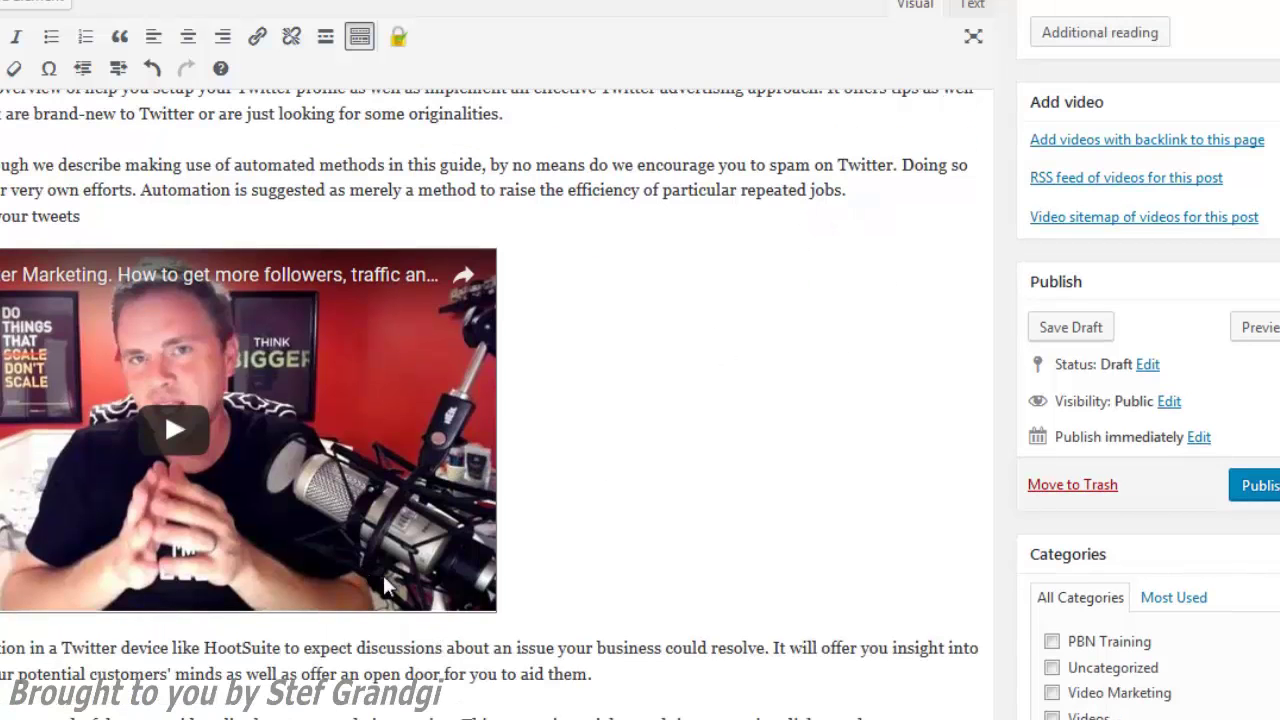
# In the post's HTML source, move the closing h1 tag to the end of "14 Ways to Use Twitter to Market Your Service".
pyautogui.scroll(6, 57, 647)
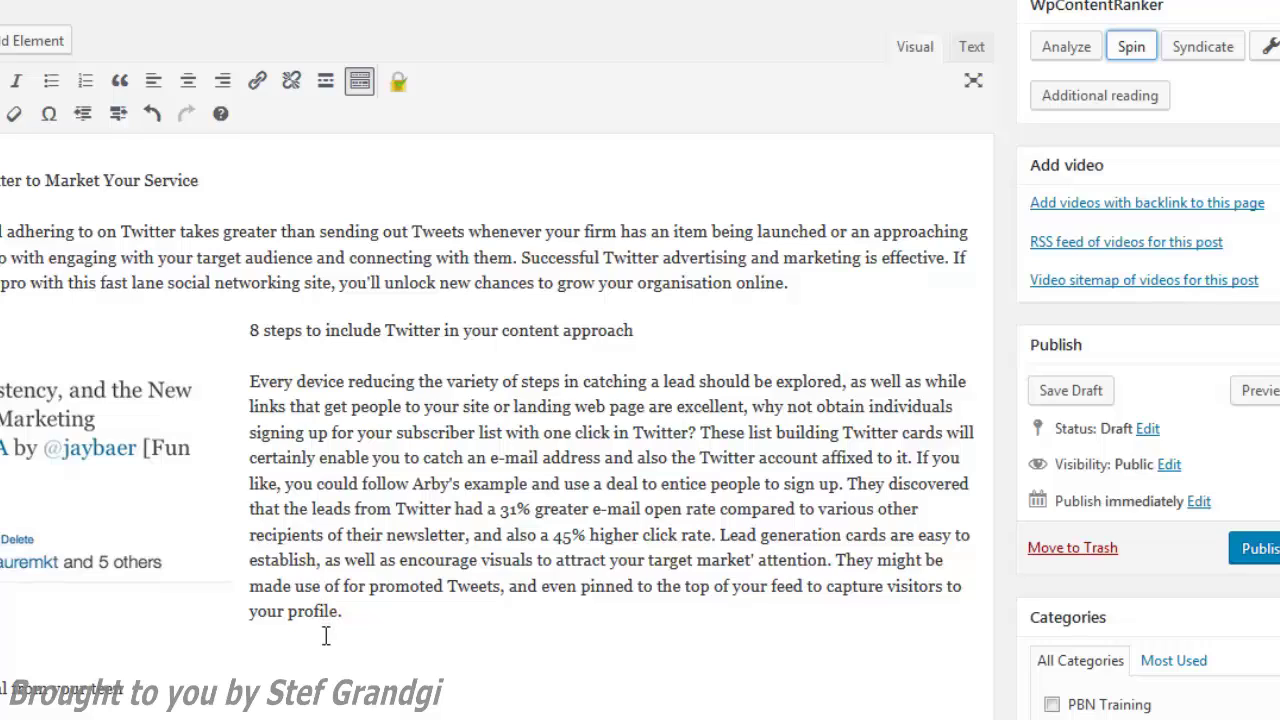
pyautogui.scroll(3, 325, 636)
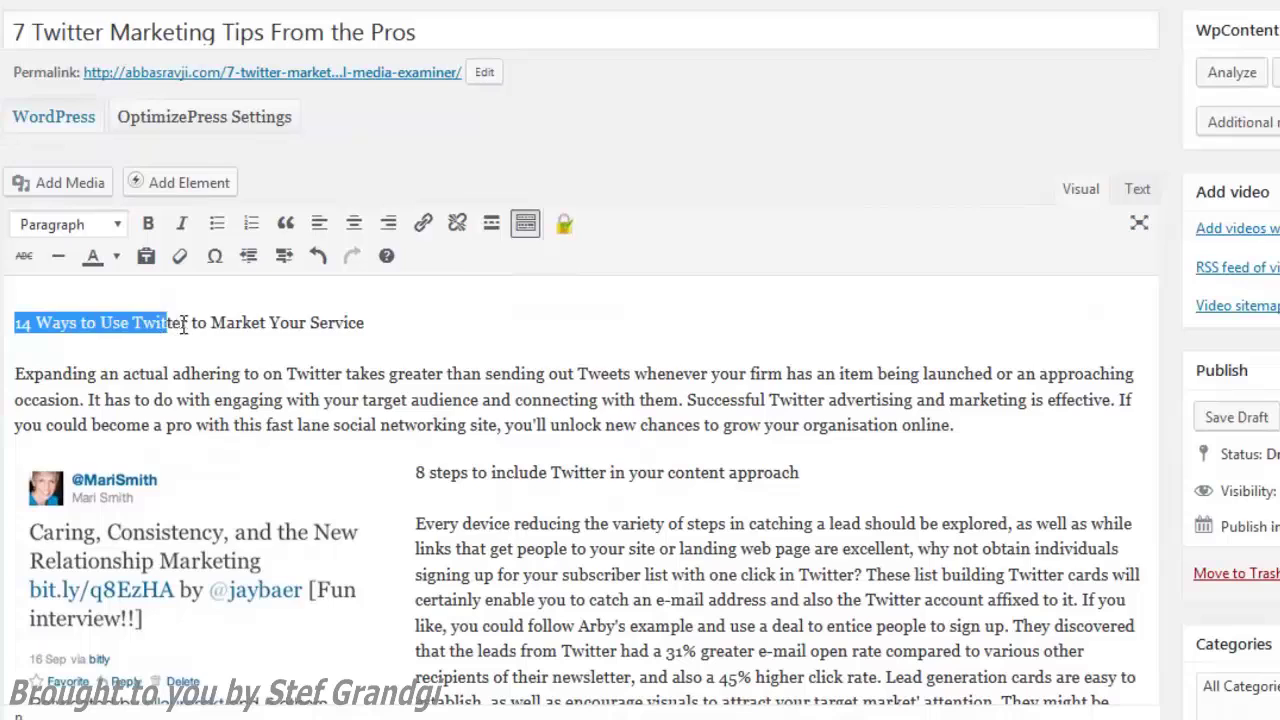
pyautogui.moveTo(183, 325); pyautogui.dragTo(372, 326)
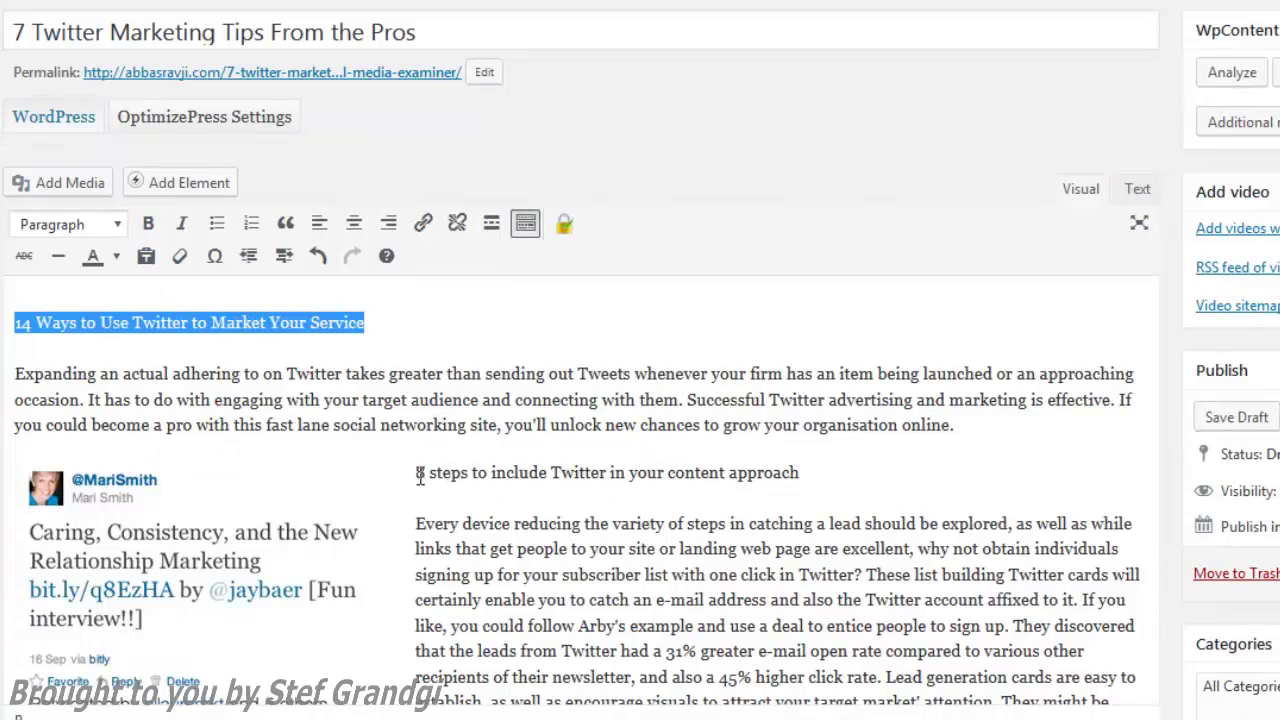
pyautogui.click(1137, 190)
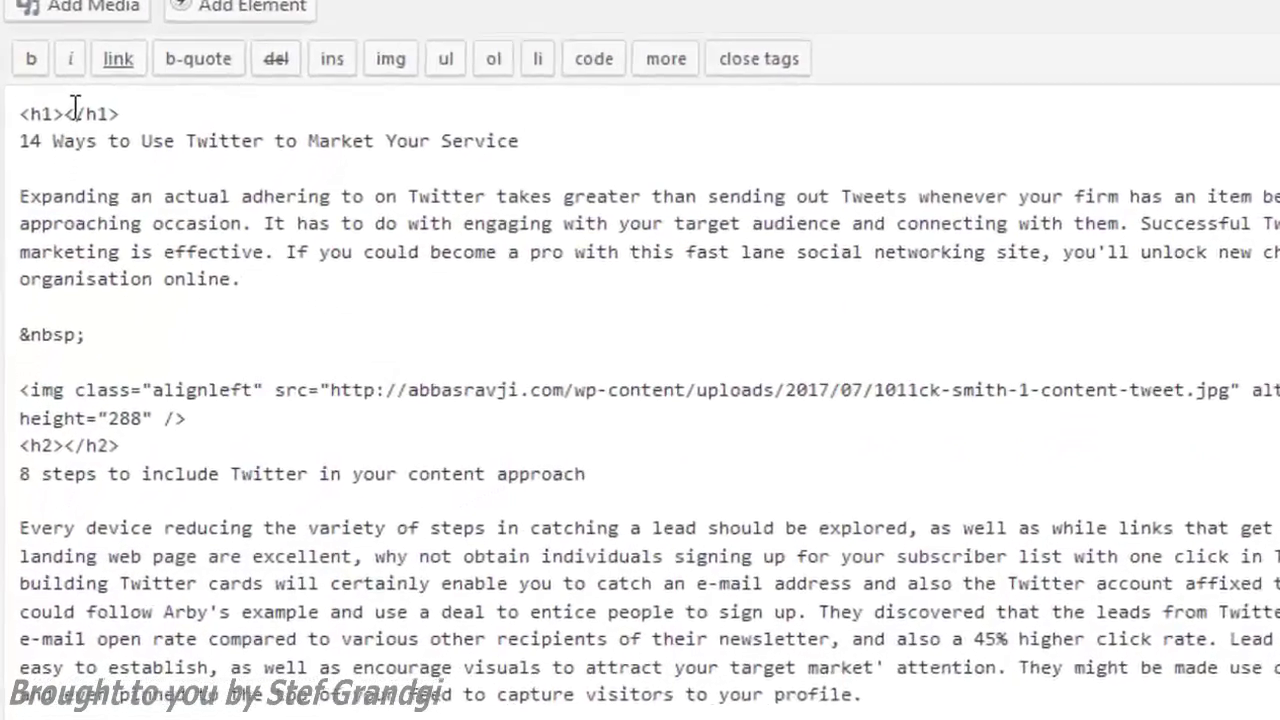
pyautogui.moveTo(49, 266); pyautogui.dragTo(131, 262)
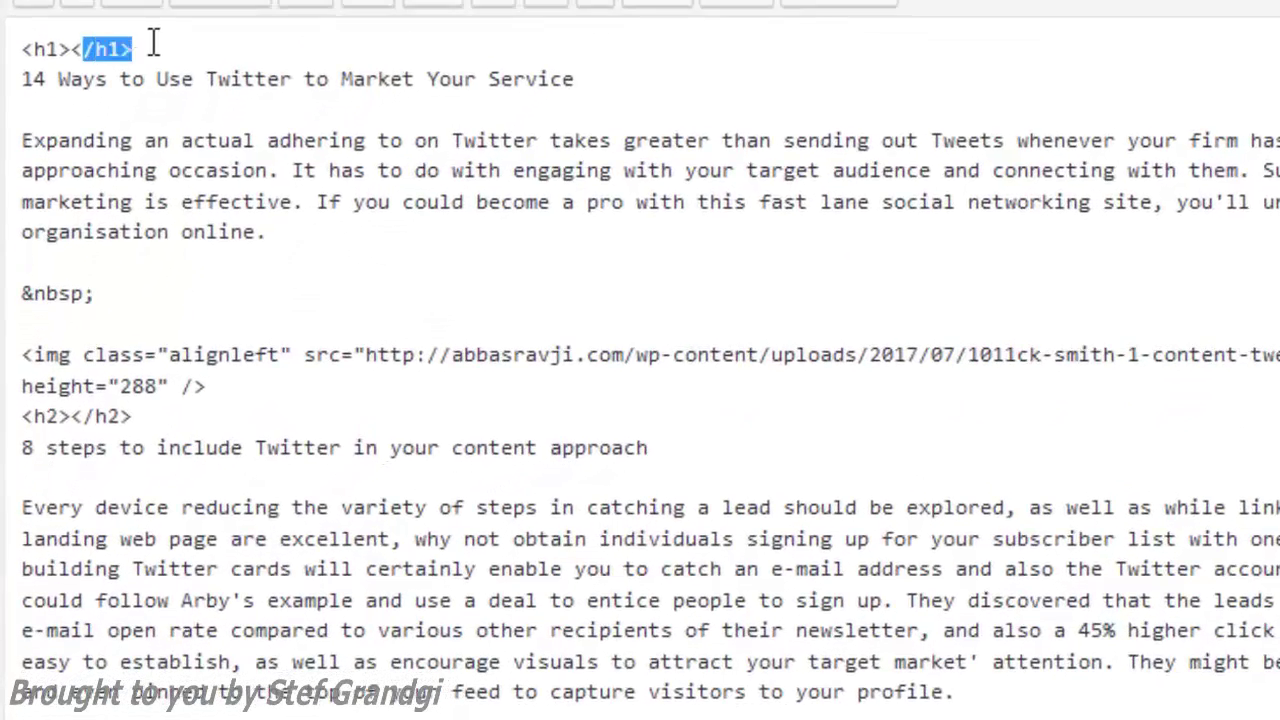
pyautogui.click(104, 262)
pyautogui.moveTo(153, 44); pyautogui.dragTo(75, 36)
pyautogui.hotkey('ctrl', 'x')
pyautogui.click(601, 77)
pyautogui.hotkey('ctrl', 'v')
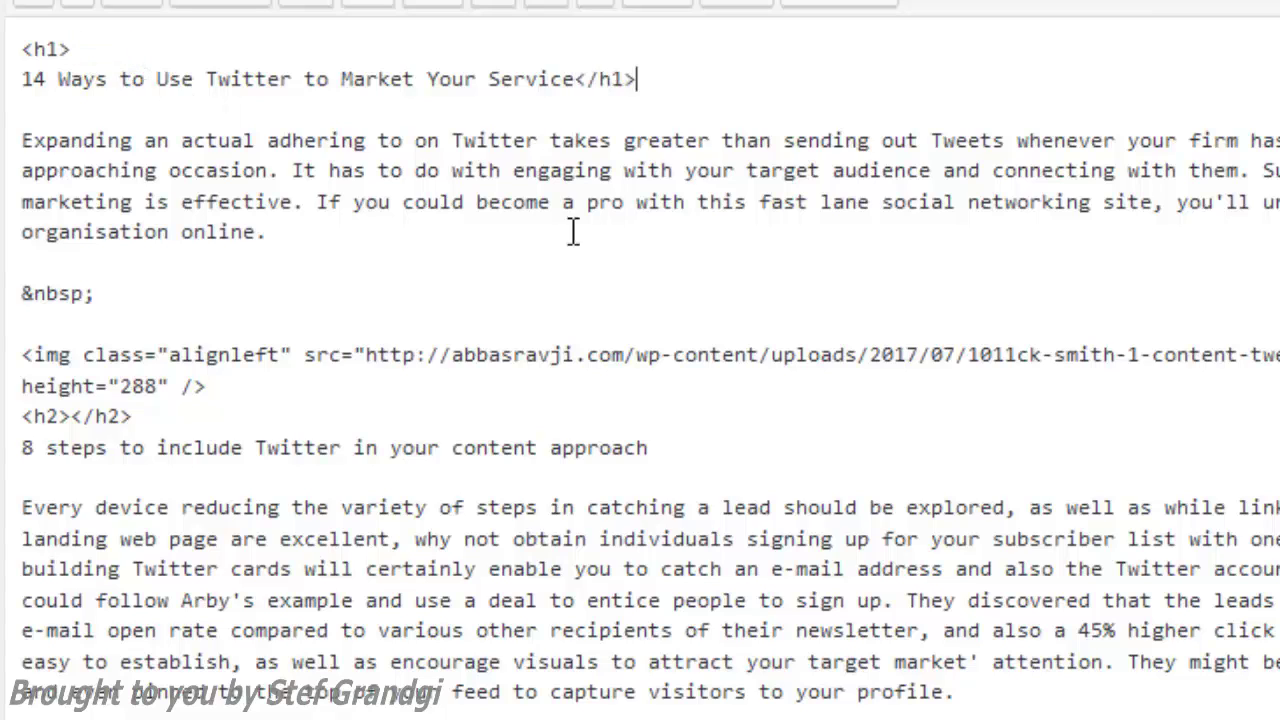
# Move the closing h2 tag to the end of "8 steps to include Twitter in your content approach".
pyautogui.moveTo(136, 416); pyautogui.dragTo(74, 425)
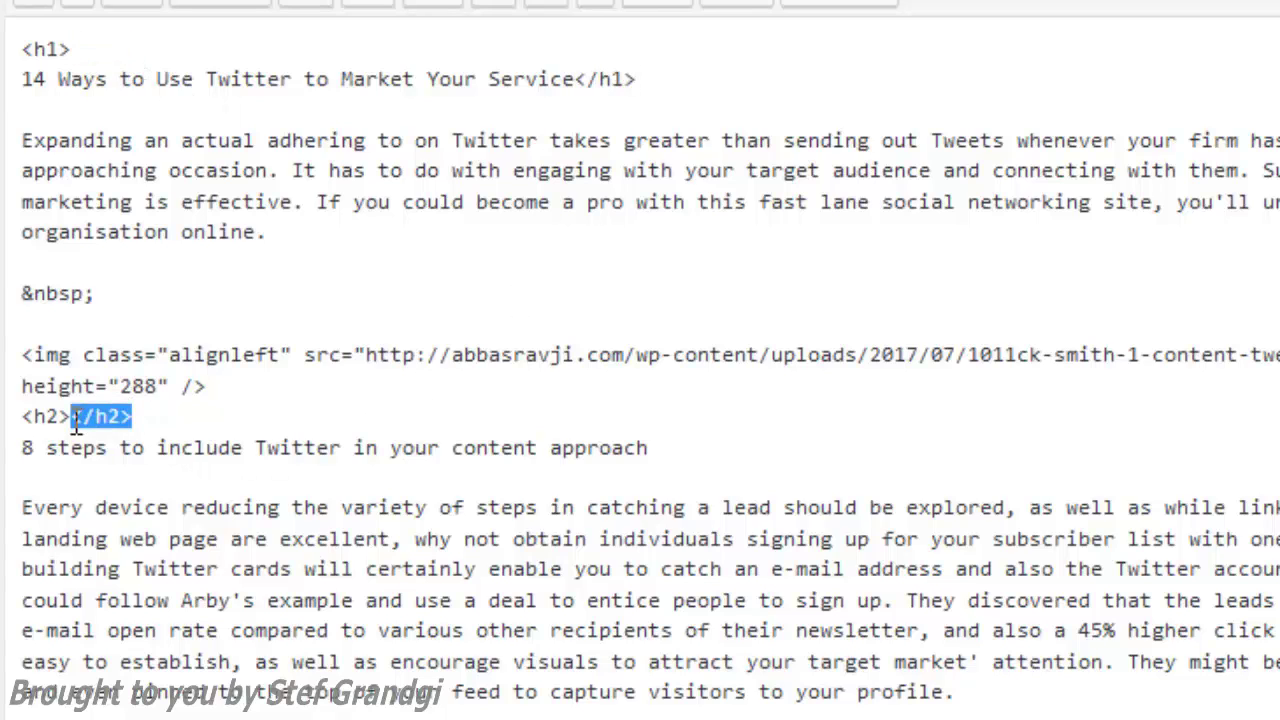
pyautogui.hotkey('ctrl', 'x')
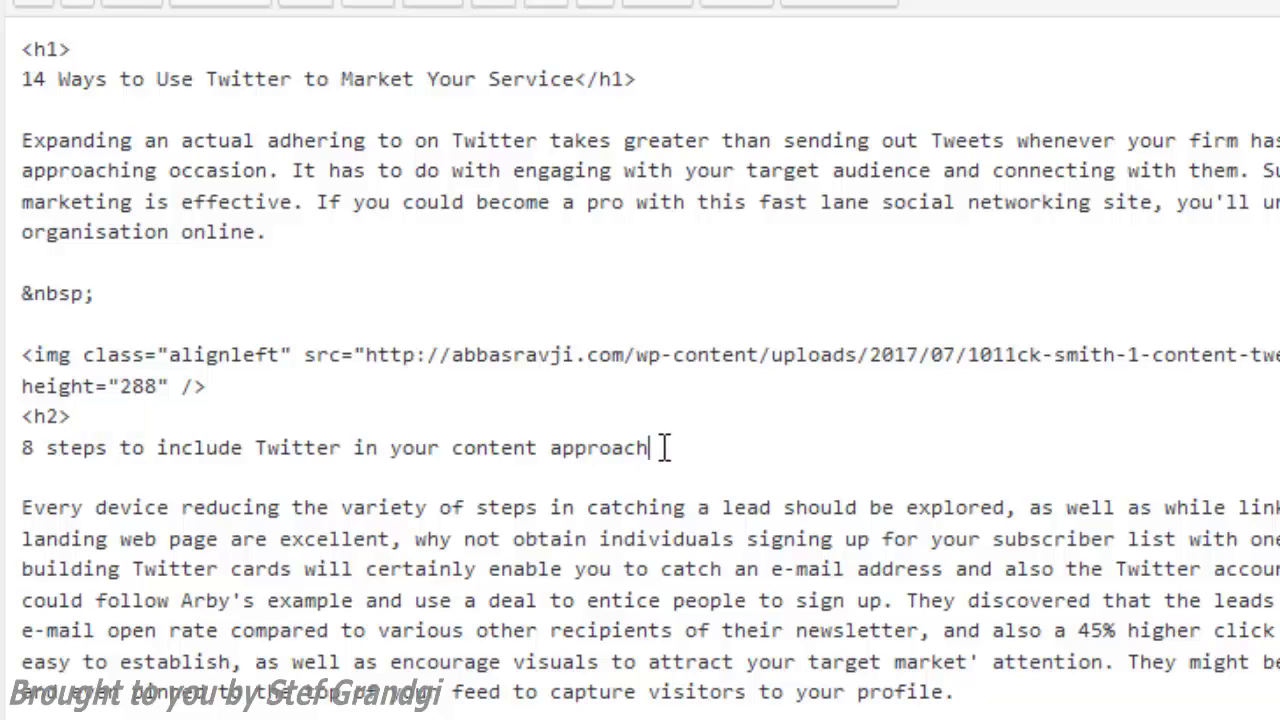
pyautogui.hotkey('ctrl', 'v')
# Move the opening h3 tag in front of "Usage keywords in your tweets" in the HTML source.
pyautogui.scroll(-4, 551, 449)
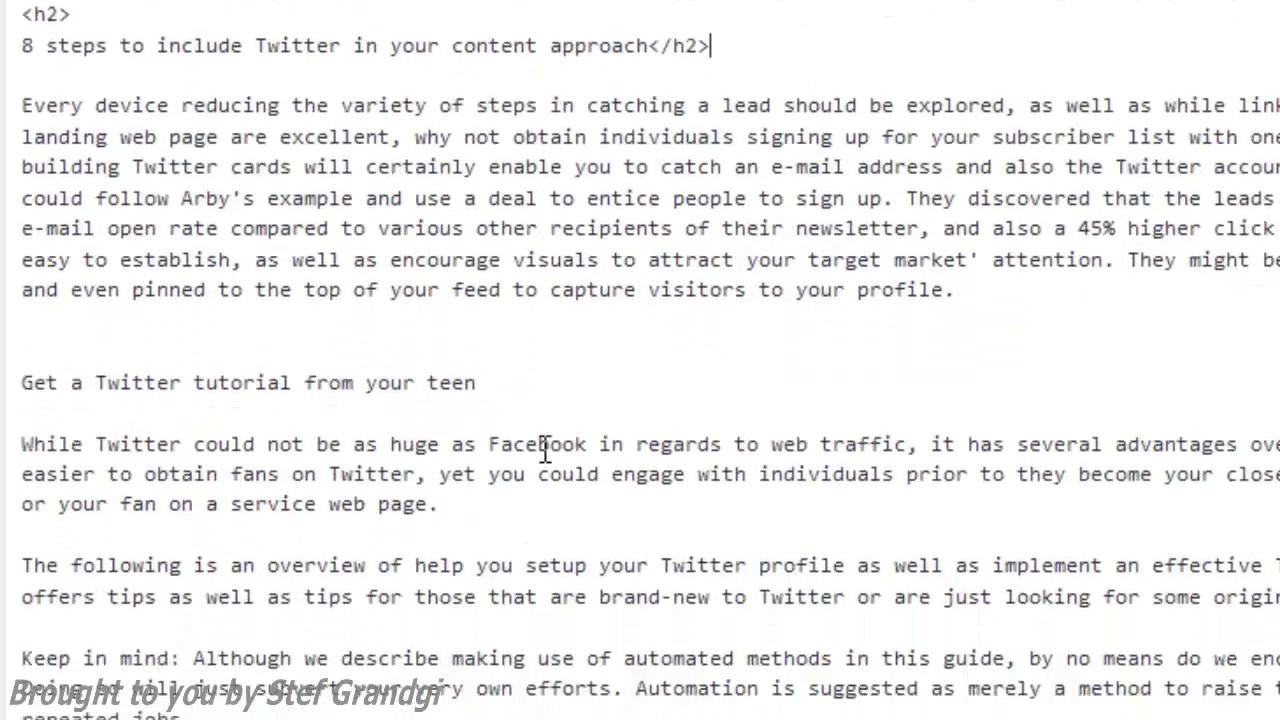
pyautogui.scroll(-3, 545, 449)
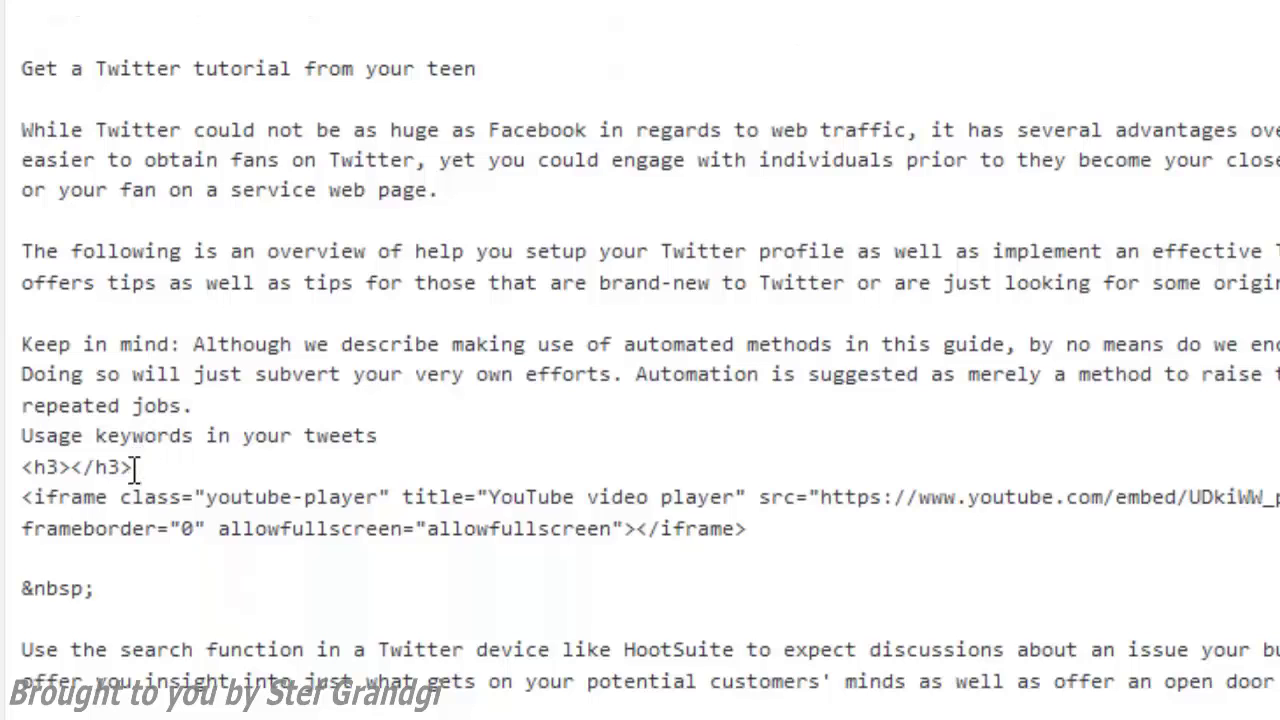
pyautogui.moveTo(132, 466); pyautogui.dragTo(7, 471)
pyautogui.click(70, 468)
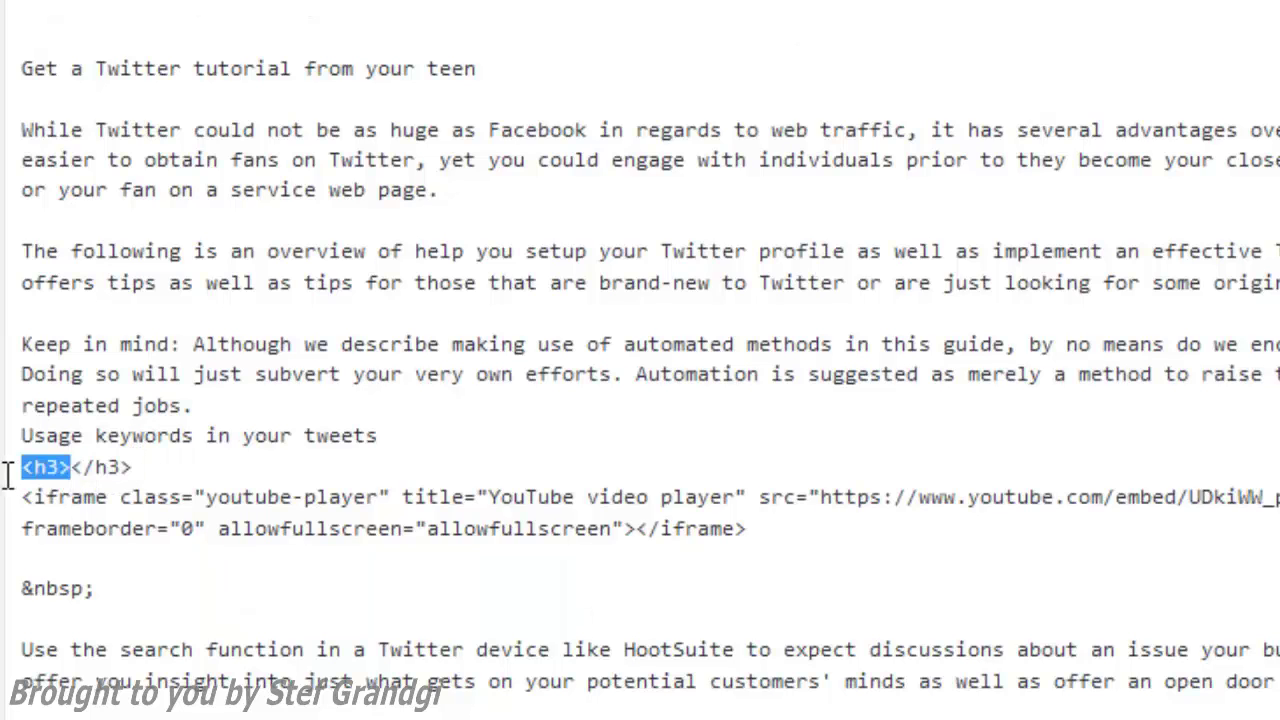
pyautogui.press('Delete')
pyautogui.click(24, 444)
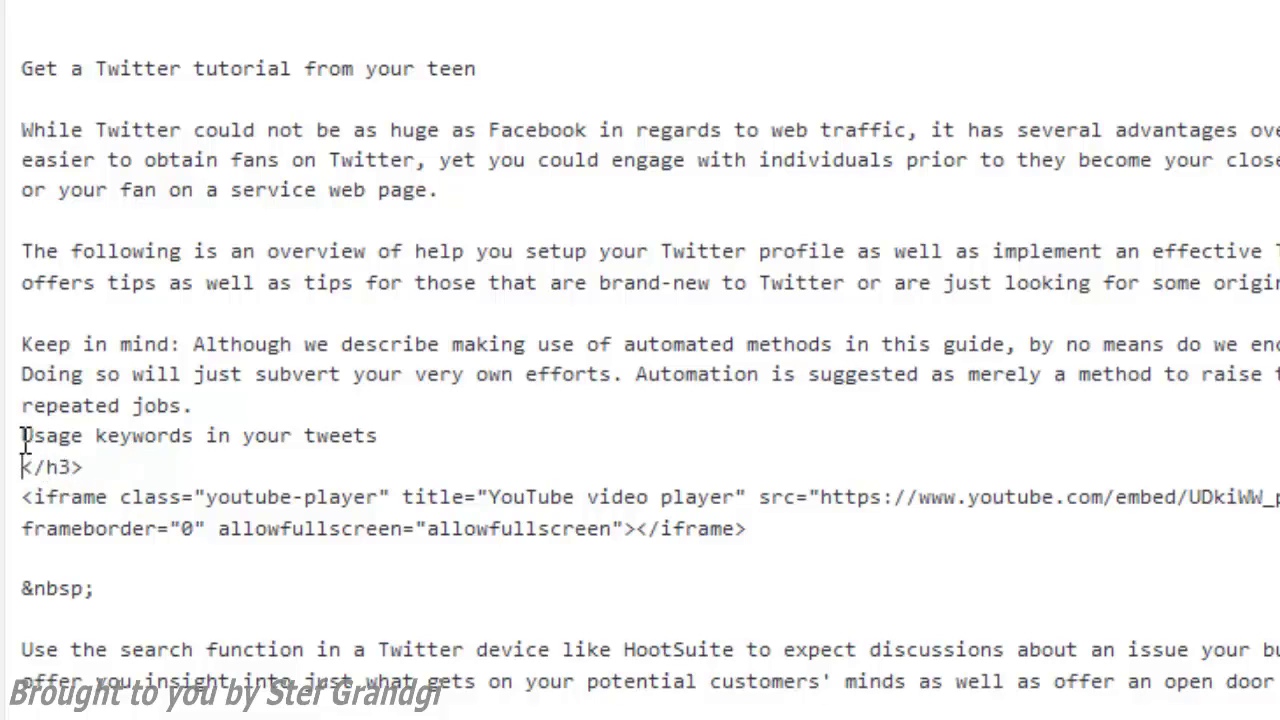
pyautogui.hotkey('ctrl', 'v')
# Return to the visual view, check the post's restored headings and publish the post.
pyautogui.scroll(-5, 357, 543)
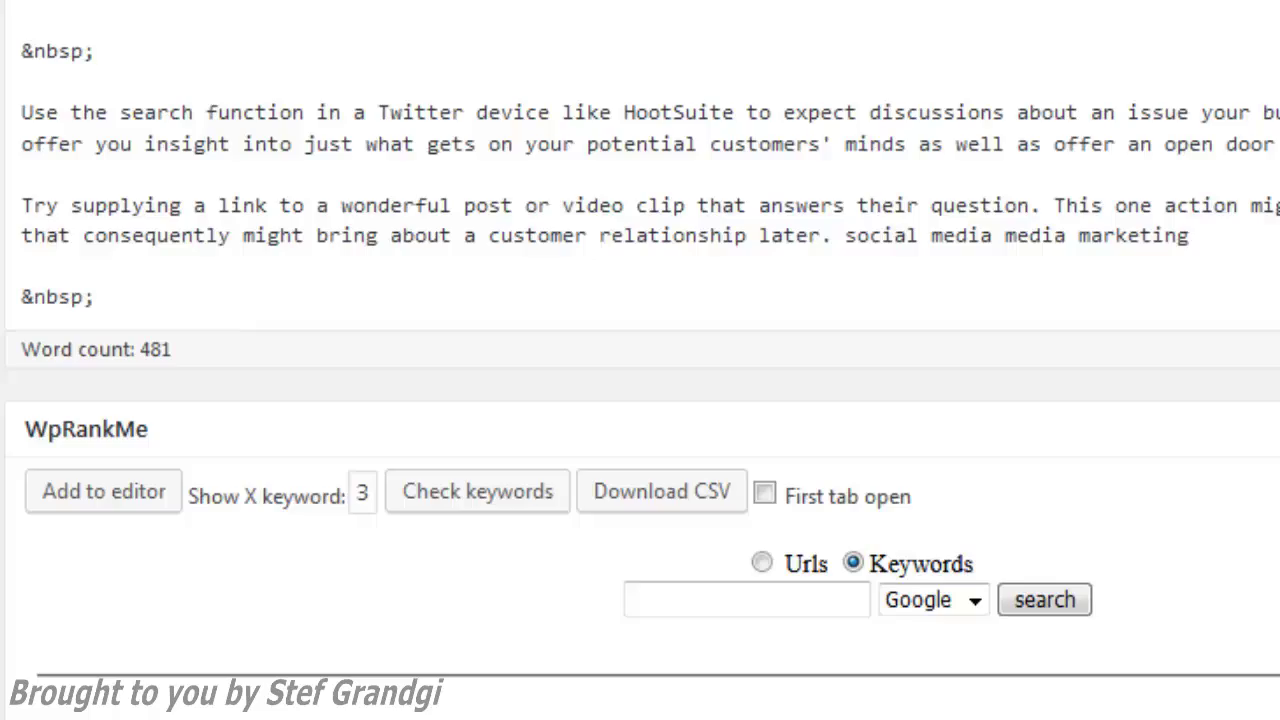
pyautogui.scroll(1, 640, 300)
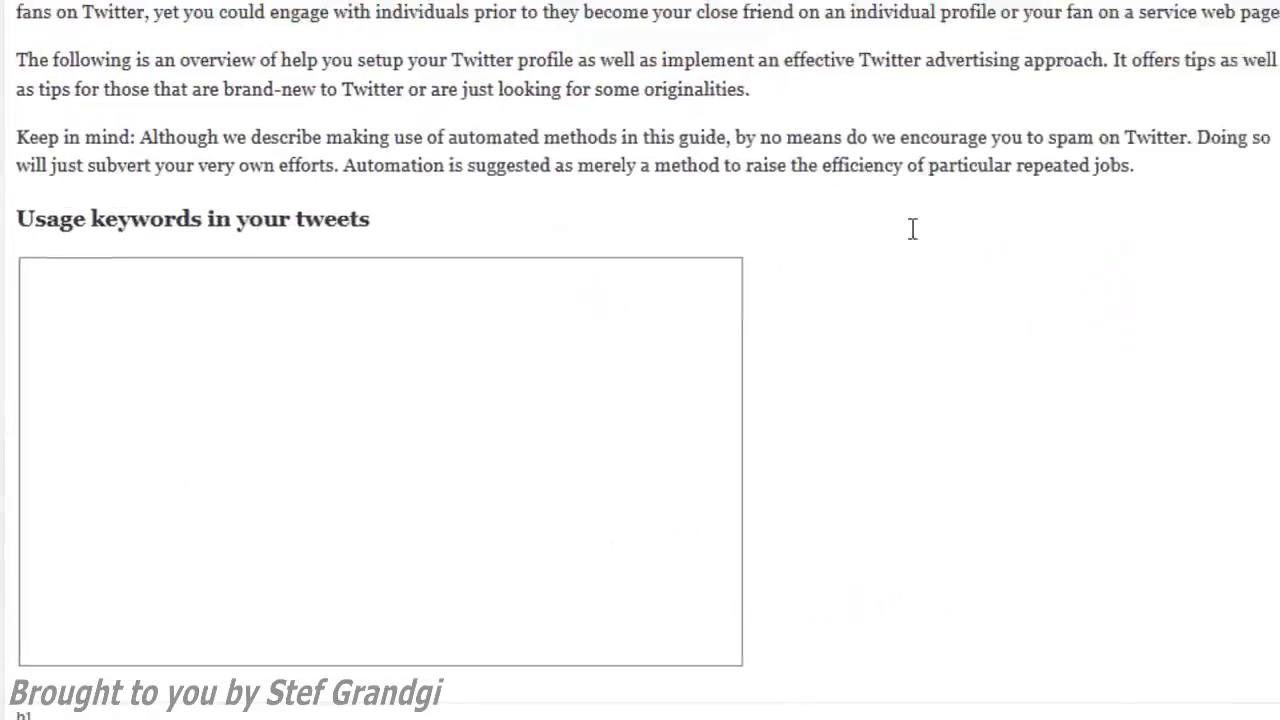
pyautogui.scroll(5, 788, 315)
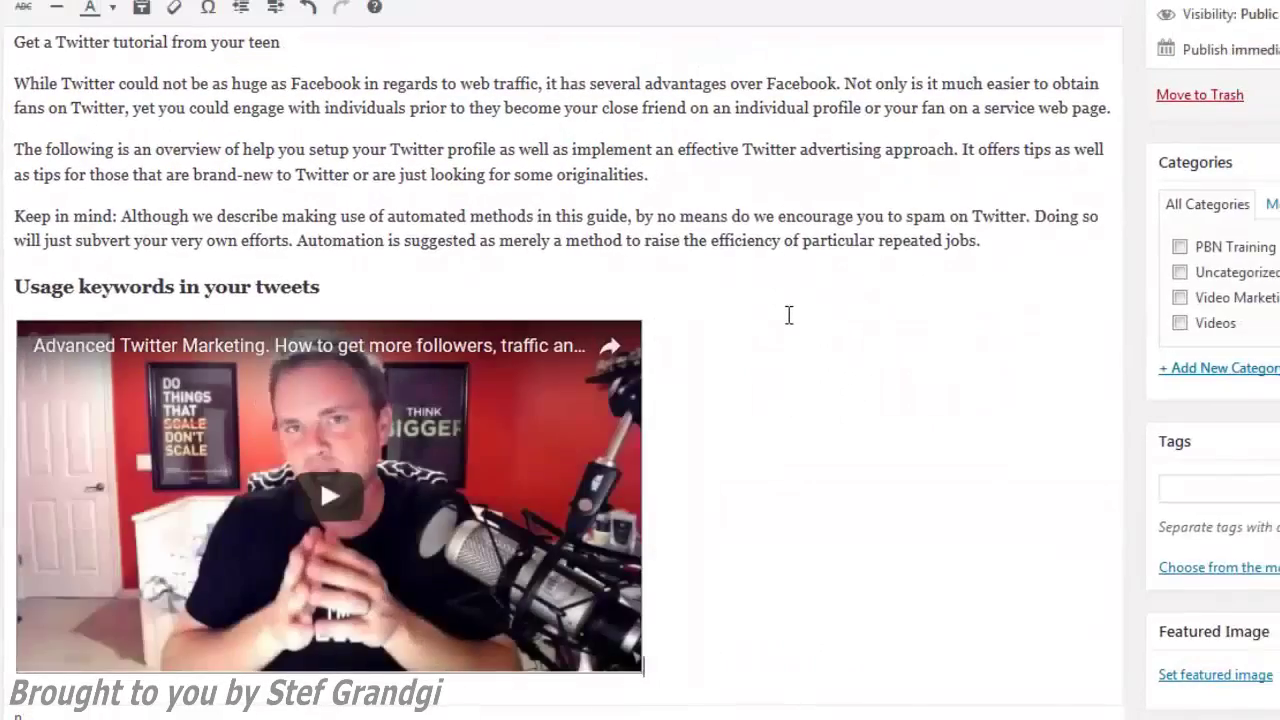
pyautogui.scroll(5, 788, 315)
pyautogui.scroll(-10, 788, 315)
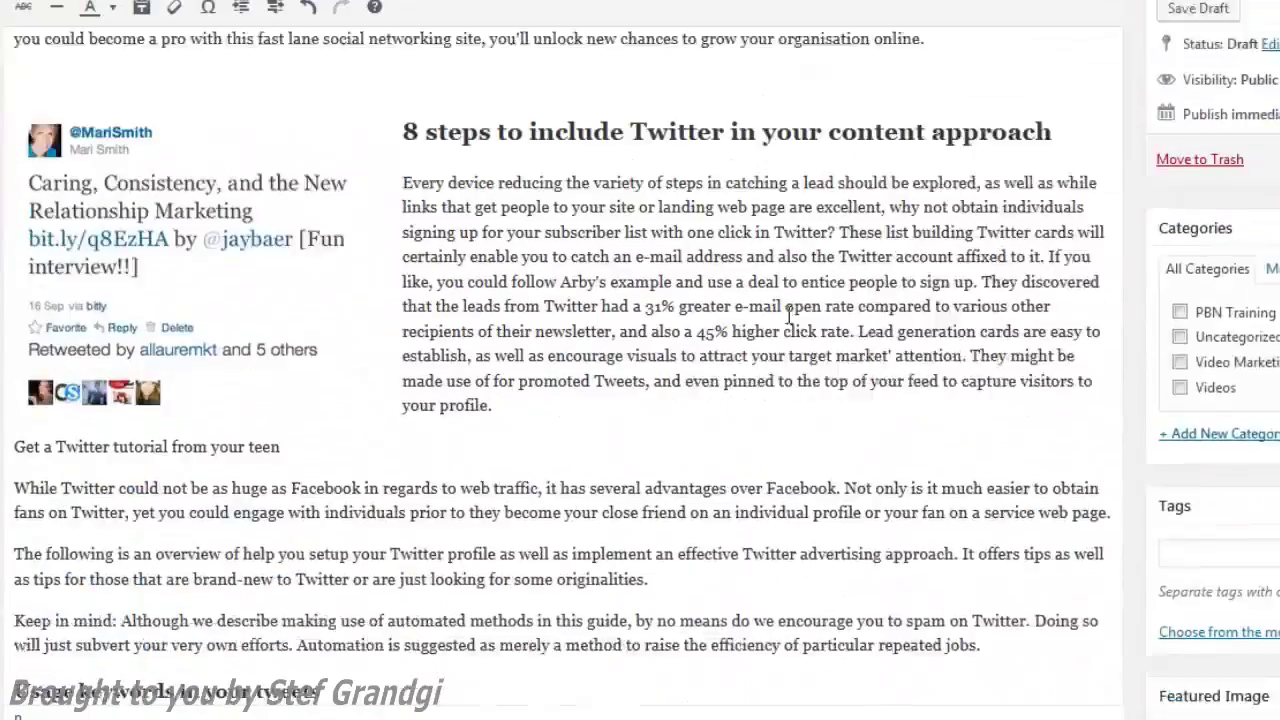
pyautogui.scroll(5, 788, 315)
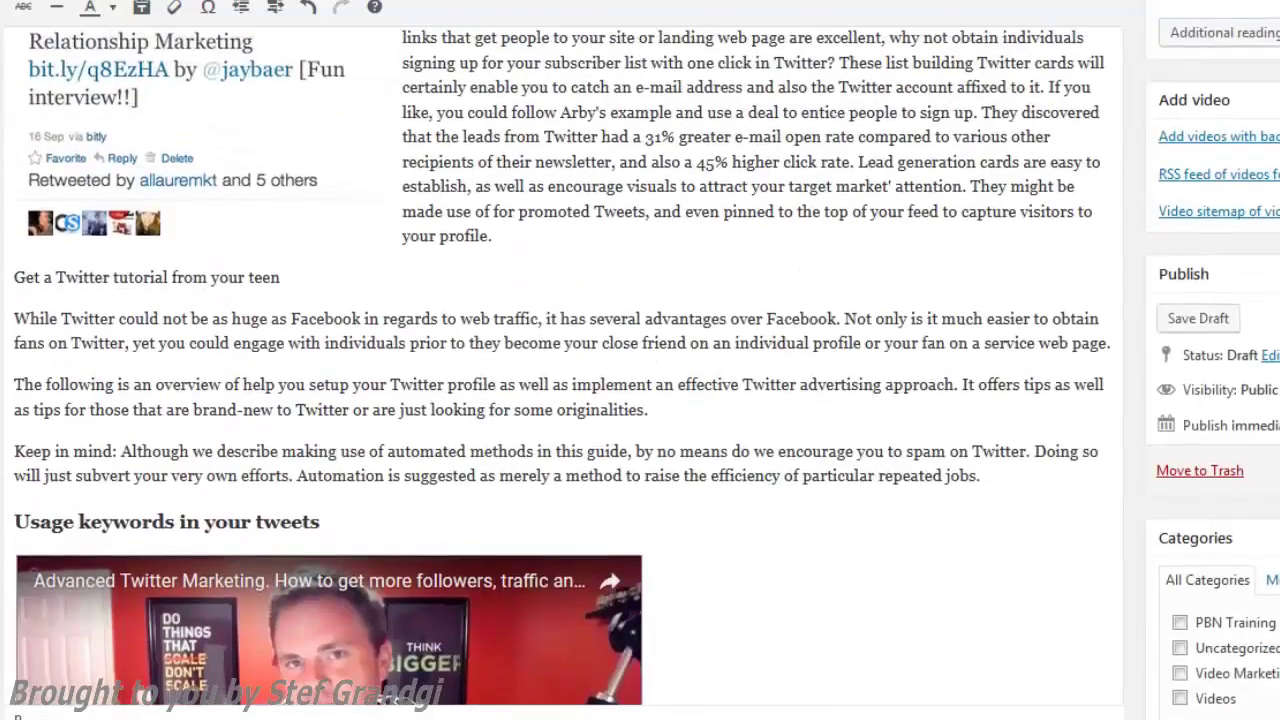
pyautogui.scroll(6, 1086, 600)
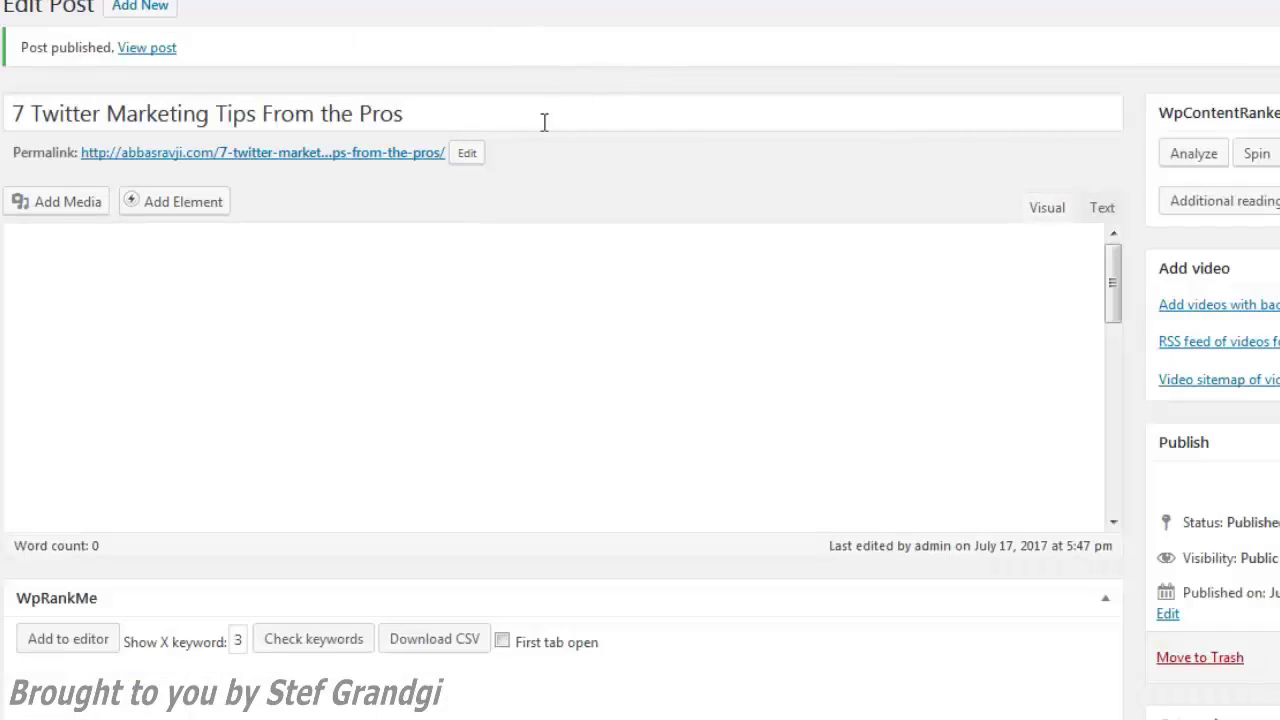
# Open the published post from its permalink in a separate tab and look through the live page.
pyautogui.rightClick(386, 157)
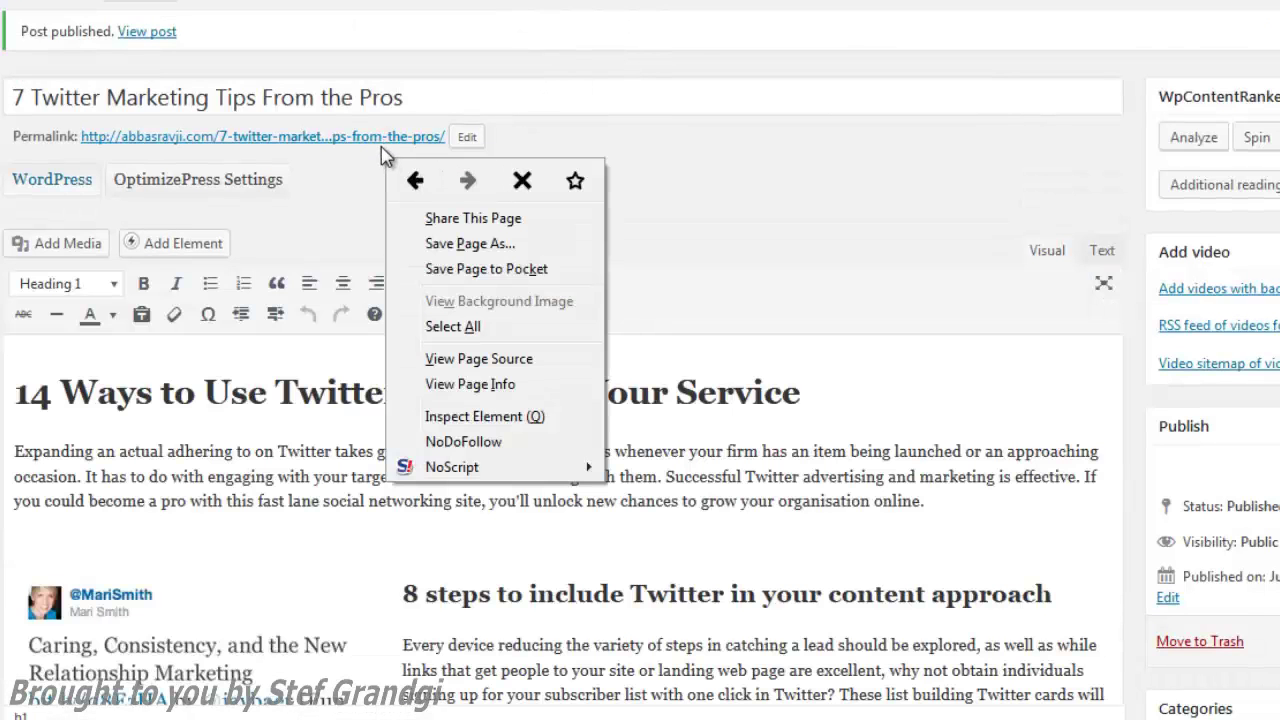
pyautogui.click(390, 140)
pyautogui.rightClick(390, 140)
pyautogui.click(460, 340)
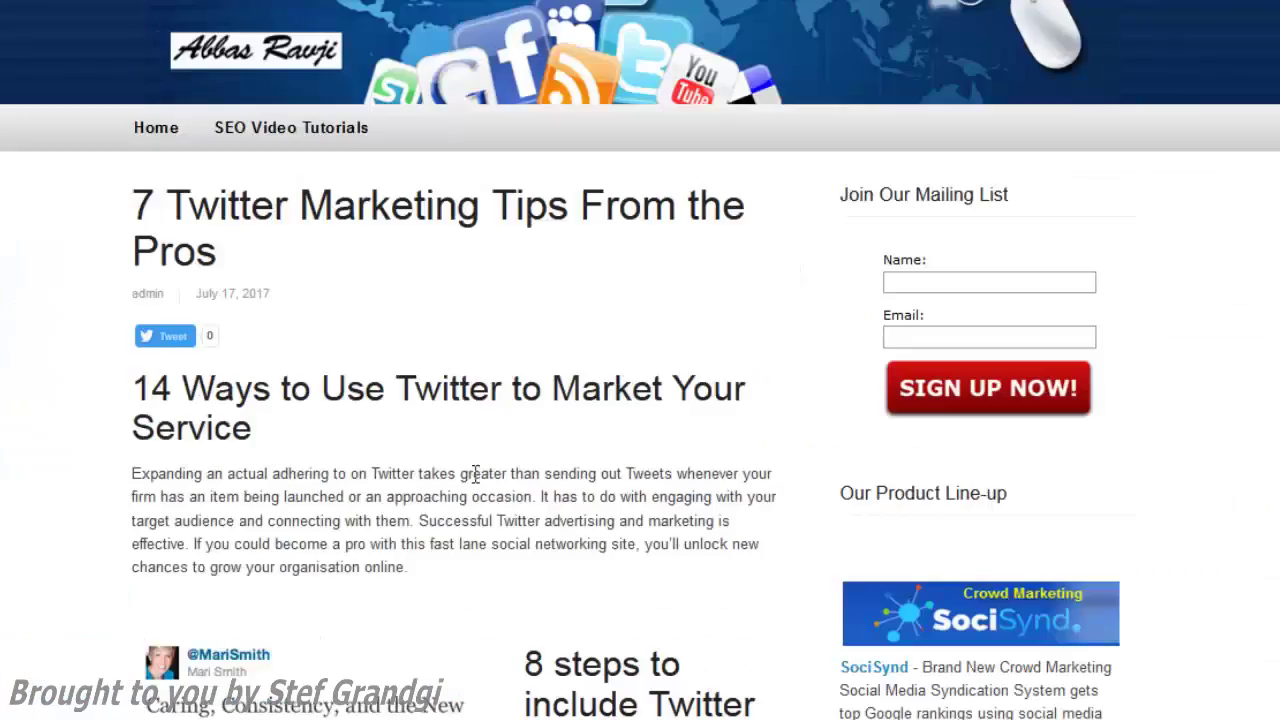
pyautogui.scroll(-5, 505, 518)
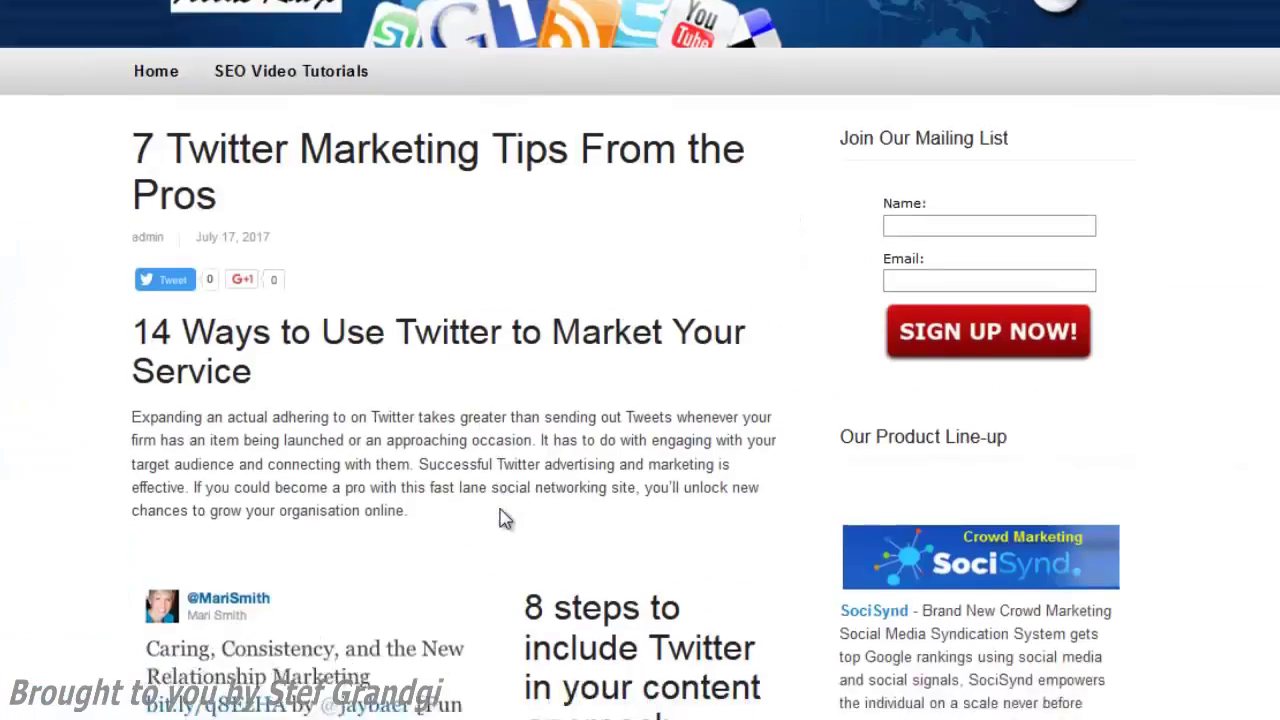
pyautogui.scroll(-10, 515, 520)
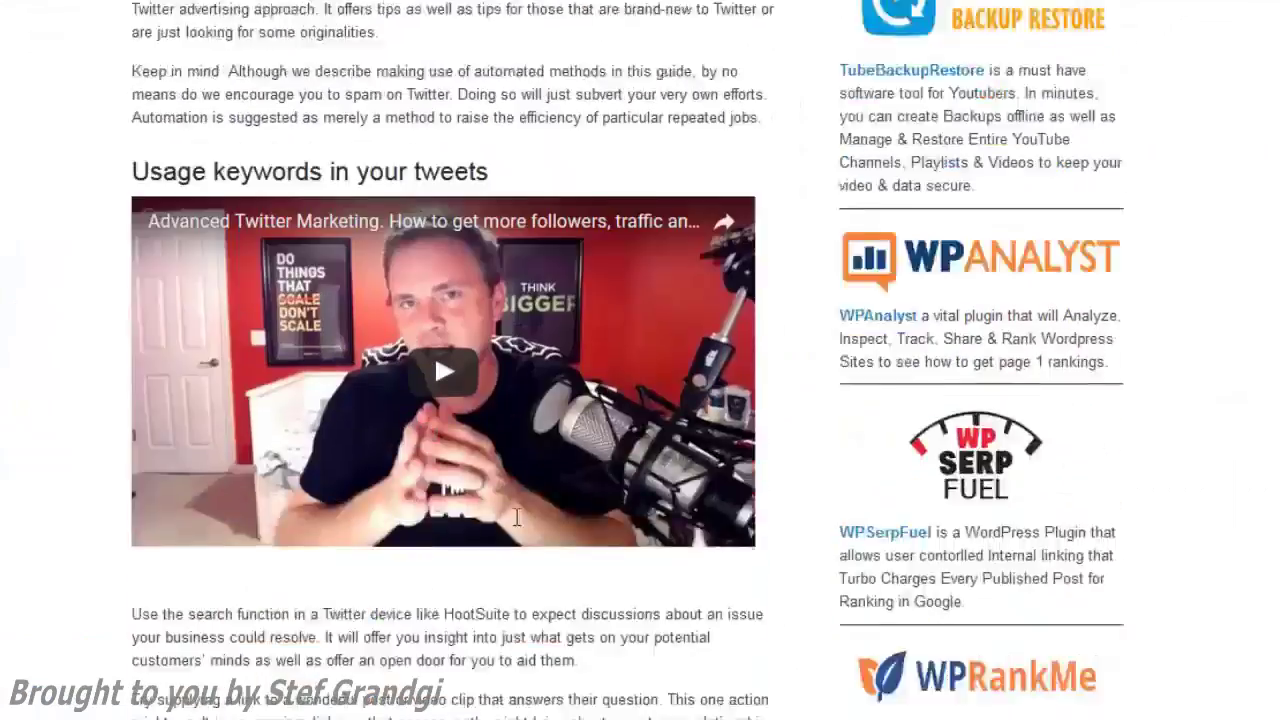
pyautogui.scroll(13, 516, 516)
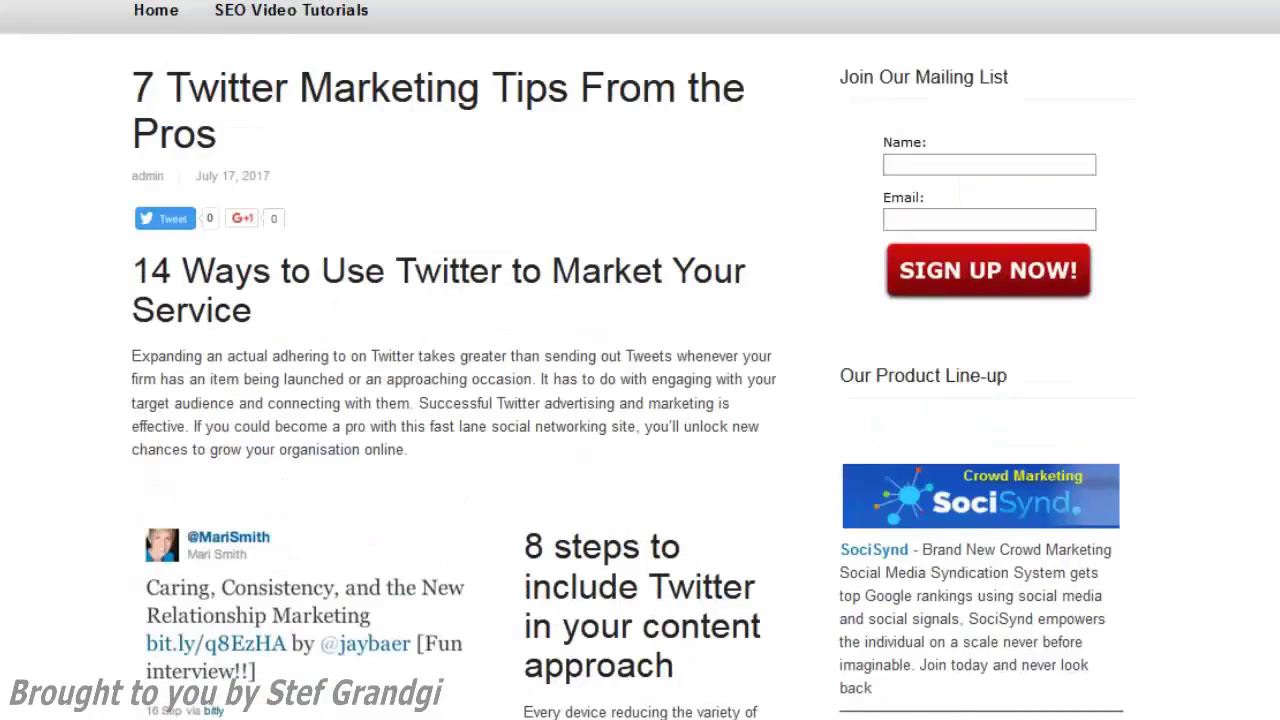
# Compare the live post's title with the "14 Ways to Use Twitter to Market Your Service" heading.
pyautogui.rightClick(250, 1)
pyautogui.press('Escape')
pyautogui.moveTo(158, 270); pyautogui.dragTo(226, 309)
pyautogui.click(139, 95)
pyautogui.moveTo(148, 92); pyautogui.dragTo(206, 132)
pyautogui.click(206, 132)
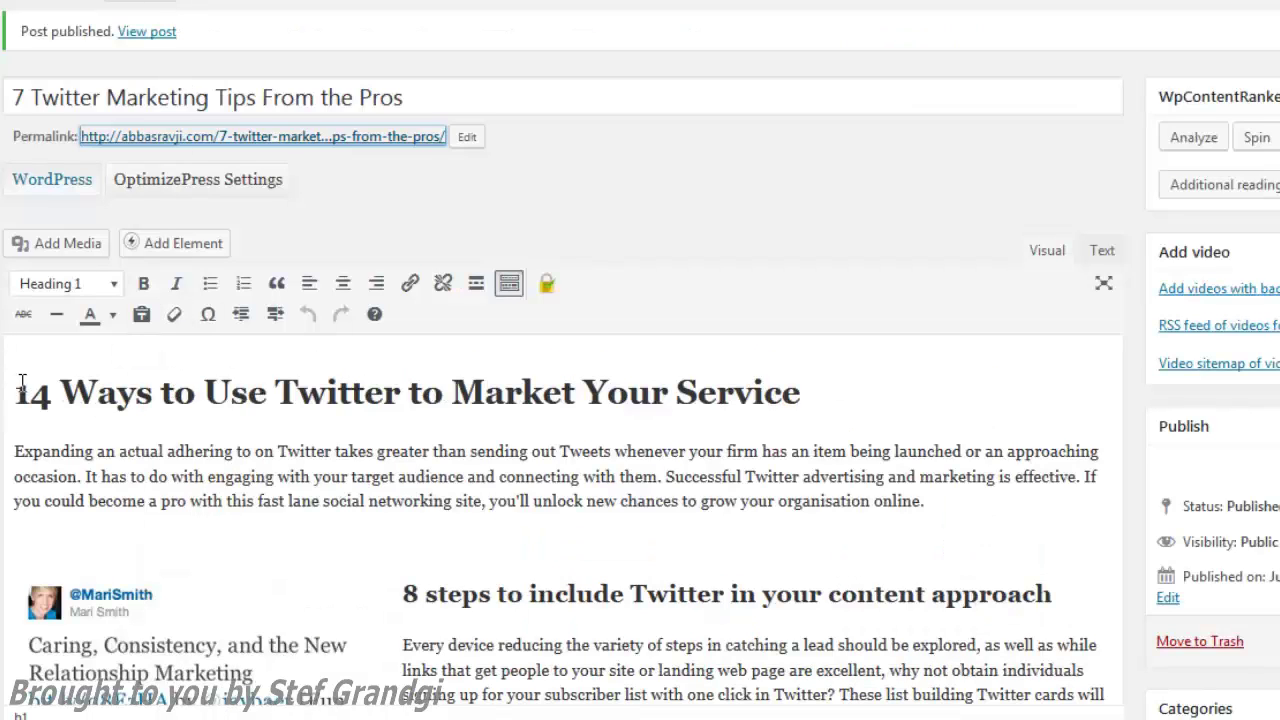
# Change the "14 Ways to Use Twitter to Market Your Service" heading to h3, starting with its opening tag in the HTML source, and update the post.
pyautogui.click(21, 385)
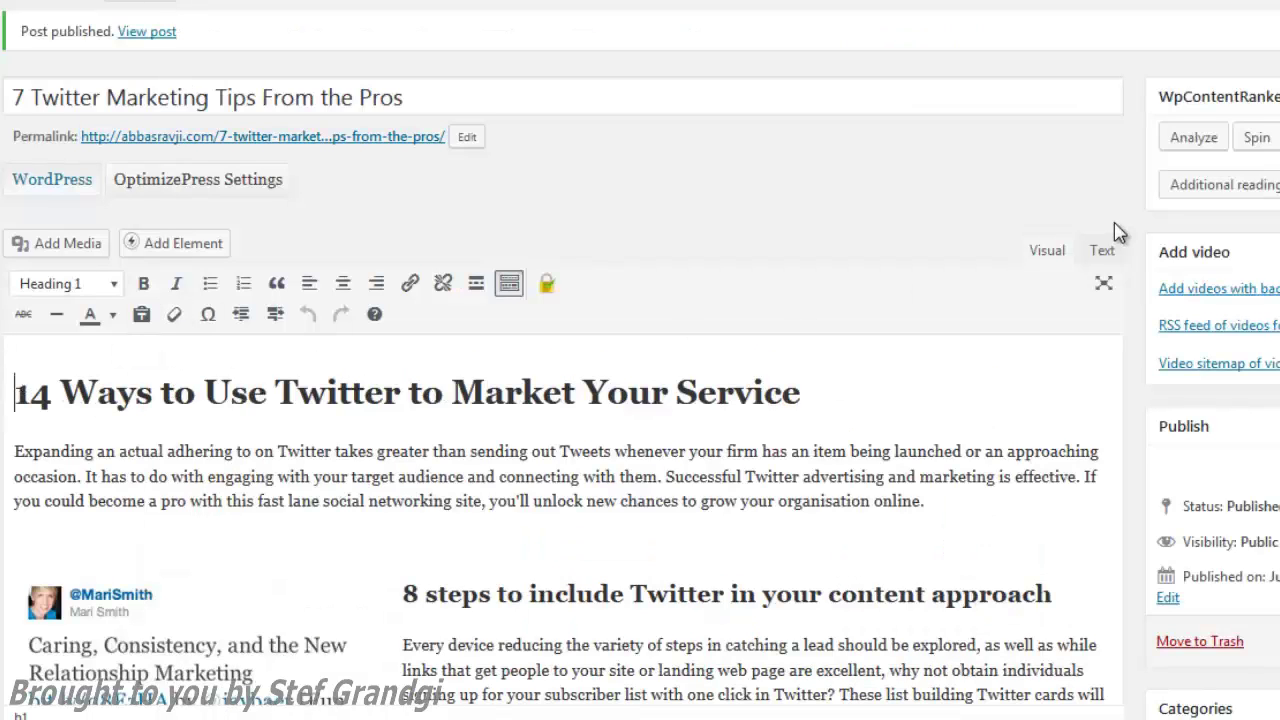
pyautogui.click(1108, 251)
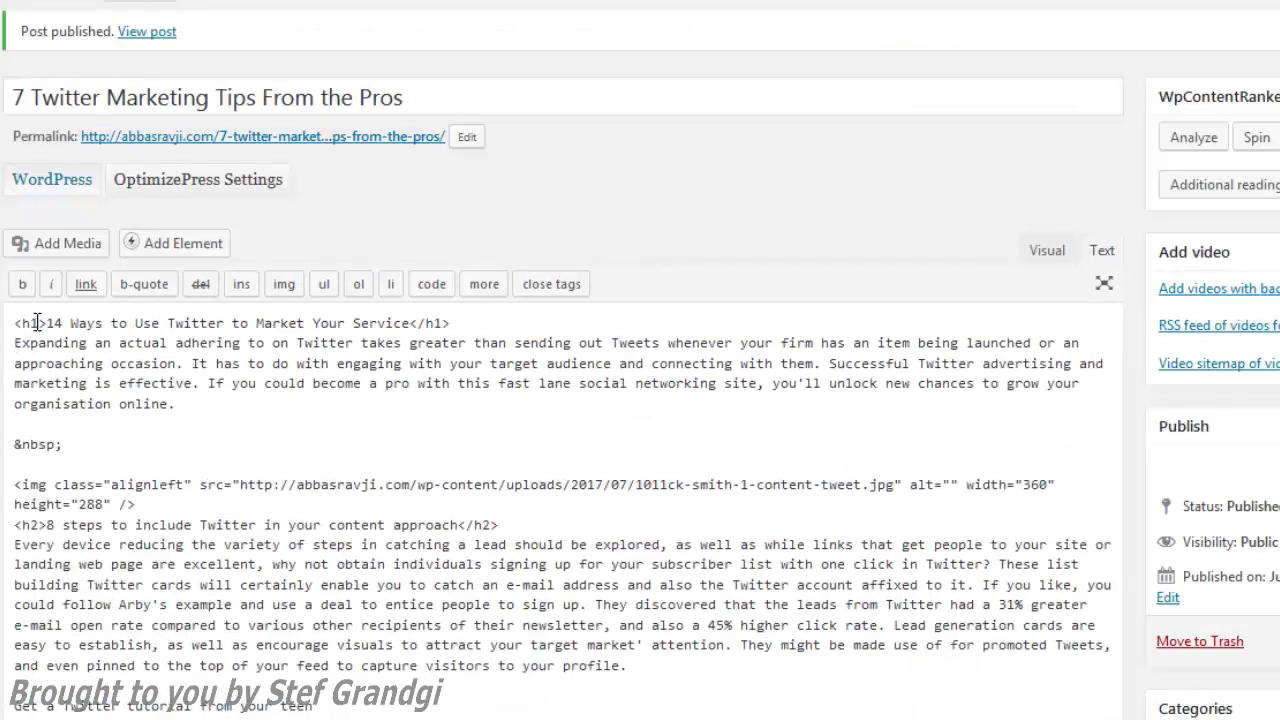
pyautogui.press('Right')
pyautogui.press('Right')
pyautogui.press('Right')
pyautogui.press('BackSpace')
pyautogui.write('3')
pyautogui.click(1046, 256)
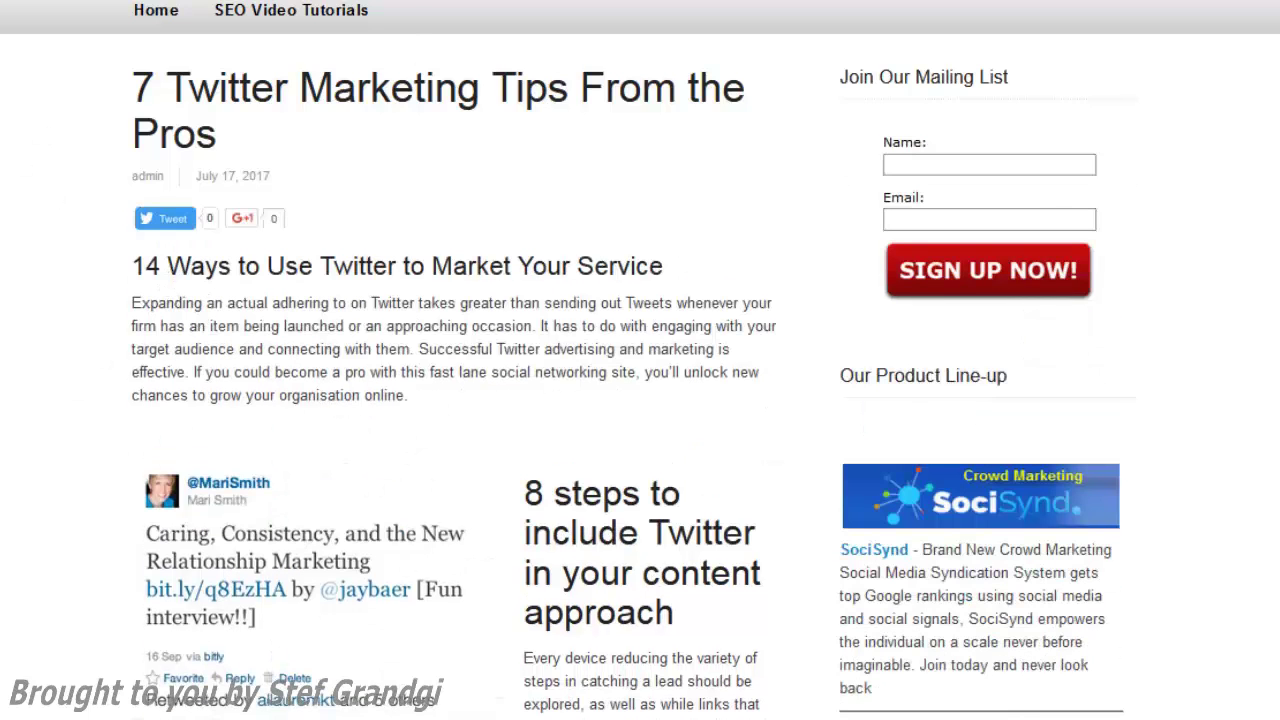
# Run a Copyscape check on the live "7 Twitter Marketing Tips From the Pros" post using its page URL.
pyautogui.rightClick(270, 2)
pyautogui.press('Escape')
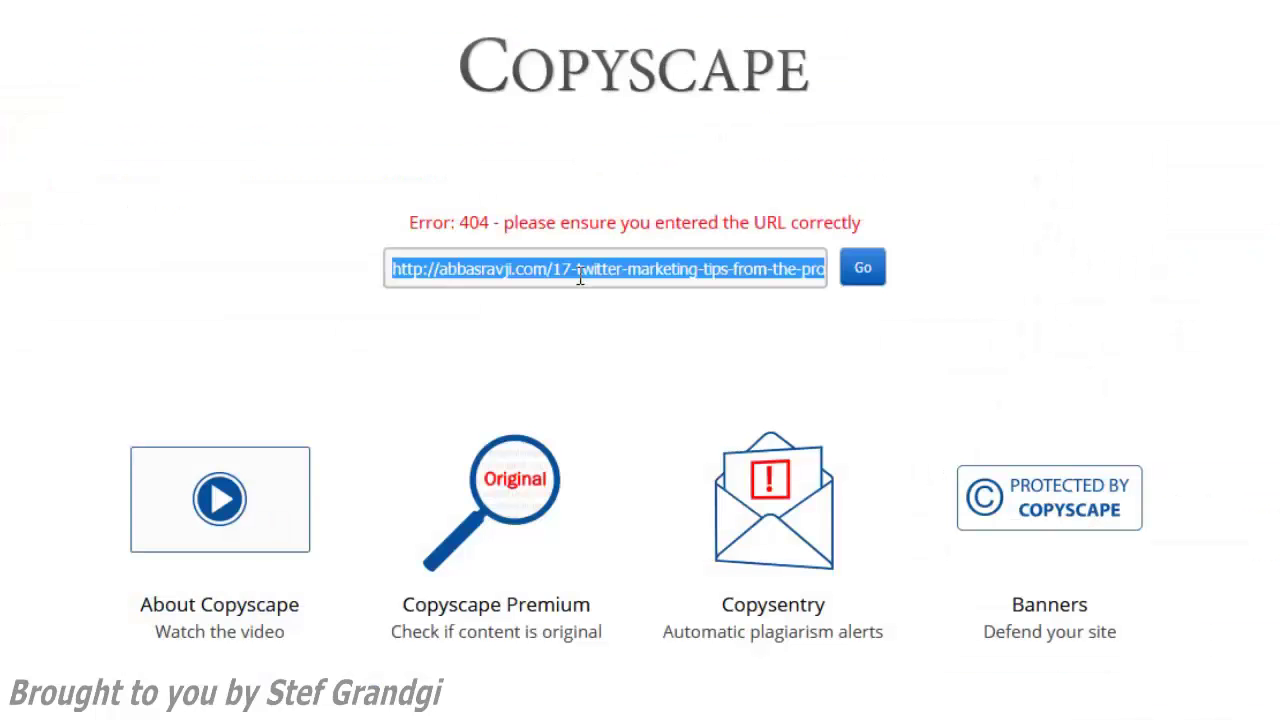
pyautogui.write('http://abbasravji.com/7-twitter-marketing-tips-from-the-pros/')
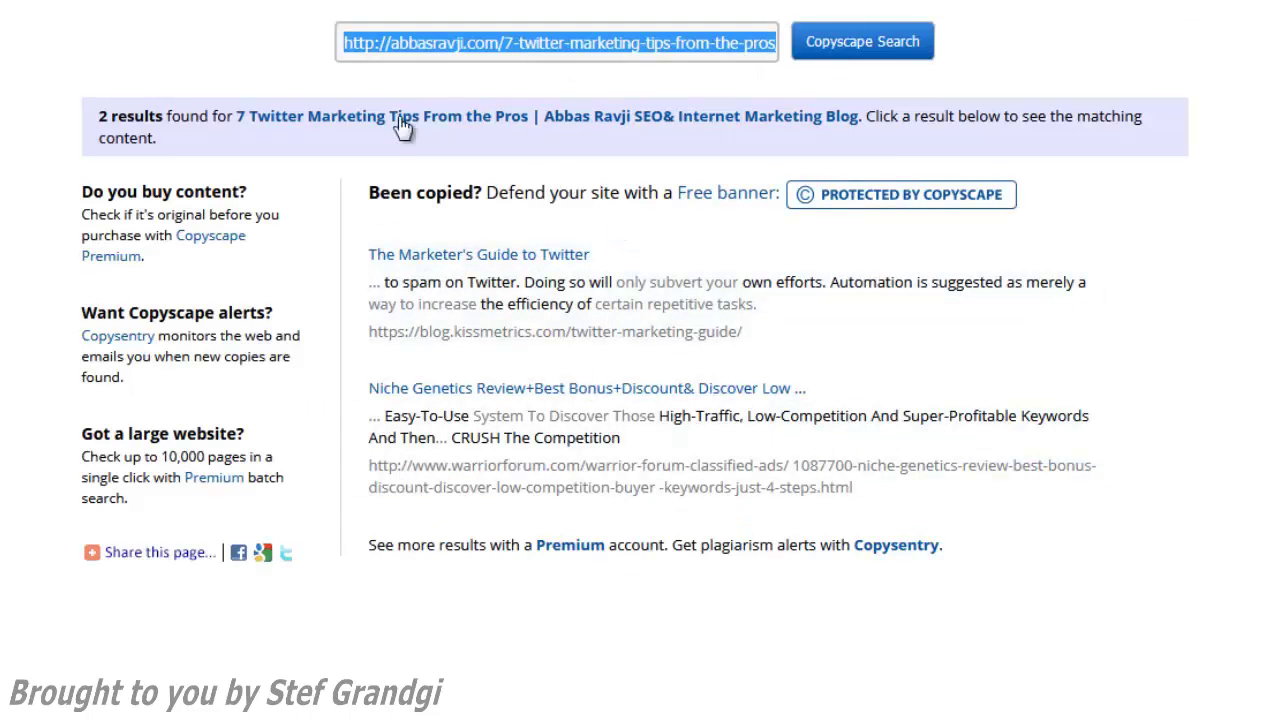
# Examine the matching content highlighted for "The Marketer's Guide to Twitter" and the Niche Genetics Review results.
pyautogui.click(450, 278)
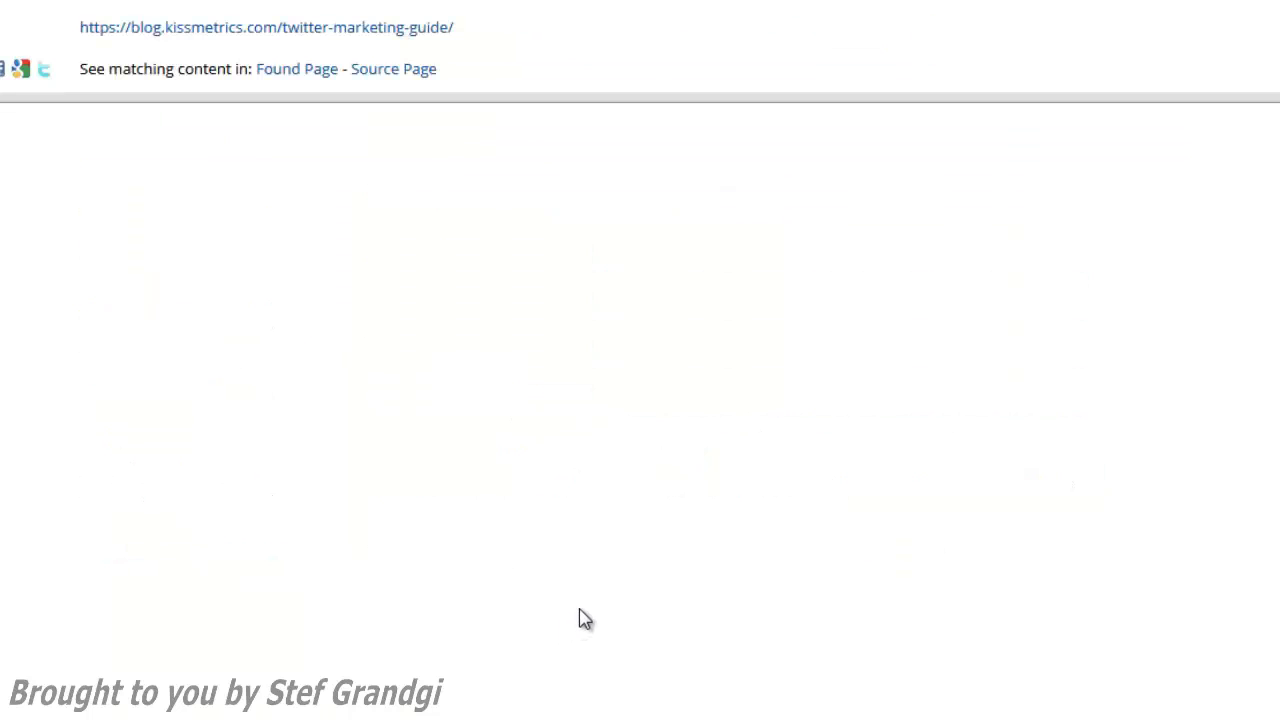
pyautogui.scroll(2, 300, 50)
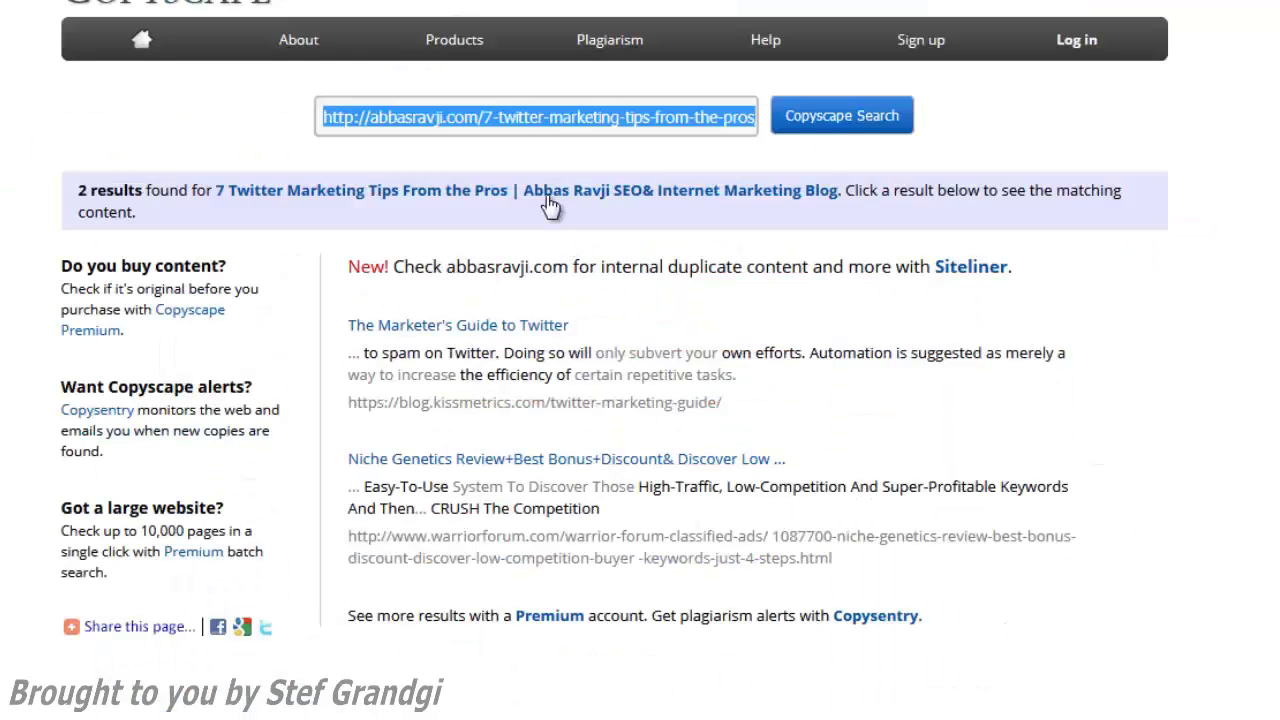
pyautogui.click(483, 470)
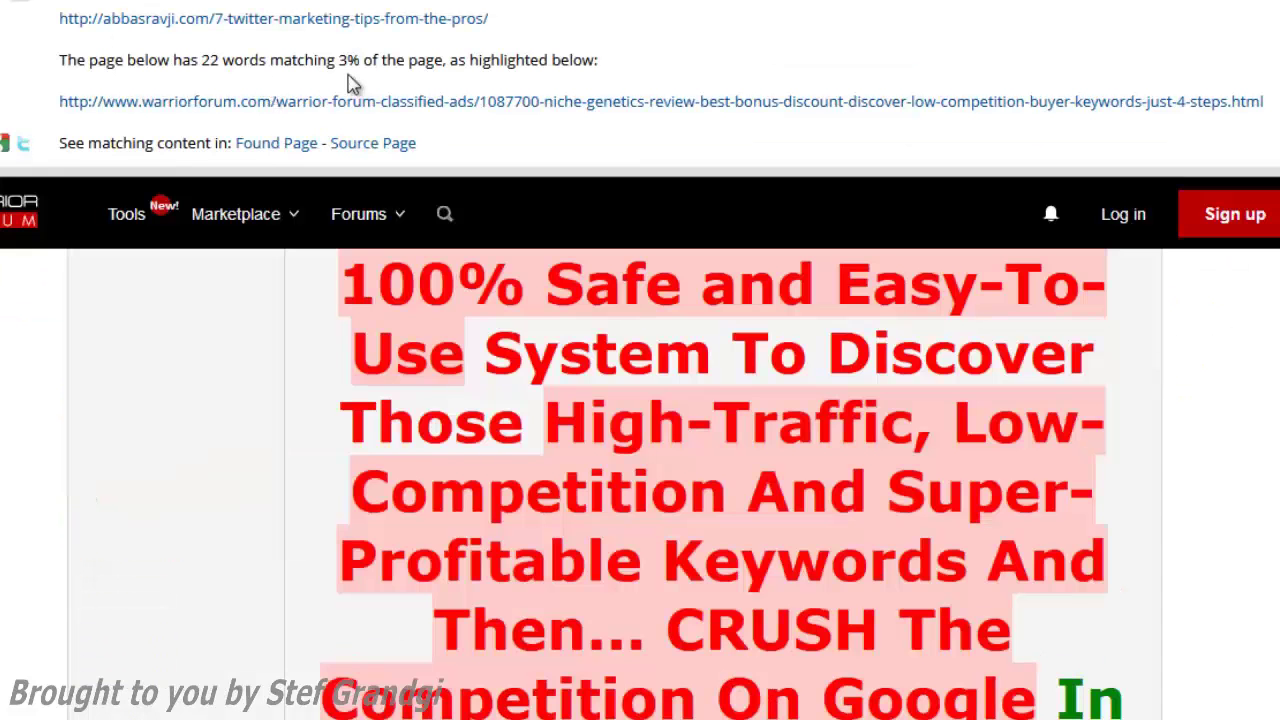
pyautogui.scroll(-2, 667, 478)
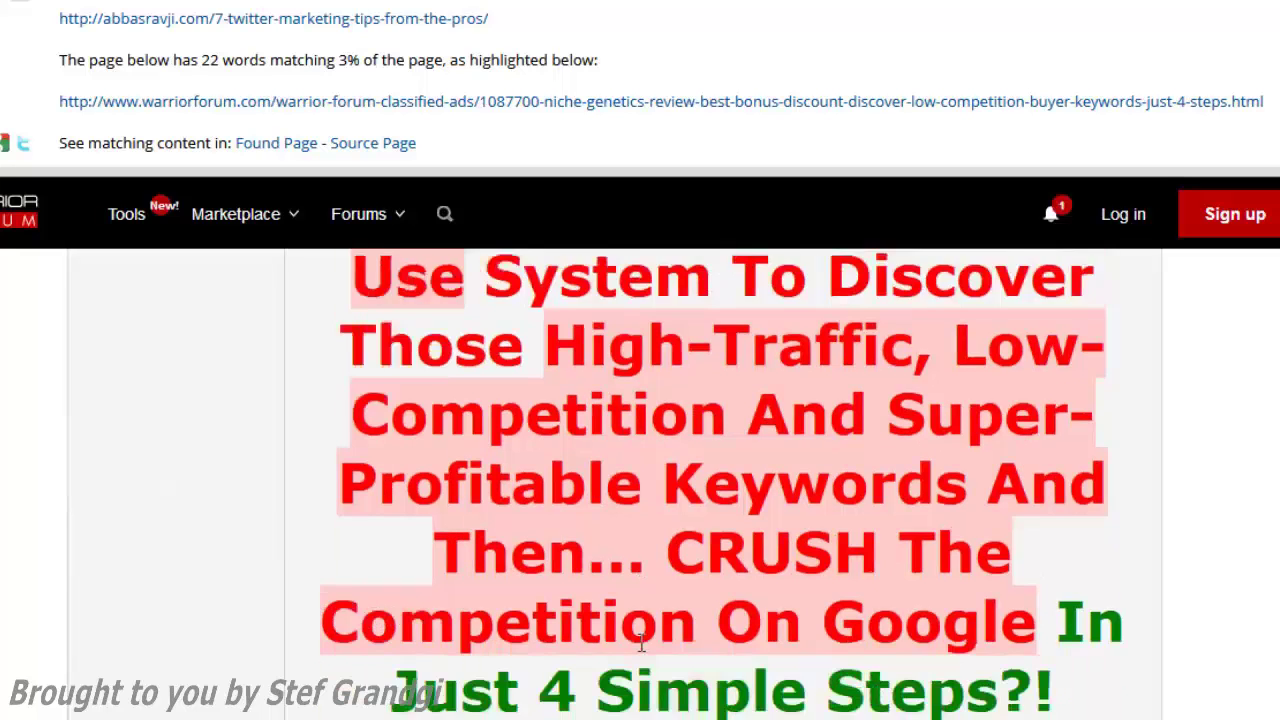
pyautogui.scroll(2, 703, 330)
# Look through the live post and its product sidebar, and compare it with the "The Marketer's Guide to Twitter" match in Copyscape.
pyautogui.scroll(4, 703, 330)
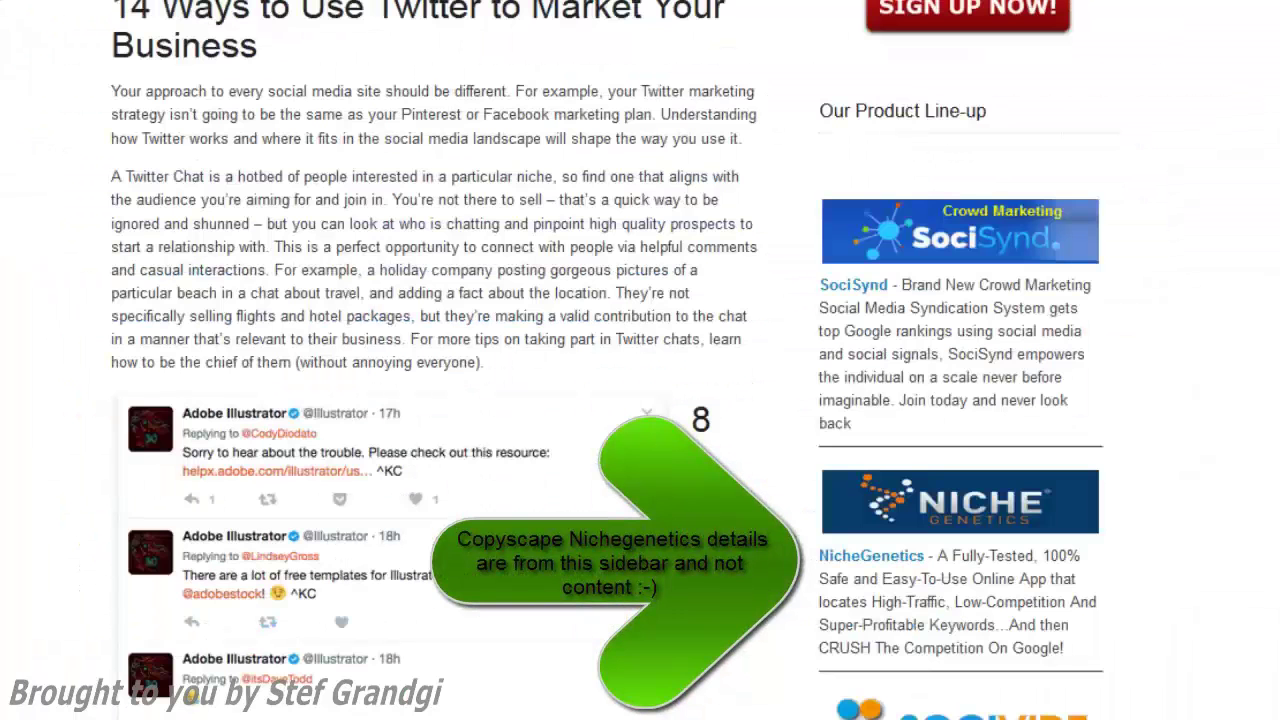
pyautogui.scroll(-10, 372, 340)
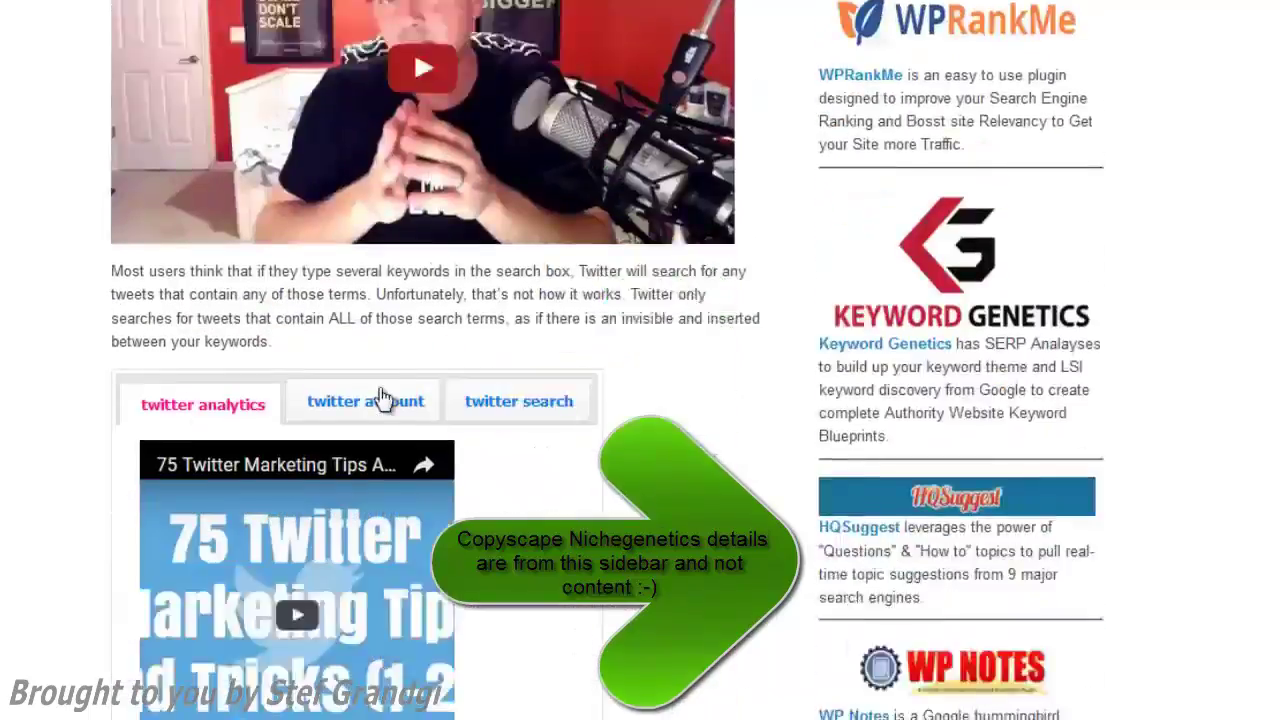
pyautogui.scroll(-3, 384, 398)
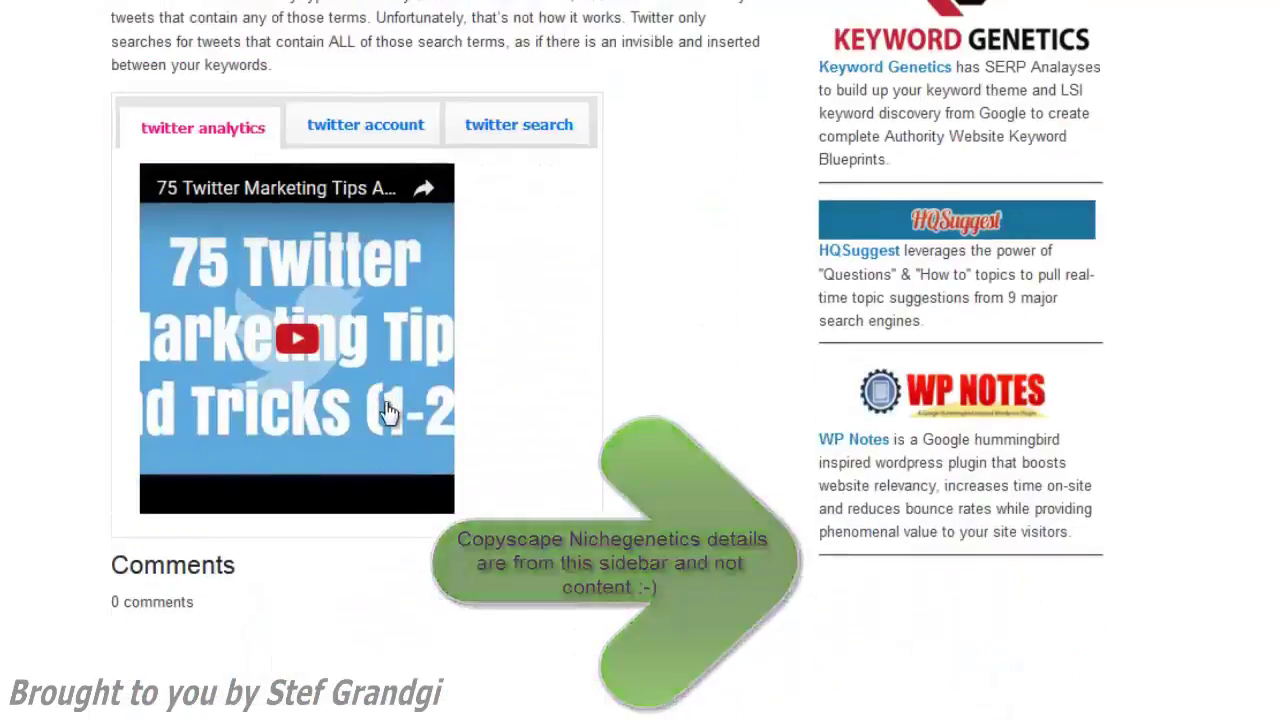
pyautogui.scroll(15, 400, 440)
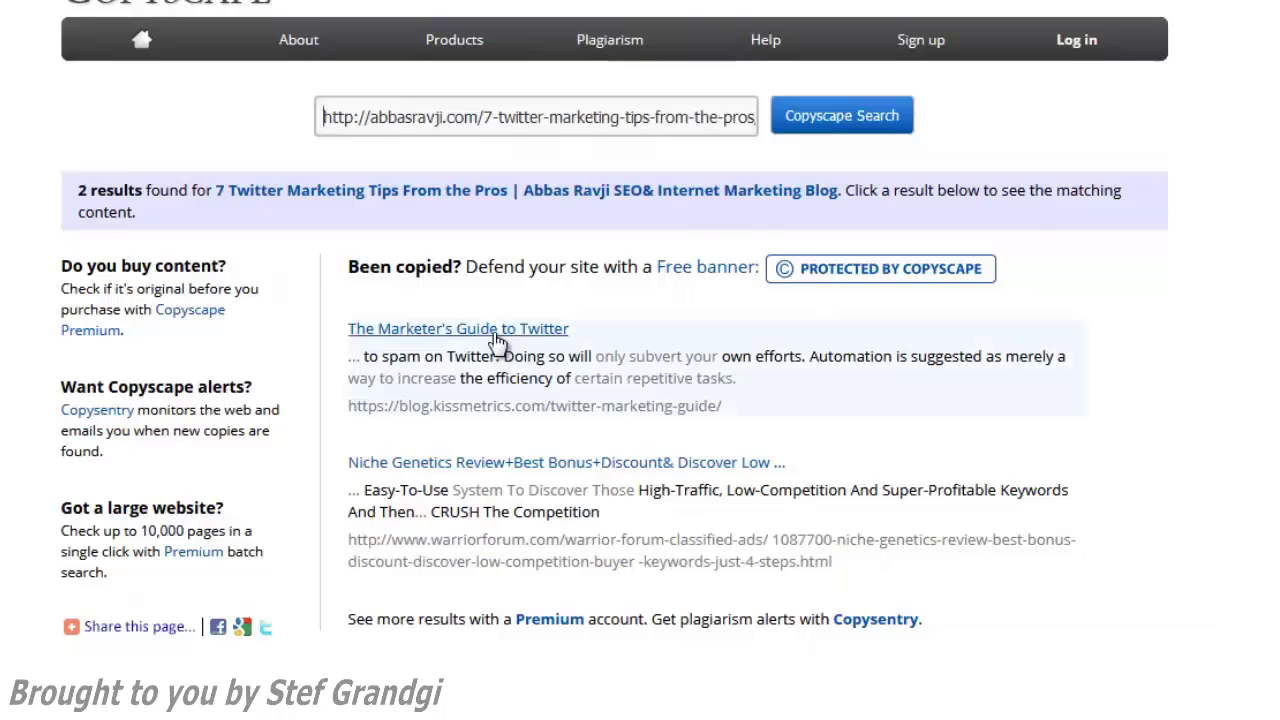
pyautogui.click(497, 341)
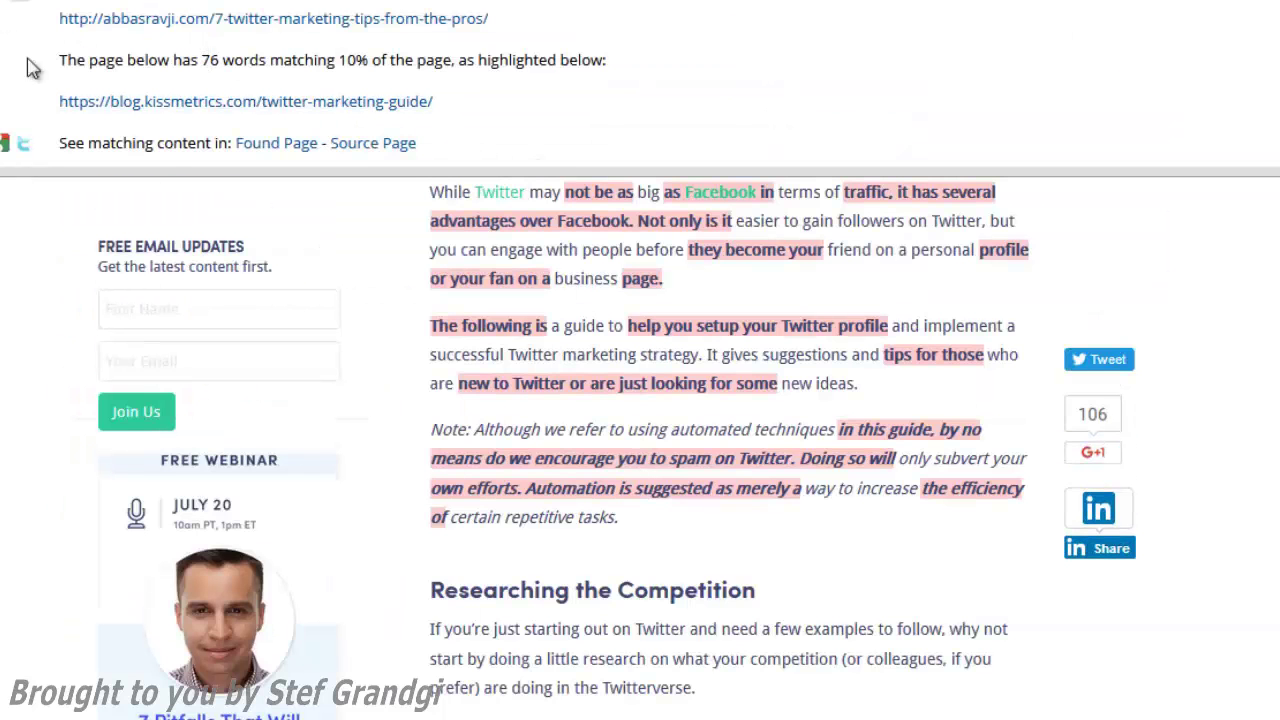
pyautogui.hotkey('alt', 'Left')
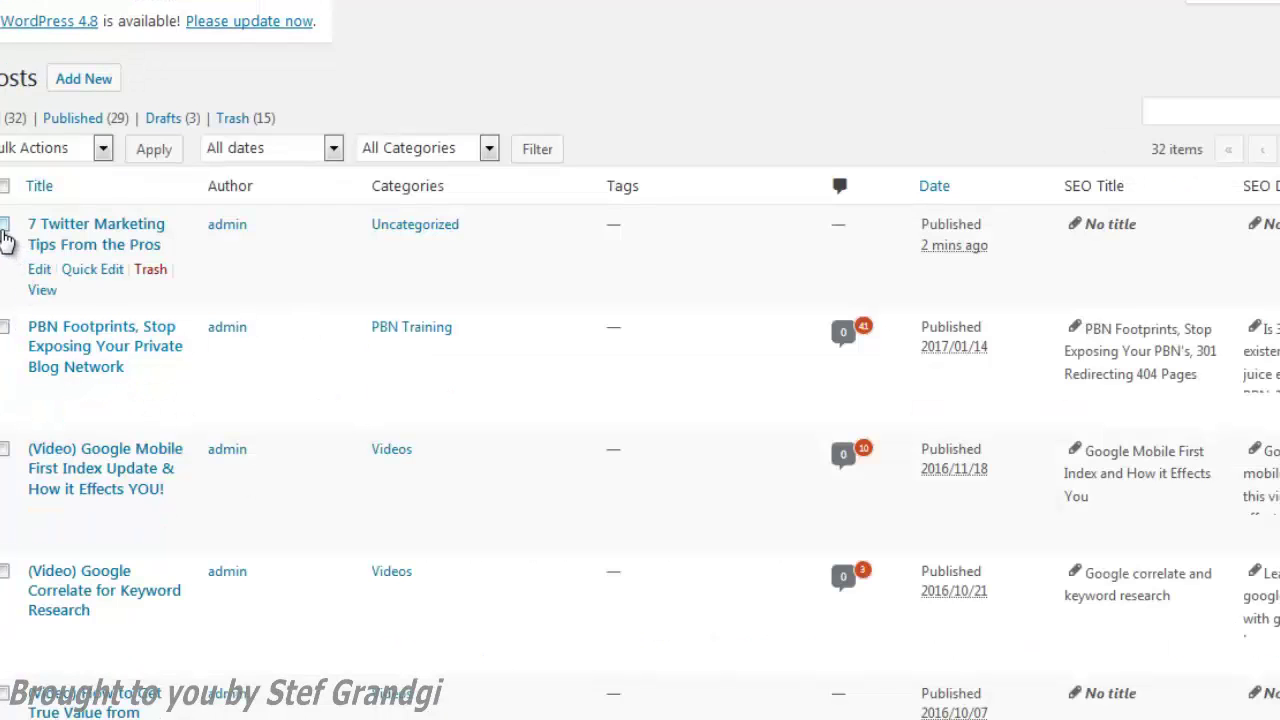
# Trash the "7 Twitter Marketing Tips From the Pros" post and open "(Video) Google Mobile First Index Update & How it Effects YOU!" for editing.
pyautogui.click(151, 272)
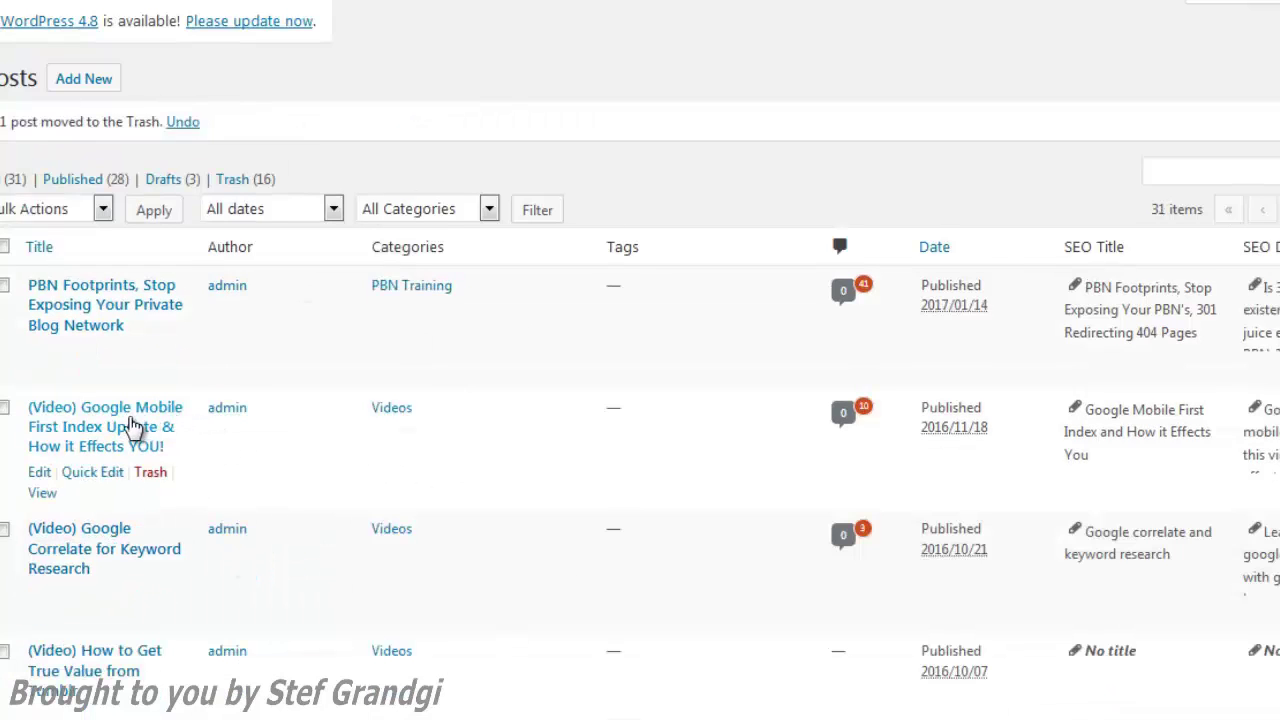
pyautogui.click(135, 426)
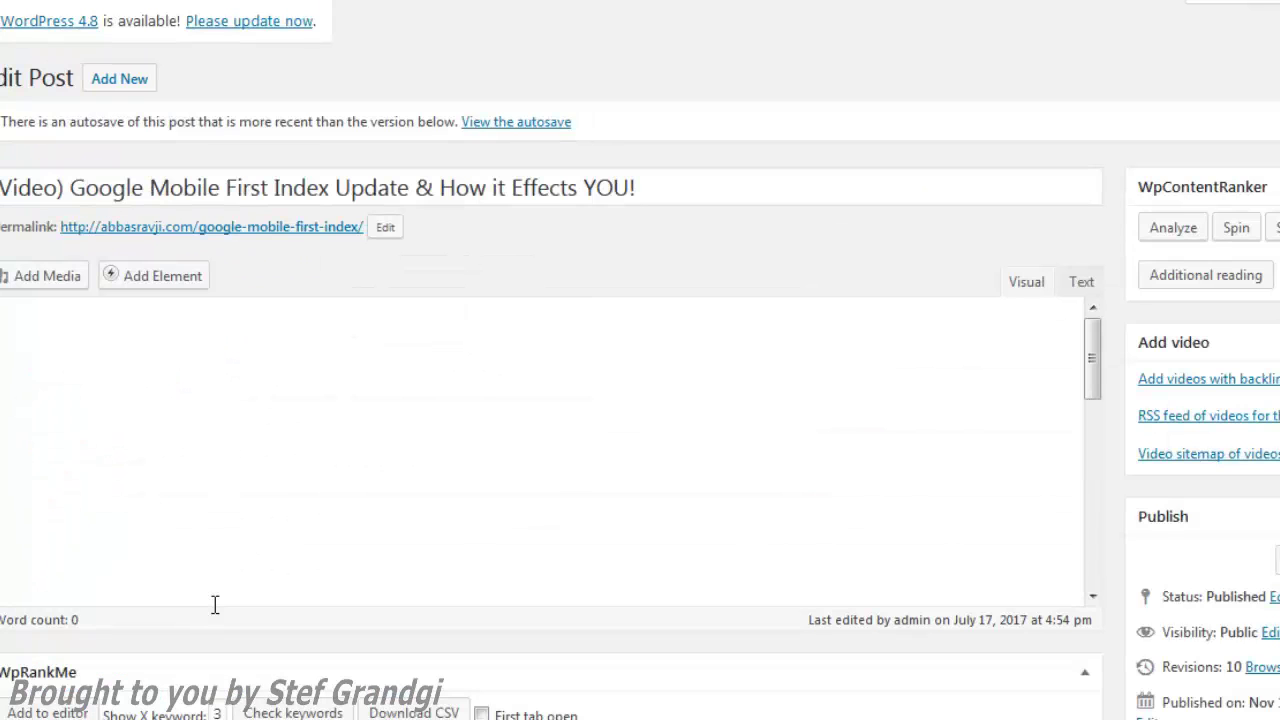
# Analyze the keyword "google mobile first index" in WpContentRanker with Google as the search engine.
pyautogui.click(1171, 213)
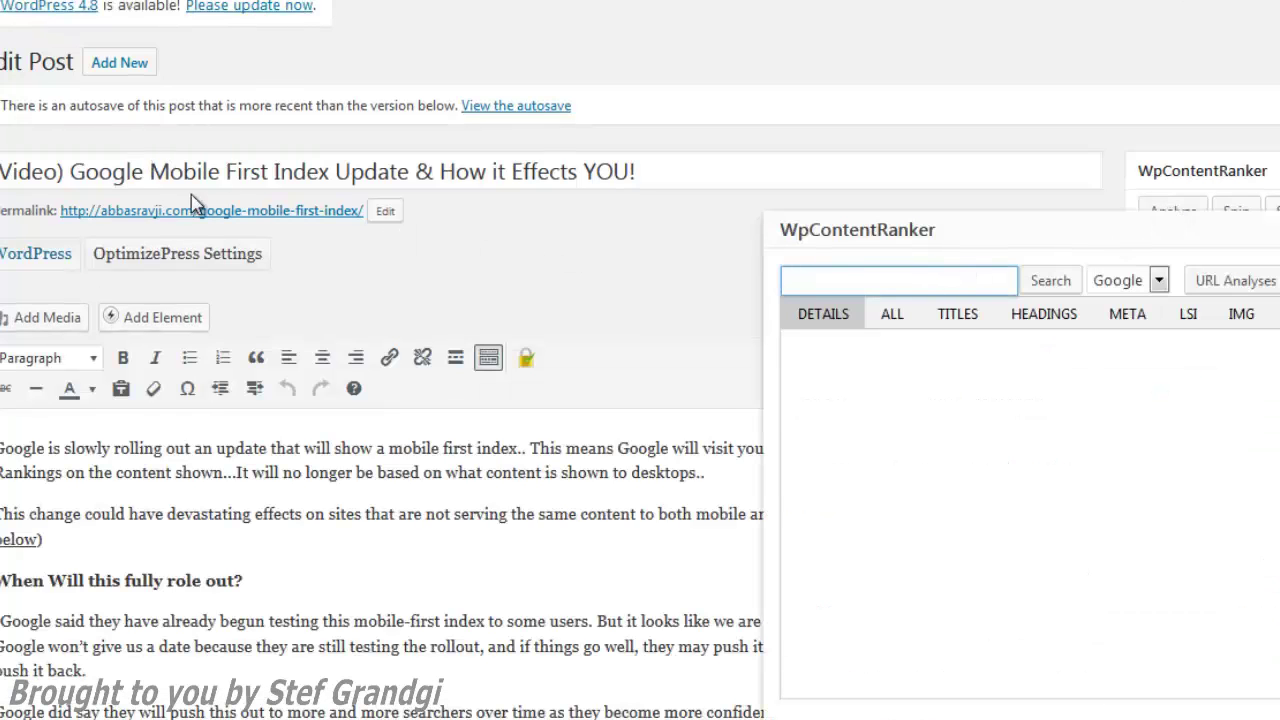
pyautogui.write('google mobile first index')
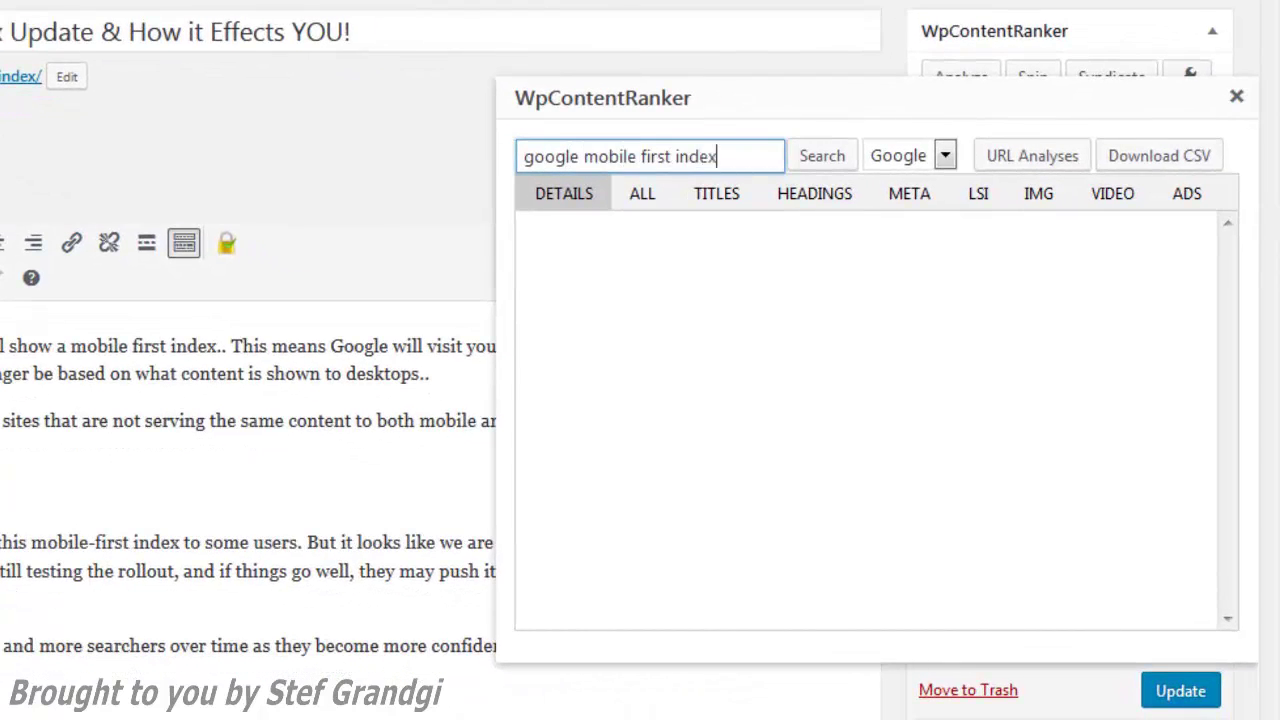
pyautogui.click(848, 152)
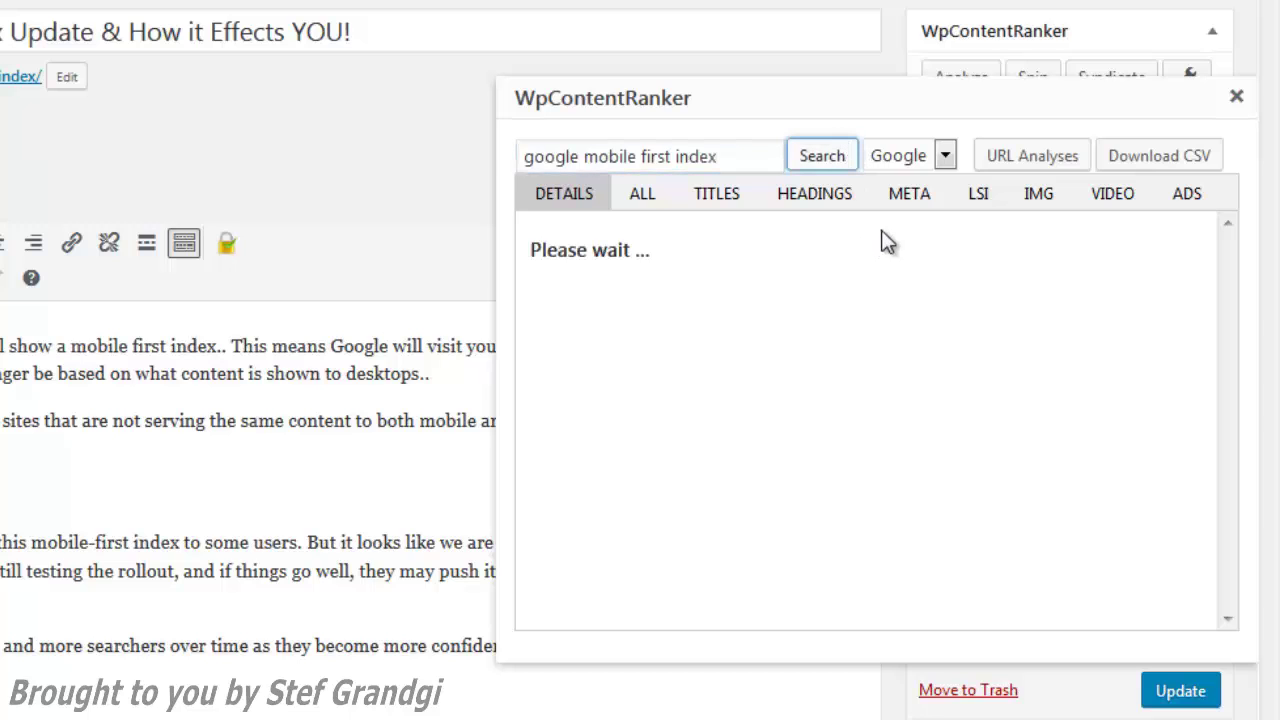
pyautogui.click(913, 160)
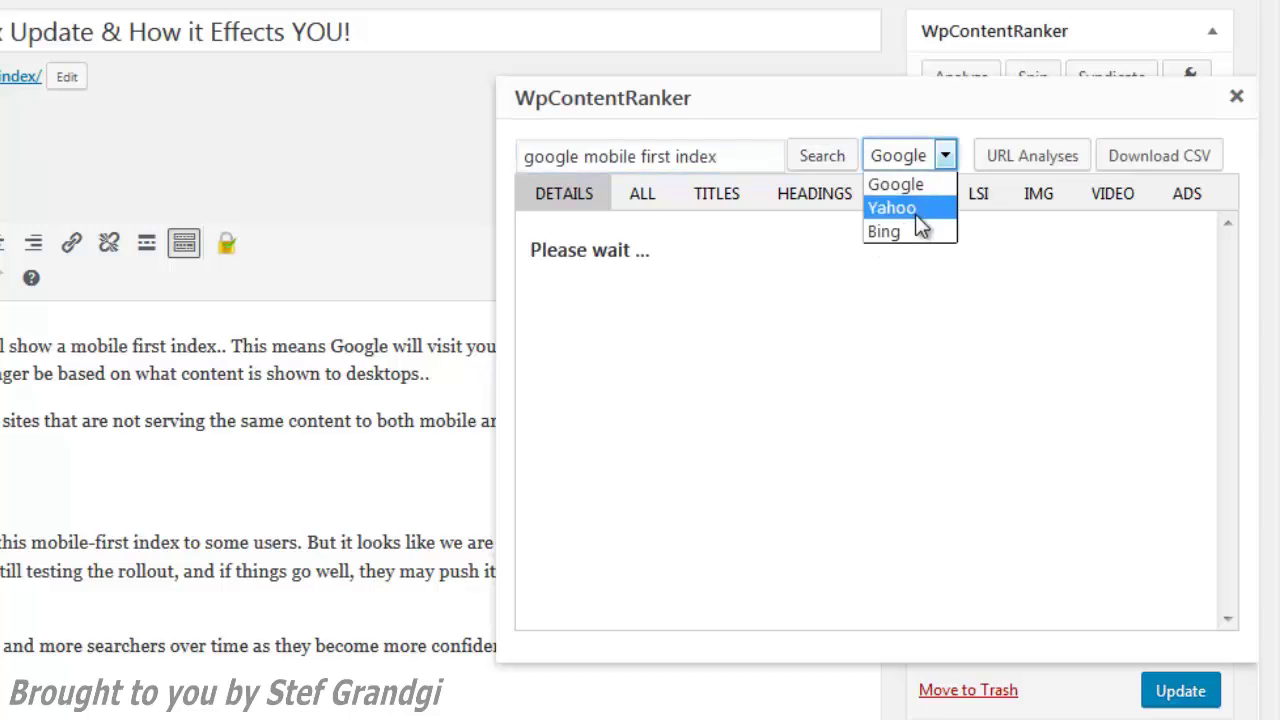
pyautogui.click(930, 300)
pyautogui.scroll(-10, 257, 469)
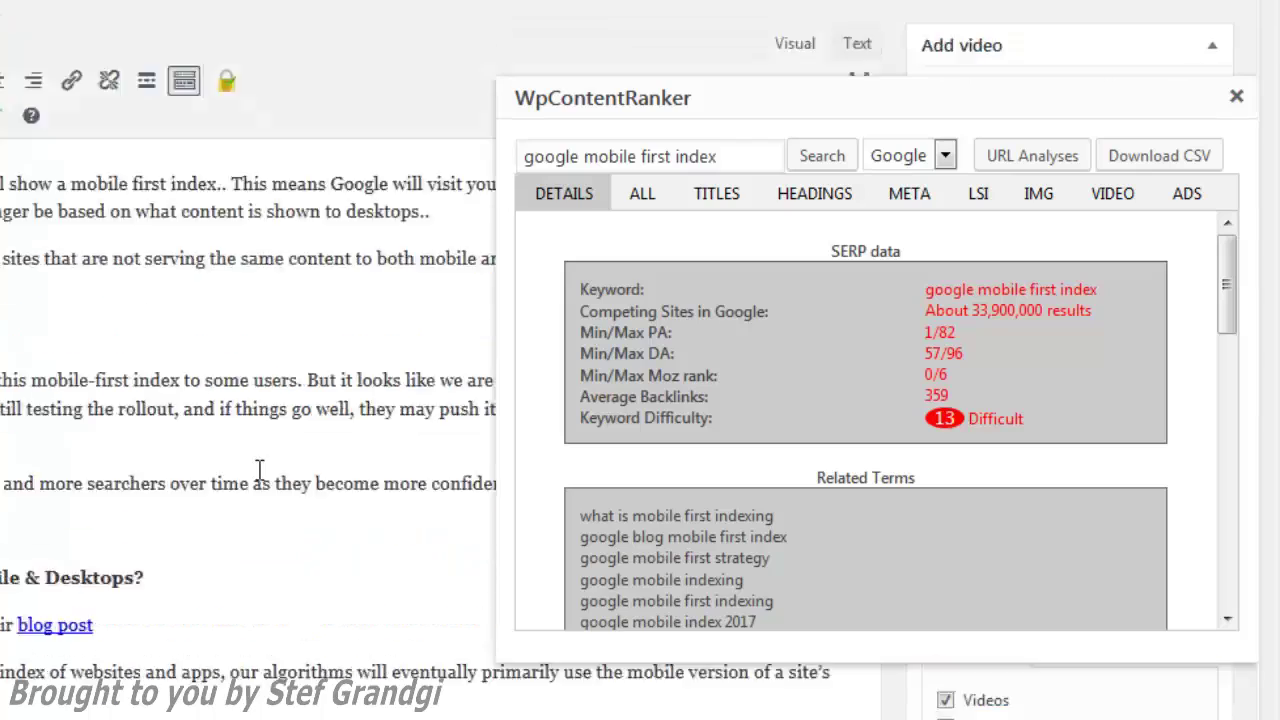
pyautogui.scroll(6, 183, 367)
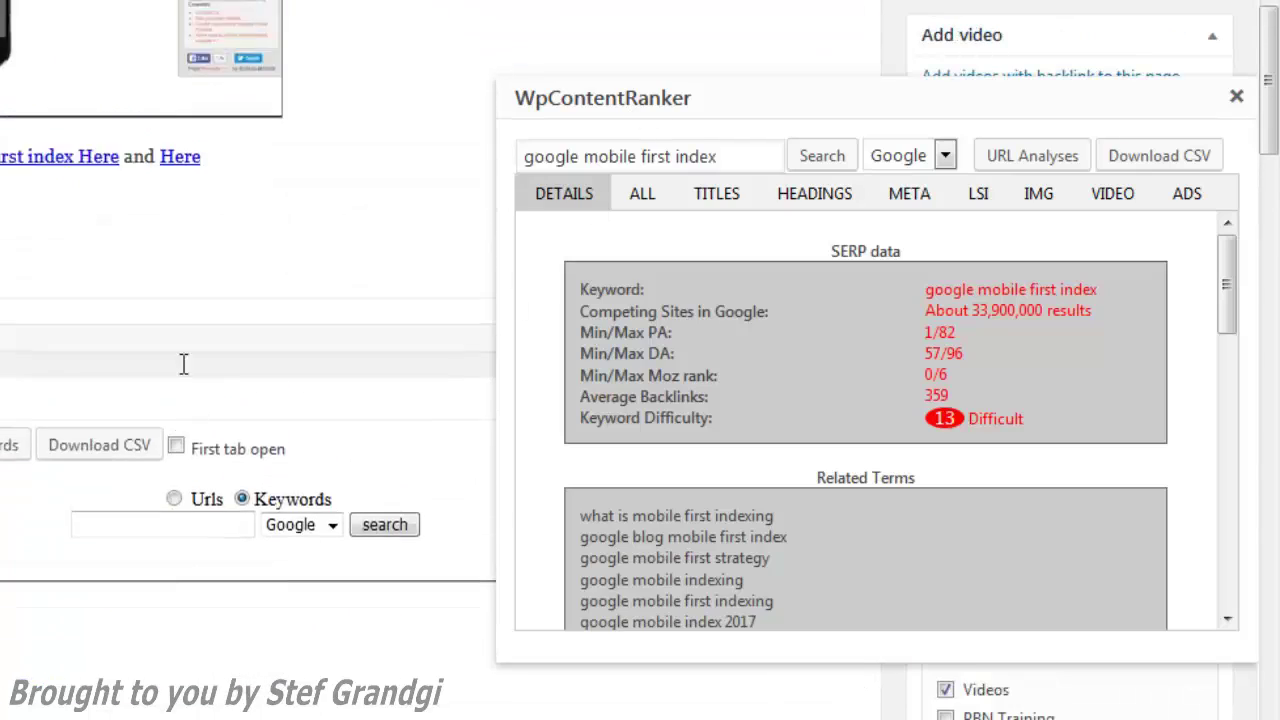
# Move and enlarge the WpContentRanker window over the post, and review the keyword's SERP data, related terms and competing pages.
pyautogui.moveTo(703, 120); pyautogui.dragTo(504, 128)
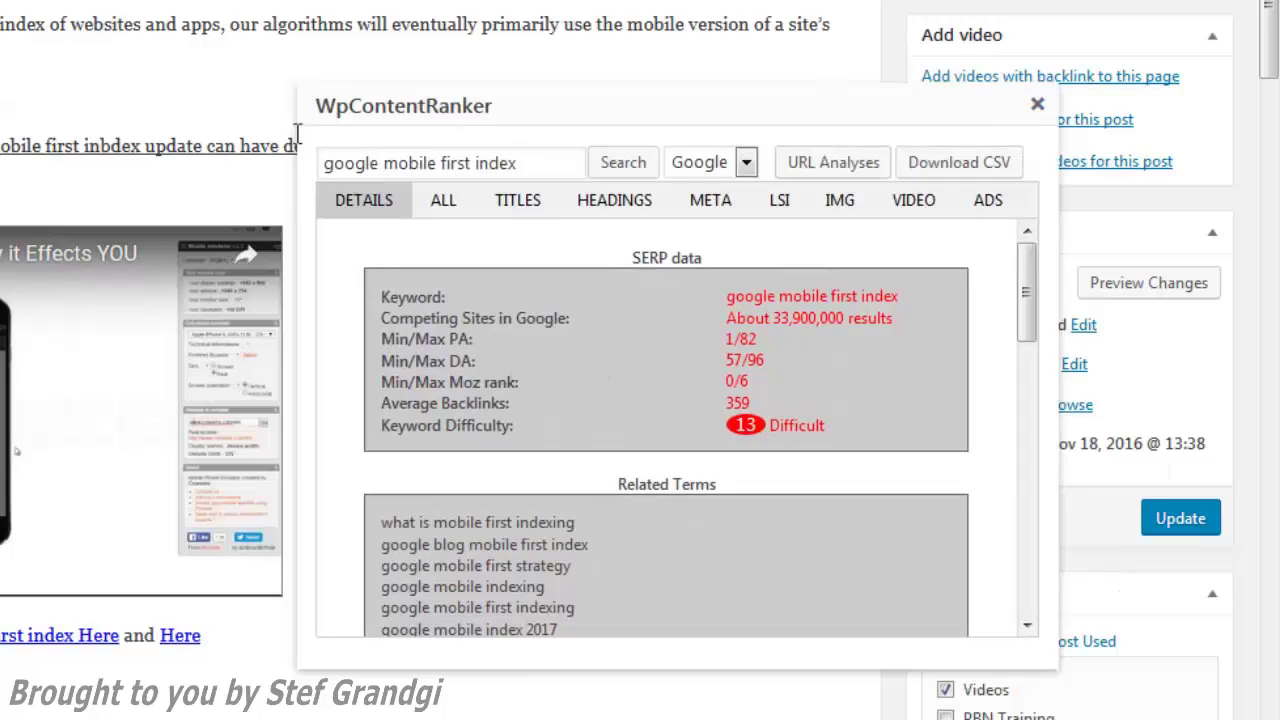
pyautogui.moveTo(301, 91); pyautogui.dragTo(272, 38)
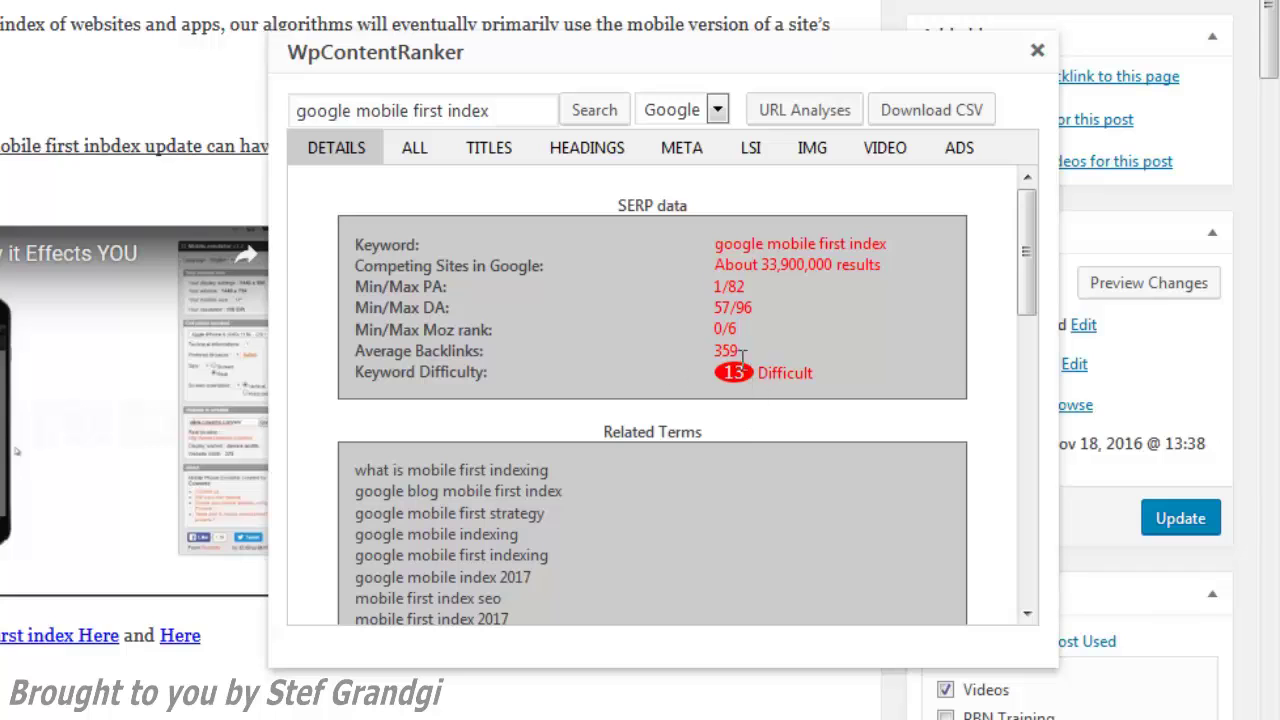
pyautogui.scroll(-10, 813, 421)
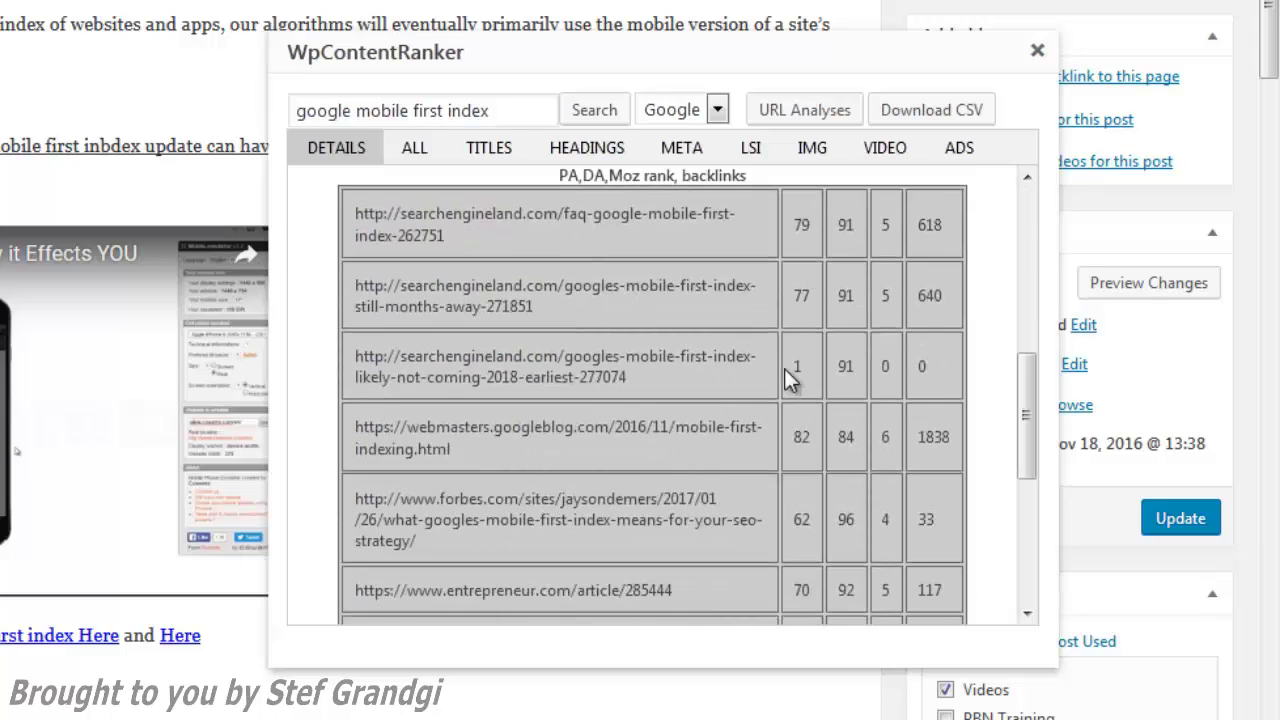
pyautogui.scroll(-5, 784, 368)
pyautogui.scroll(15, 784, 368)
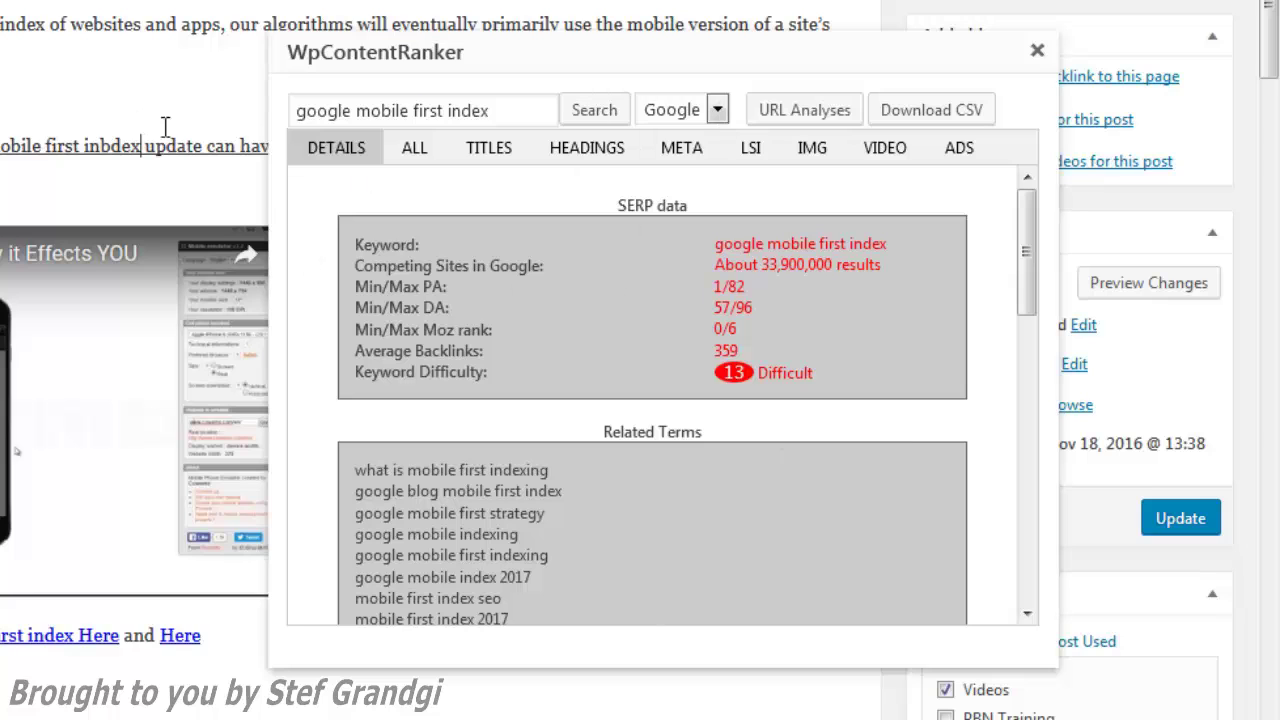
# Check the LSI single keywords against the post's content.
pyautogui.click(750, 152)
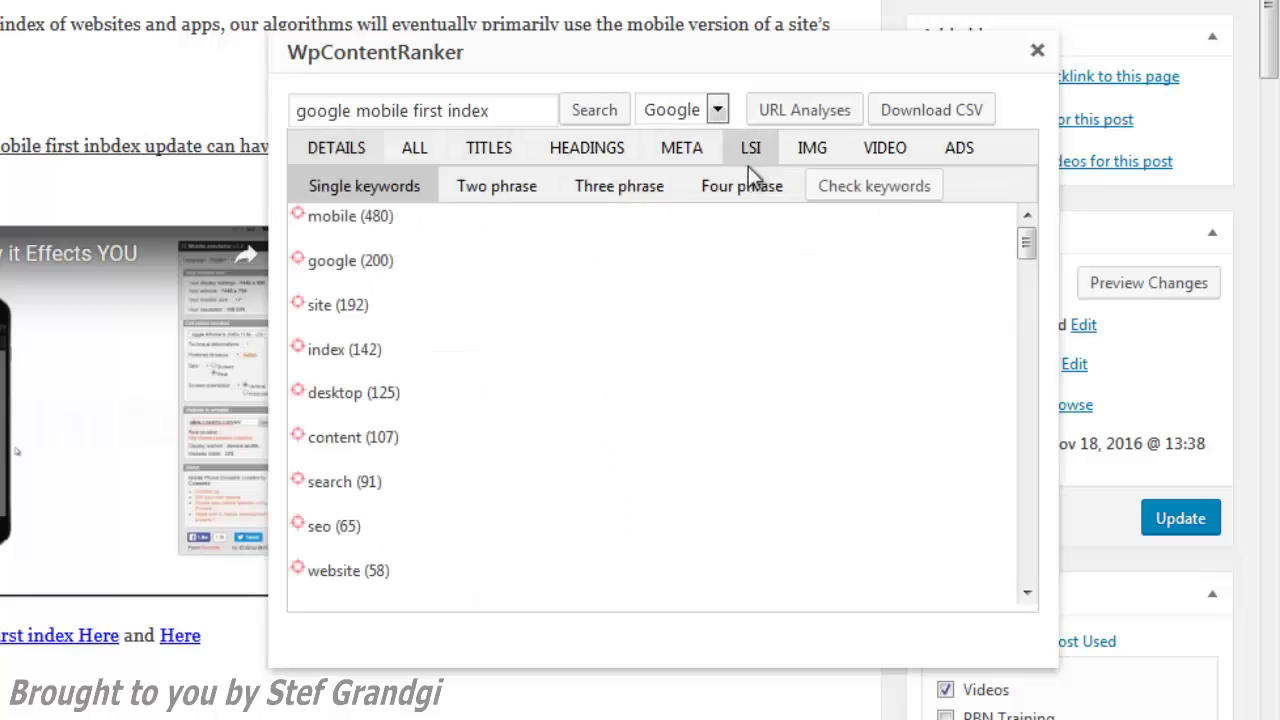
pyautogui.click(838, 187)
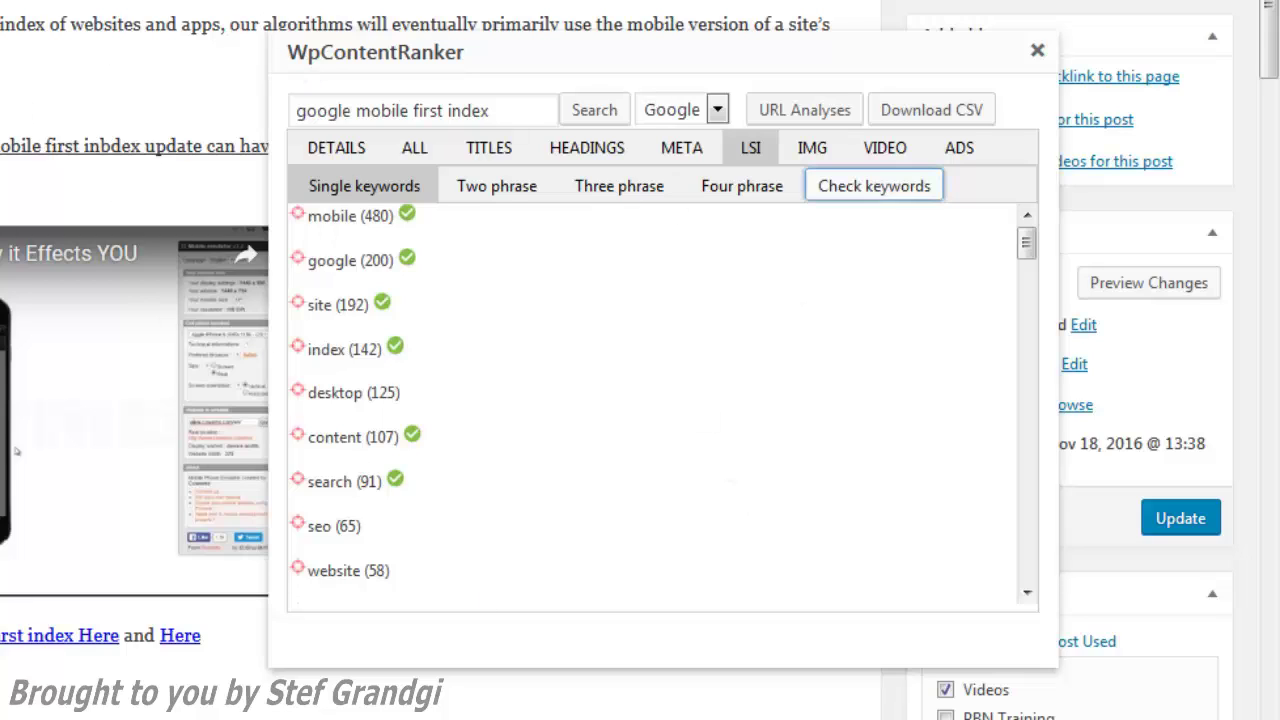
pyautogui.click(225, 278)
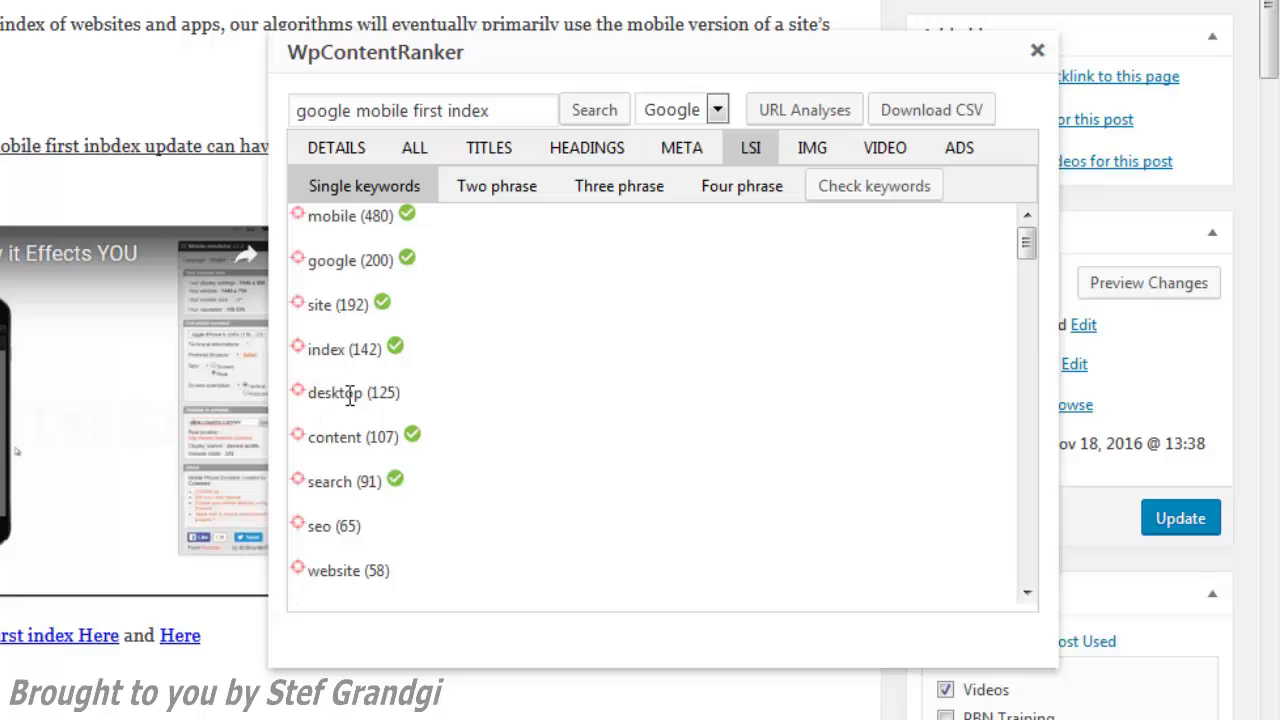
# Review the PA, DA, Moz rank and backlinks of the competing pages in the keyword details.
pyautogui.click(330, 147)
pyautogui.scroll(-5, 500, 413)
pyautogui.scroll(-3, 500, 413)
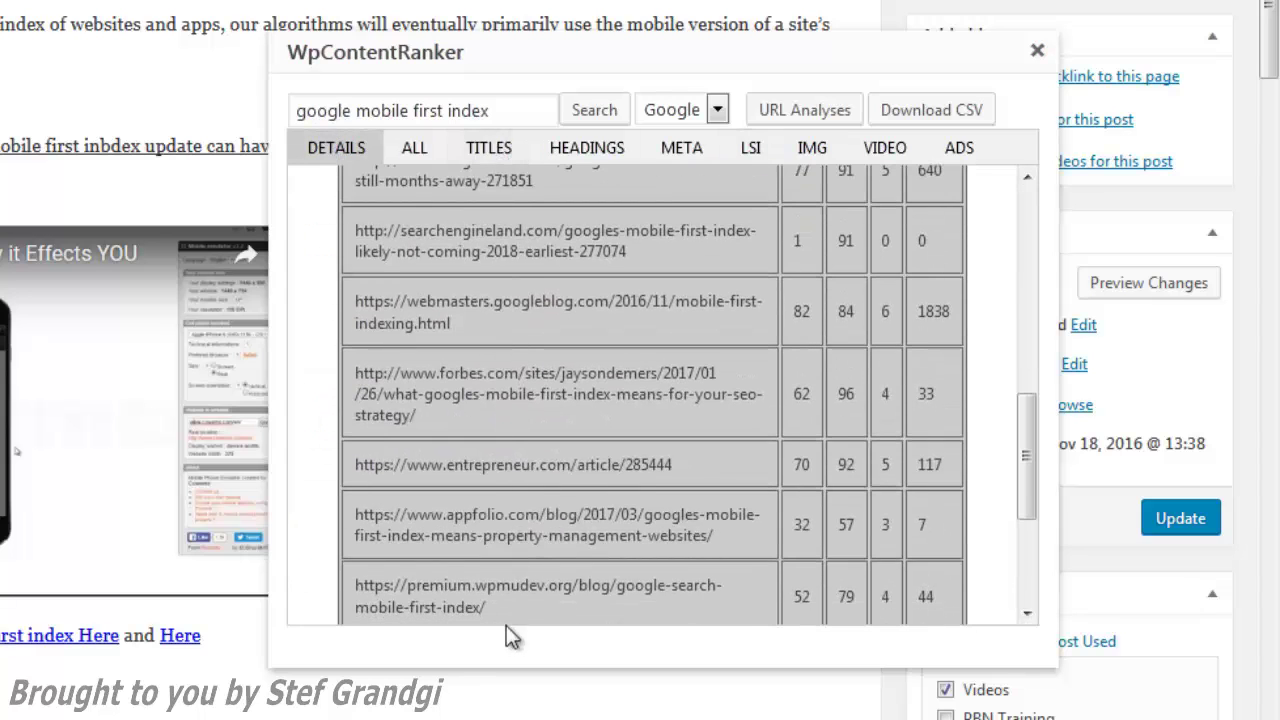
# Compare the checked and unchecked LSI single keywords, such as "seo" and "website", with the wording "websites" in the post.
pyautogui.click(750, 150)
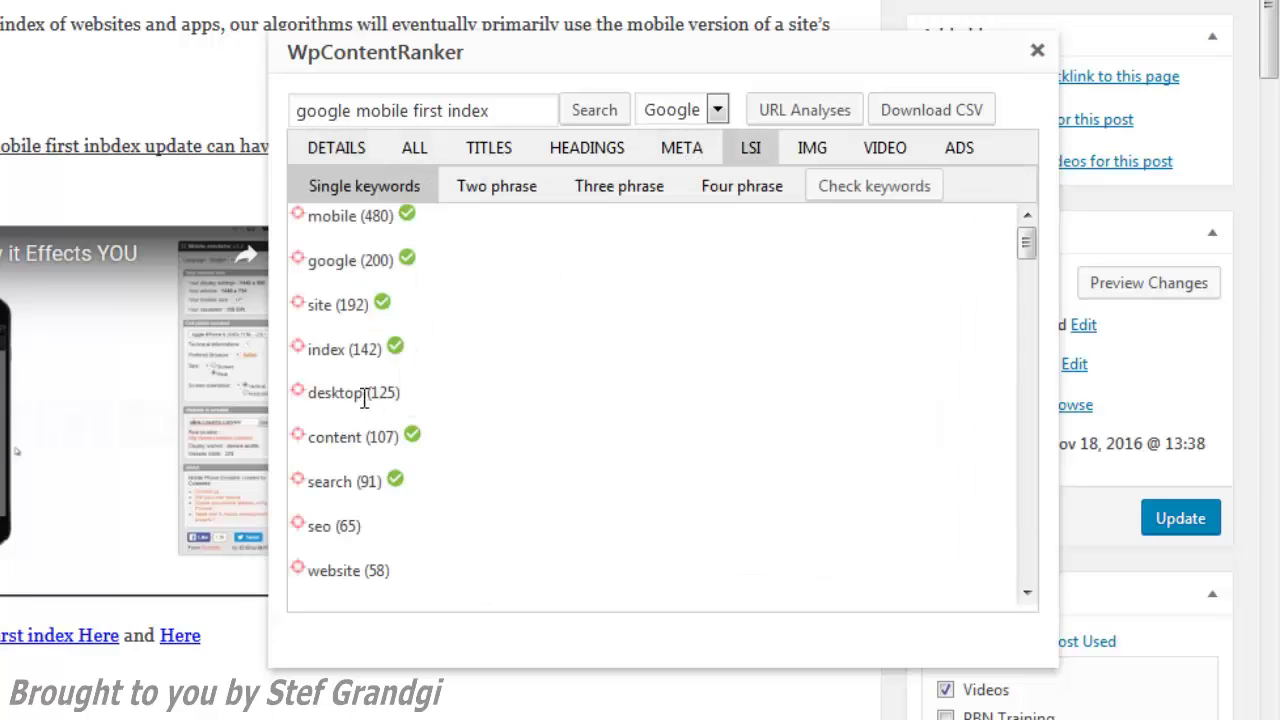
pyautogui.scroll(4, 390, 480)
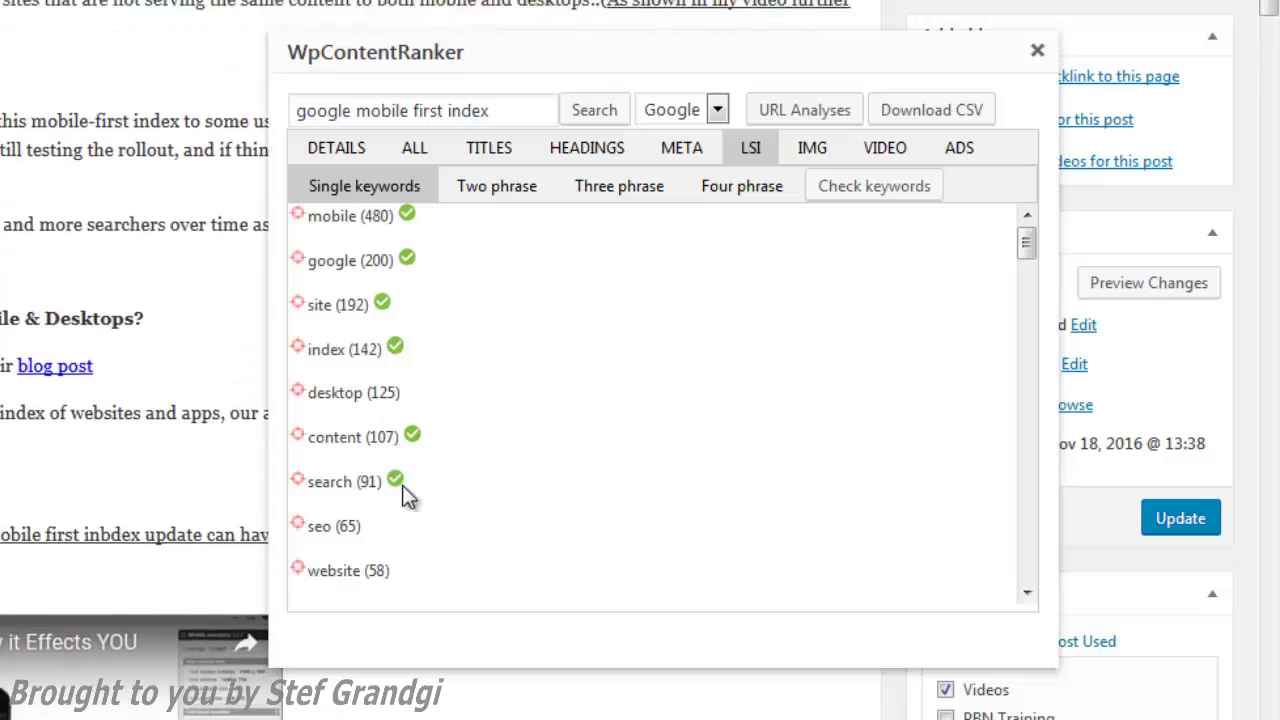
pyautogui.moveTo(320, 524); pyautogui.dragTo(356, 526)
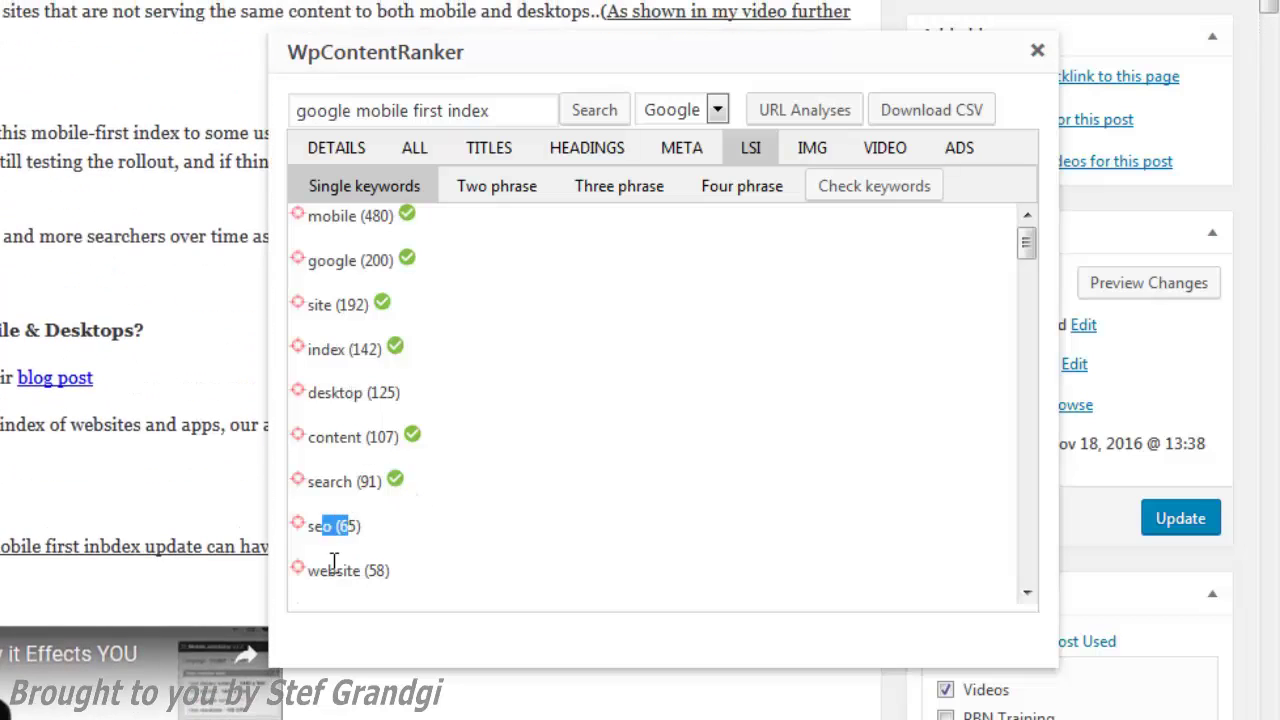
pyautogui.moveTo(331, 568); pyautogui.dragTo(352, 566)
pyautogui.scroll(-3, 352, 566)
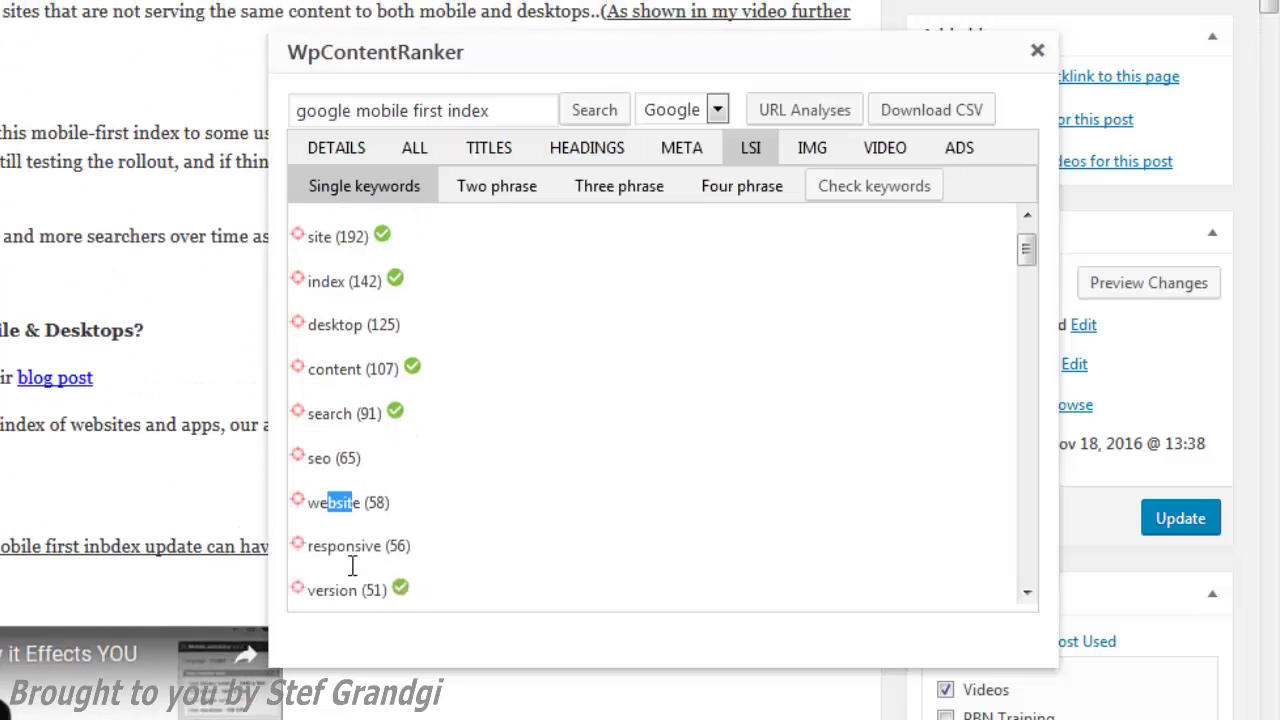
pyautogui.click(108, 424)
pyautogui.moveTo(106, 424); pyautogui.dragTo(146, 424)
pyautogui.click(414, 466)
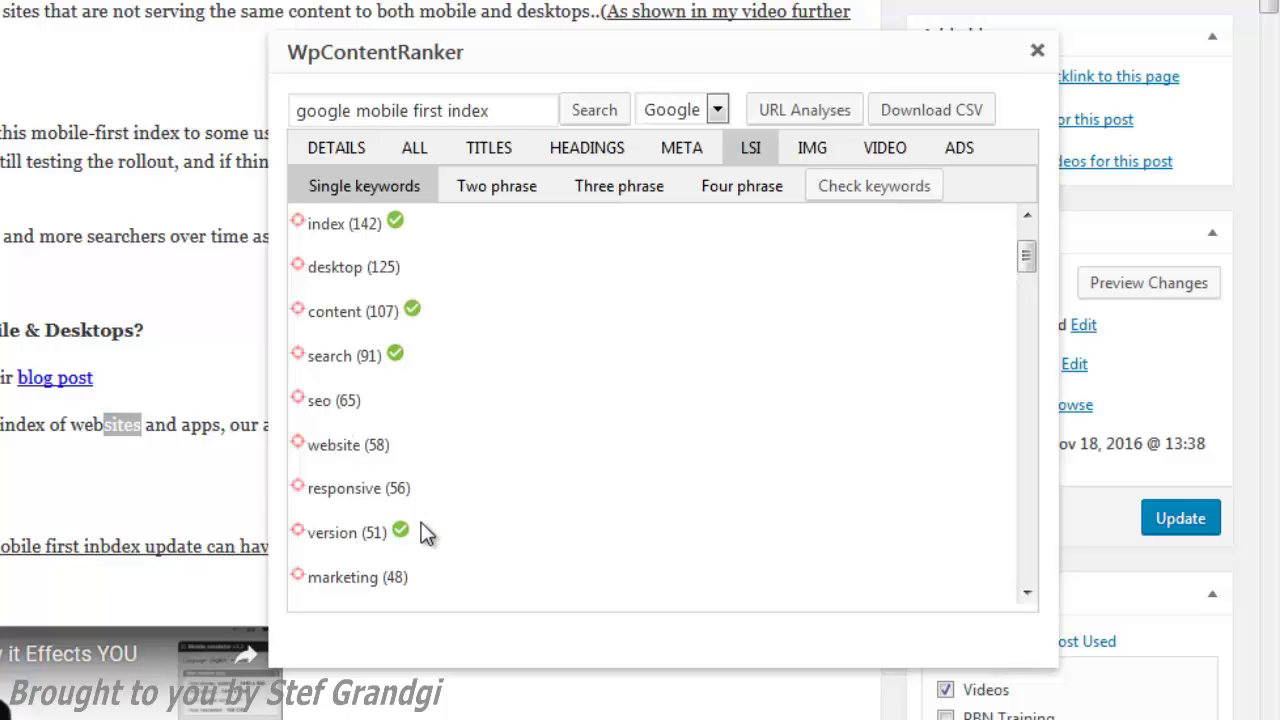
pyautogui.scroll(3, 422, 450)
# Show the two-phrase LSI keywords and look at which ones the post covers.
pyautogui.click(466, 188)
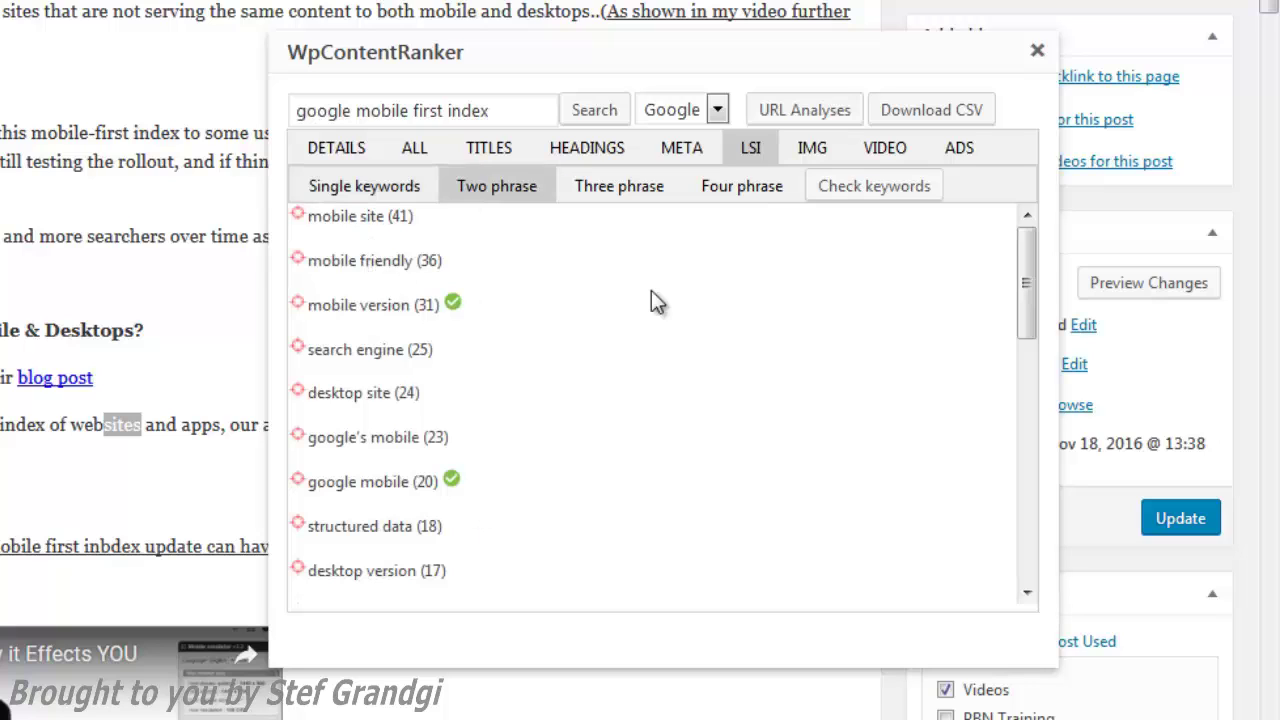
pyautogui.click(149, 357)
pyautogui.click(234, 263)
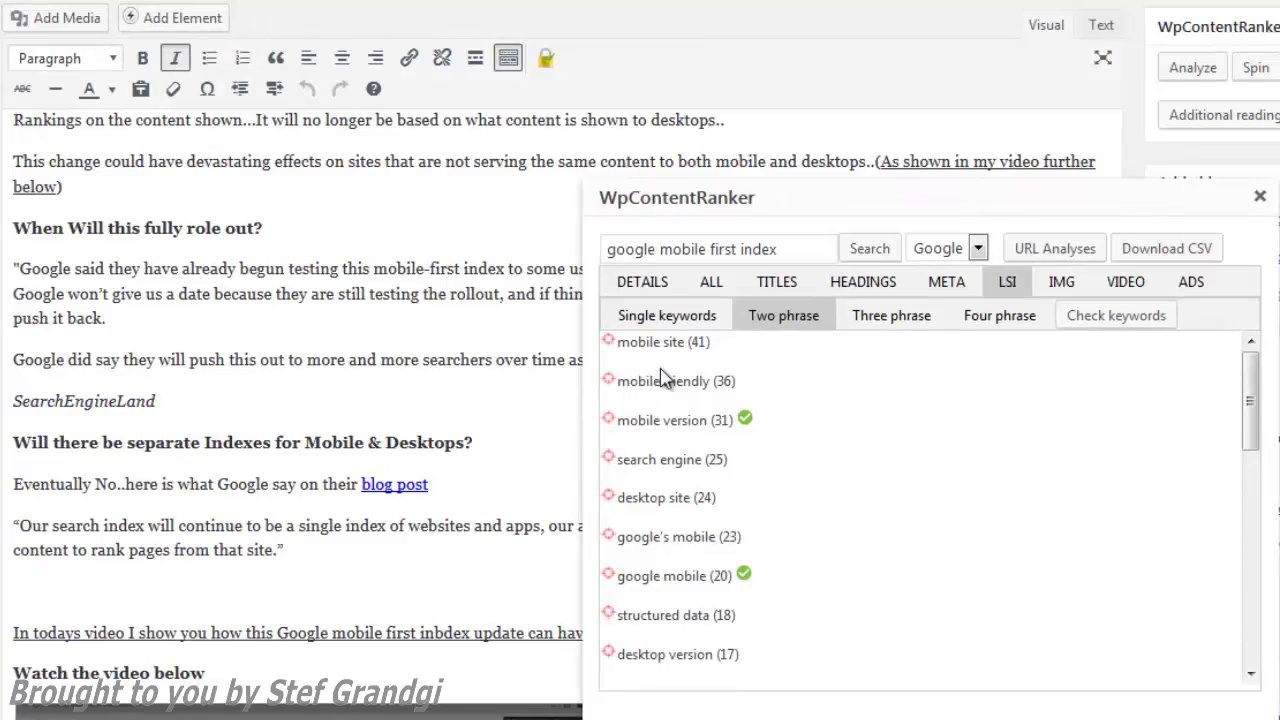
pyautogui.click(674, 328)
pyautogui.moveTo(698, 342); pyautogui.dragTo(704, 345)
pyautogui.click(500, 457)
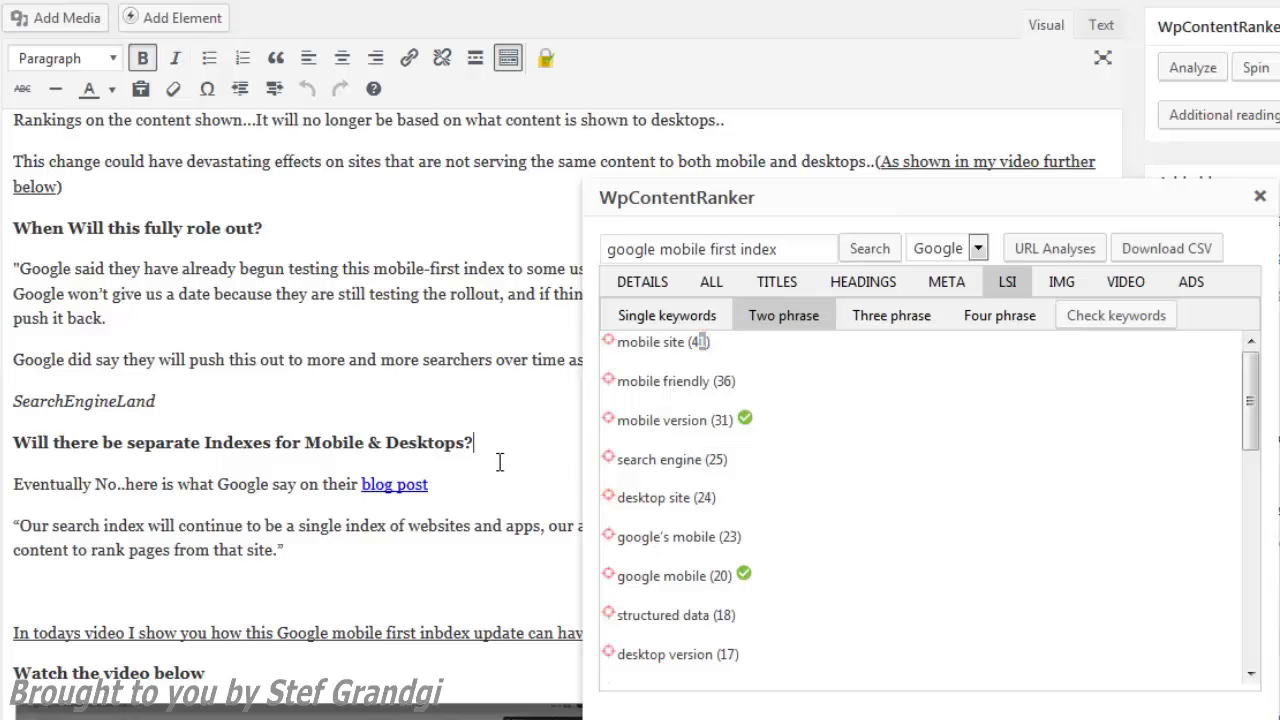
# Close the keyword analysis and place the cursor on the empty line at the end of the post.
pyautogui.scroll(-2, 500, 460)
pyautogui.click(1260, 196)
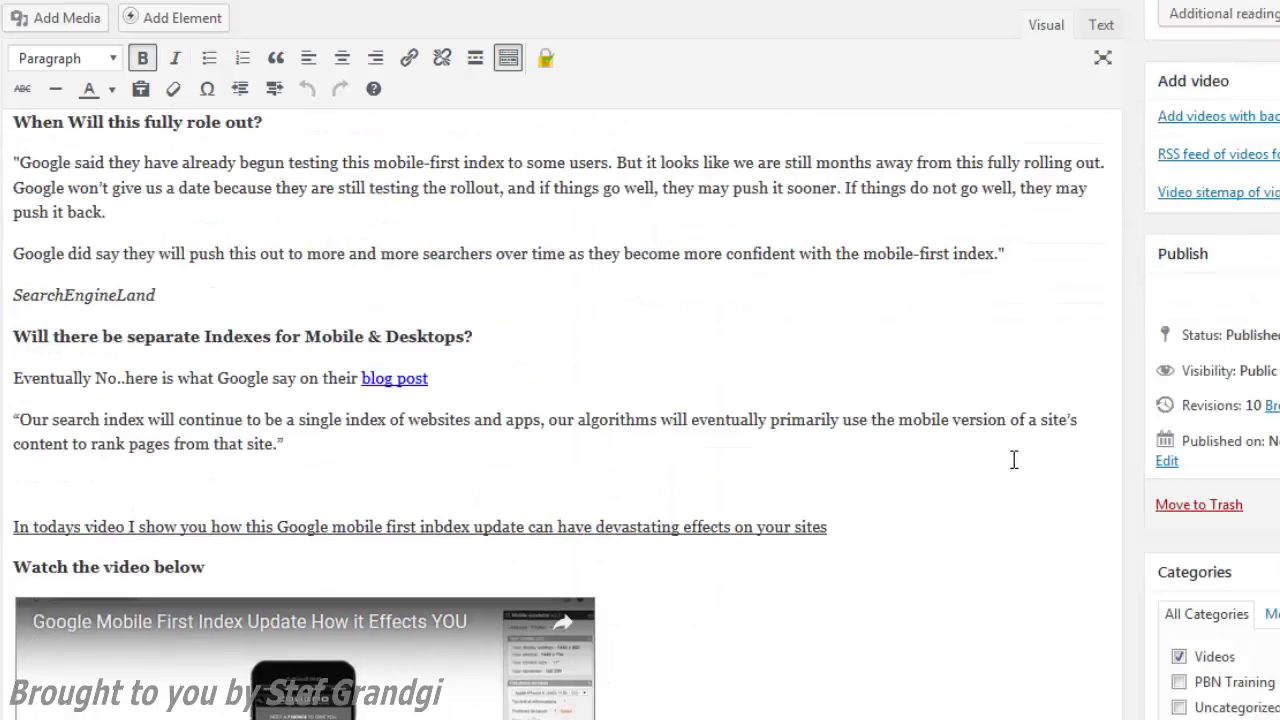
pyautogui.scroll(-1, 1014, 459)
pyautogui.scroll(-3, 1014, 459)
pyautogui.click(517, 331)
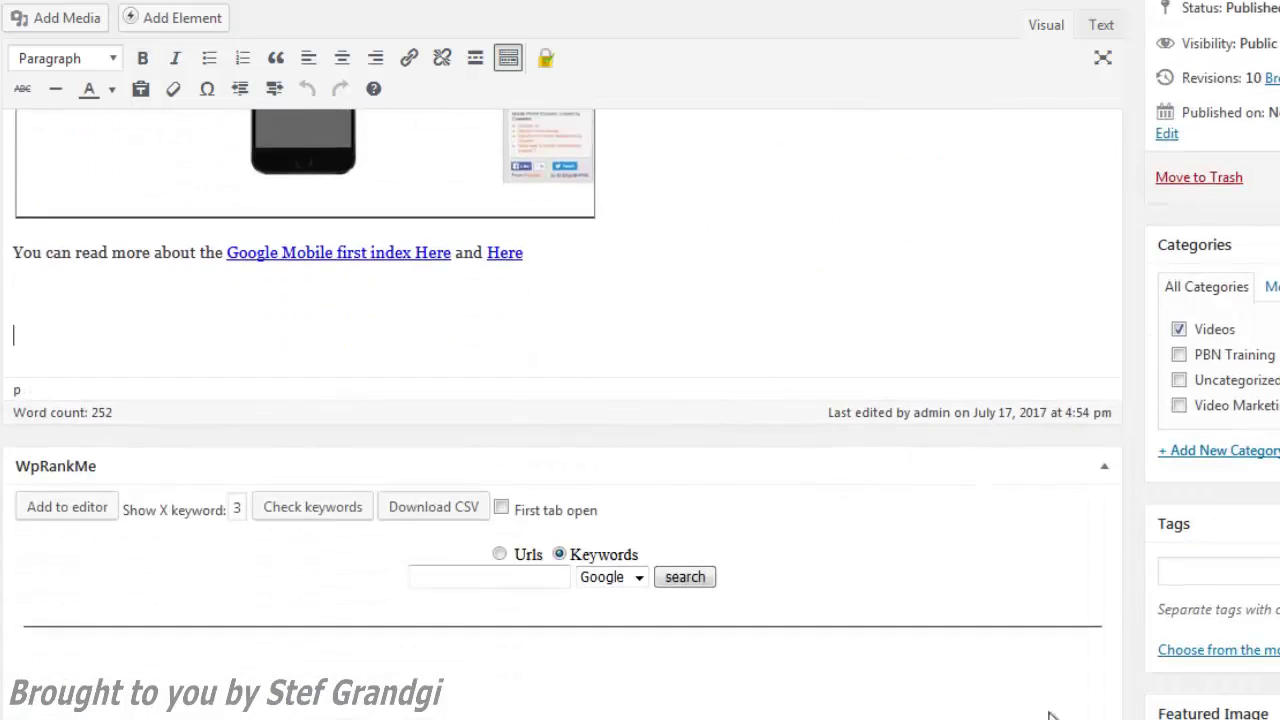
# Insert an Additional reading block at the cursor with the setting 6|3 for items to add and show.
pyautogui.scroll(5, 1258, 604)
pyautogui.scroll(5, 1258, 604)
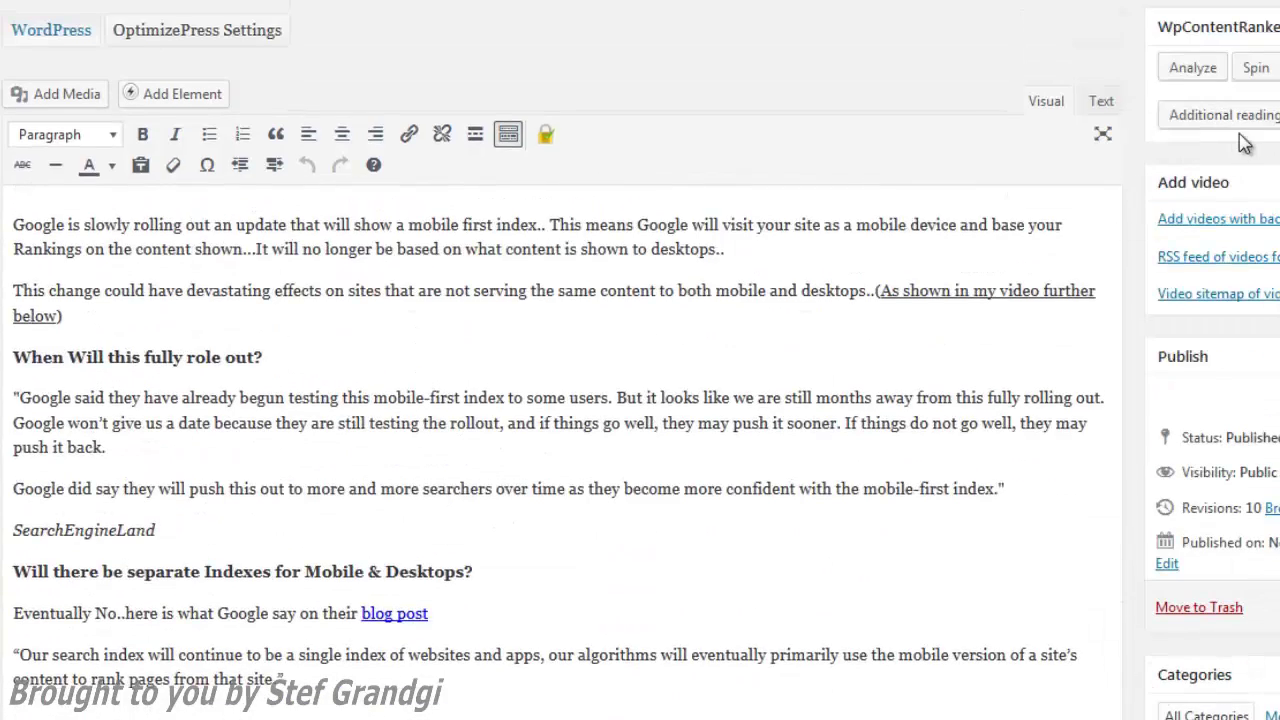
pyautogui.scroll(-8, 361, 652)
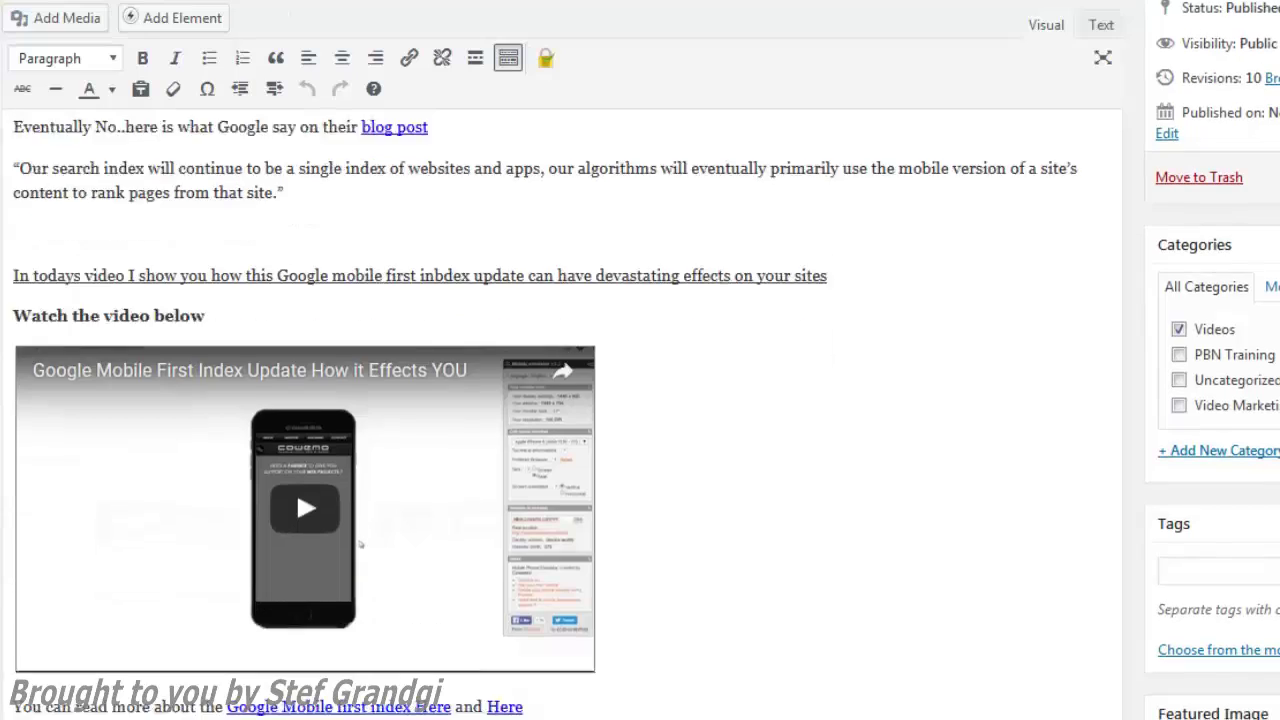
pyautogui.scroll(10, 1257, 571)
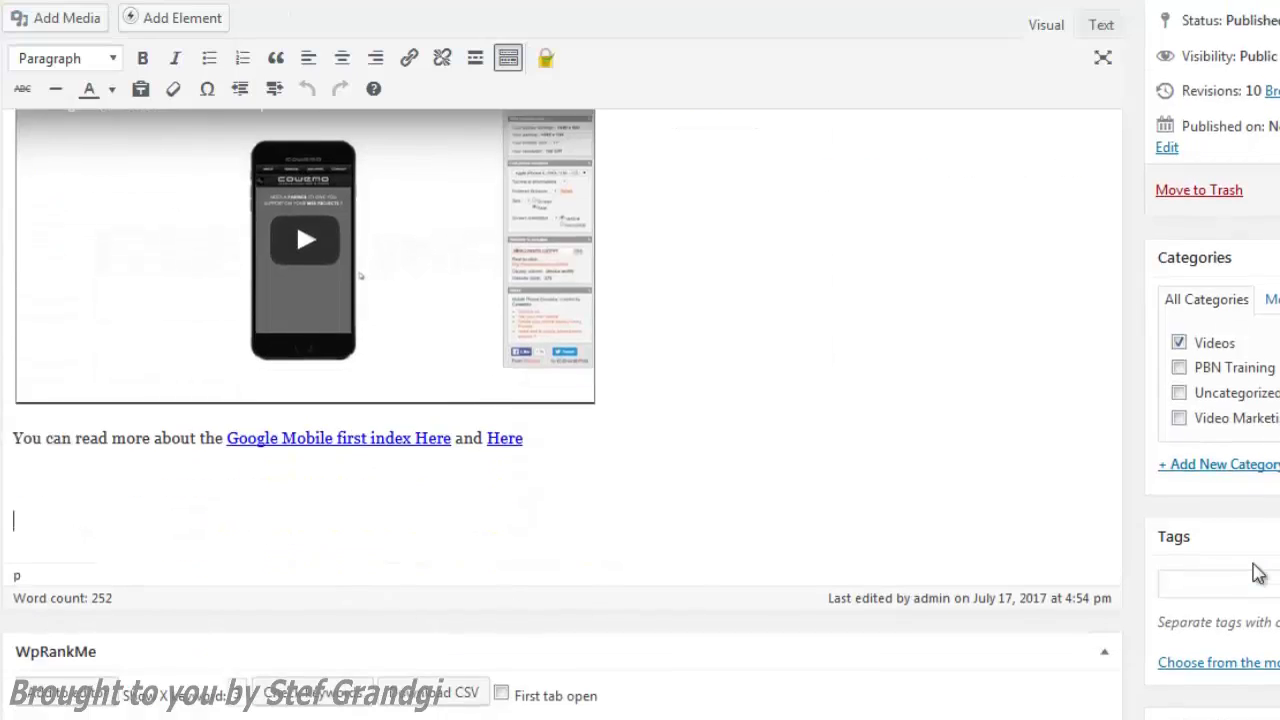
pyautogui.scroll(1, 1233, 509)
pyautogui.click(1233, 284)
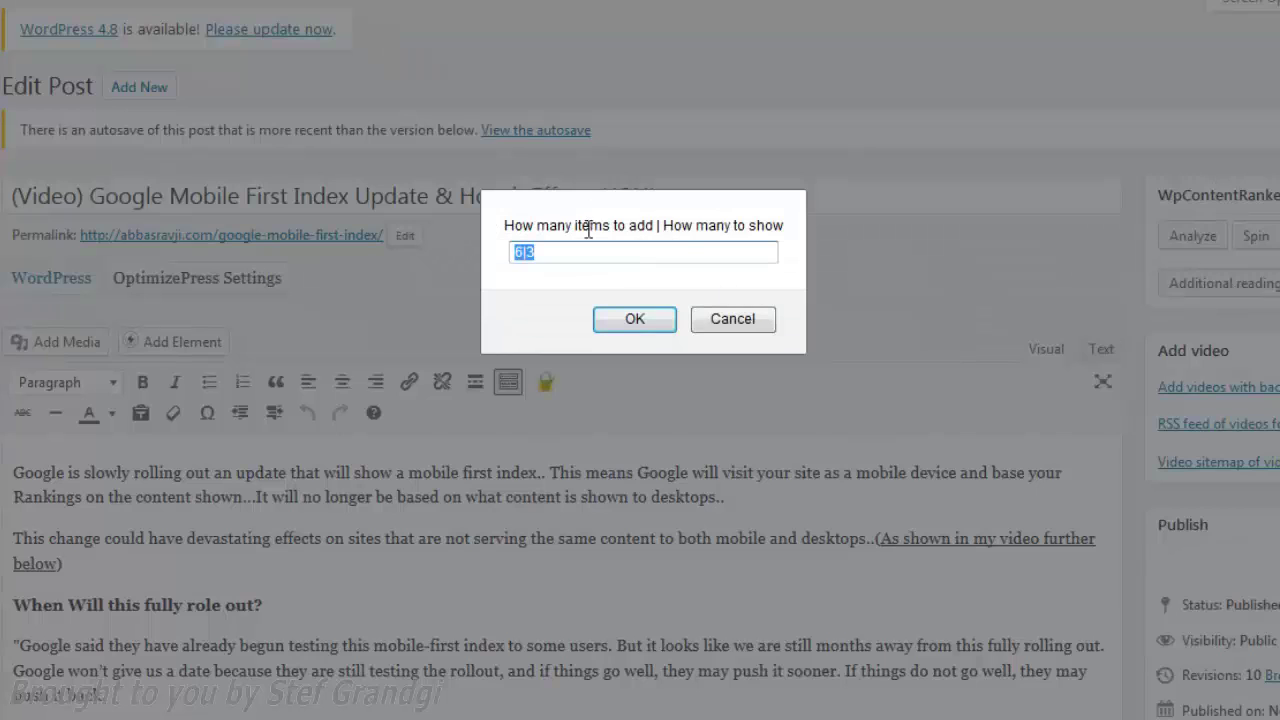
pyautogui.click(668, 322)
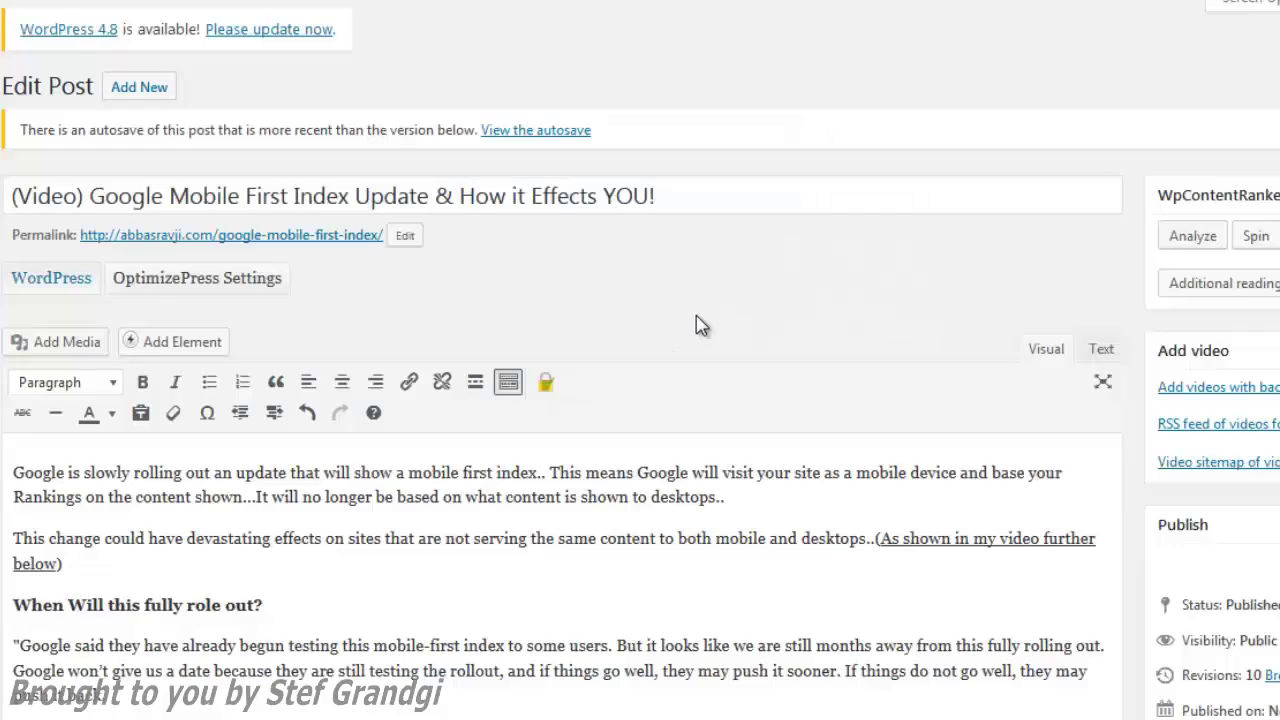
# Reopen the keyword analysis and put the phrases "mobile site" and "mobile friendly" in the first two Title cells of the Additional reading table.
pyautogui.scroll(-15, 657, 420)
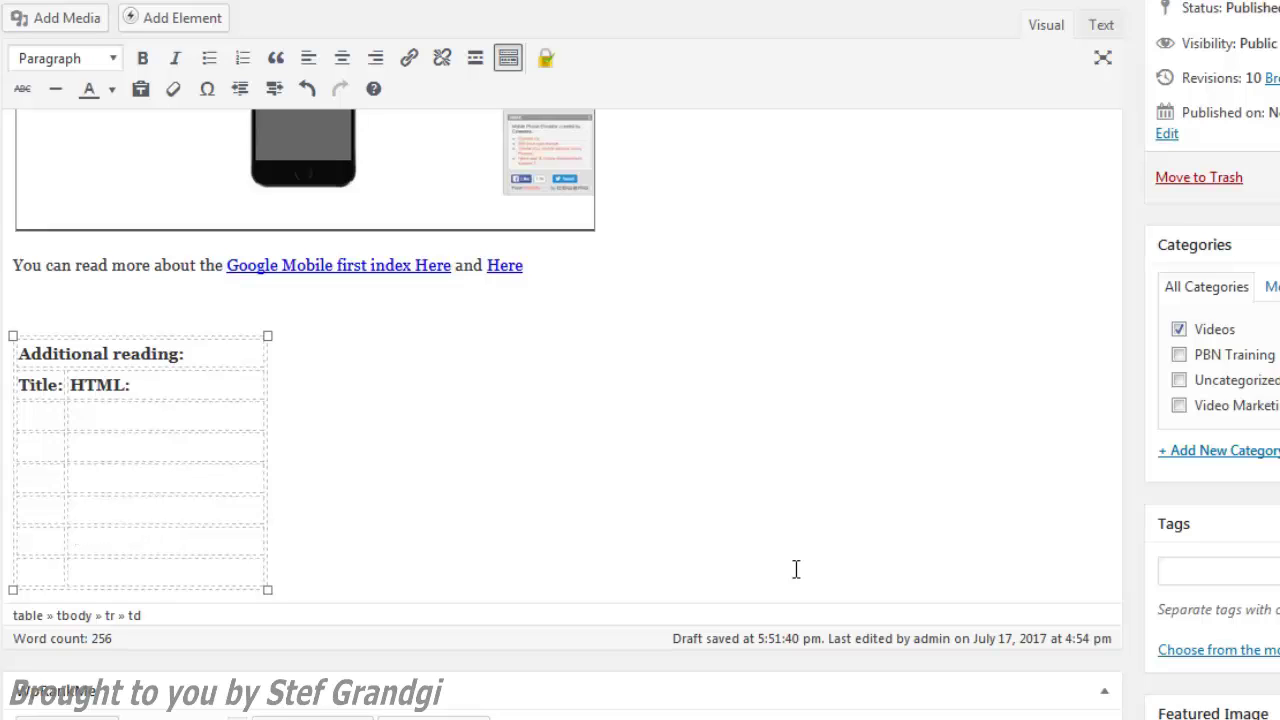
pyautogui.scroll(7, 1225, 540)
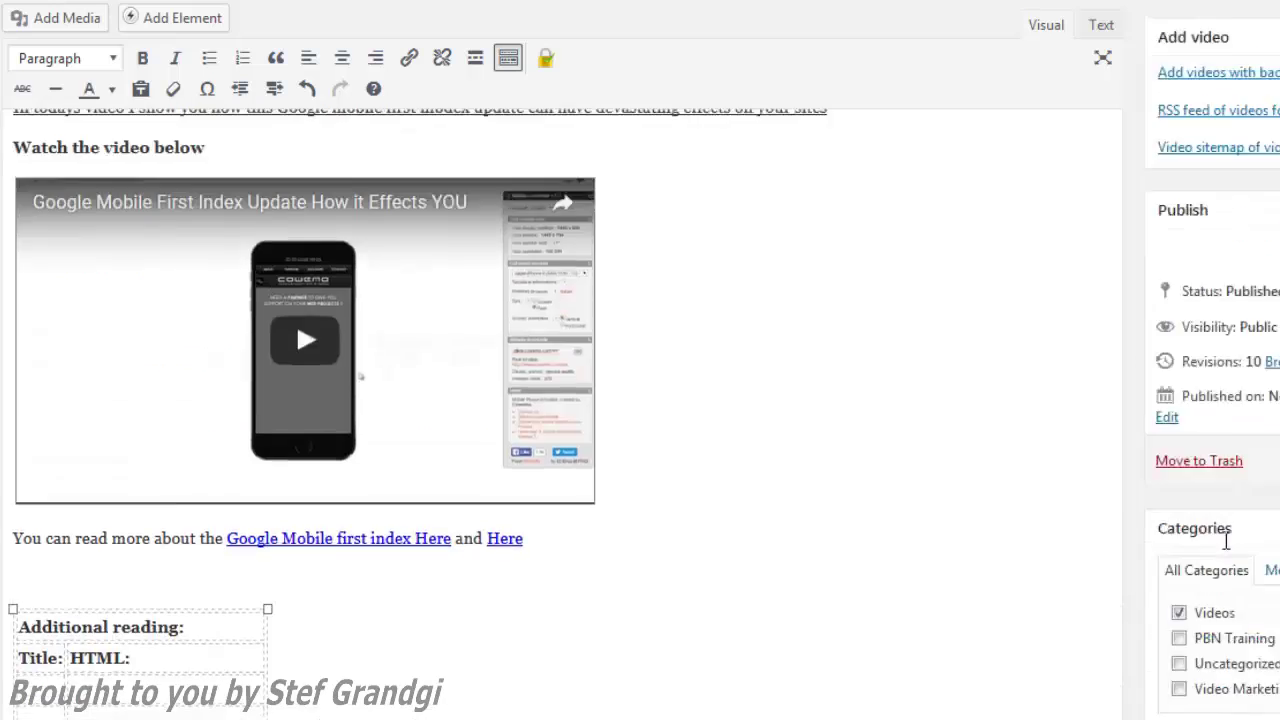
pyautogui.scroll(5, 1225, 540)
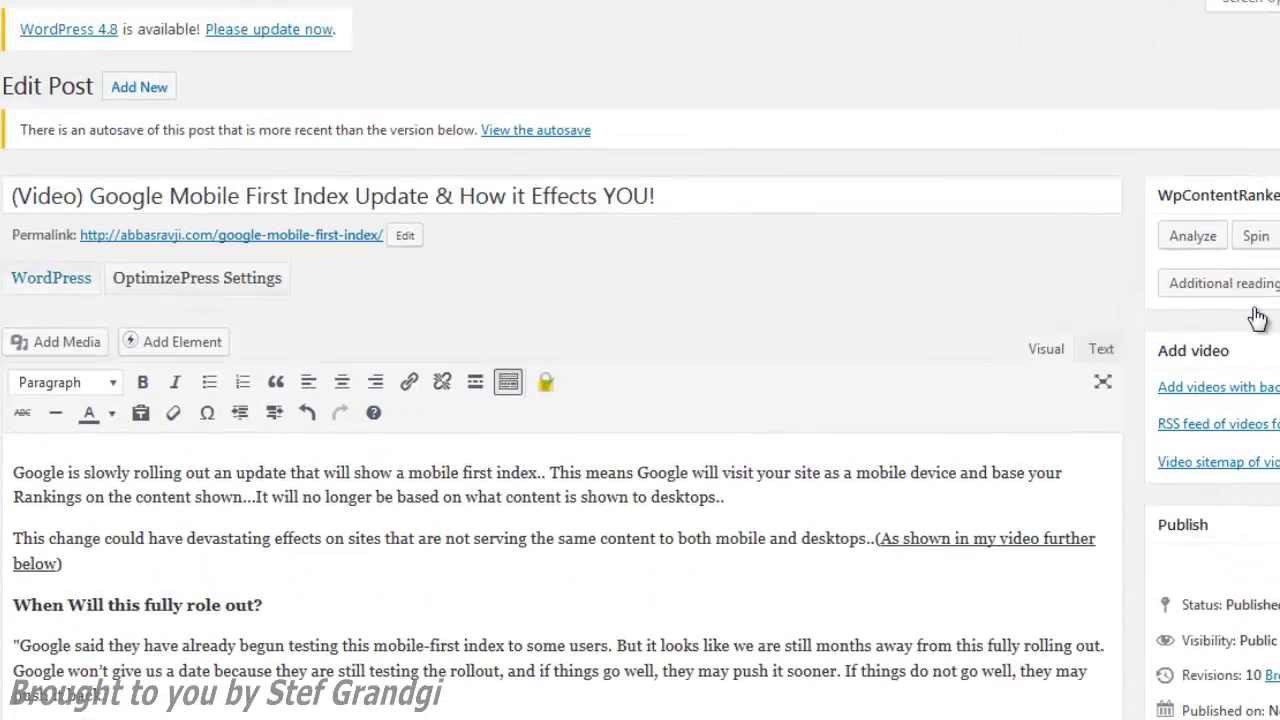
pyautogui.click(1192, 242)
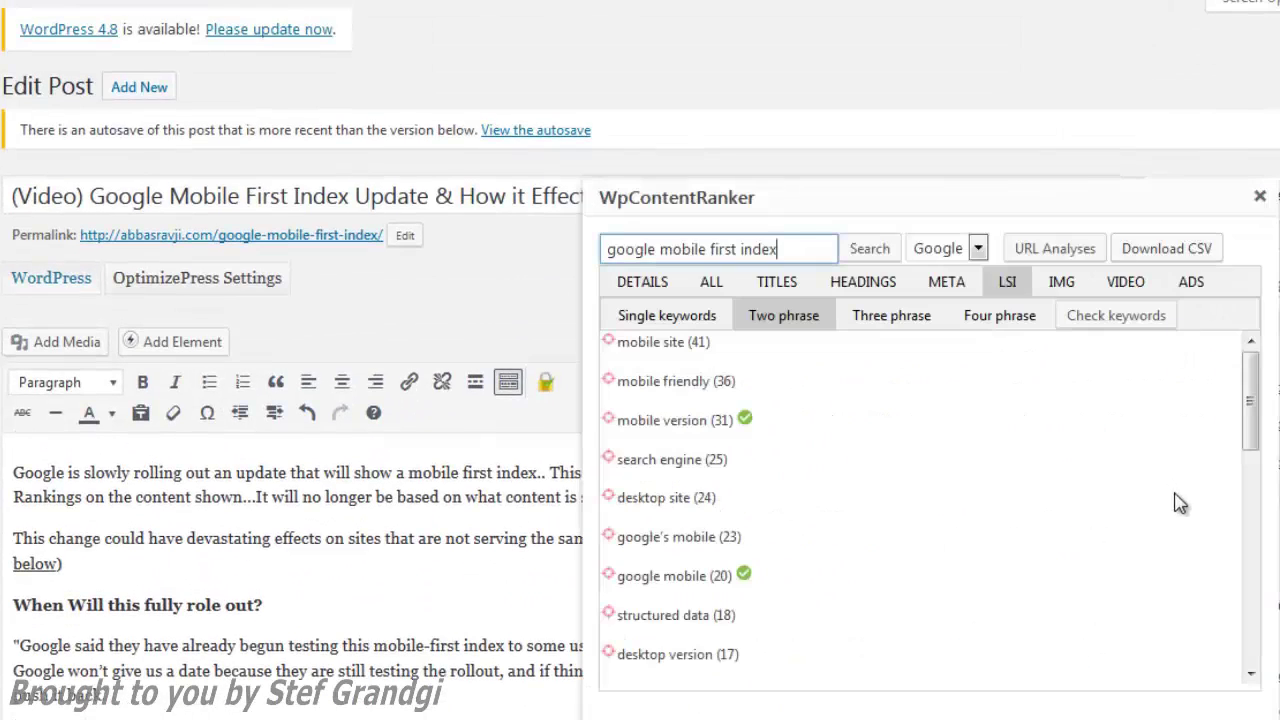
pyautogui.scroll(-1, 1174, 500)
pyautogui.scroll(-11, 290, 450)
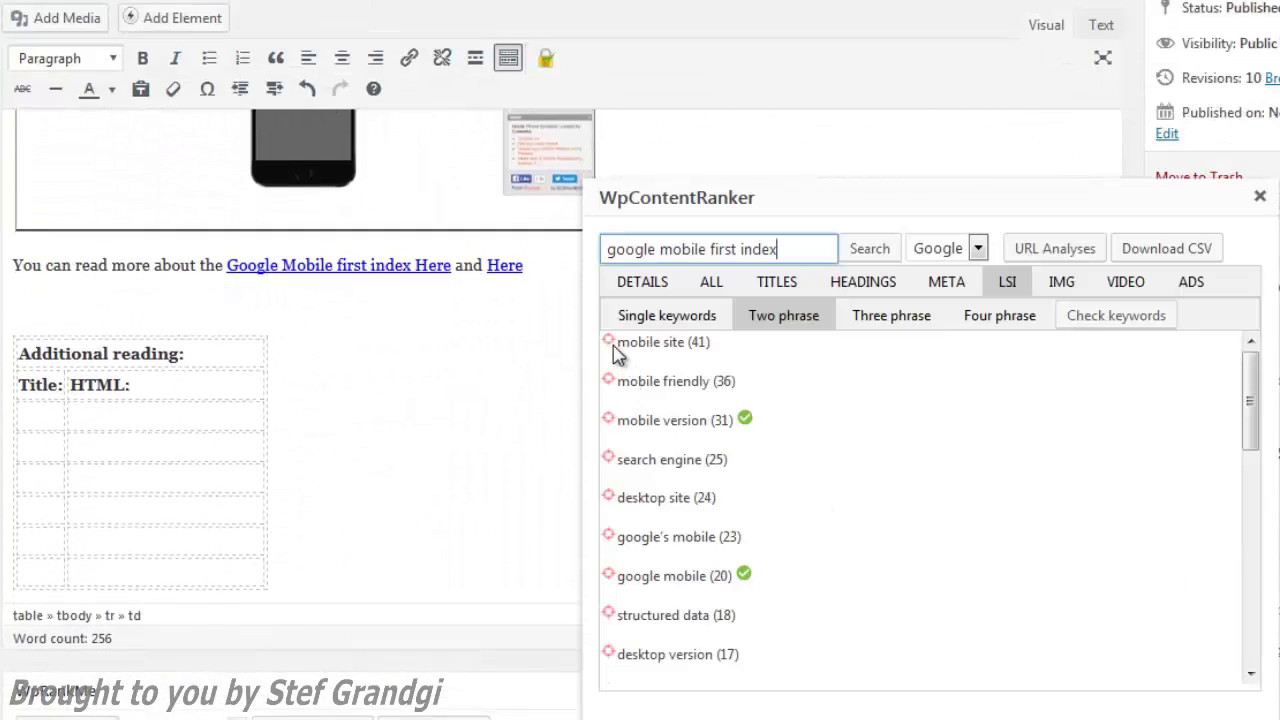
pyautogui.click(155, 422)
pyautogui.click(44, 420)
pyautogui.write('mobile site')
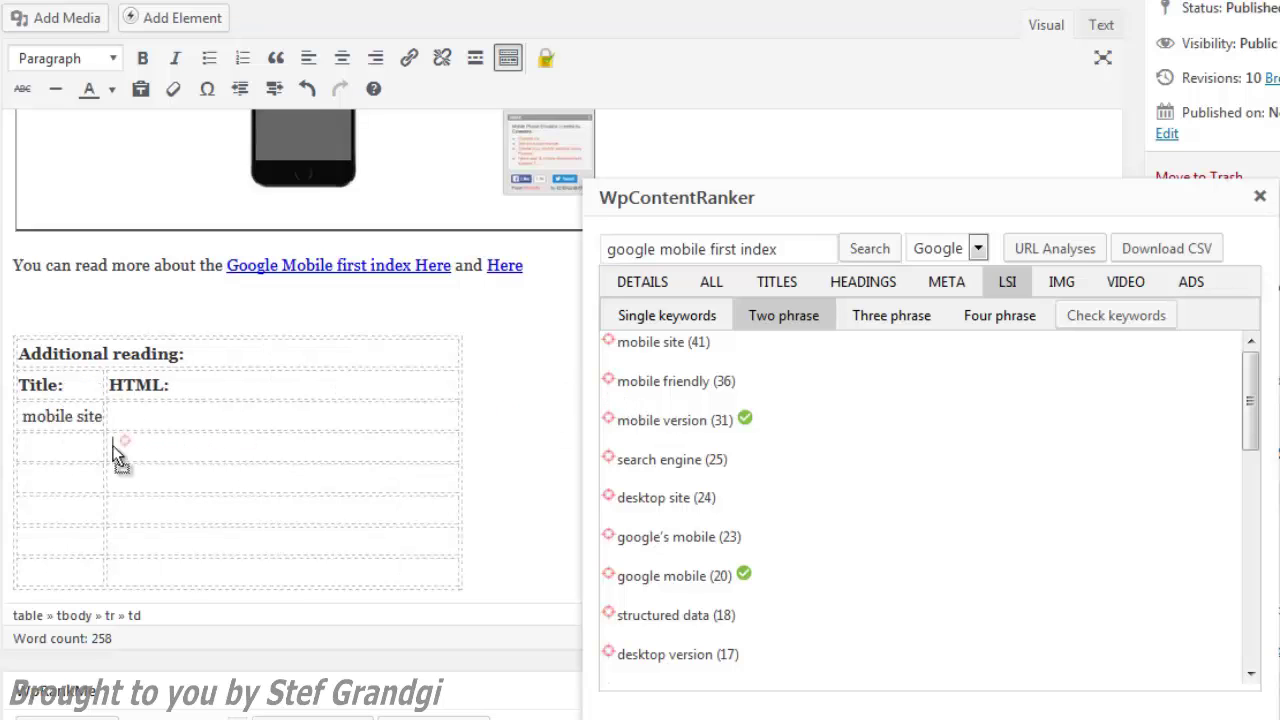
pyautogui.click(74, 445)
pyautogui.write('mobile friendly')
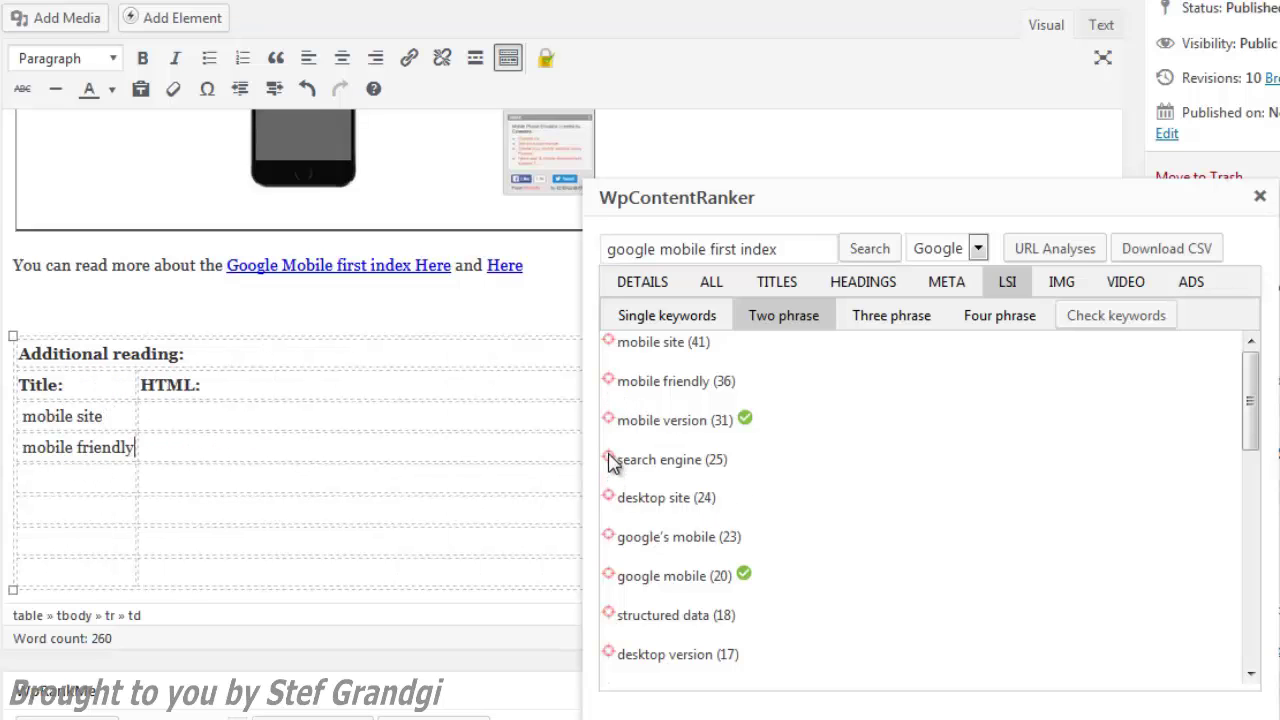
# Add the phrases "search engine" and "google's mobile" to the third and fourth Title cells of the Additional reading table.
pyautogui.click(608, 458)
pyautogui.click(76, 489)
pyautogui.hotkey('ctrl', 'v')
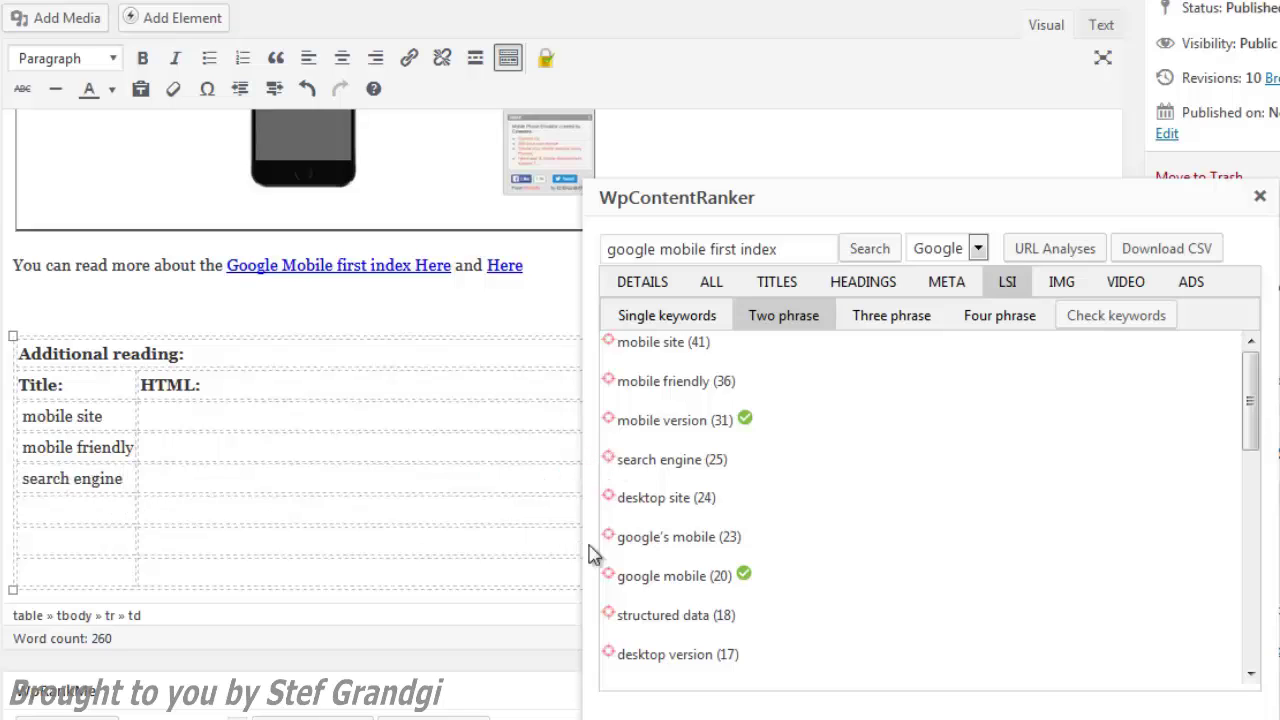
pyautogui.moveTo(611, 544); pyautogui.dragTo(88, 528)
pyautogui.hotkey('ctrl', 'v')
# Fill the last two Title cells with "structured data" and "desktop version", and recheck the two-phrase keywords against the post.
pyautogui.moveTo(609, 615); pyautogui.dragTo(101, 598)
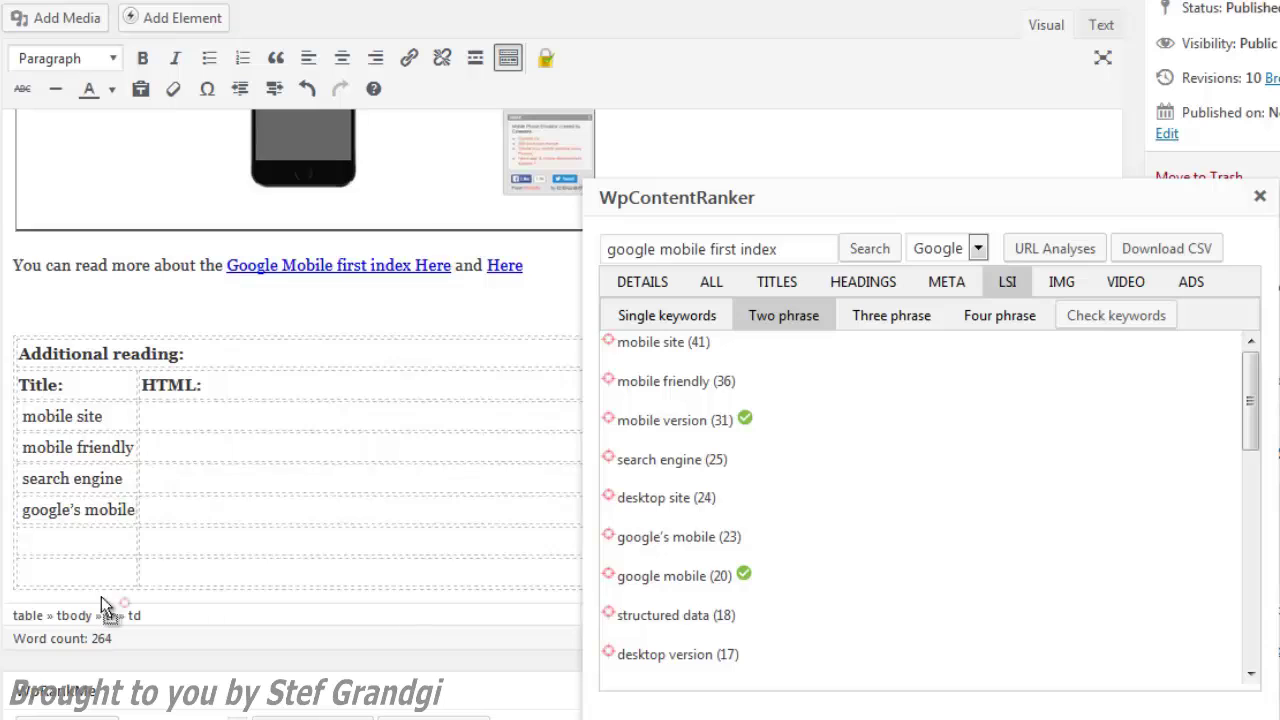
pyautogui.moveTo(55, 563); pyautogui.dragTo(50, 556)
pyautogui.hotkey('ctrl', 'v')
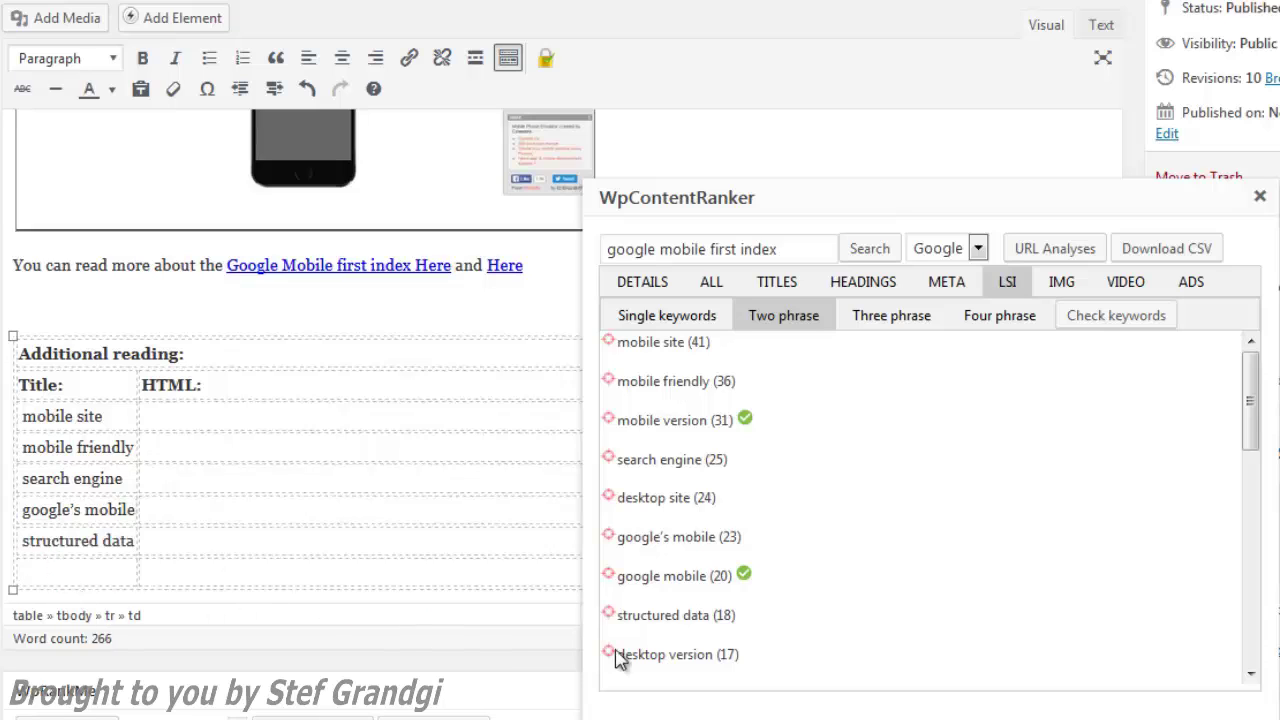
pyautogui.moveTo(620, 658); pyautogui.dragTo(71, 594)
pyautogui.hotkey('ctrl', 'v')
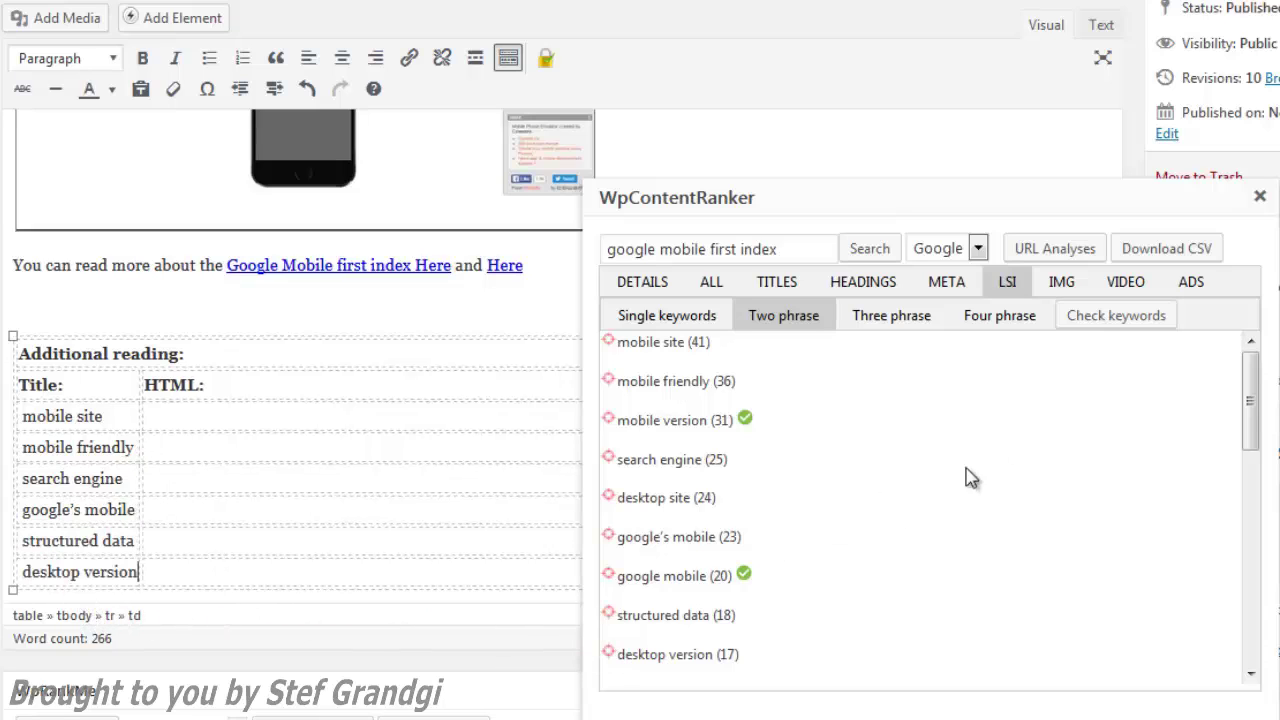
pyautogui.click(1116, 318)
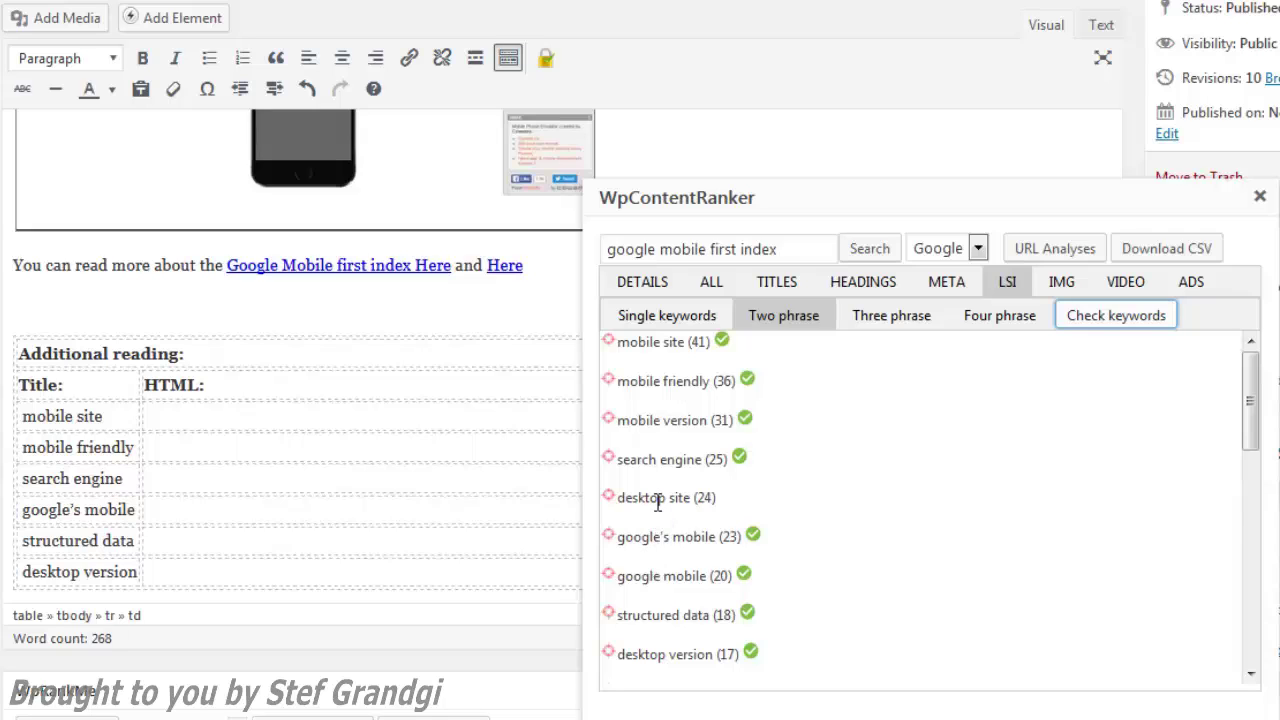
pyautogui.click(357, 586)
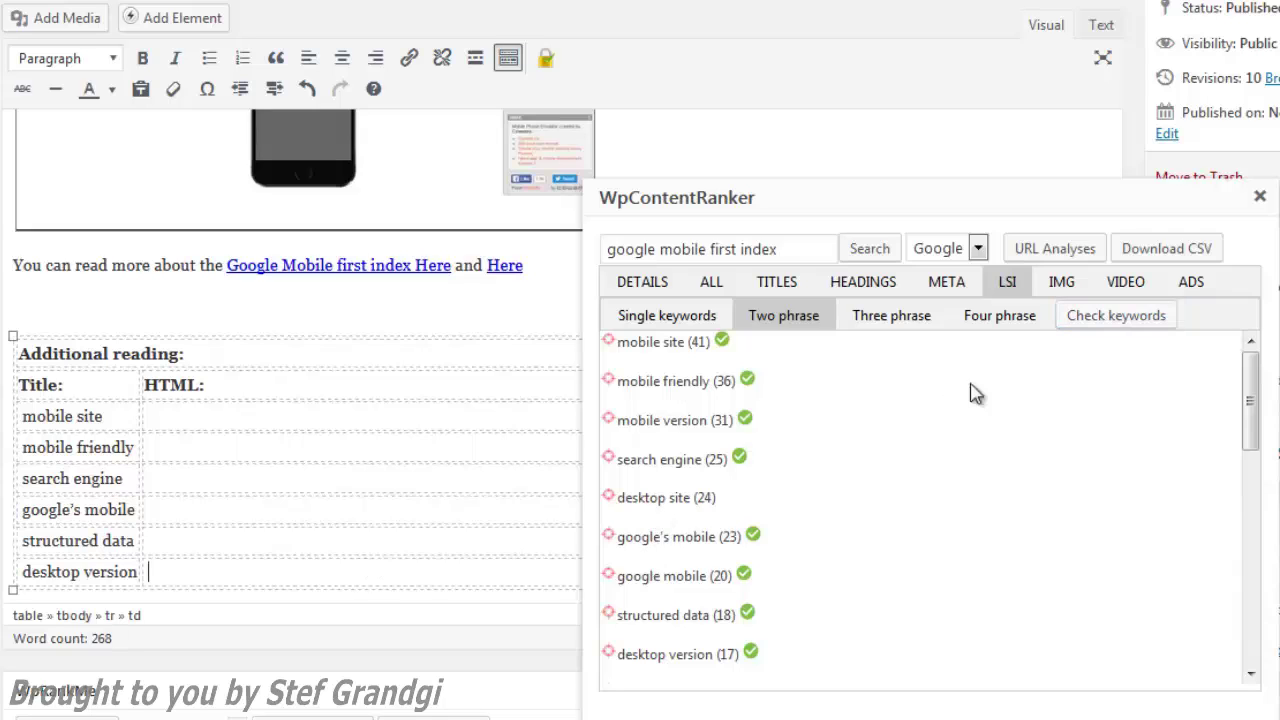
# Close the keyword analysis and add one more item to the Additional reading table using the setting 1|3.
pyautogui.click(1260, 196)
pyautogui.scroll(5, 1222, 478)
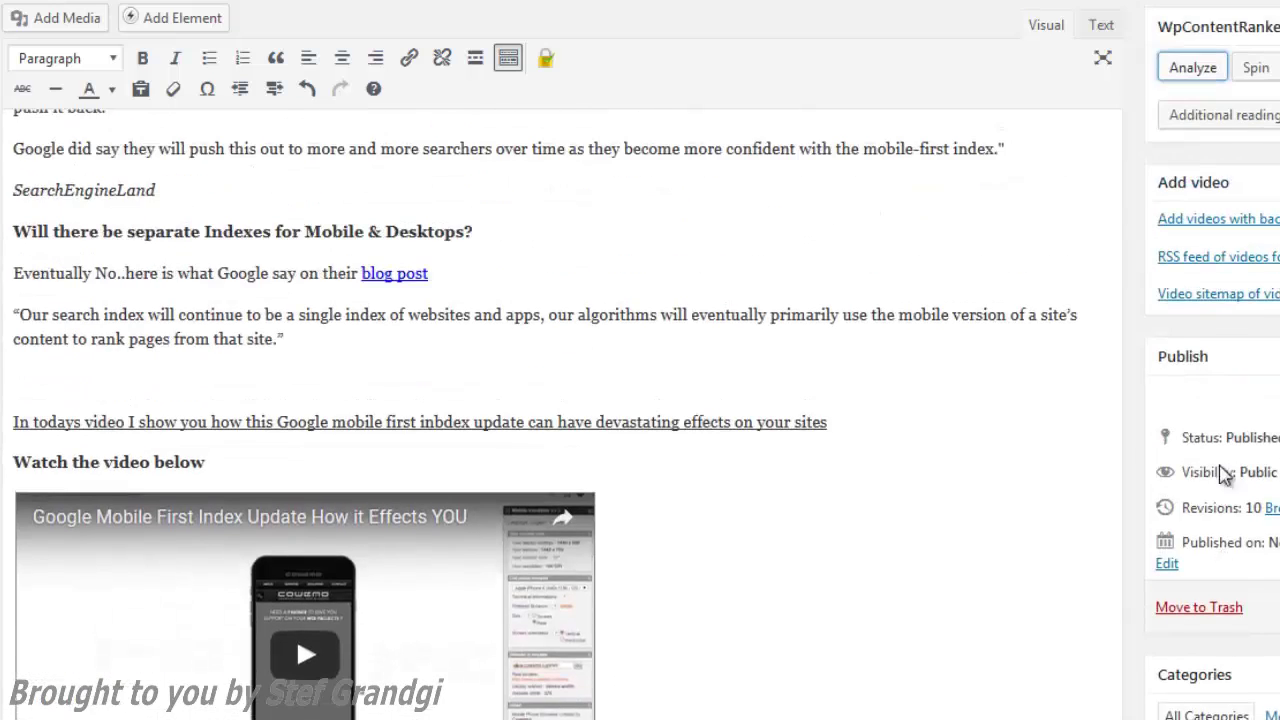
pyautogui.click(1225, 116)
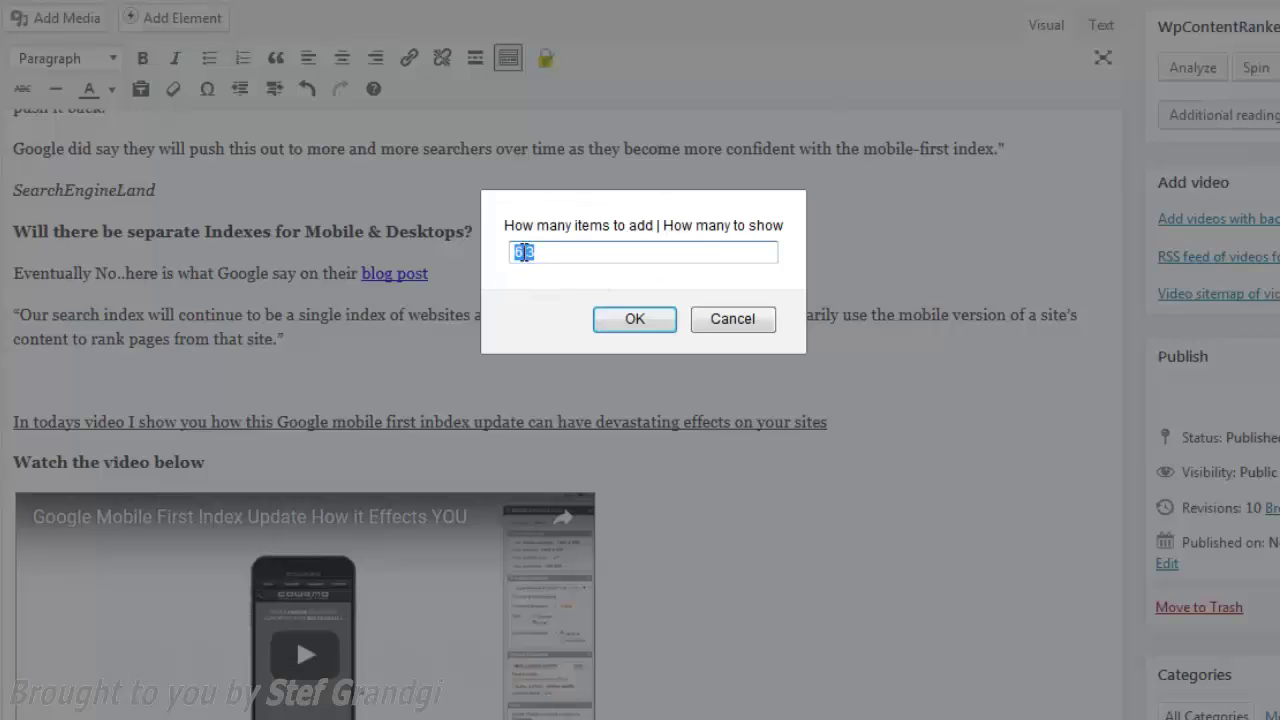
pyautogui.click(524, 252)
pyautogui.press('BackSpace')
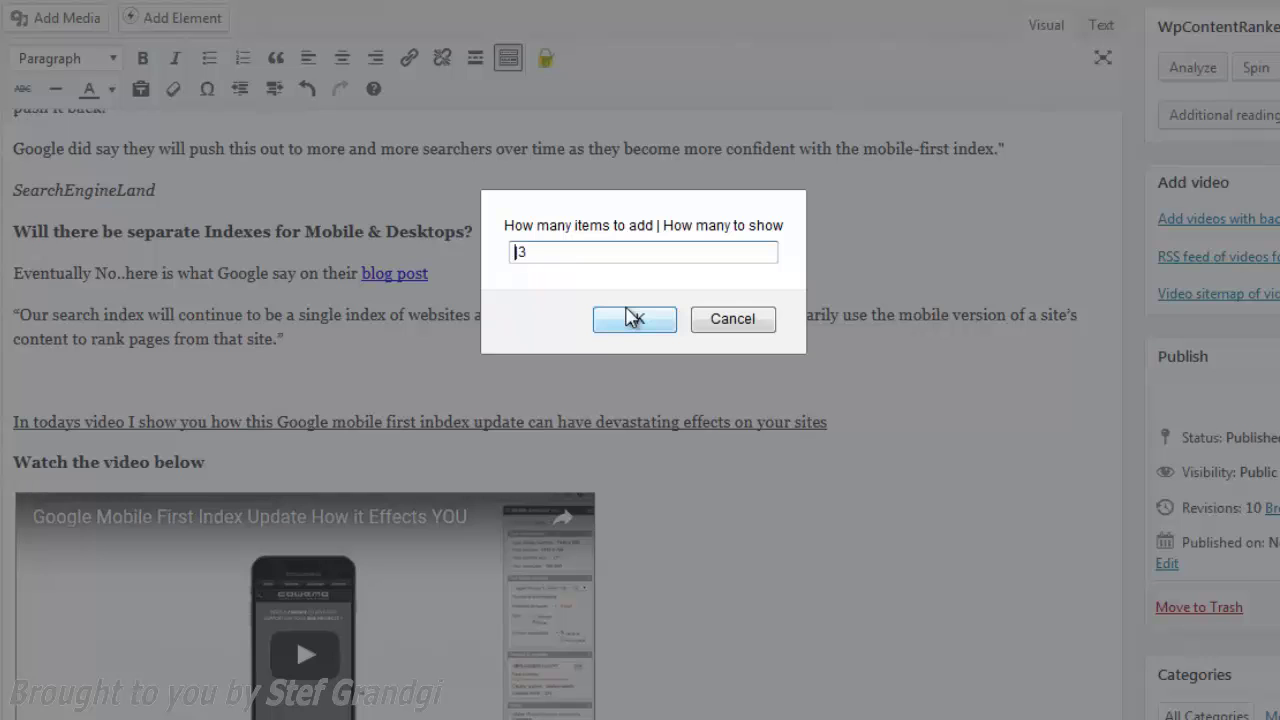
pyautogui.write('1')
pyautogui.click(632, 317)
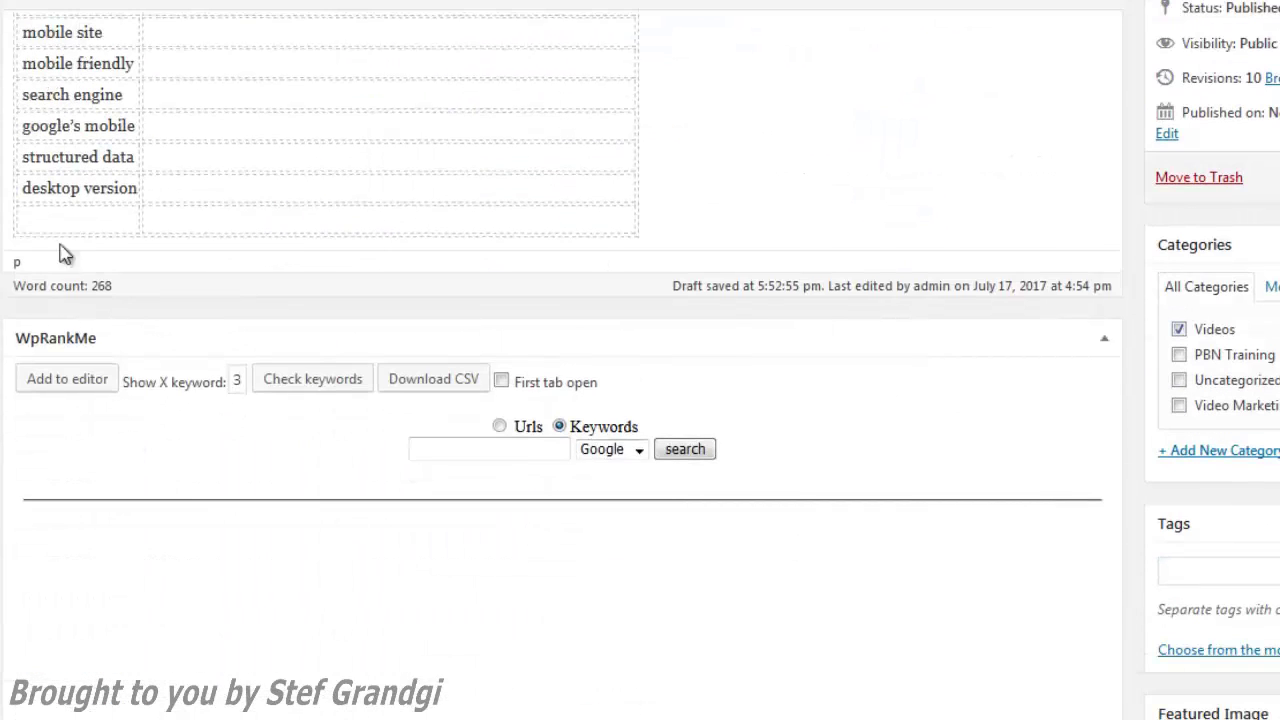
# Put the phrase "desktop site" in the new row's Title cell and recheck the two-phrase keywords against the post.
pyautogui.click(63, 221)
pyautogui.scroll(5, 1249, 575)
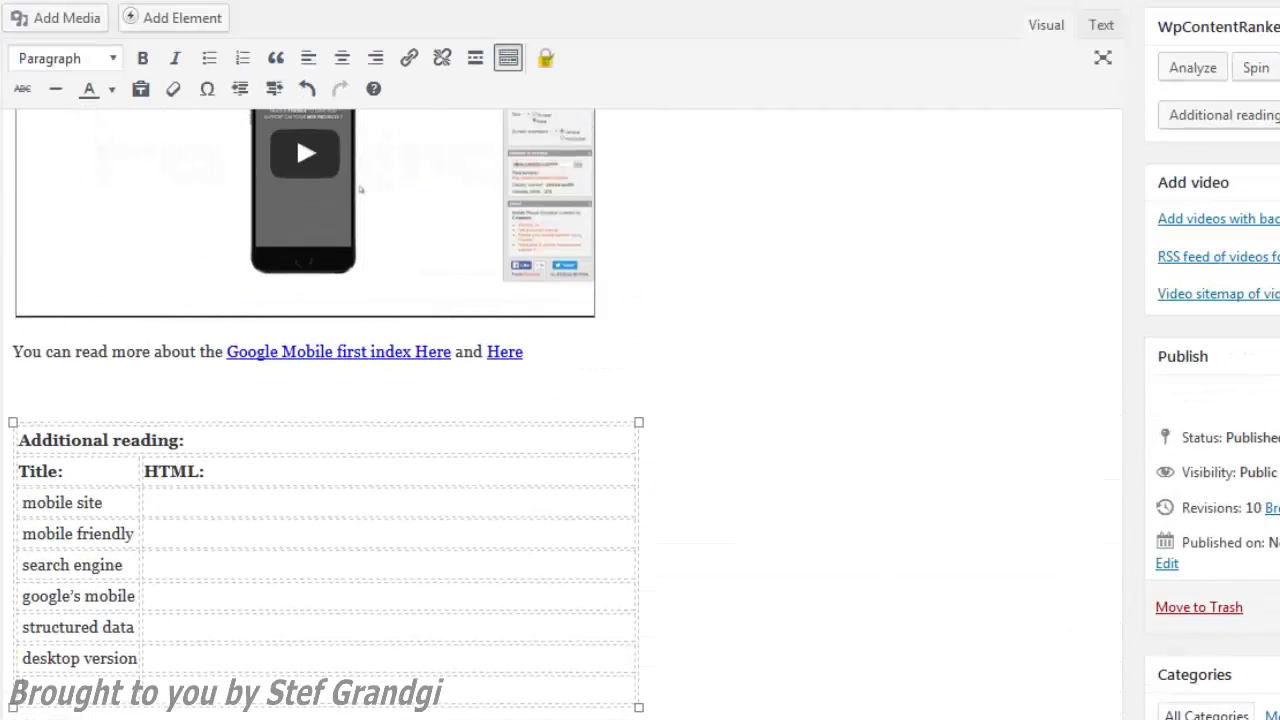
pyautogui.click(1207, 74)
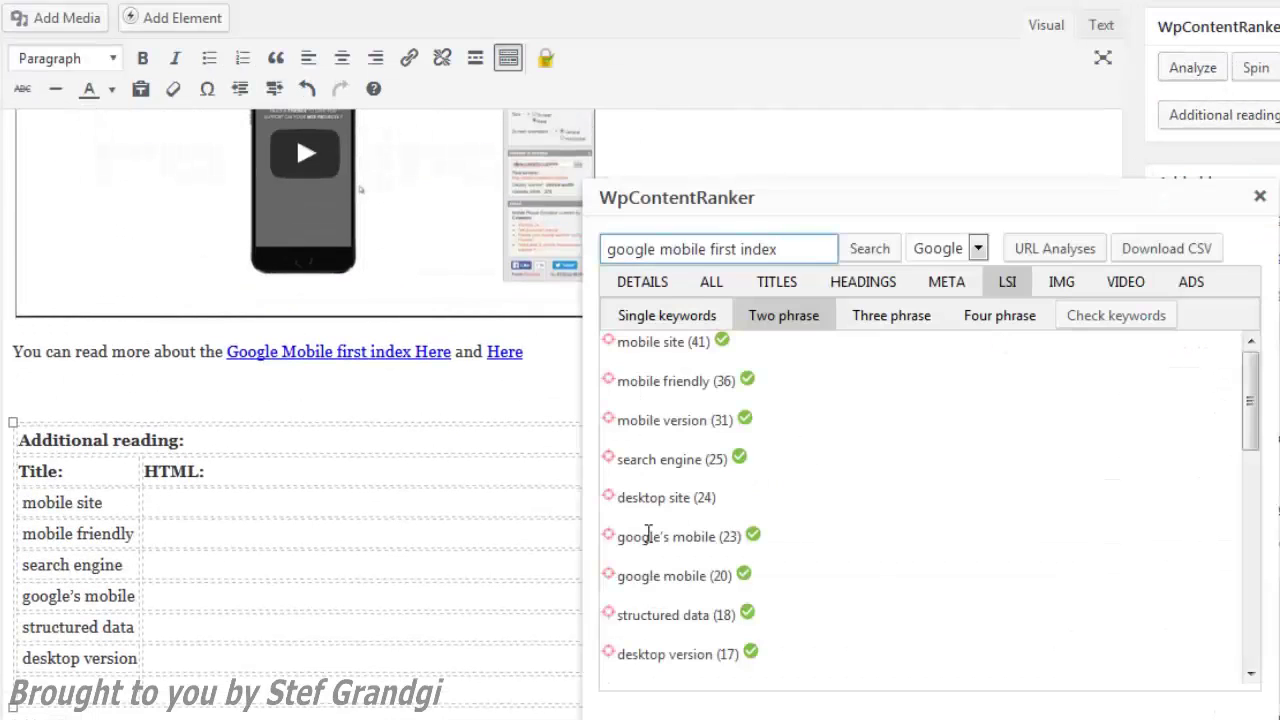
pyautogui.click(95, 690)
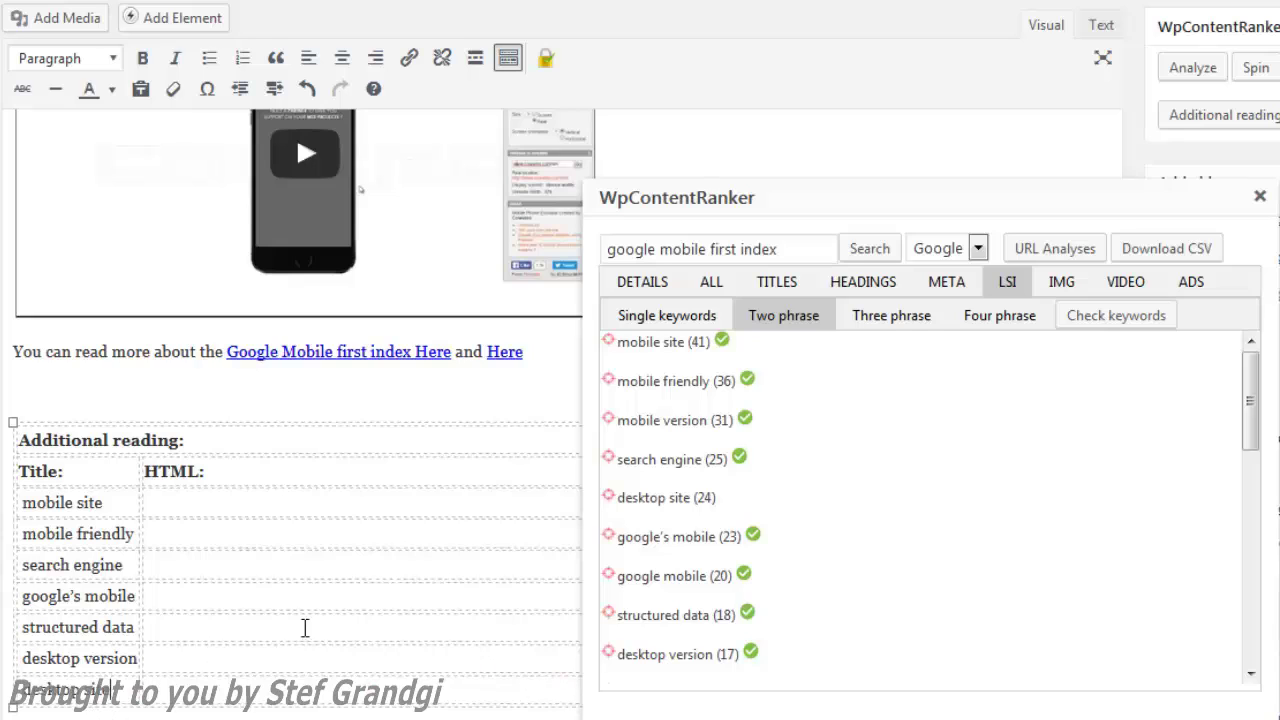
pyautogui.click(1143, 318)
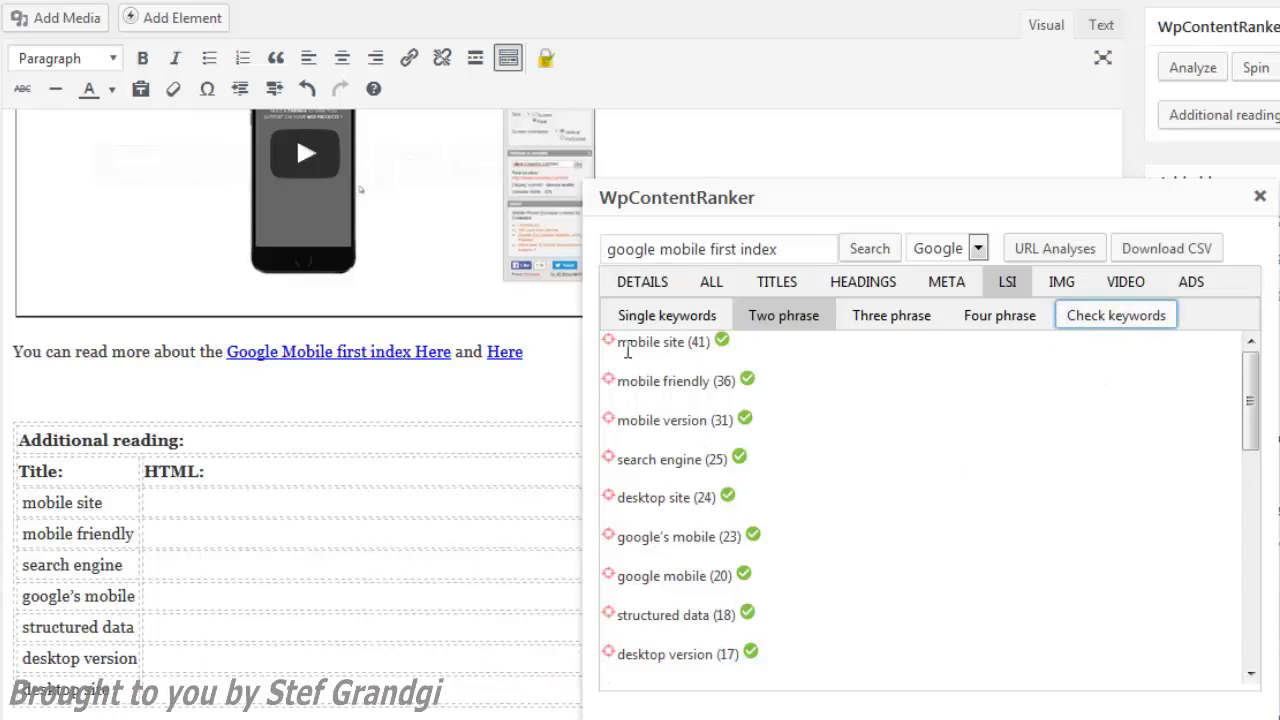
pyautogui.click(167, 516)
pyautogui.click(169, 540)
pyautogui.click(205, 590)
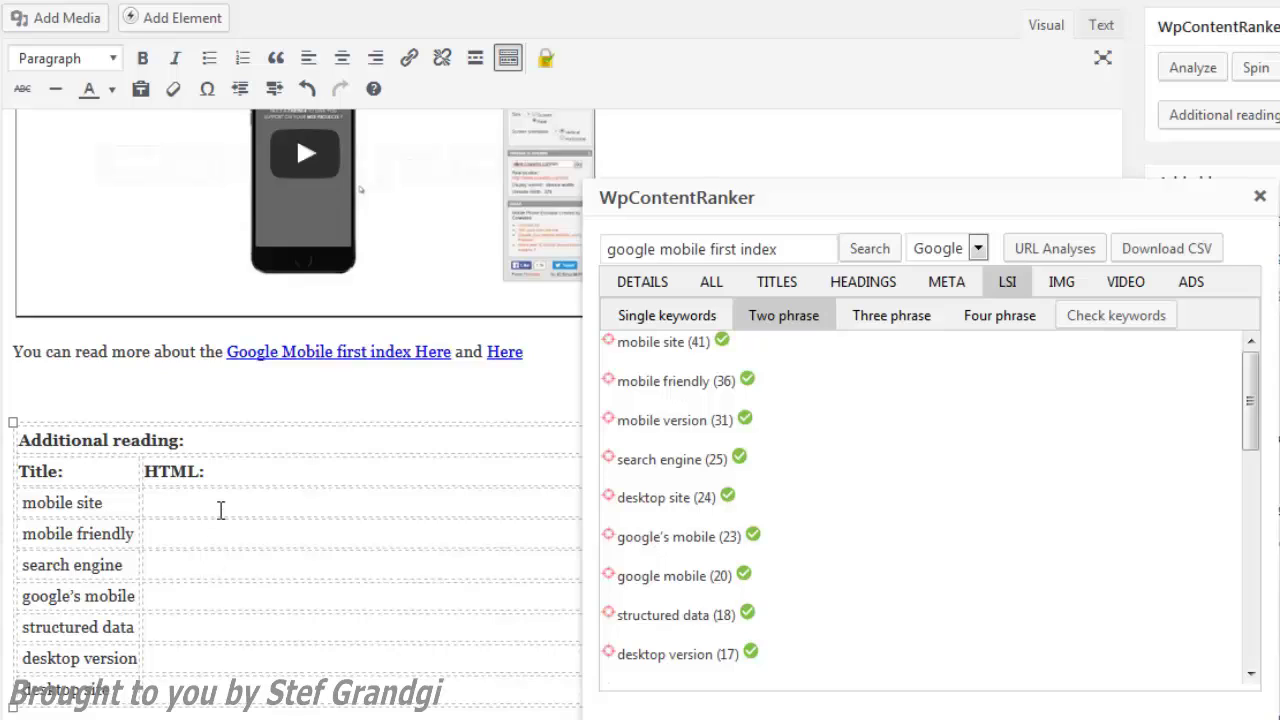
pyautogui.click(1157, 316)
# Insert the found video "Google Mobile First Index, Search Console Changes & SEO Topics" in the HTML cell of the "mobile site" row.
pyautogui.click(202, 500)
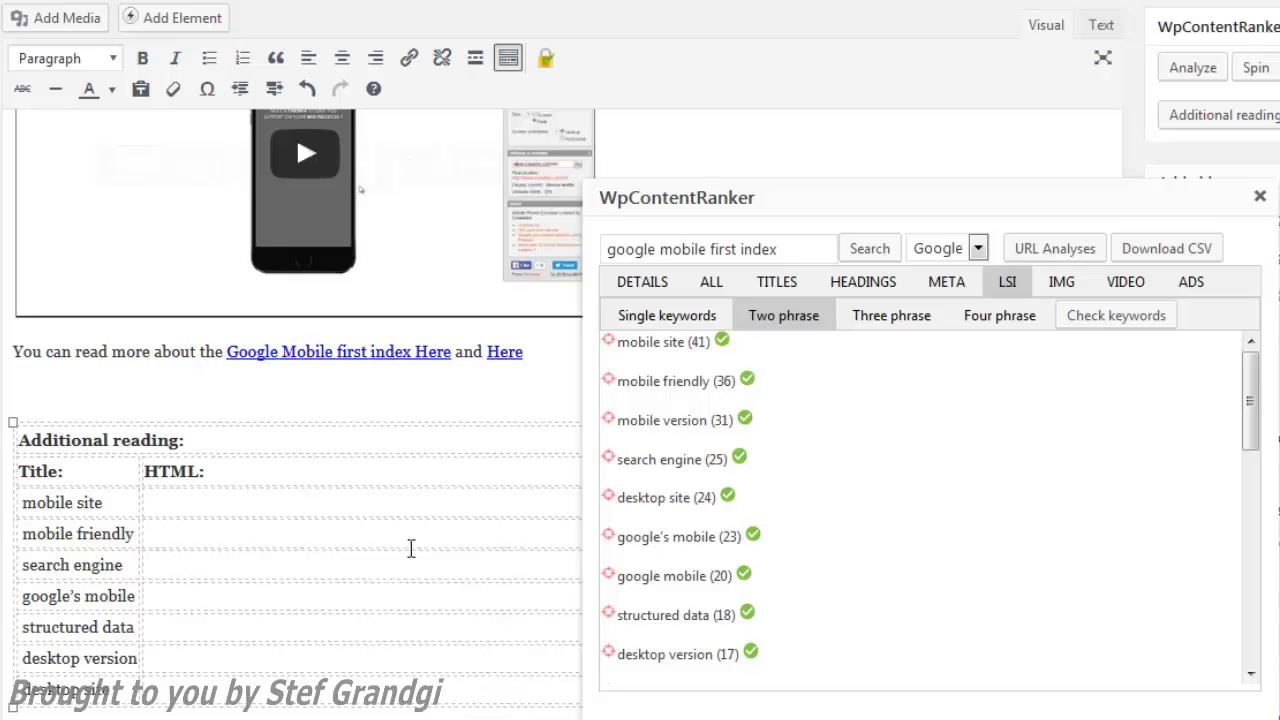
pyautogui.click(1126, 282)
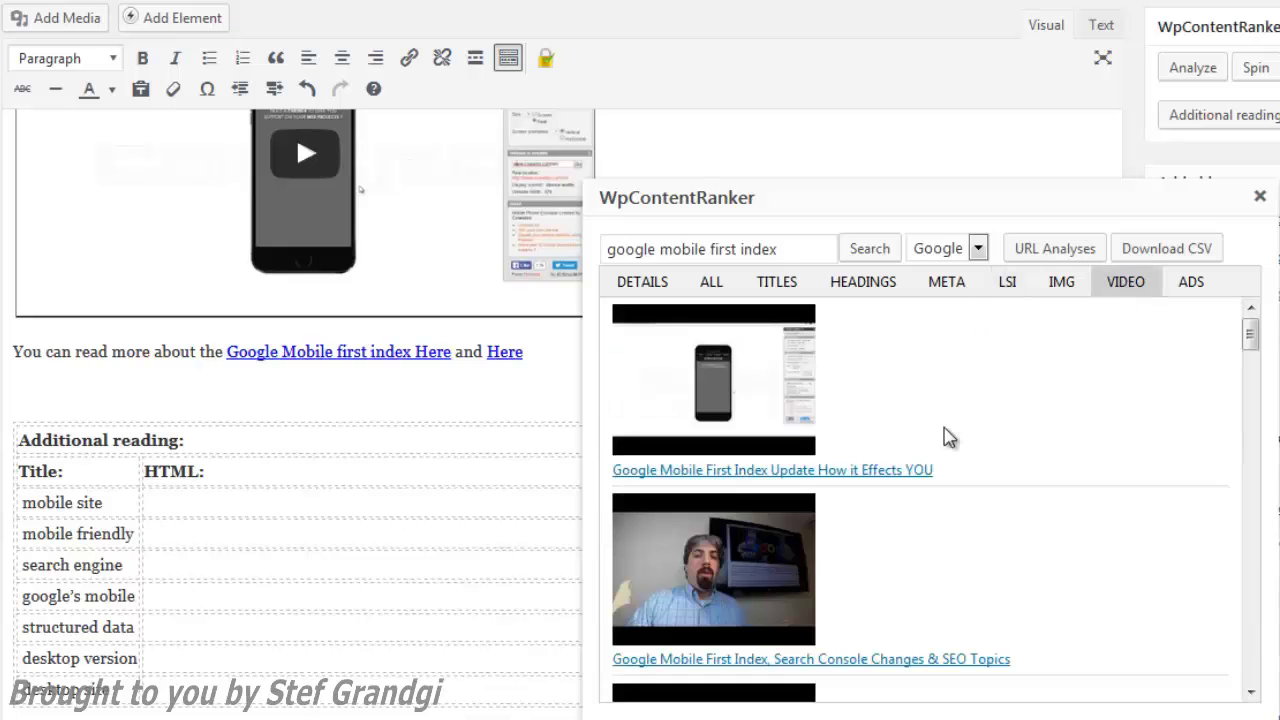
pyautogui.moveTo(732, 570); pyautogui.dragTo(380, 514)
pyautogui.scroll(-3, 488, 594)
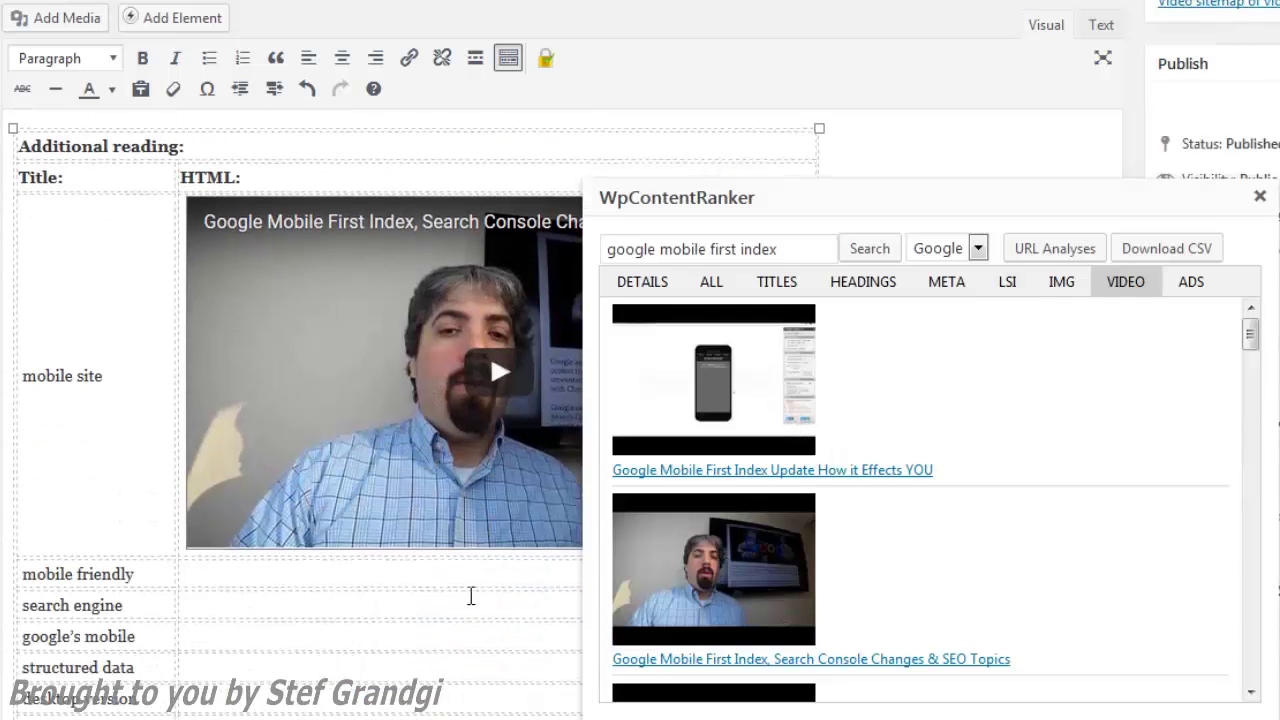
# Insert the found video "How to Prepare Your Website for Google's Mobile First Index" in the HTML cell of the "mobile friendly" row.
pyautogui.click(280, 576)
pyautogui.scroll(-2, 770, 607)
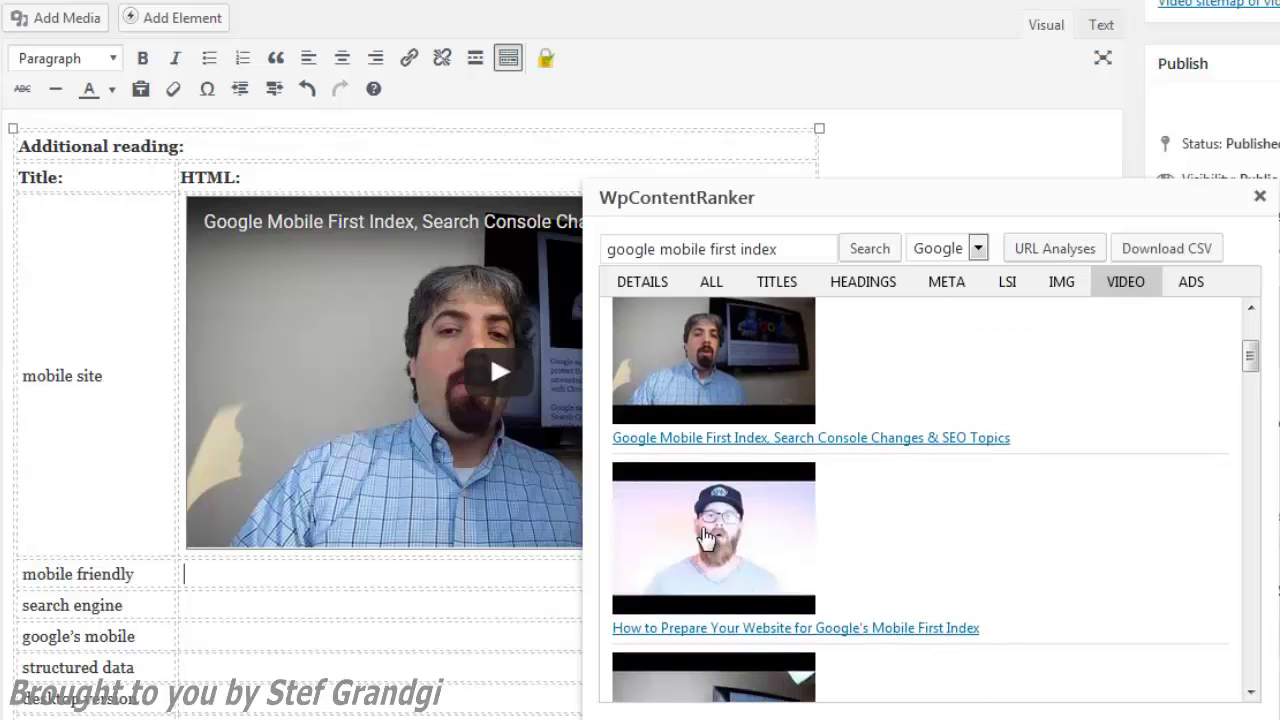
pyautogui.moveTo(707, 540); pyautogui.dragTo(380, 622)
pyautogui.scroll(-4, 380, 622)
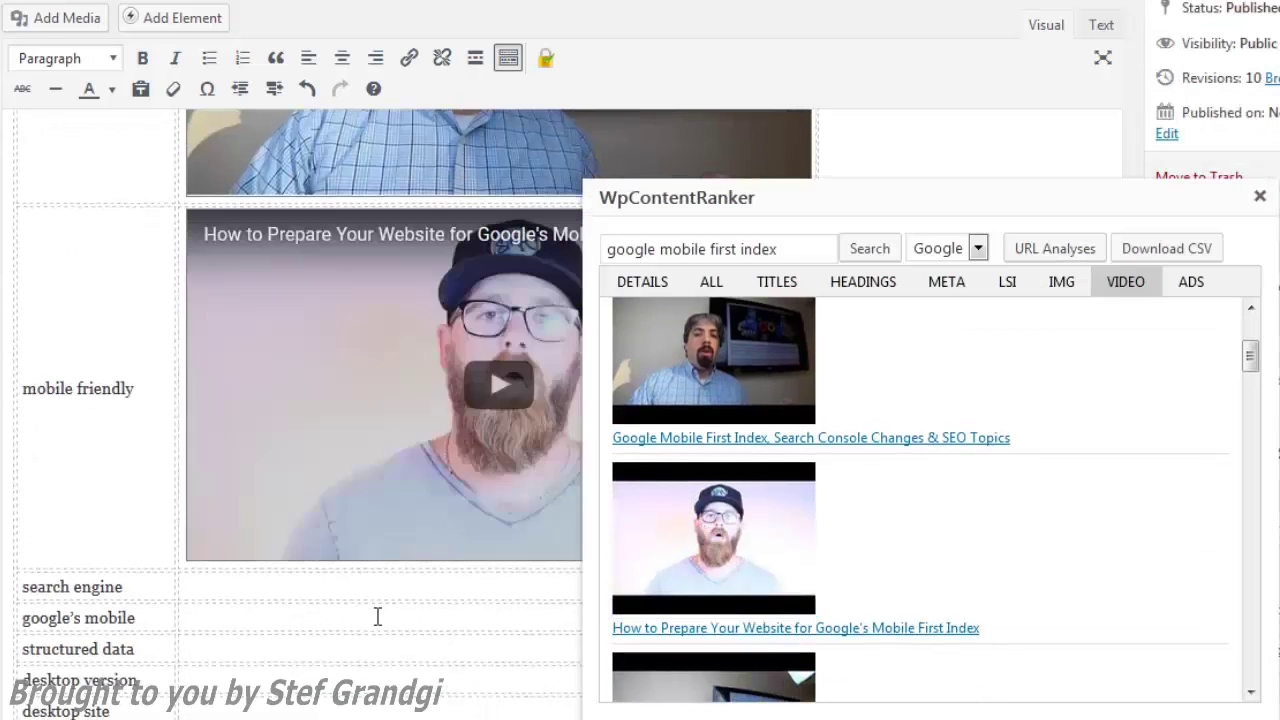
# Insert the found video "Google Mobile First, Algorithm Update, 2017 SEO Advice & More" in the HTML cell of the "search engine" row.
pyautogui.click(286, 594)
pyautogui.hotkey('ctrl', 'v')
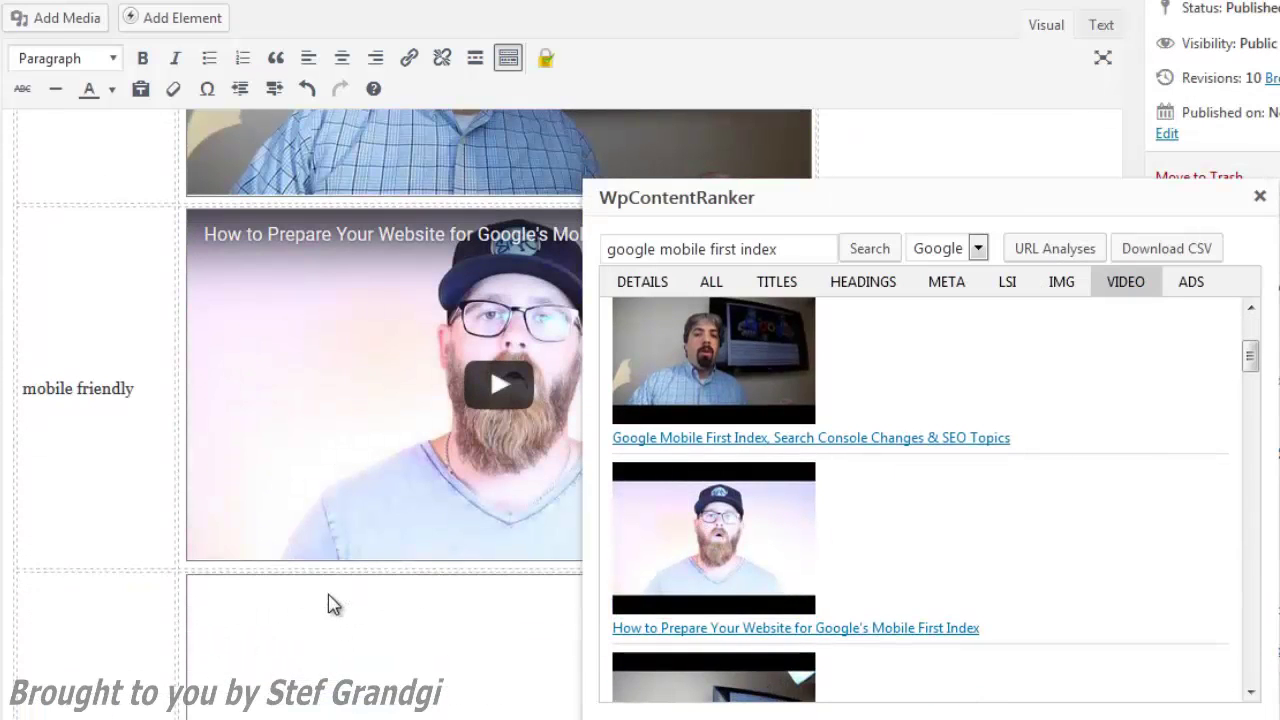
pyautogui.scroll(-5, 331, 600)
pyautogui.scroll(-4, 718, 665)
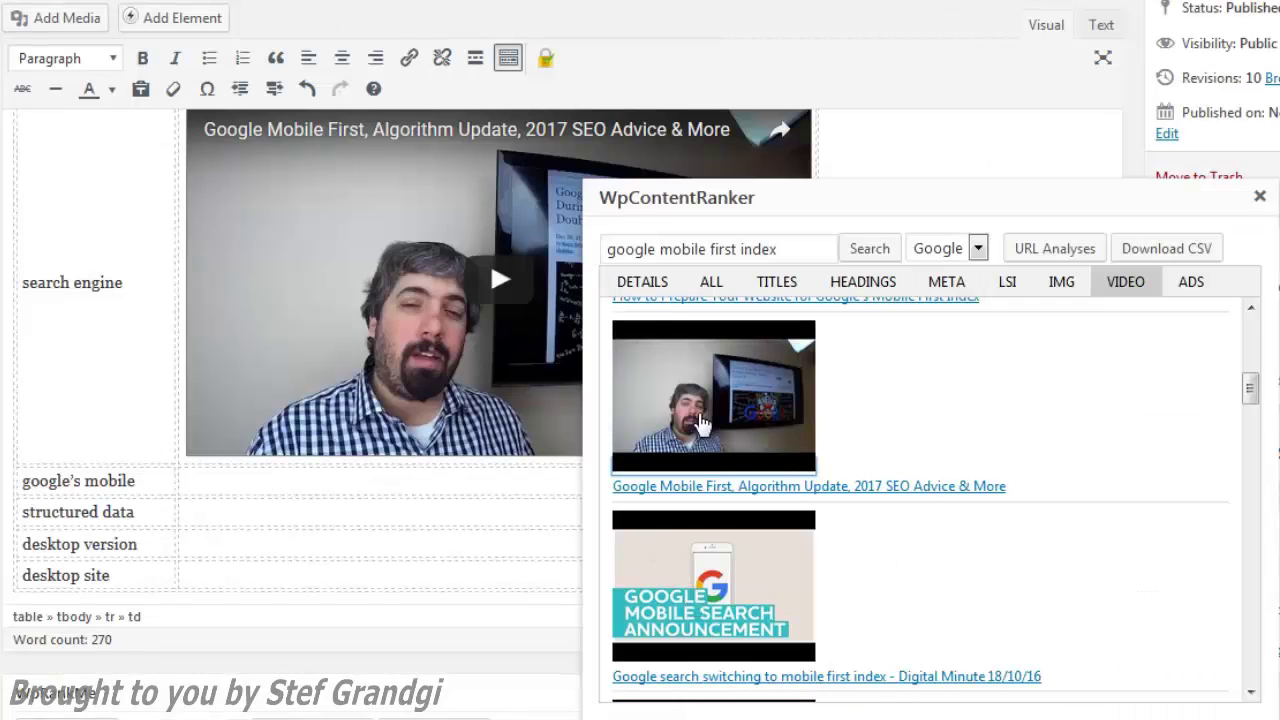
# Insert "Google search switching to mobile first index - Digital Minute 18/10/16" in the "google's mobile" row and "Google's News on Mobile-First Index" in the "structured data" row.
pyautogui.moveTo(700, 425); pyautogui.dragTo(443, 506)
pyautogui.scroll(-5, 503, 541)
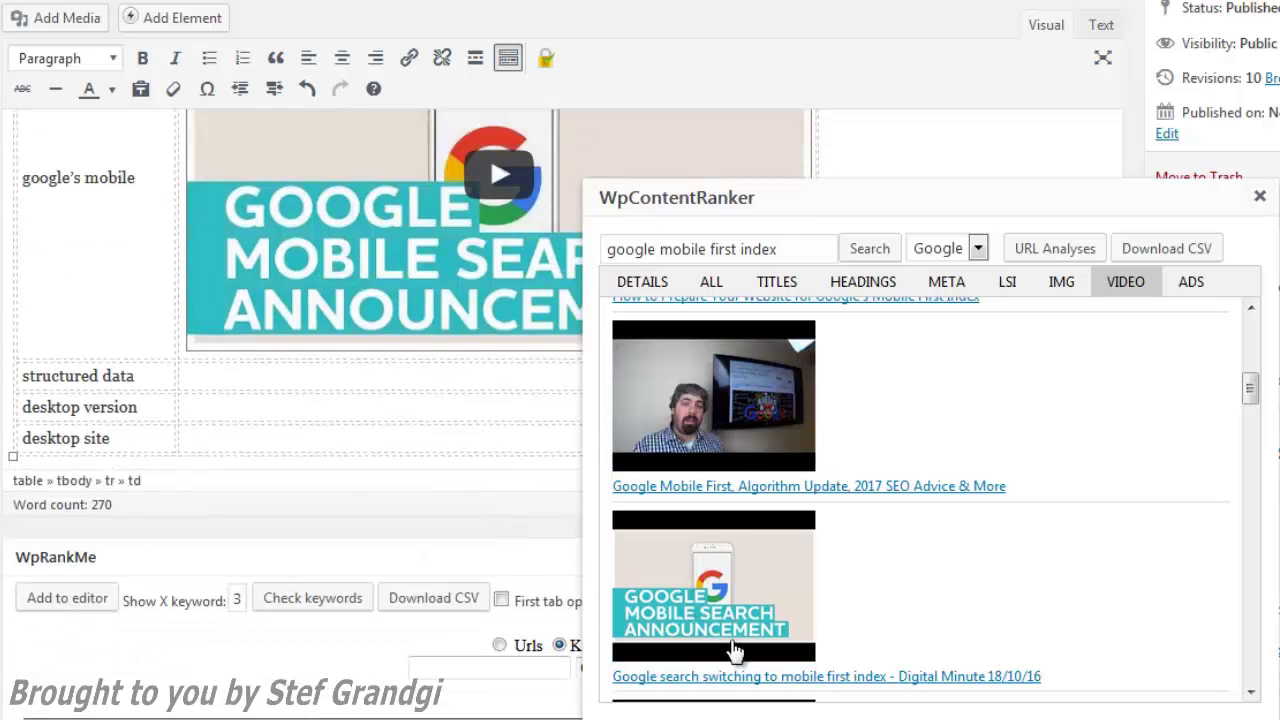
pyautogui.scroll(-2, 740, 646)
pyautogui.moveTo(745, 643); pyautogui.dragTo(290, 292)
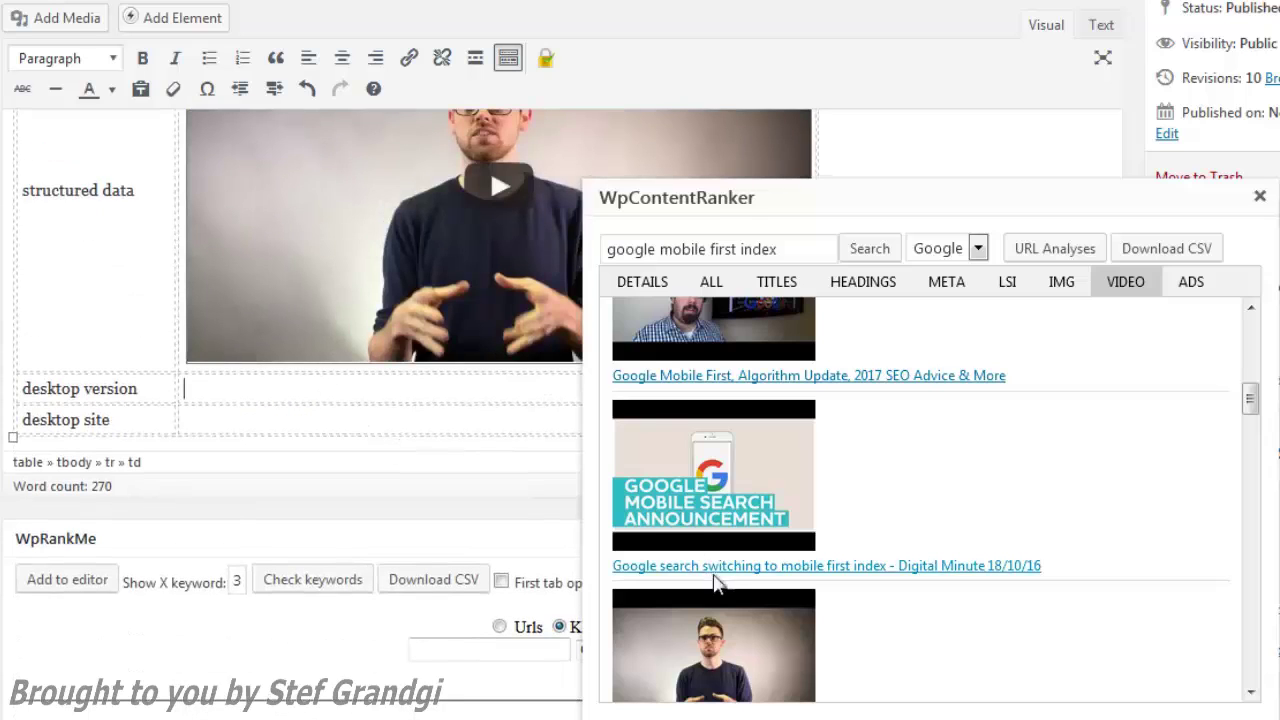
# Insert "Google Delays Its Mobile-First Index" in the "desktop version" row and "Google Mobile Index 2017" in the "desktop site" row, closing the analysis.
pyautogui.scroll(-4, 714, 585)
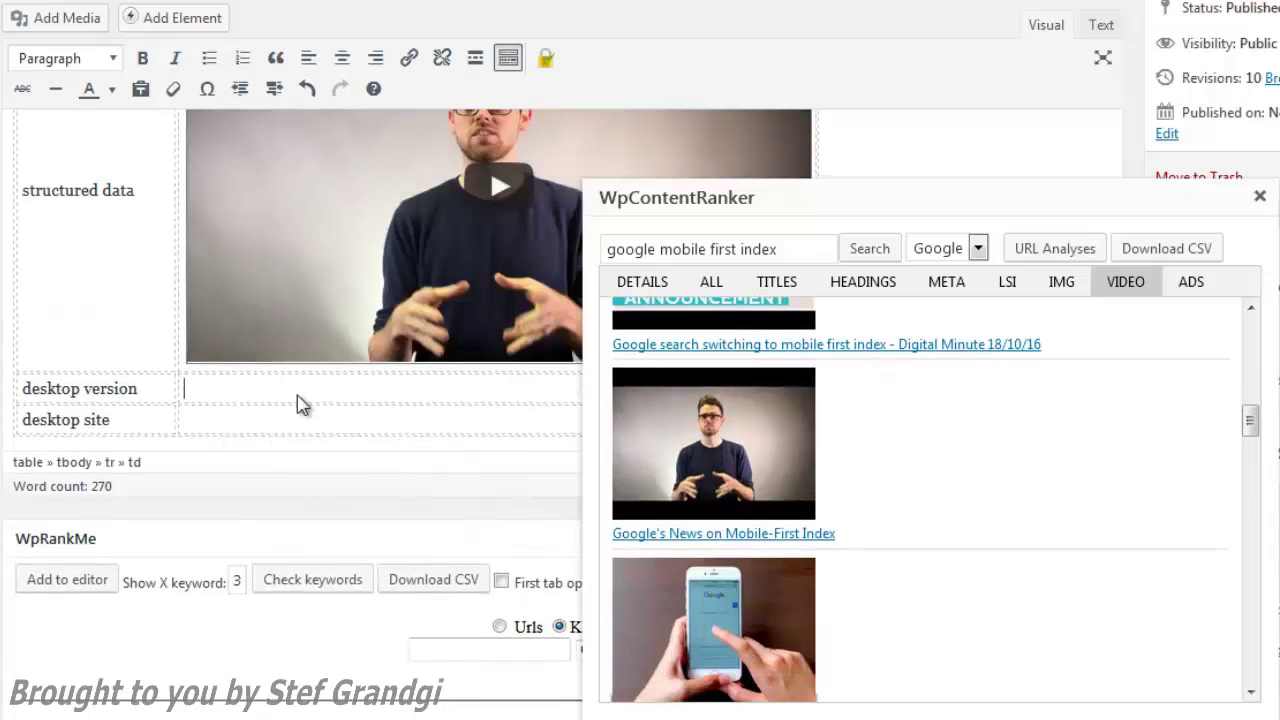
pyautogui.hotkey('ctrl', 'v')
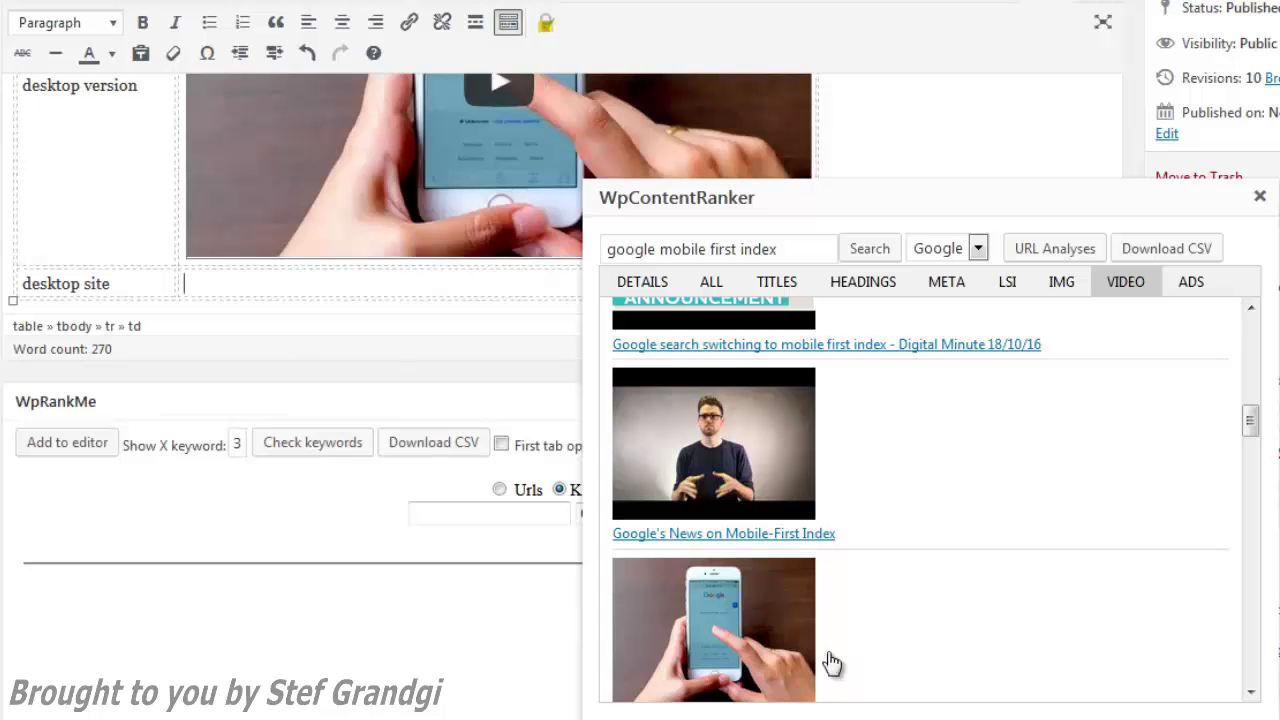
pyautogui.scroll(-5, 640, 577)
pyautogui.moveTo(726, 620); pyautogui.dragTo(229, 288)
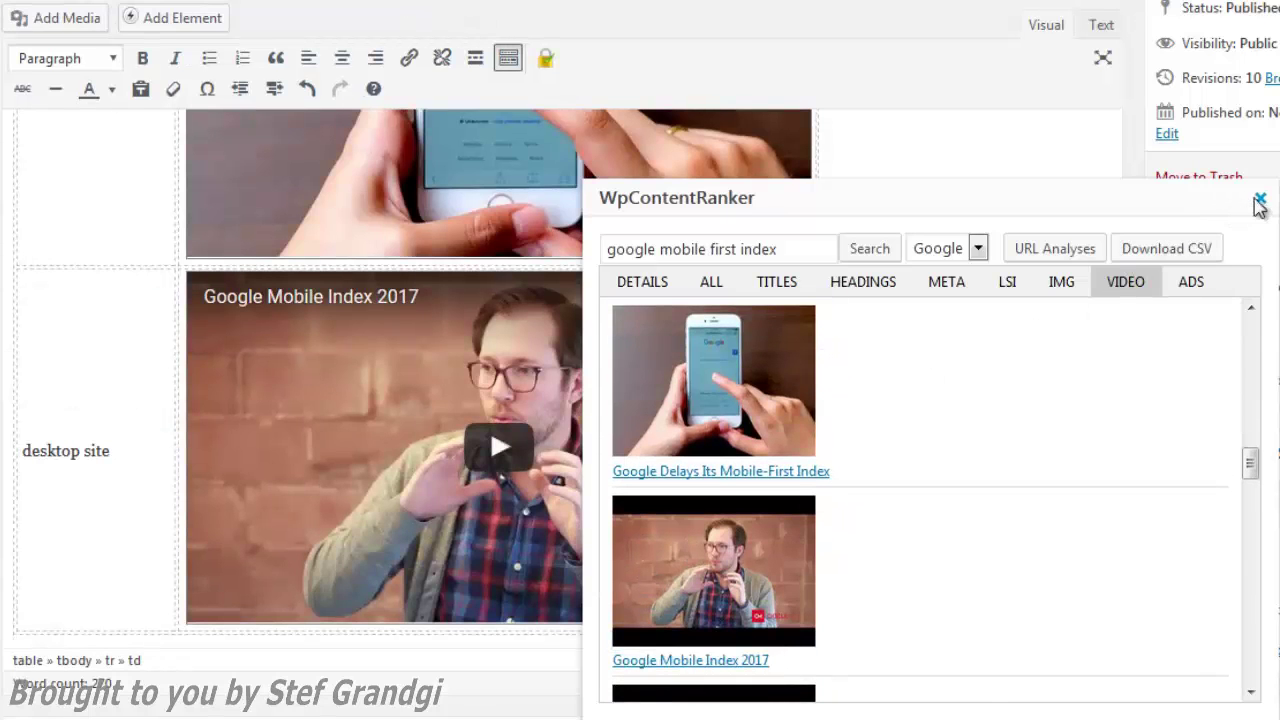
pyautogui.click(1259, 197)
# Set the iframe width to 300 in the post's HTML source for every Additional reading video except the "structured data" one.
pyautogui.scroll(10, 760, 400)
pyautogui.scroll(4, 871, 402)
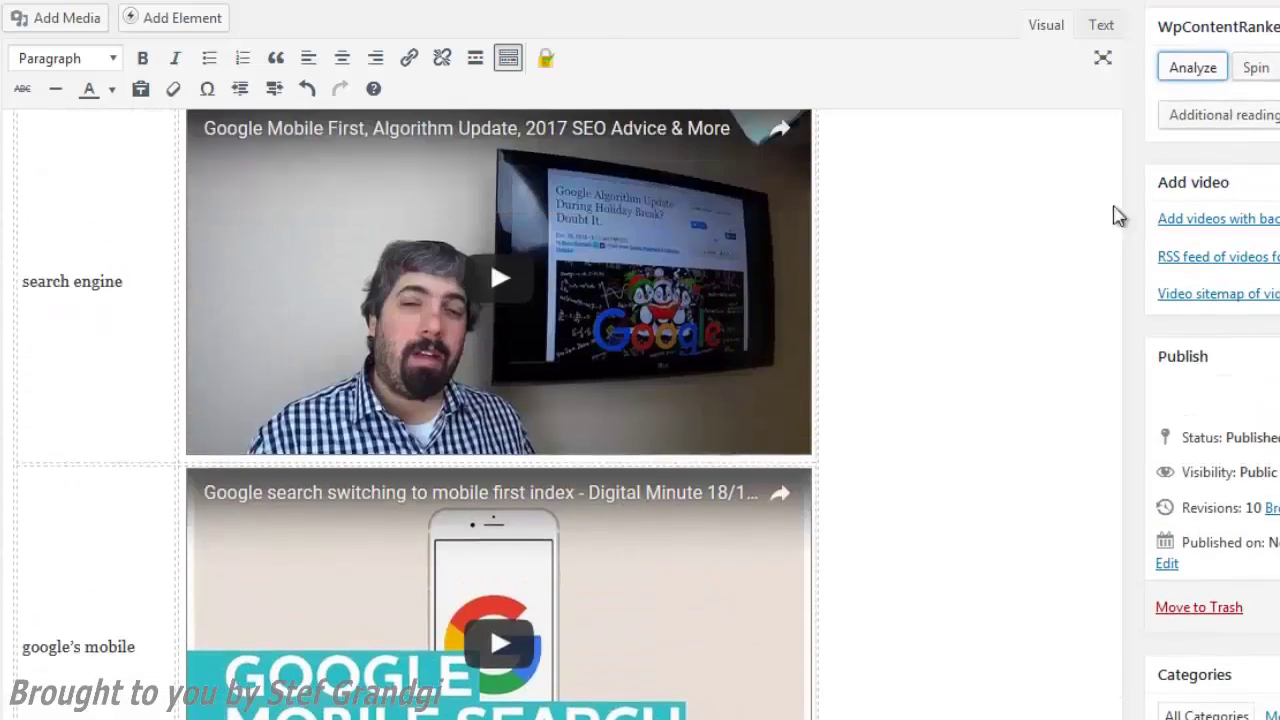
pyautogui.click(1101, 25)
pyautogui.scroll(-7, 869, 547)
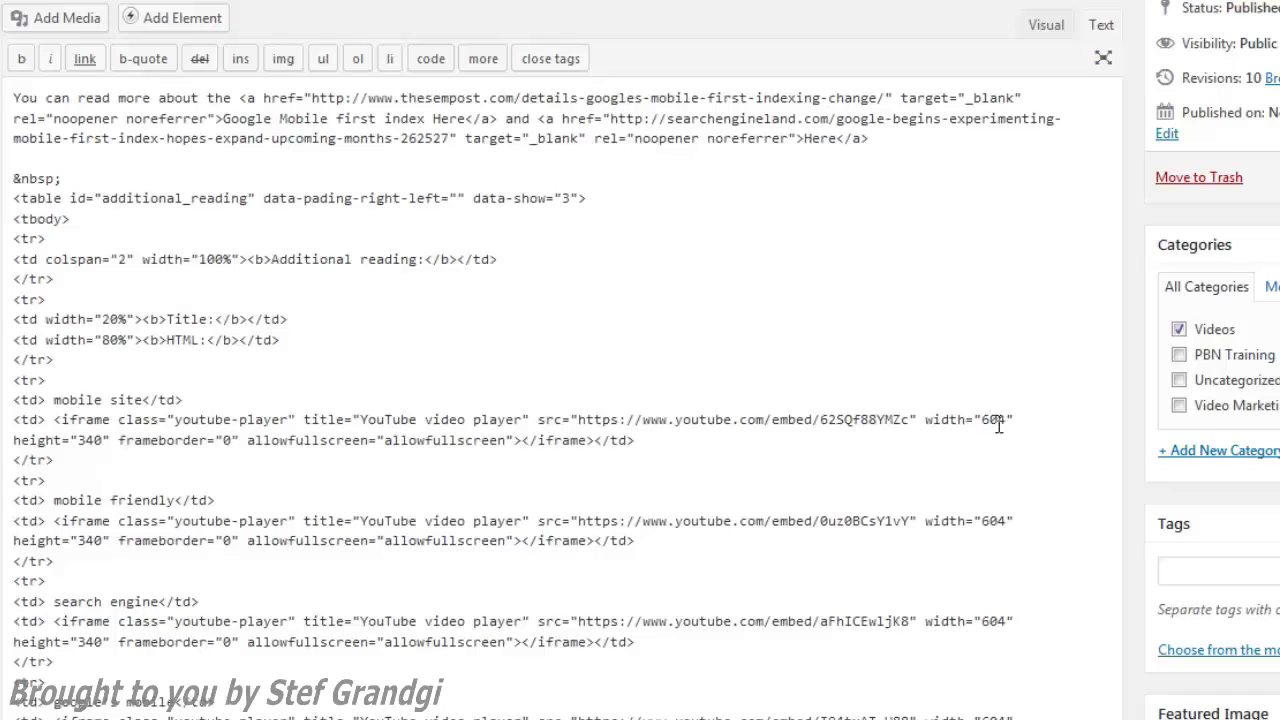
pyautogui.doubleClick(998, 424)
pyautogui.press('BackSpace')
pyautogui.write('300')
pyautogui.write('300')
pyautogui.write('300')
pyautogui.scroll(-4, 1000, 600)
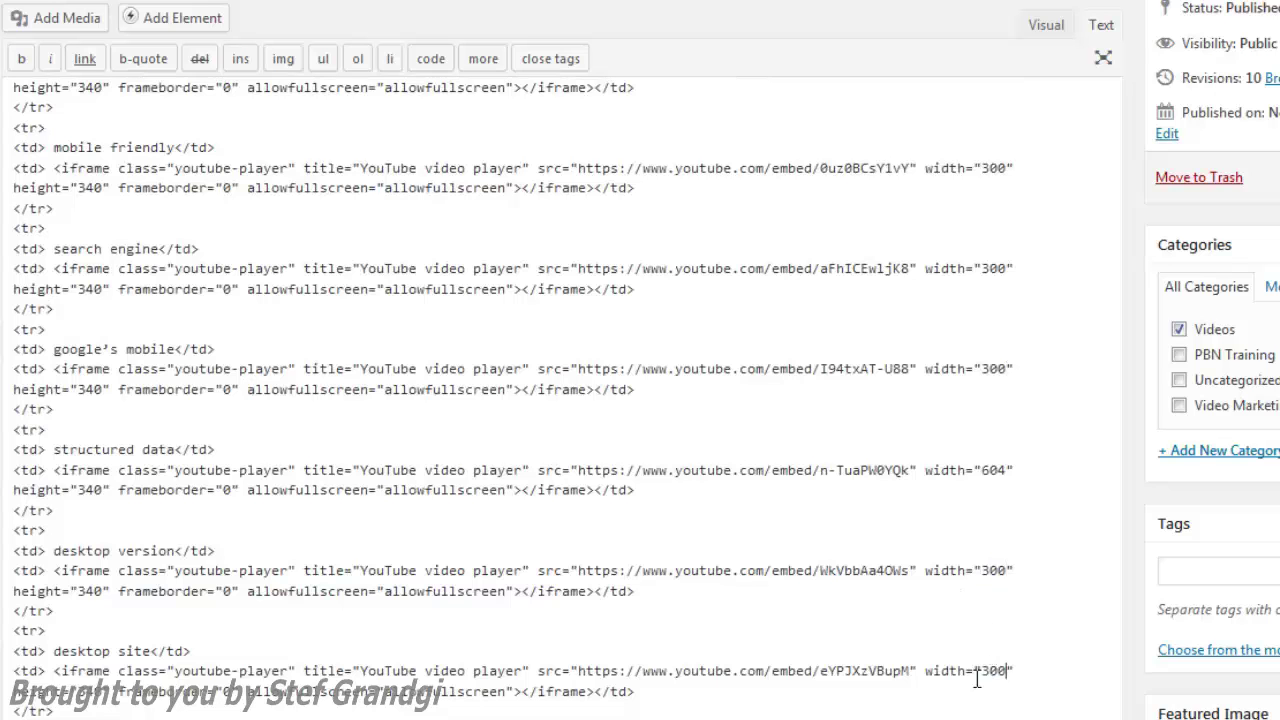
# Return to the visual editor, update the post and review the Additional reading table.
pyautogui.scroll(10, 1080, 254)
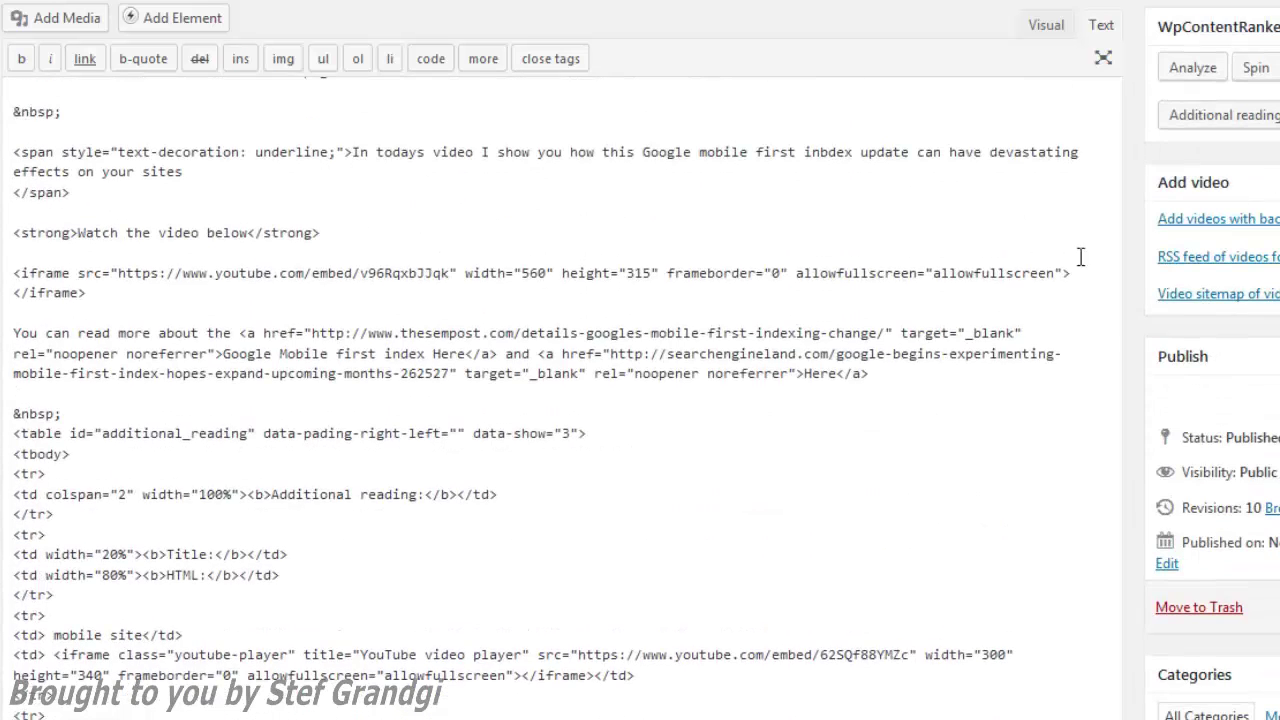
pyautogui.click(1046, 25)
pyautogui.scroll(-10, 717, 558)
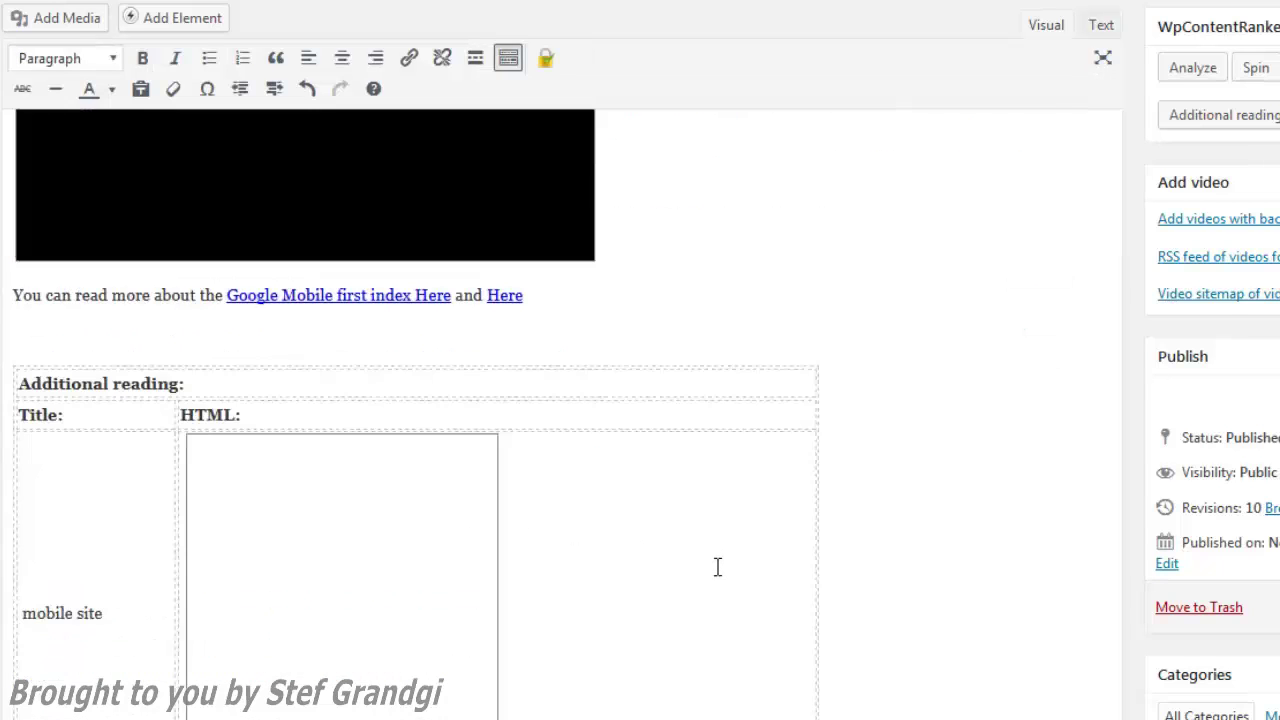
pyautogui.scroll(10, 909, 557)
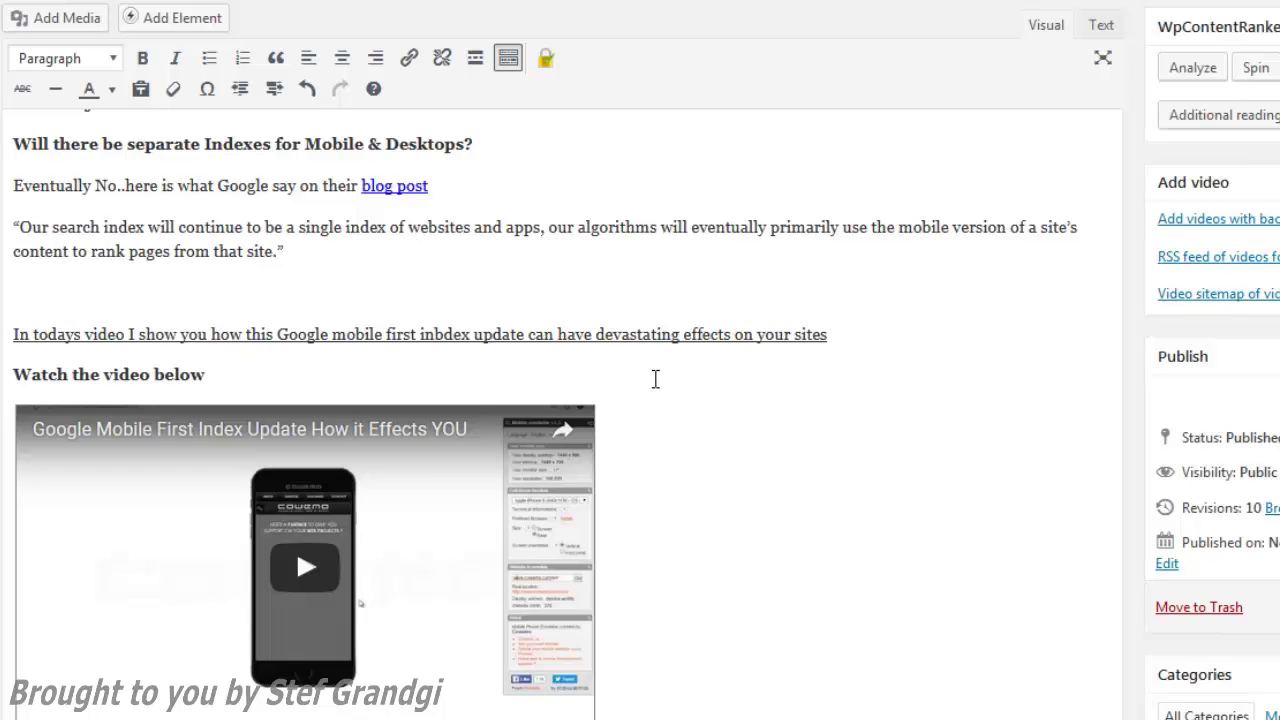
pyautogui.scroll(-1, 655, 378)
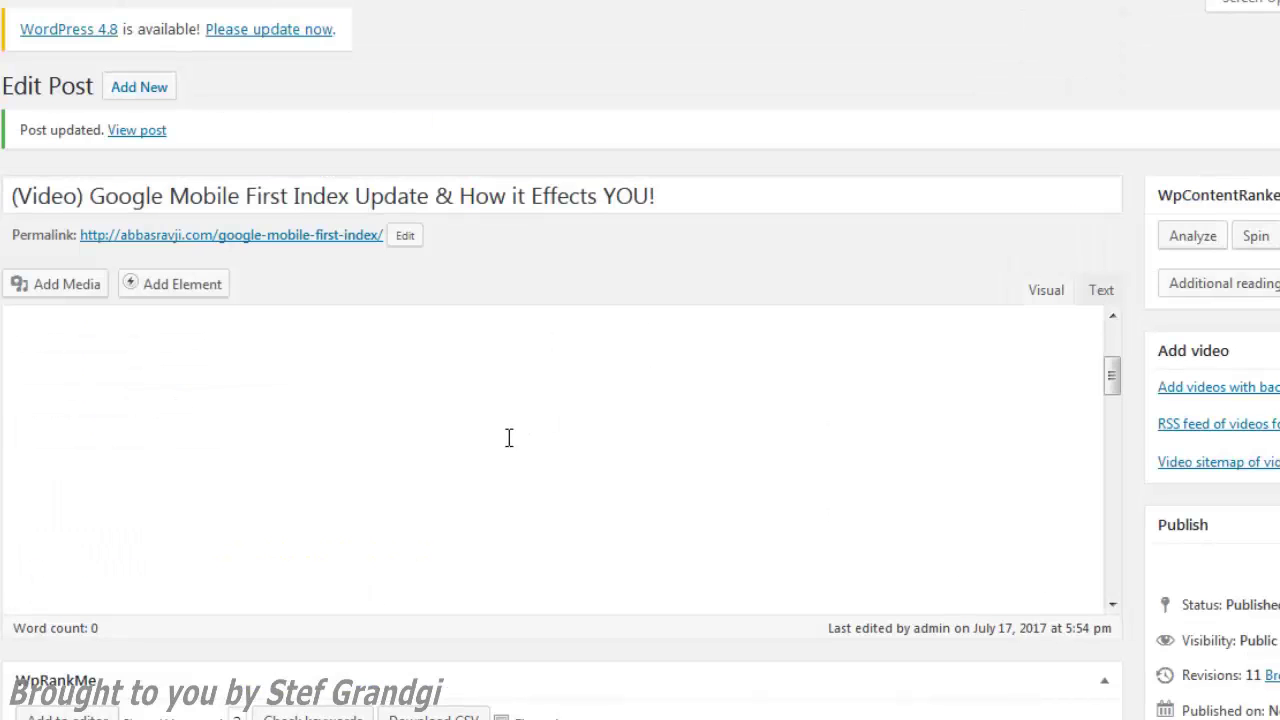
pyautogui.scroll(-5, 506, 546)
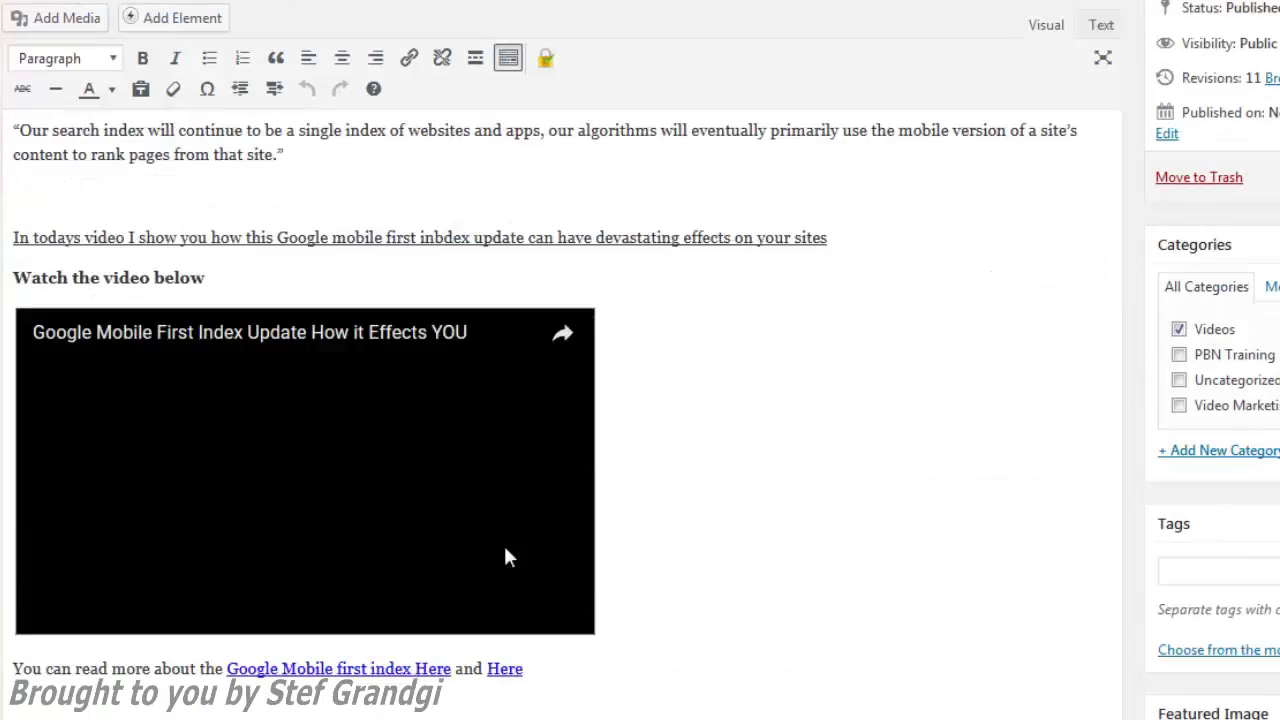
pyautogui.scroll(-10, 505, 550)
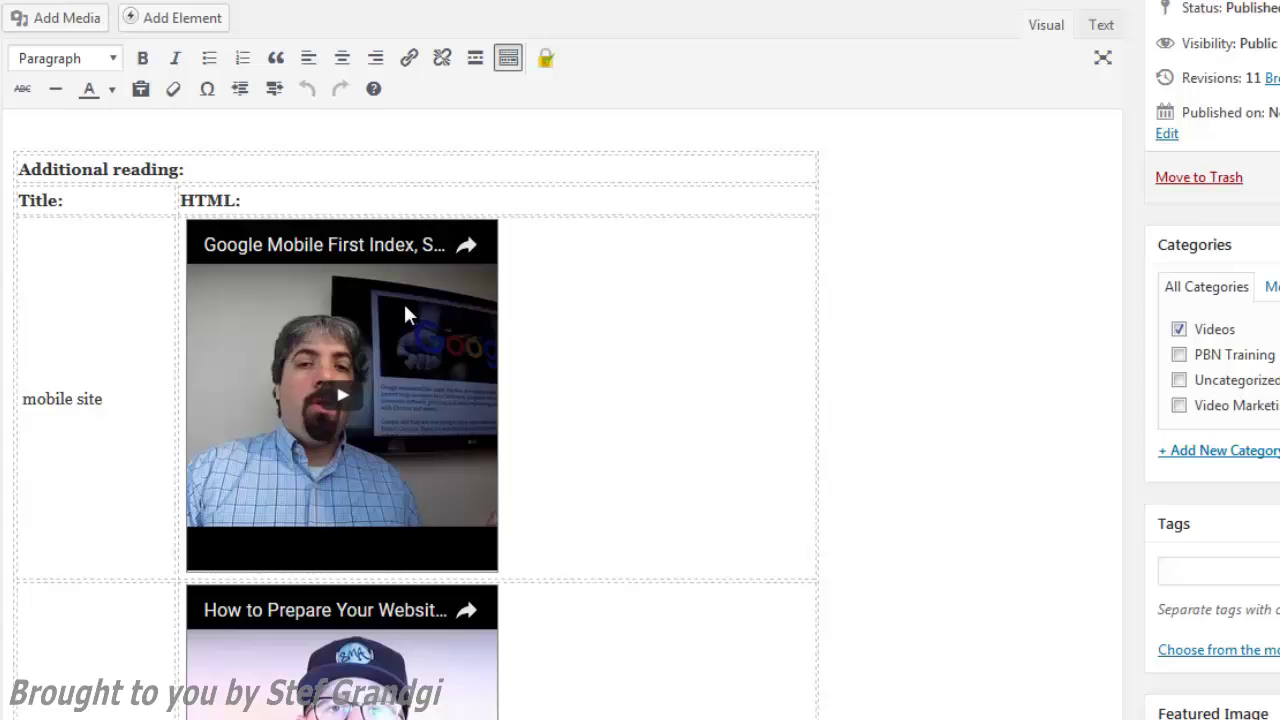
pyautogui.scroll(15, 1066, 660)
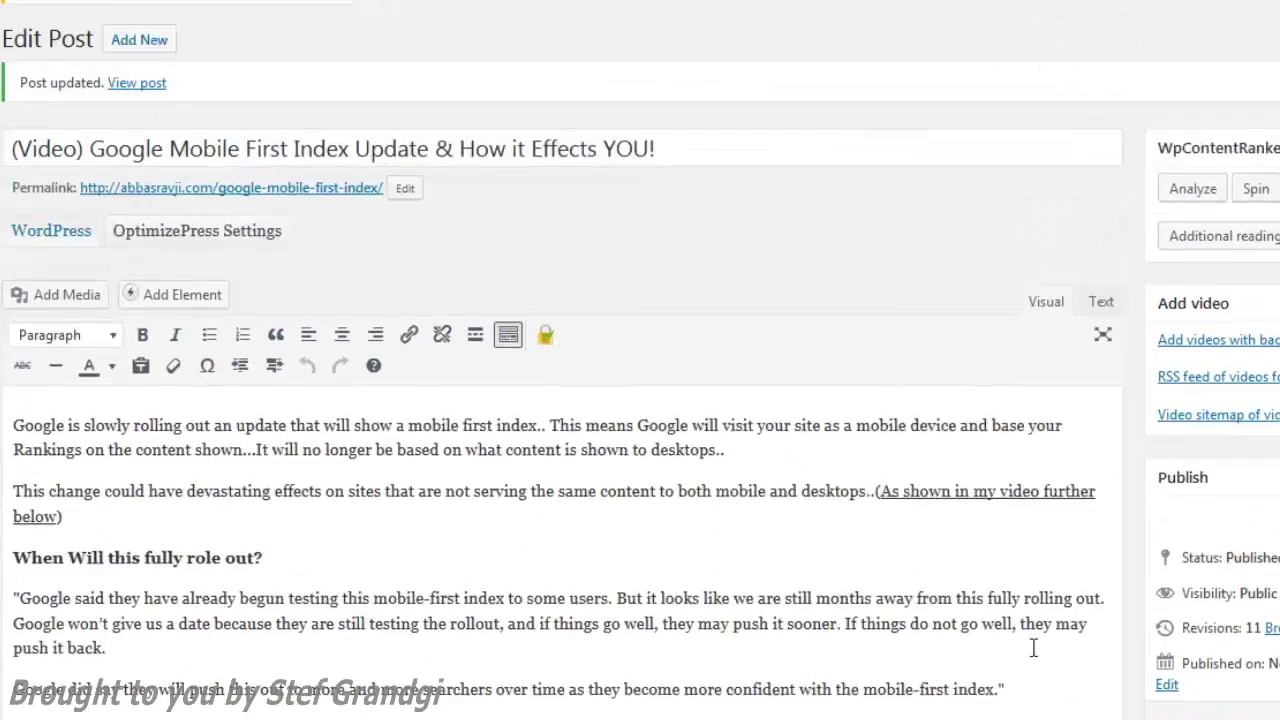
# Open the published post from its permalink in a new tab and view the tabbed video box below the reading links.
pyautogui.scroll(1, 1033, 648)
pyautogui.rightClick(172, 248)
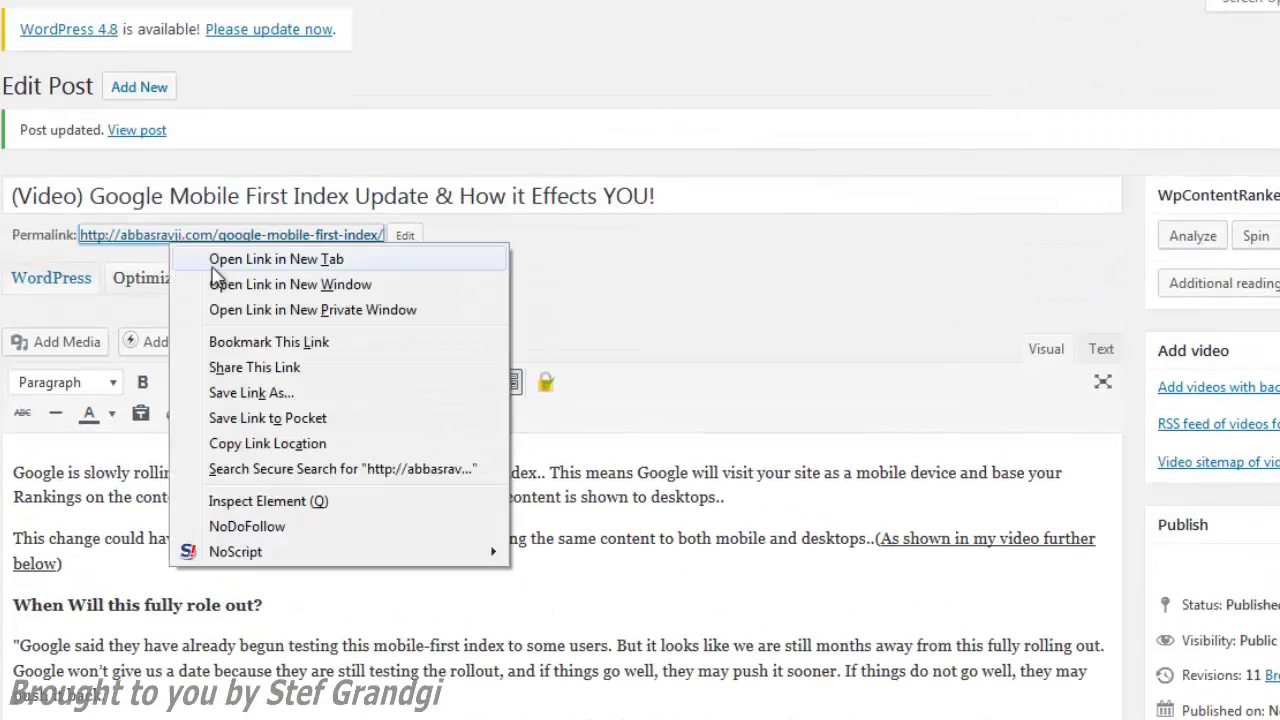
pyautogui.click(250, 366)
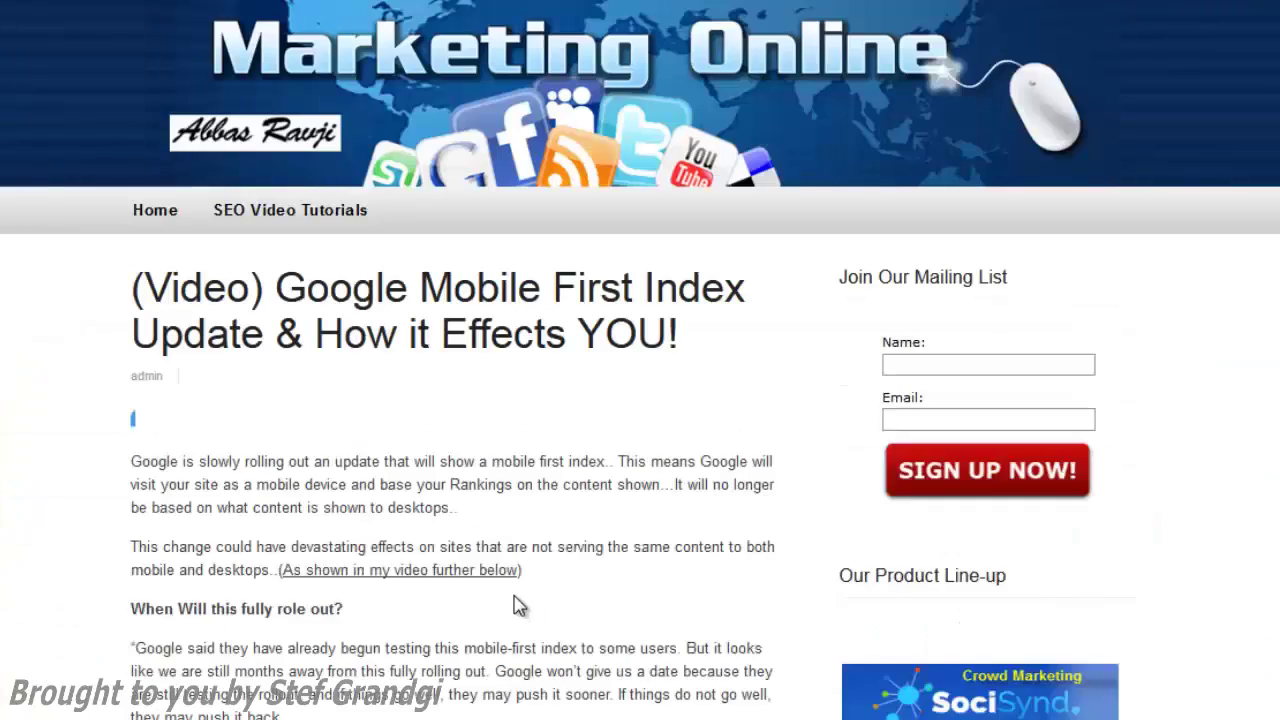
pyautogui.scroll(-5, 516, 604)
pyautogui.scroll(-5, 516, 604)
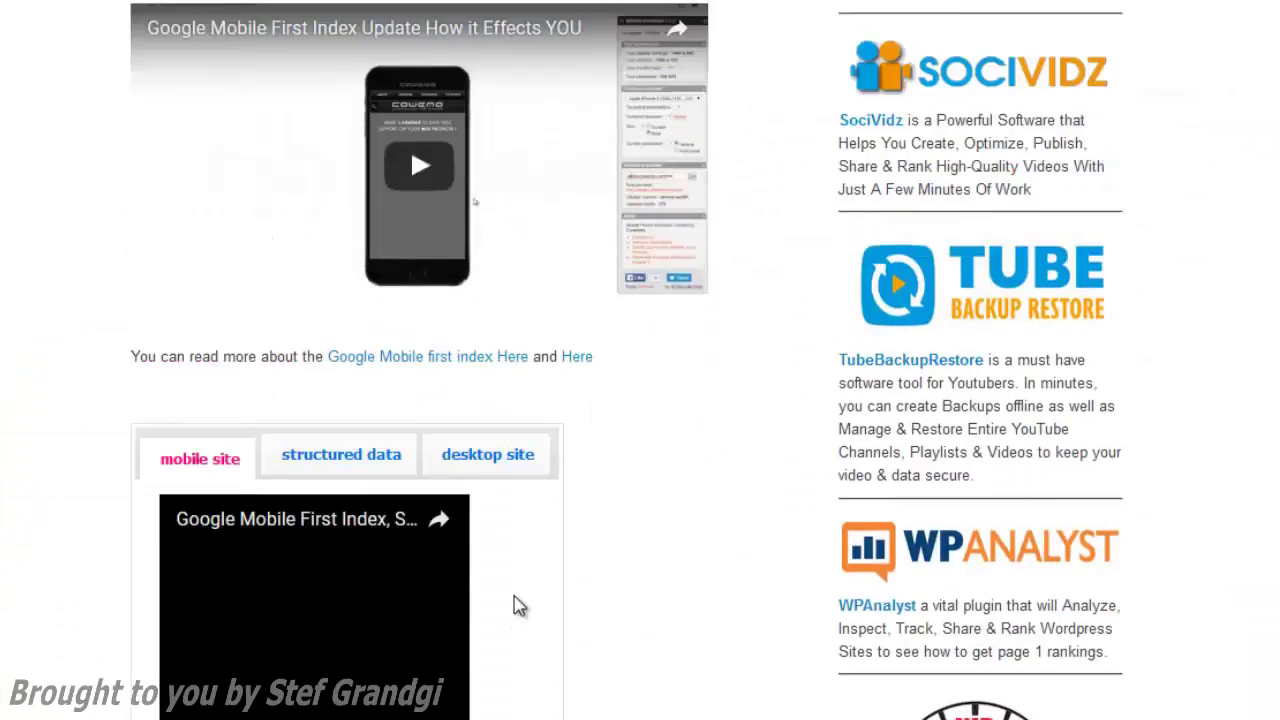
pyautogui.scroll(-3, 302, 145)
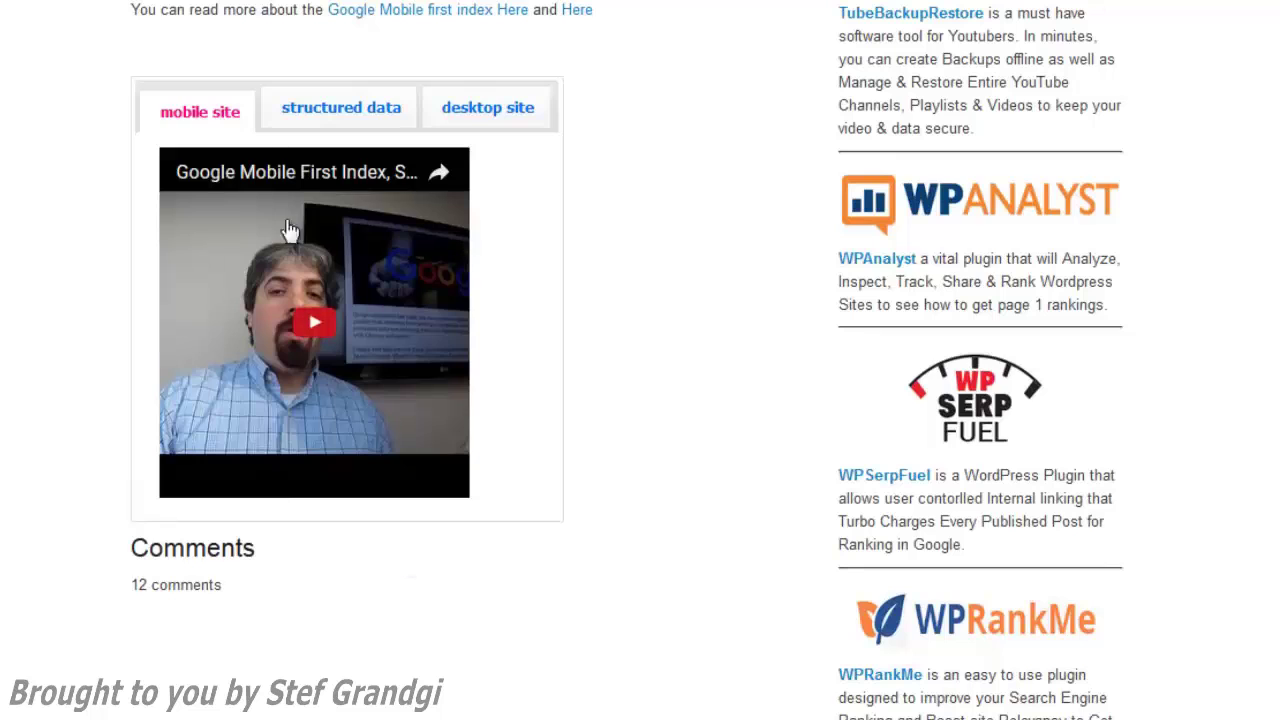
pyautogui.scroll(3, 575, 647)
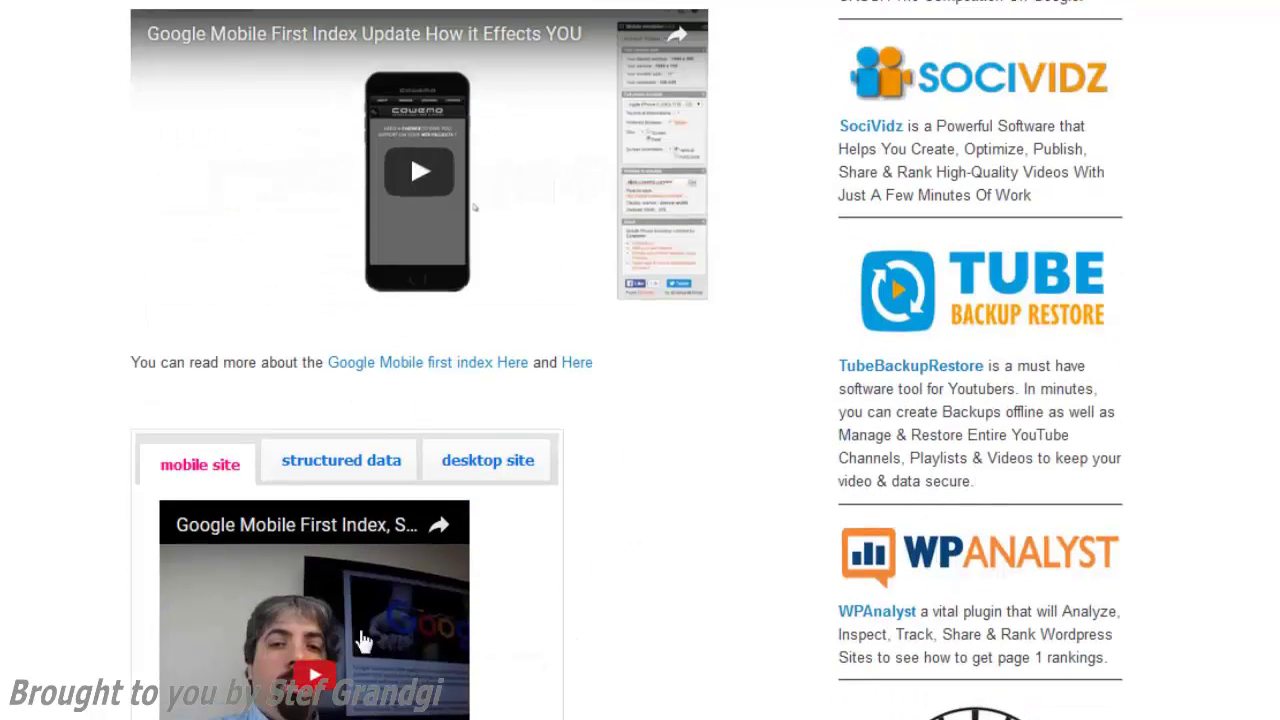
# View the "structured data" and "desktop site" videos in the published post's tabbed box.
pyautogui.click(337, 474)
pyautogui.click(461, 469)
pyautogui.click(343, 474)
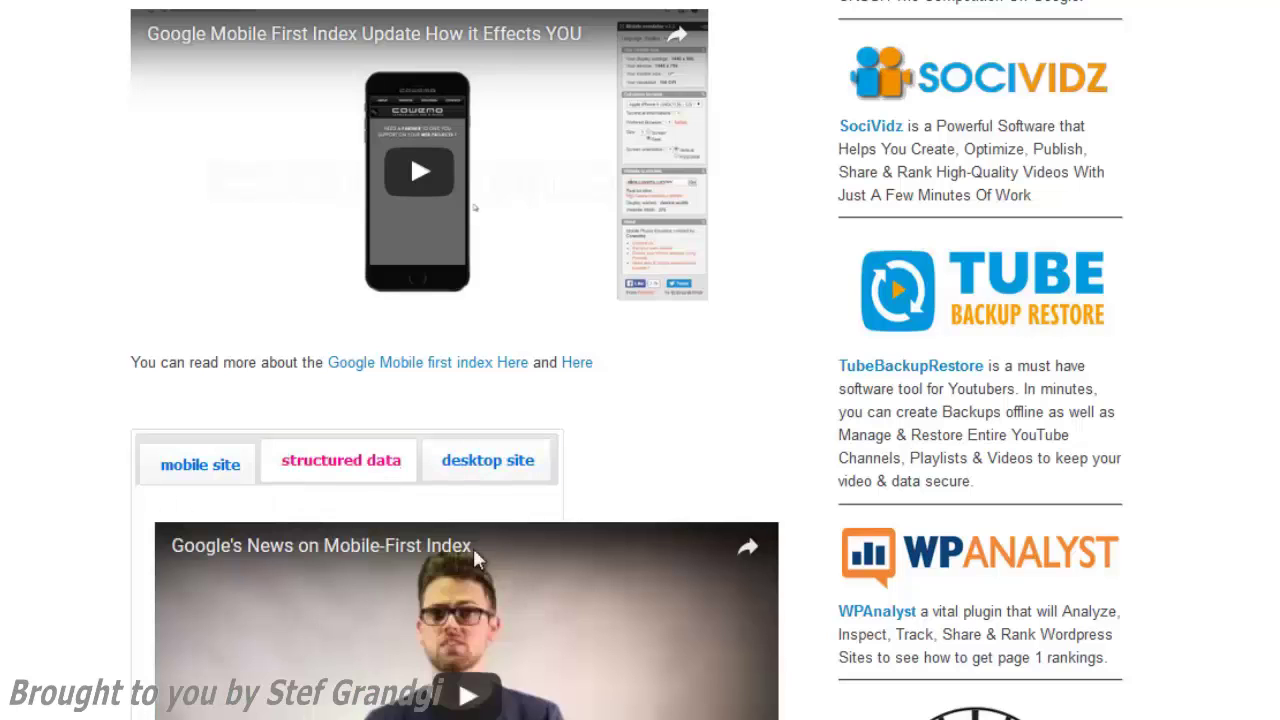
pyautogui.click(466, 456)
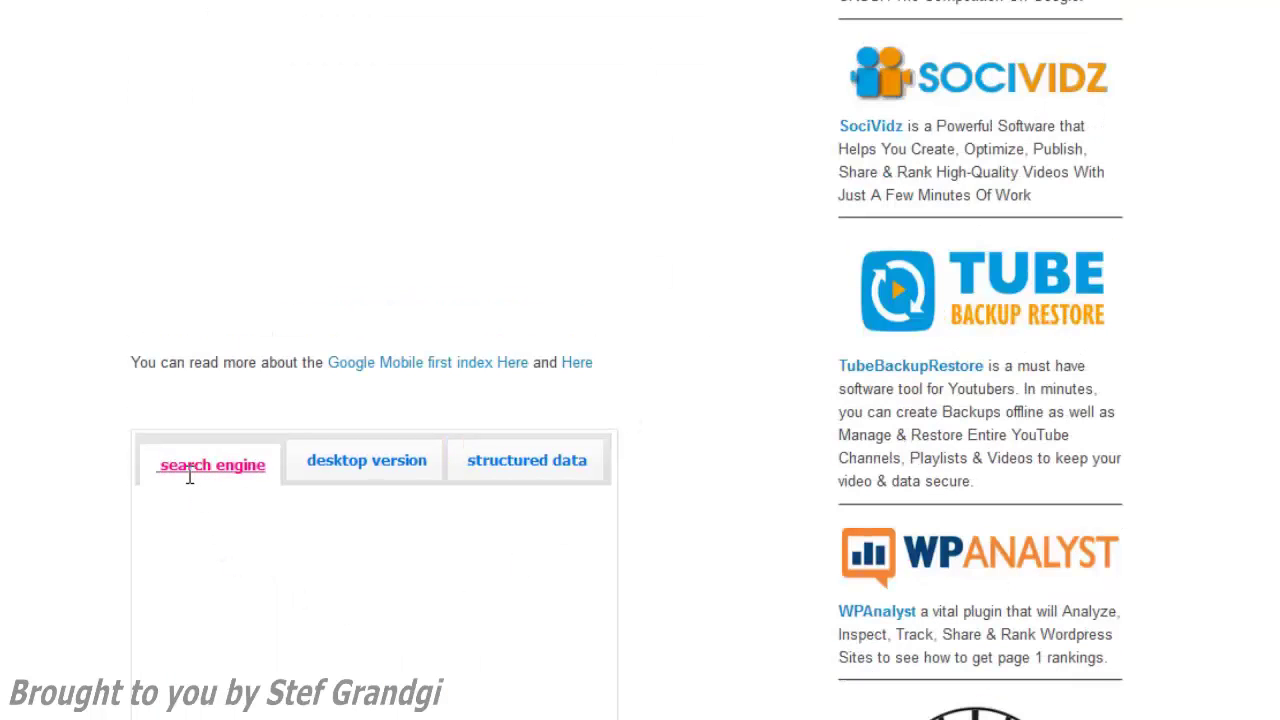
# Reload the published post and compare the videos shown for each set of rotating phrases in the tabbed box.
pyautogui.click(500, 482)
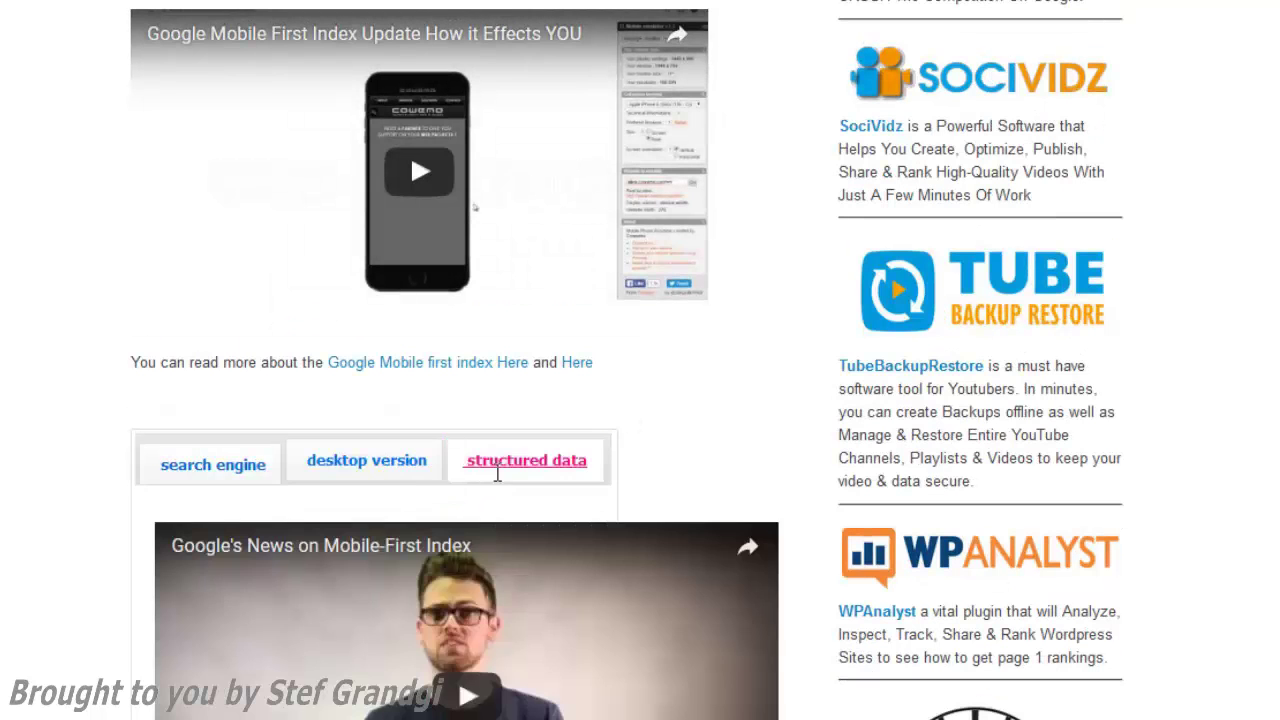
pyautogui.click(402, 483)
pyautogui.click(246, 463)
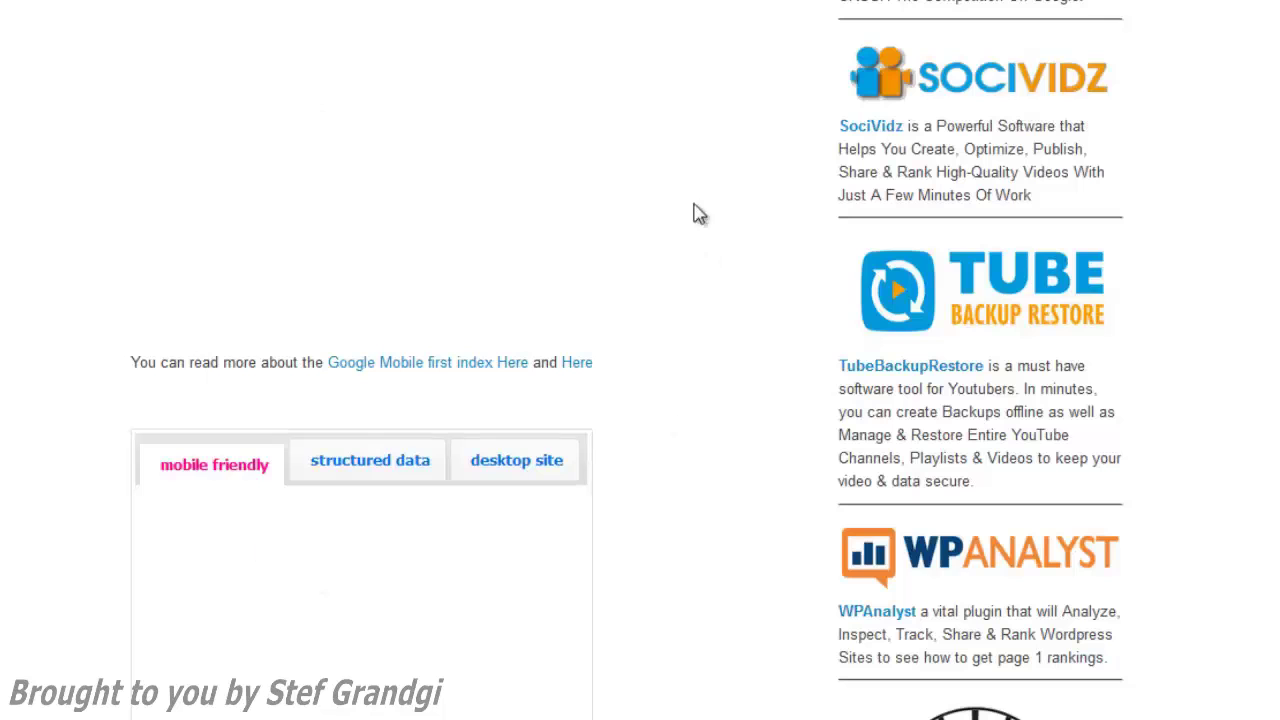
pyautogui.click(397, 462)
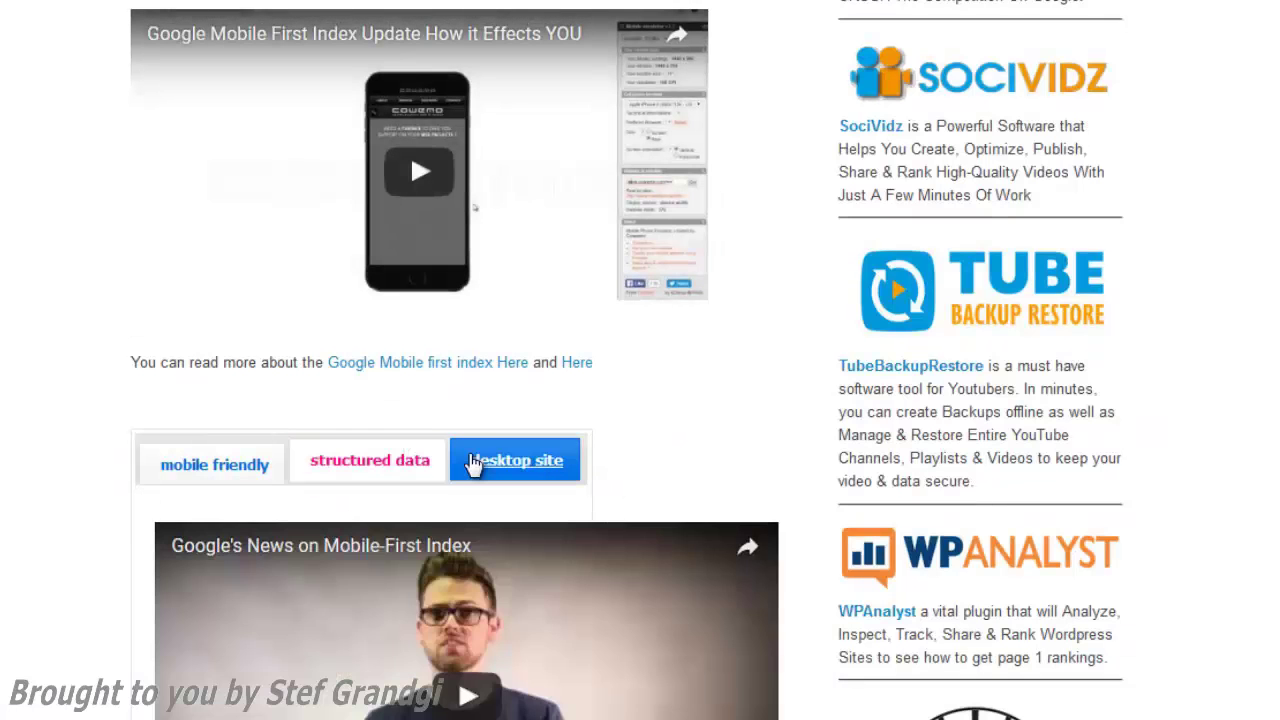
pyautogui.click(471, 455)
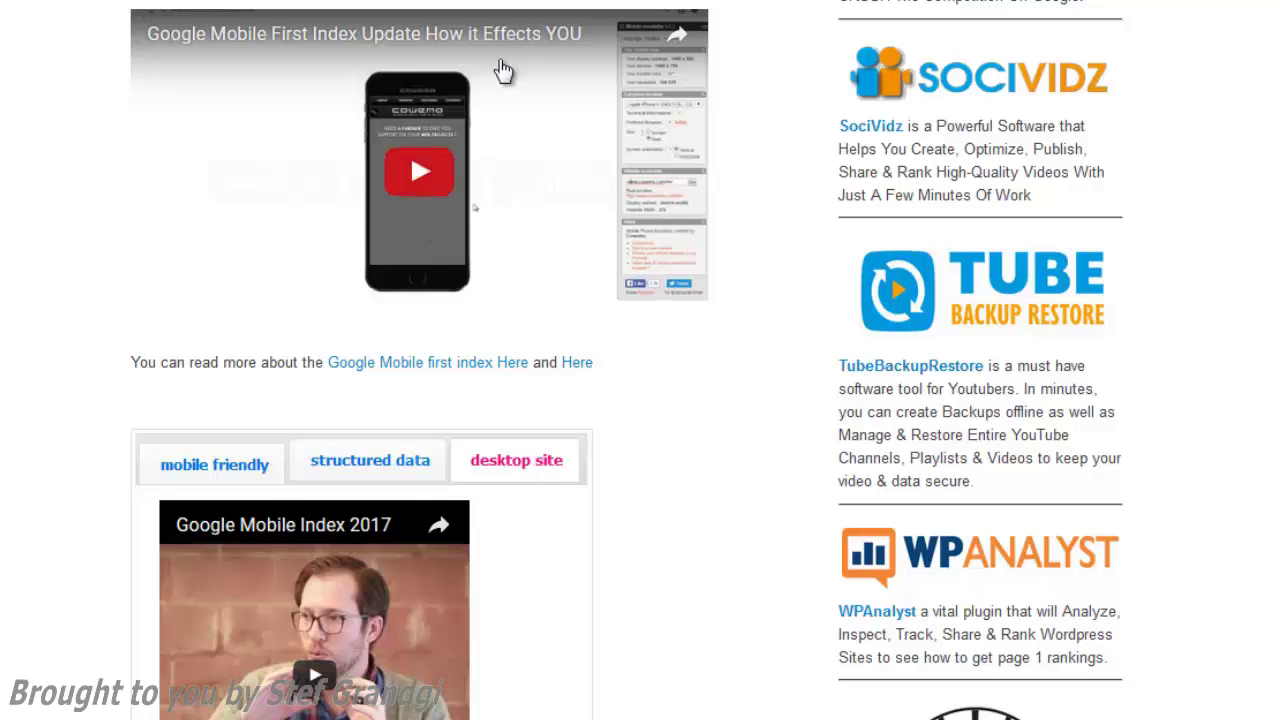
pyautogui.press('F5')
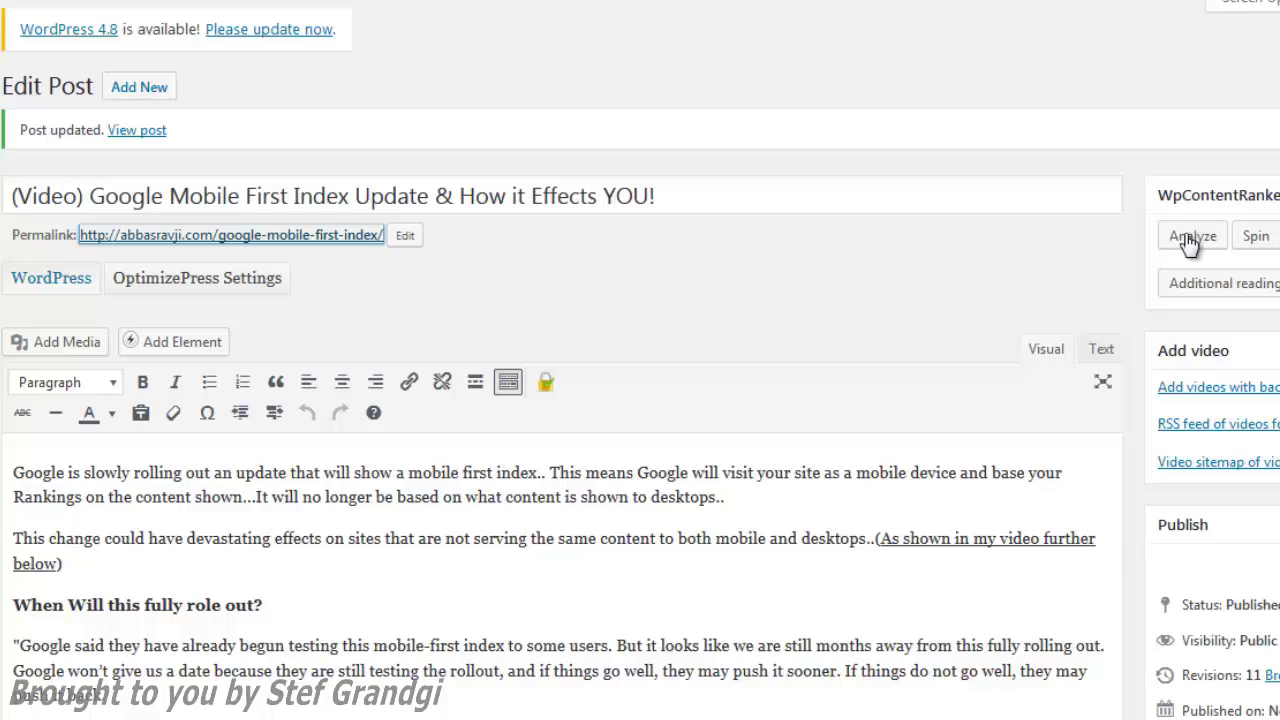
# Return to the published post and check the size of the "desktop version", "structured data" and "desktop site" videos.
pyautogui.click(1190, 240)
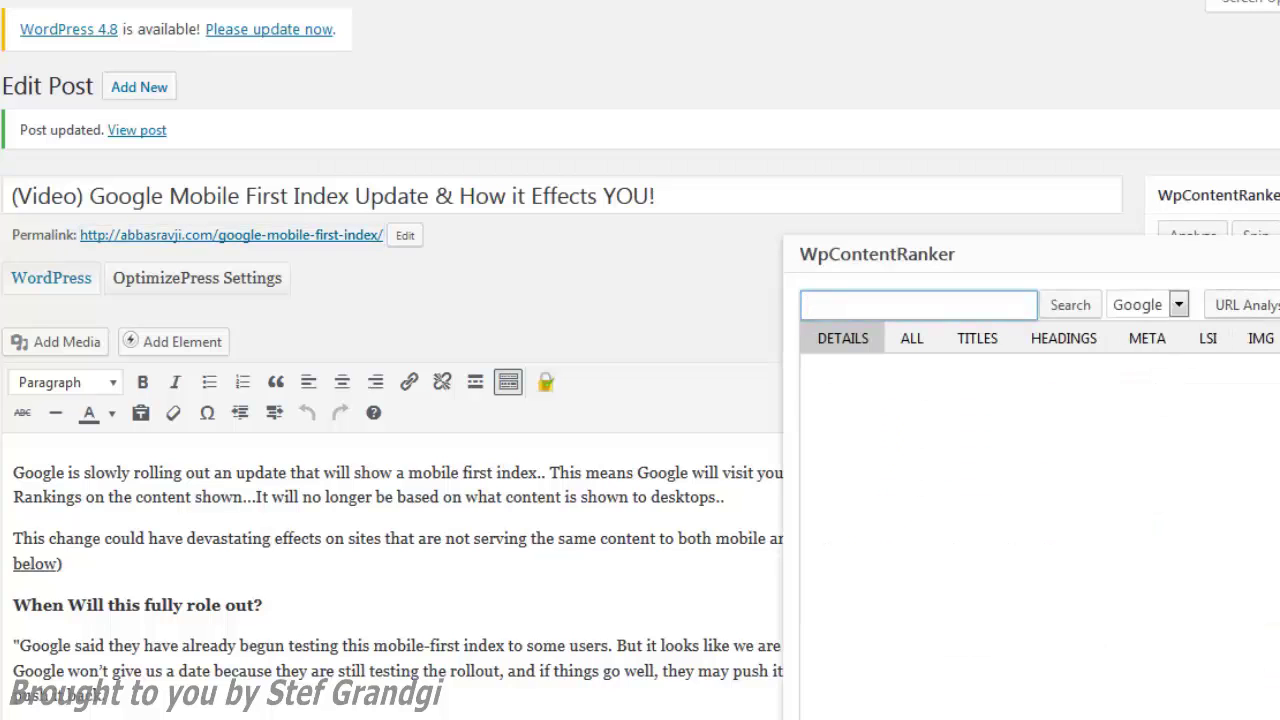
pyautogui.click(795, 200)
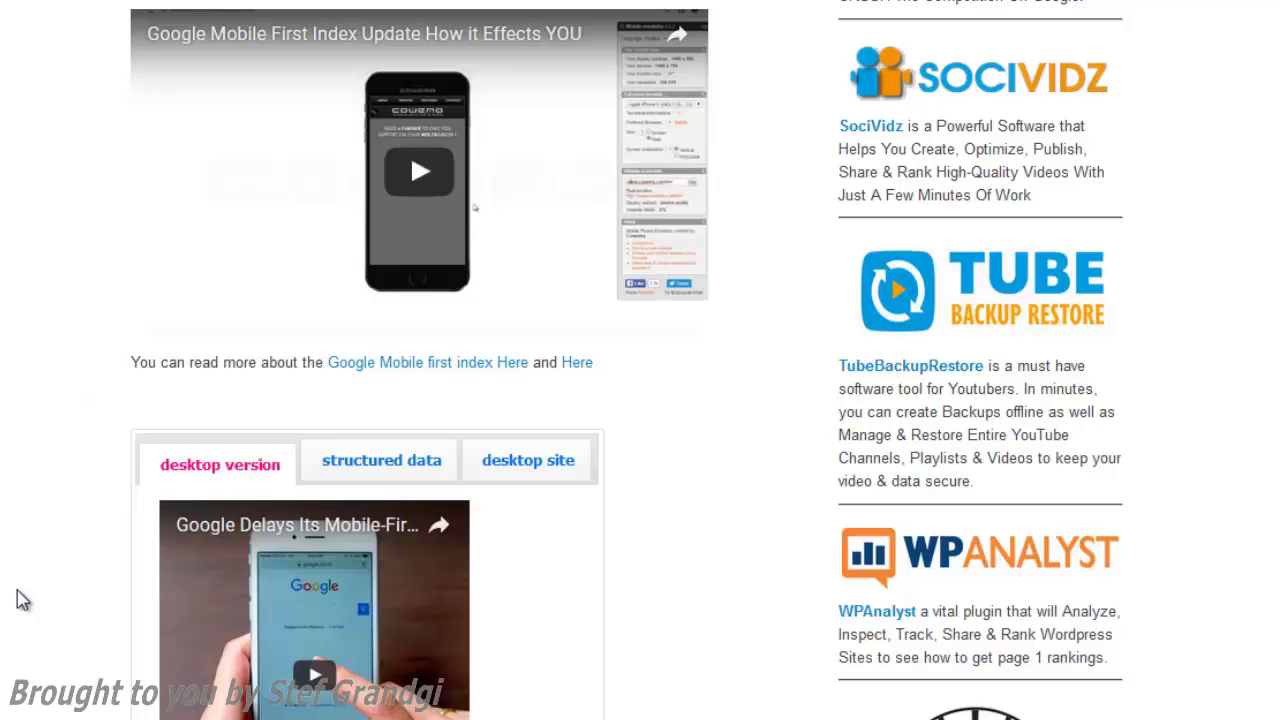
pyautogui.scroll(-1, 155, 568)
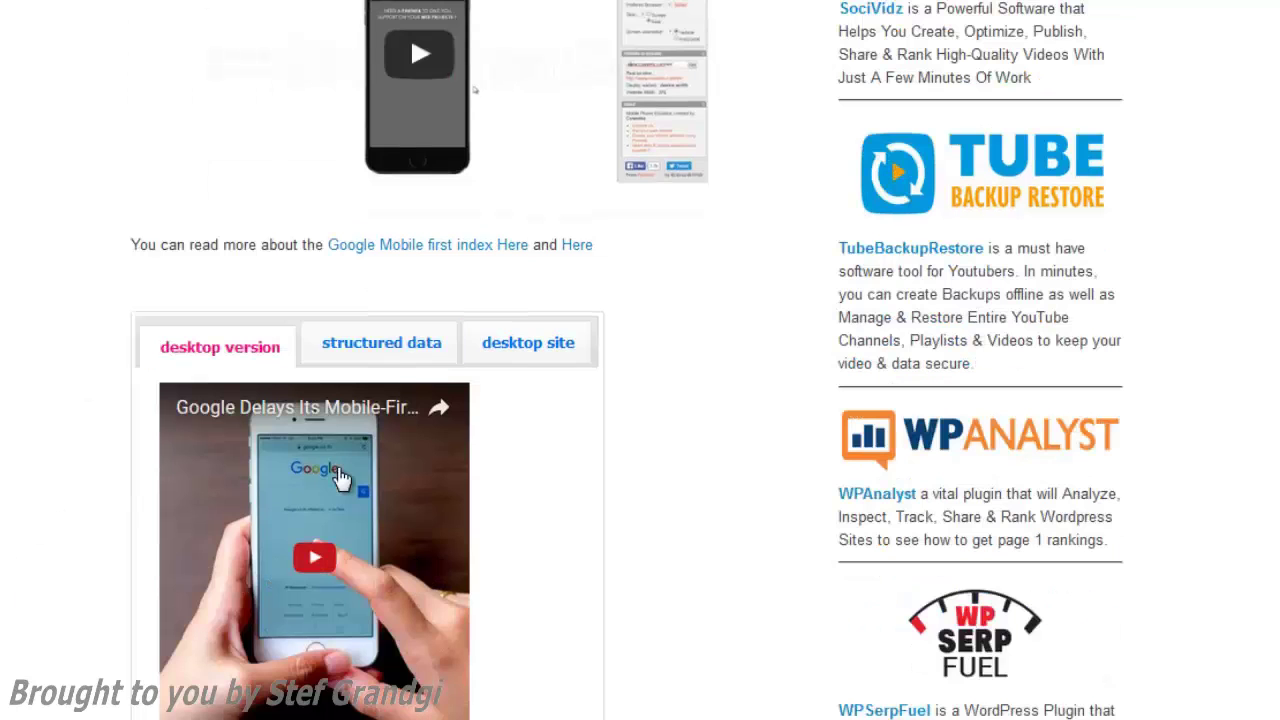
pyautogui.click(404, 366)
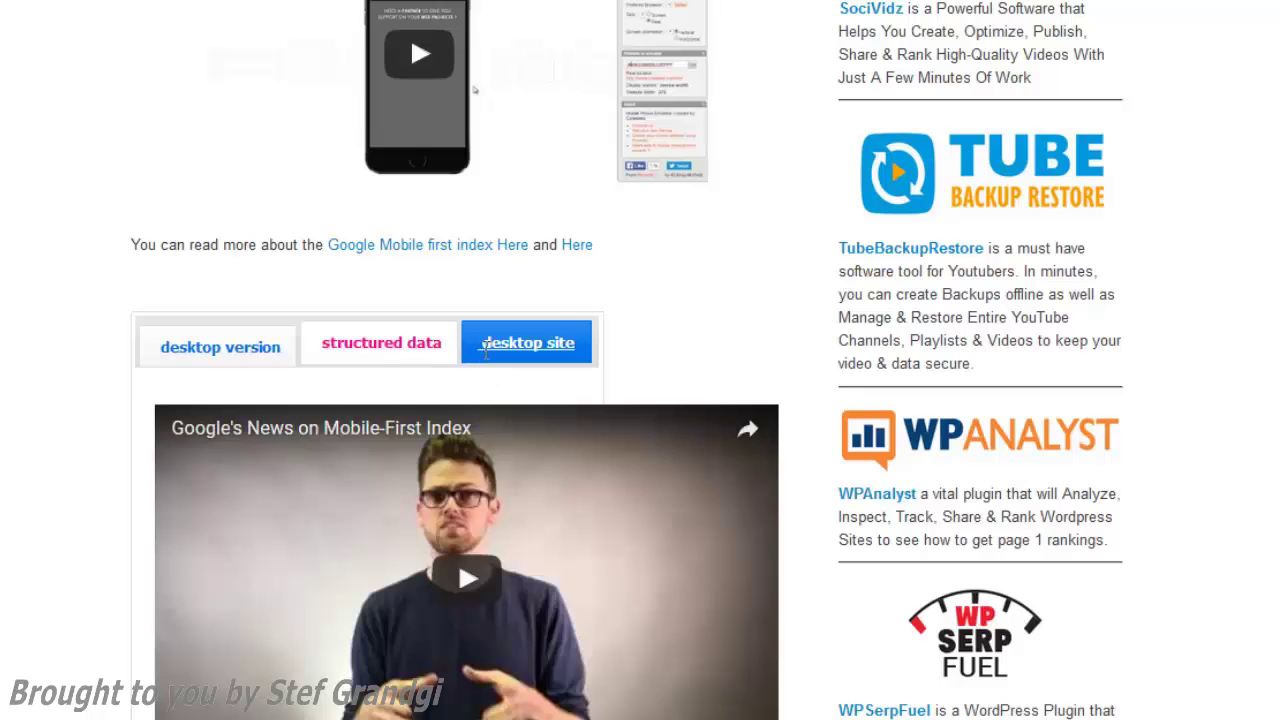
pyautogui.click(486, 366)
pyautogui.click(345, 366)
pyautogui.click(251, 354)
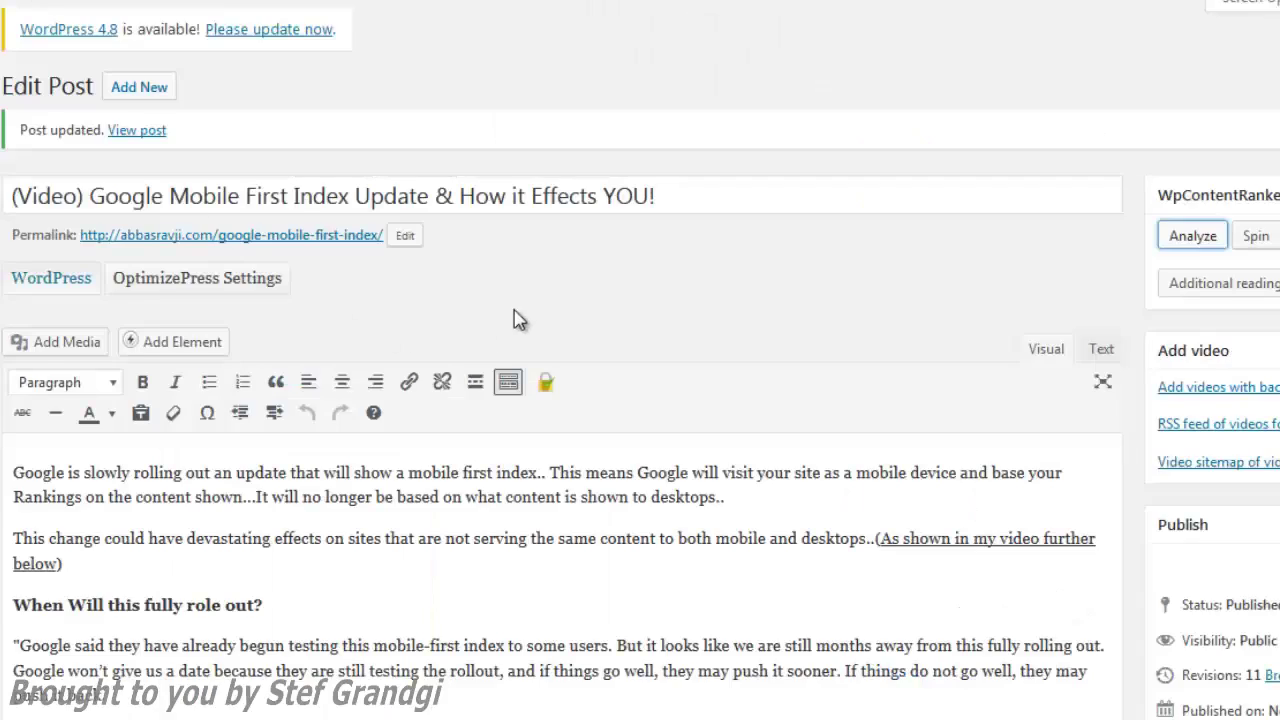
# Delete the Additional reading table's HTML from the end of the post, return to visual editing and update the post.
pyautogui.scroll(-10, 516, 322)
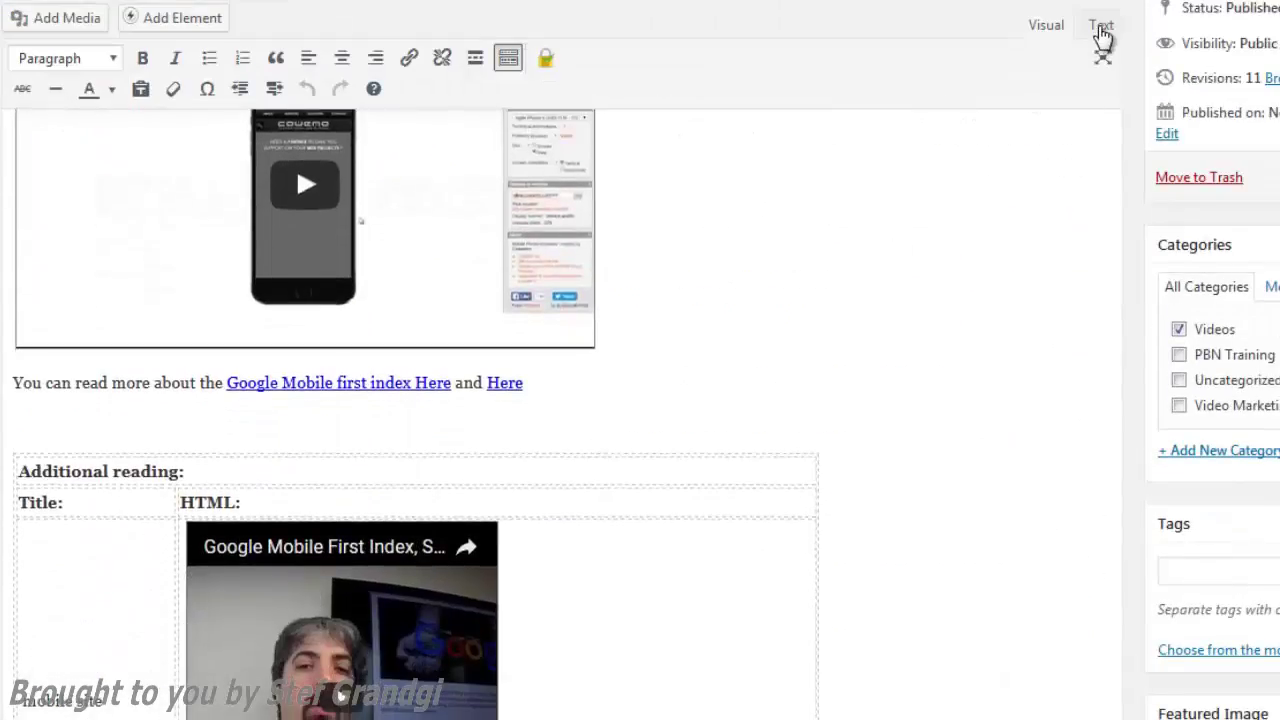
pyautogui.click(1101, 26)
pyautogui.scroll(-7, 237, 502)
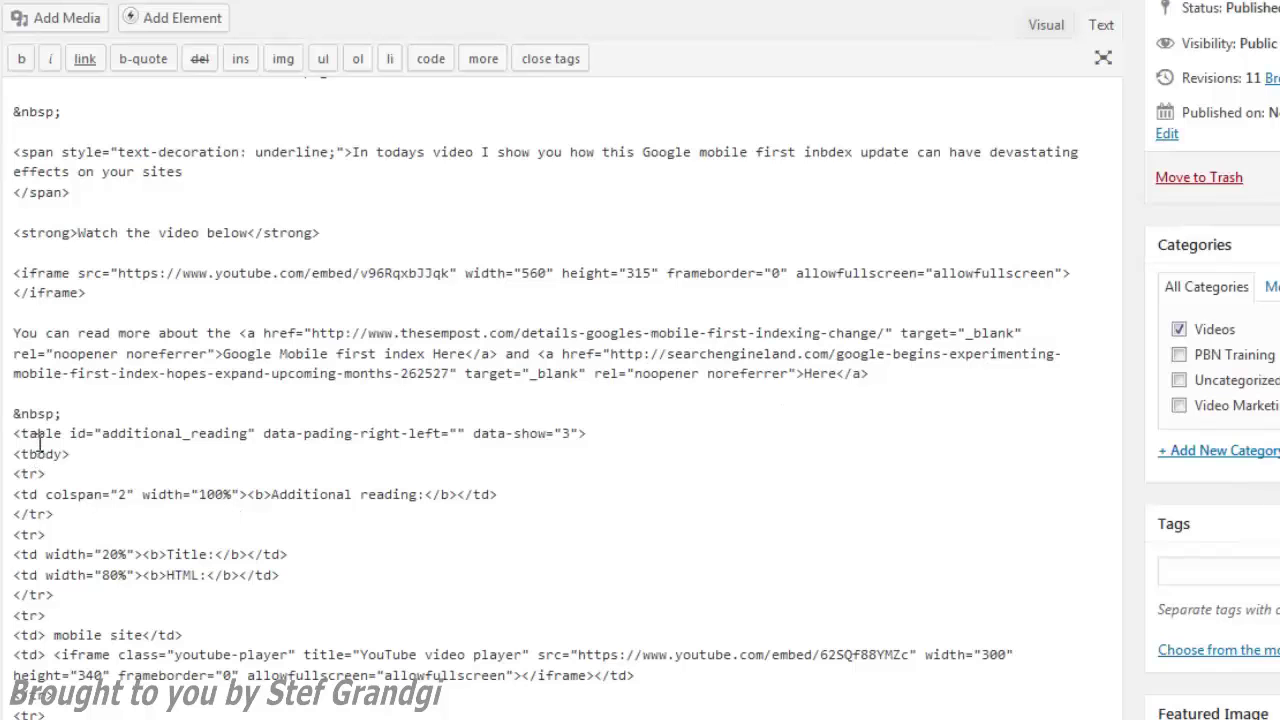
pyautogui.moveTo(13, 413); pyautogui.dragTo(276, 432)
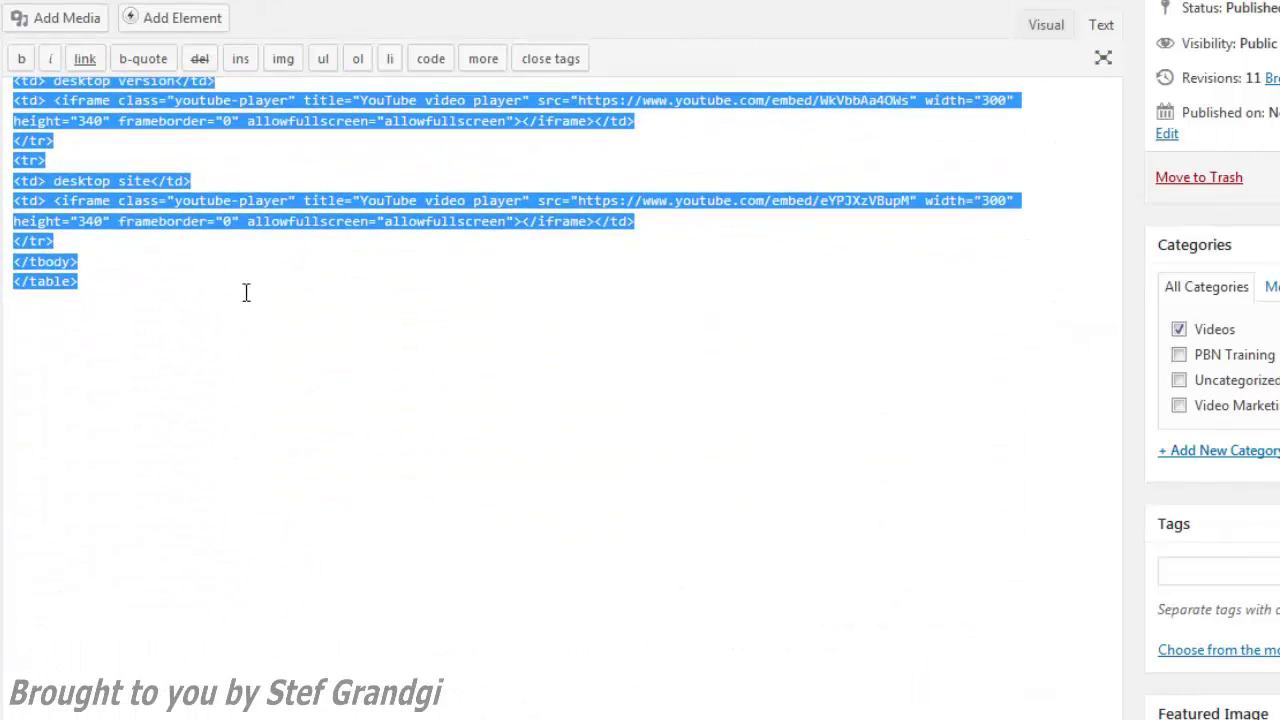
pyautogui.press('Delete')
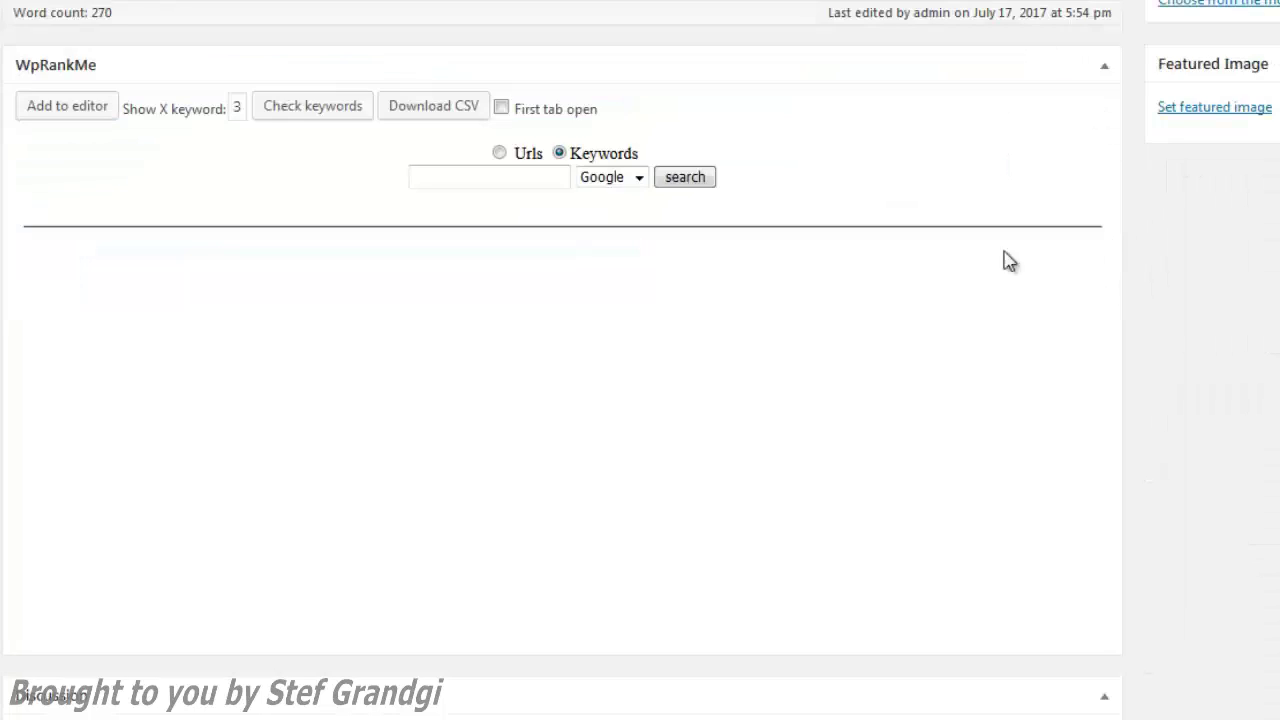
pyautogui.scroll(8, 1009, 260)
pyautogui.click(1046, 25)
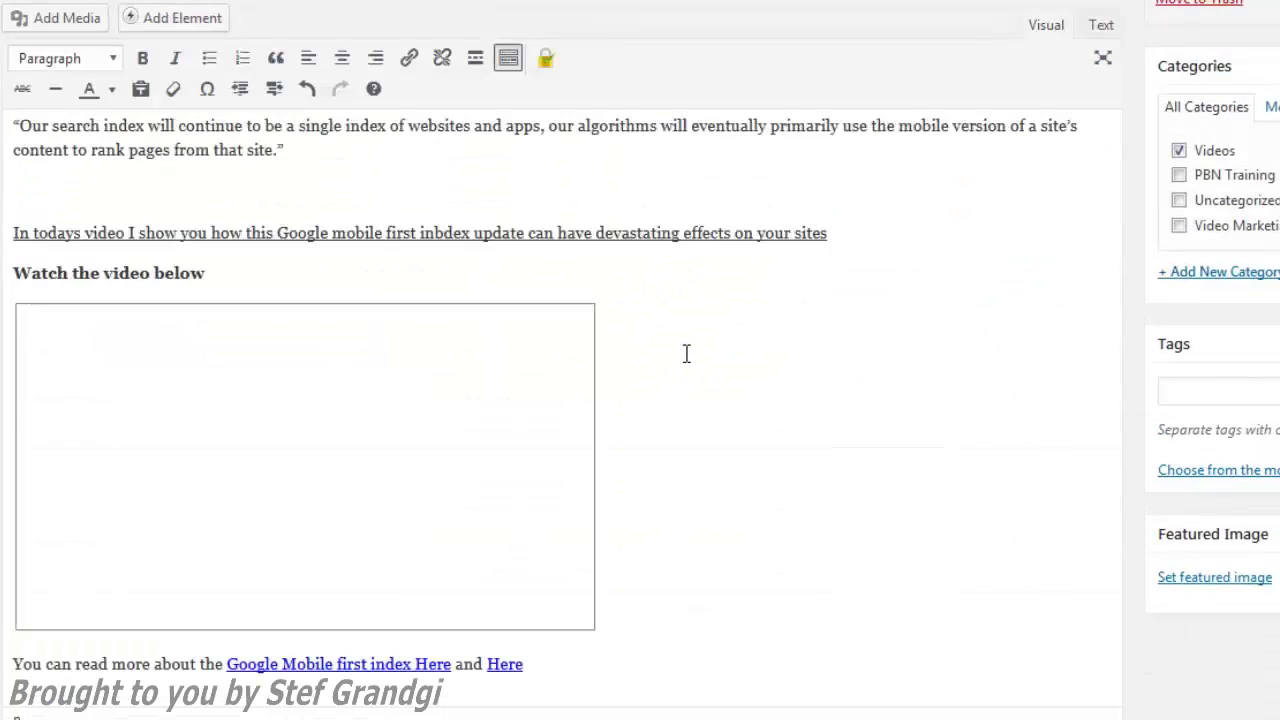
pyautogui.scroll(4, 912, 500)
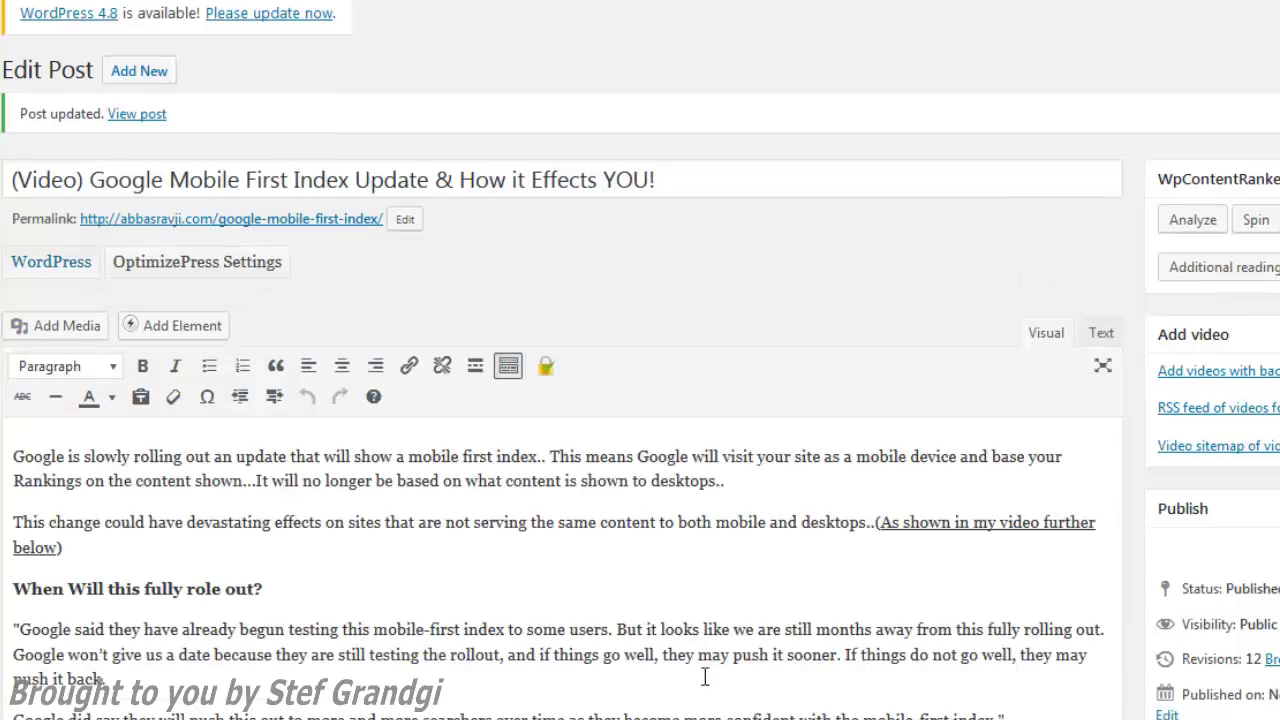
# Delete the blank line above the underlined "In todays video" sentence and place the cursor at the end of the reading links.
pyautogui.scroll(-4, 527, 596)
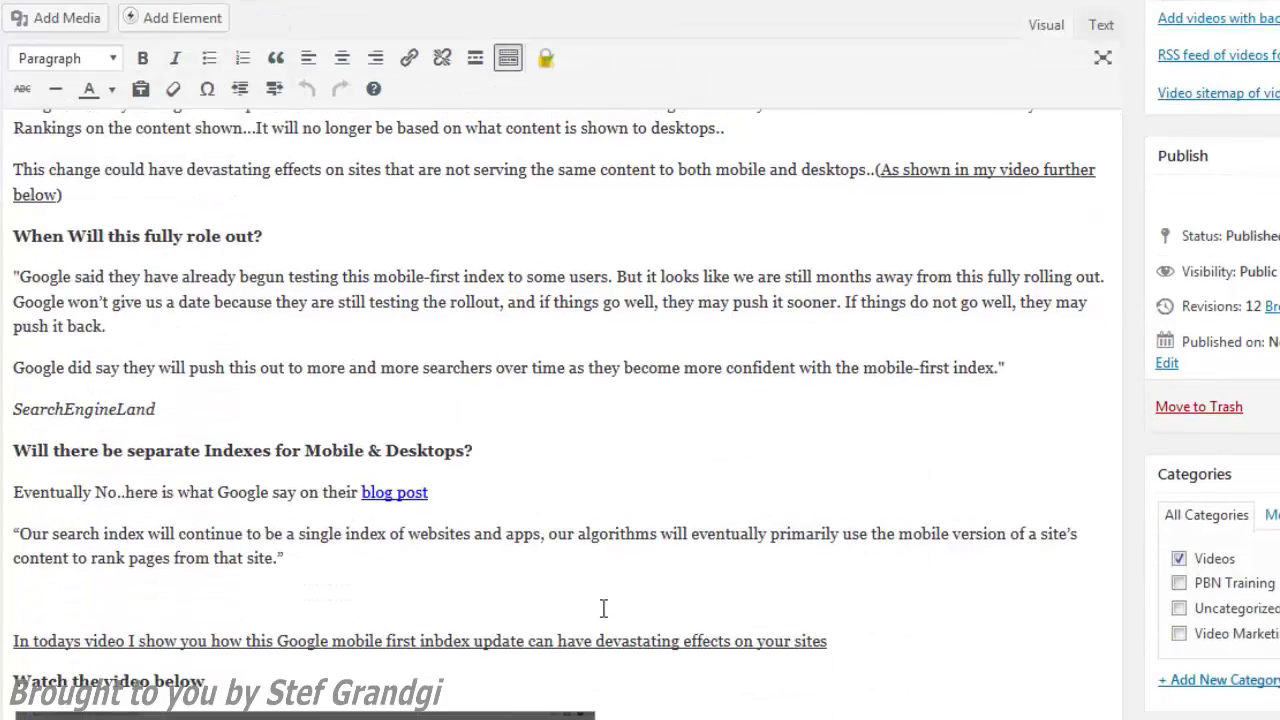
pyautogui.click(546, 606)
pyautogui.press('Delete')
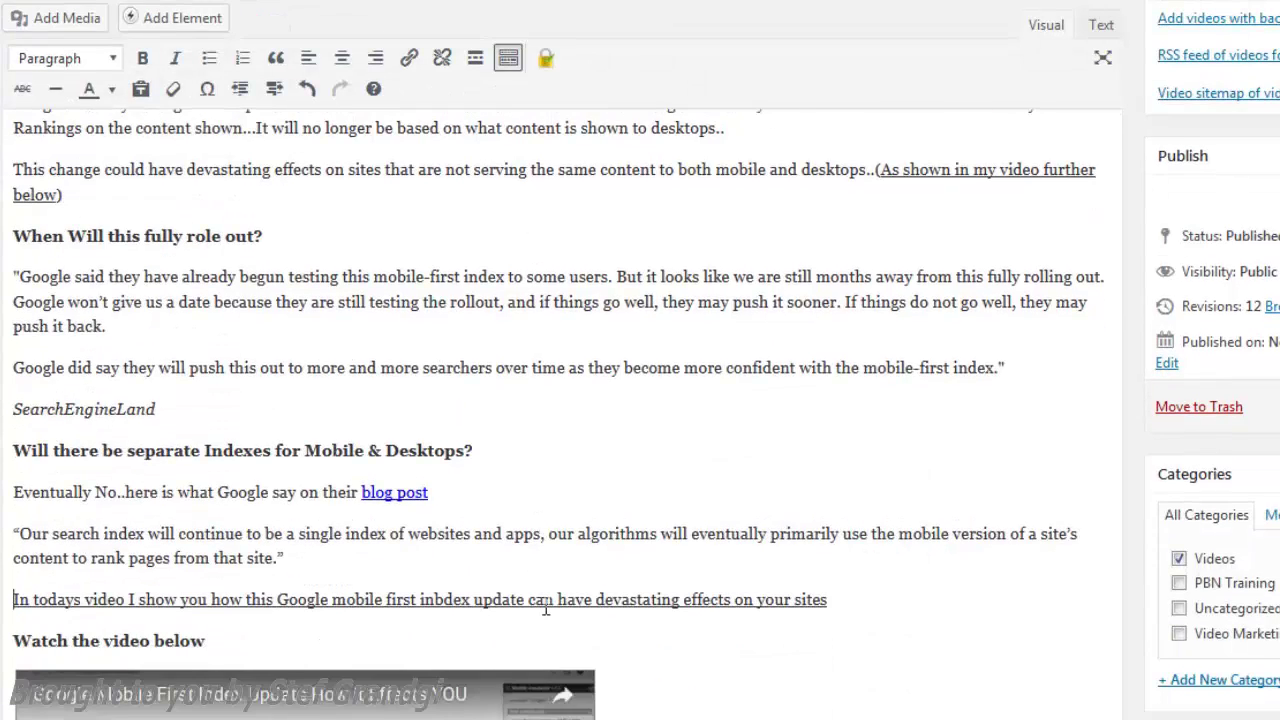
pyautogui.moveTo(352, 142); pyautogui.dragTo(427, 625)
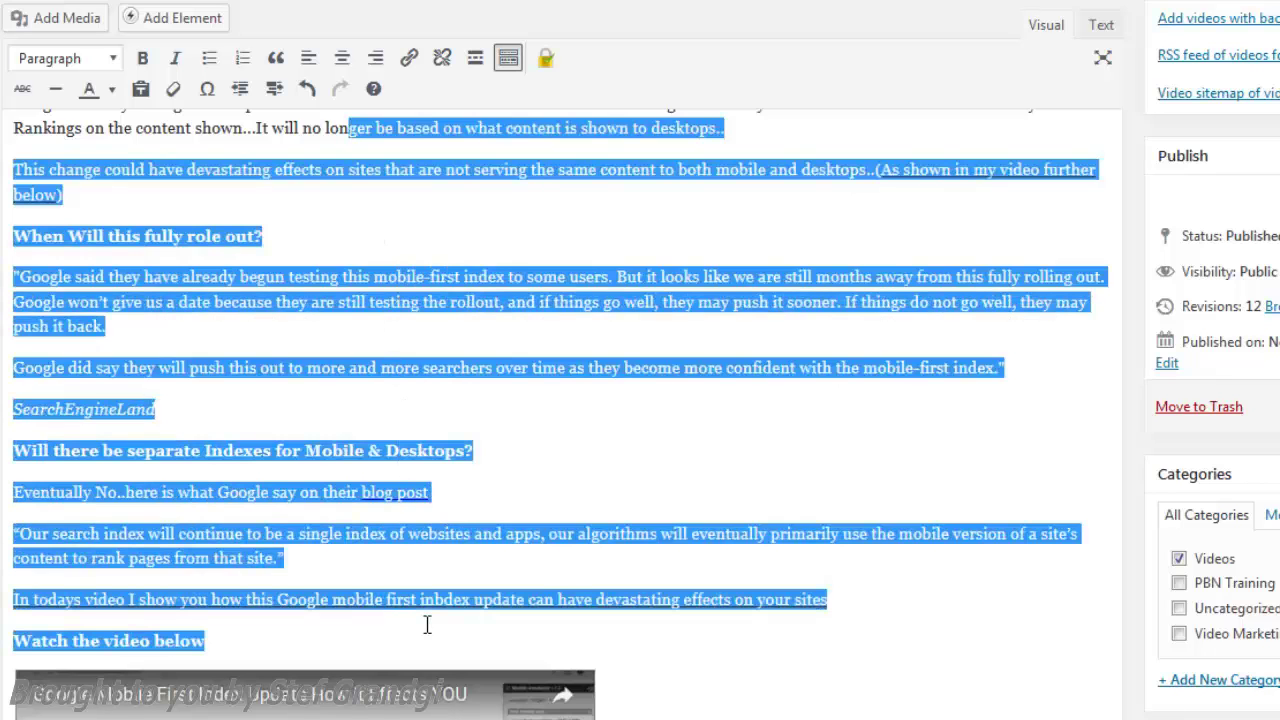
pyautogui.click(427, 625)
pyautogui.scroll(-5, 657, 634)
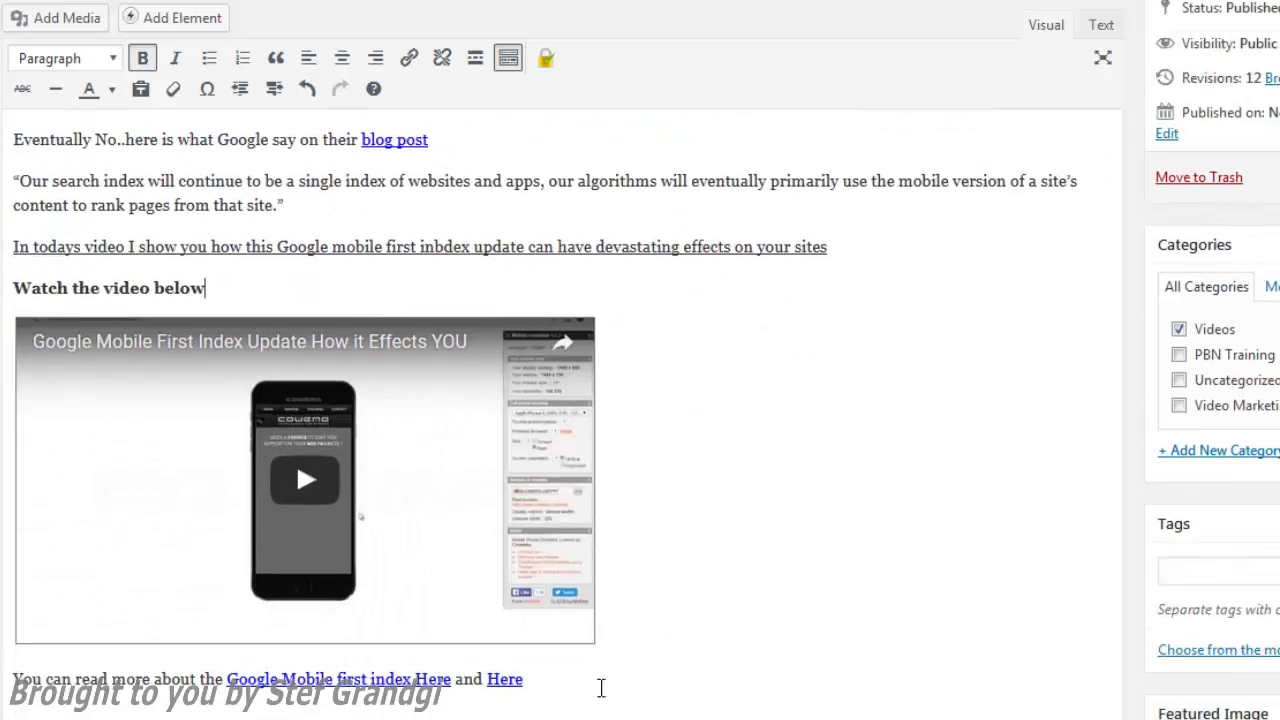
pyautogui.click(578, 700)
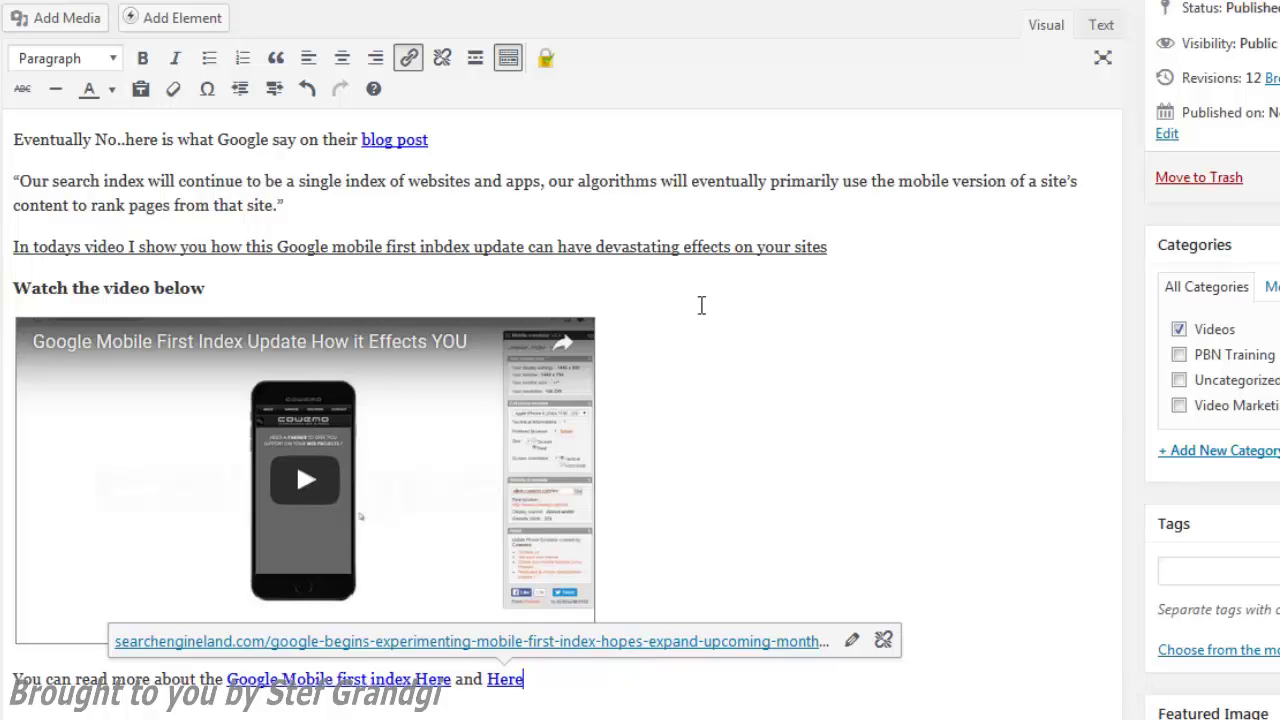
# Open the post's syndication page, browse its media library and assign the "Caring, Consistency" tweet image to the post.
pyautogui.scroll(6, 1143, 623)
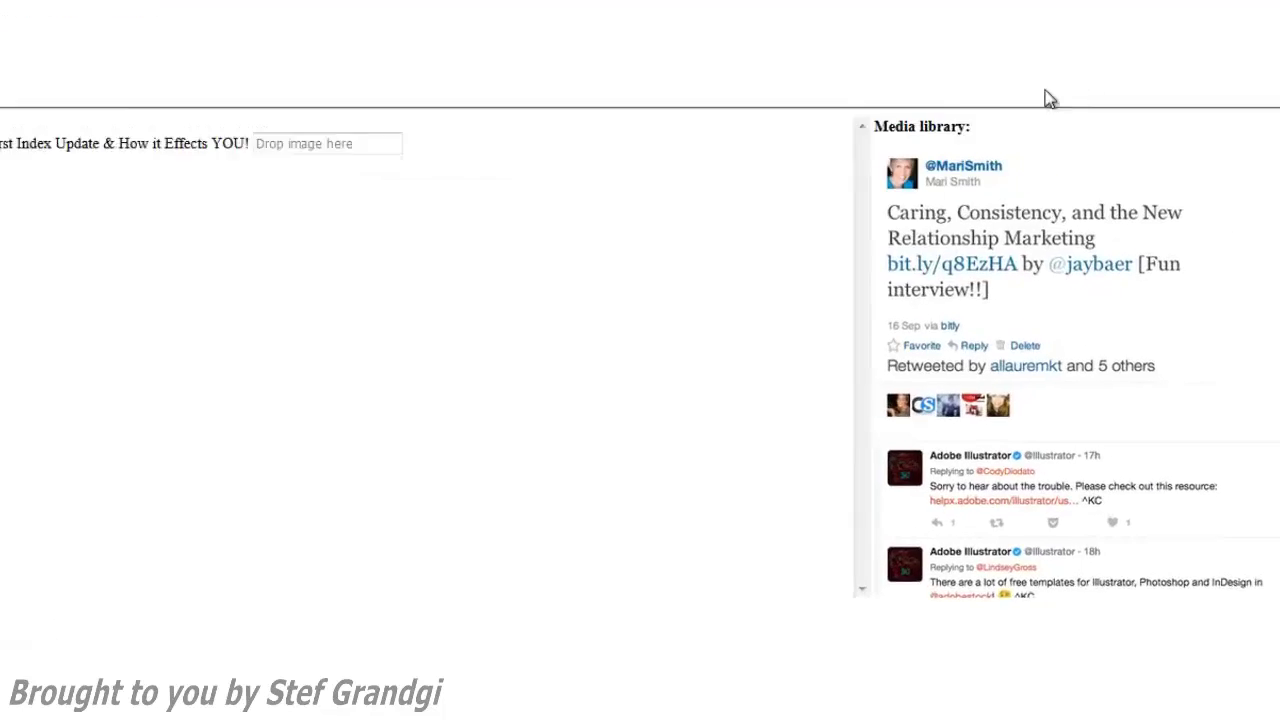
pyautogui.scroll(-5, 944, 330)
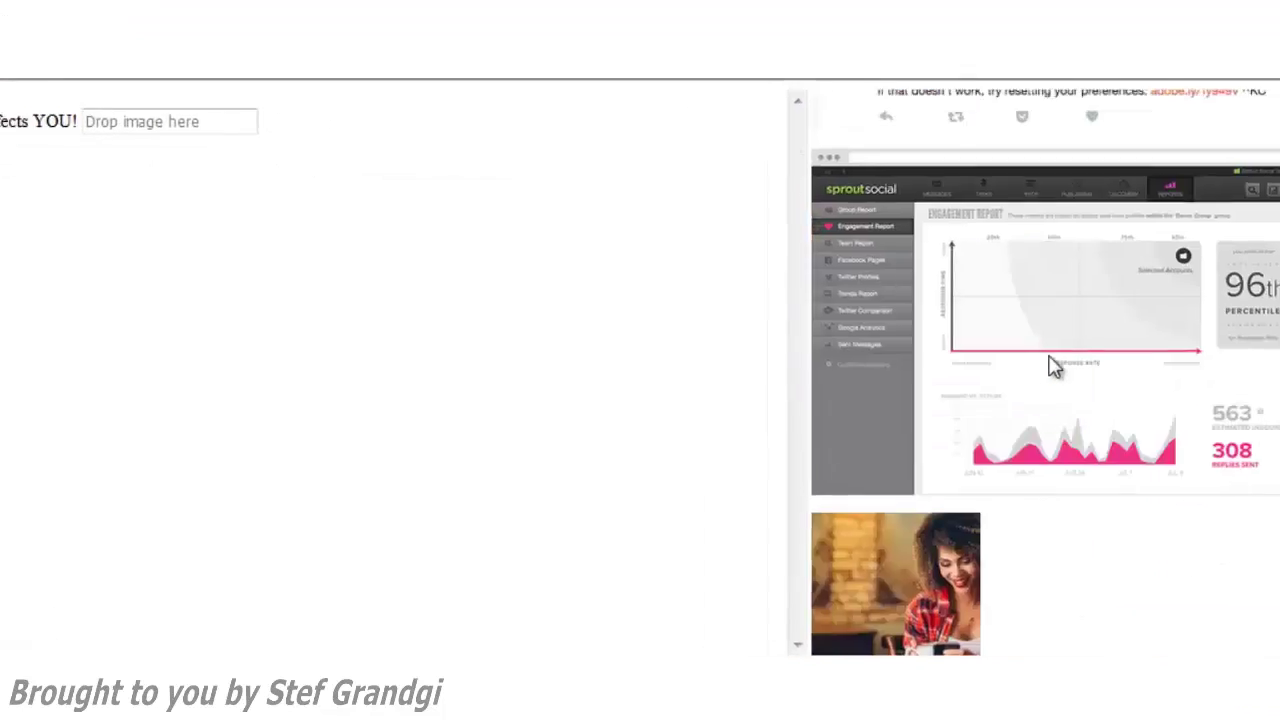
pyautogui.scroll(5, 940, 300)
pyautogui.moveTo(1157, 311); pyautogui.dragTo(400, 179)
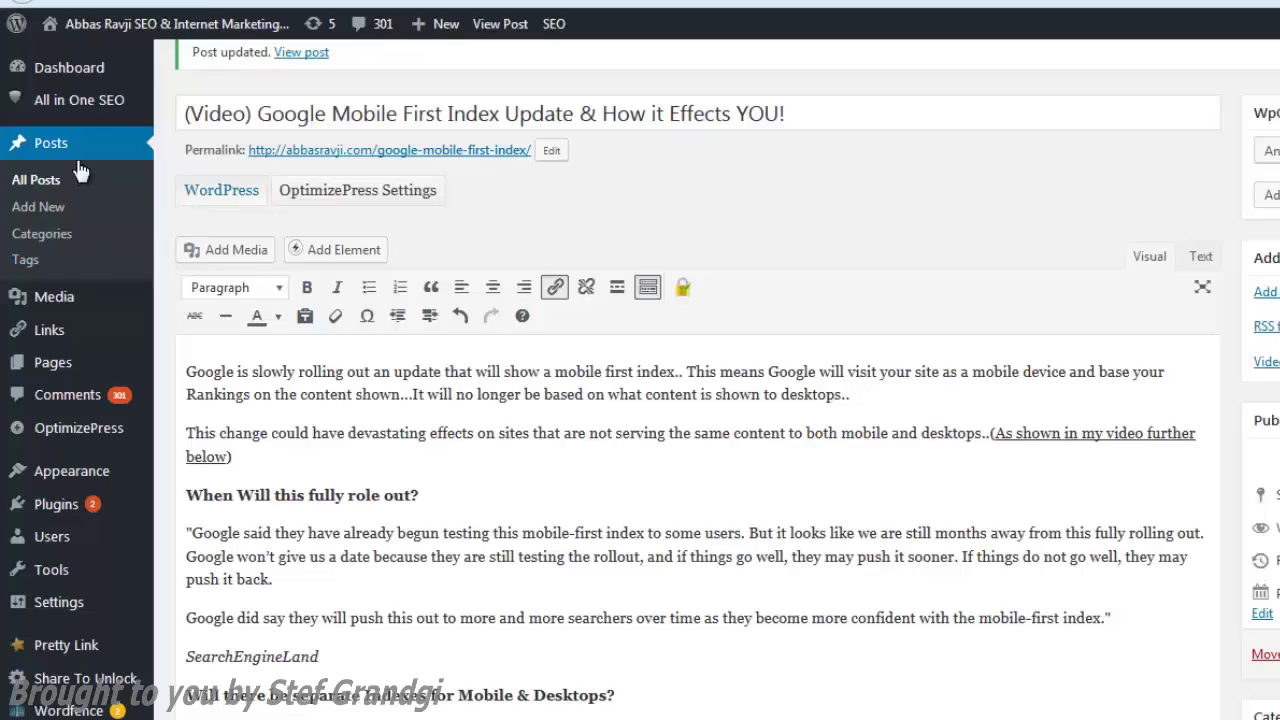
# Open the list of all posts without saving the edits, select the first four posts and apply the Syndicate bulk action.
pyautogui.click(130, 208)
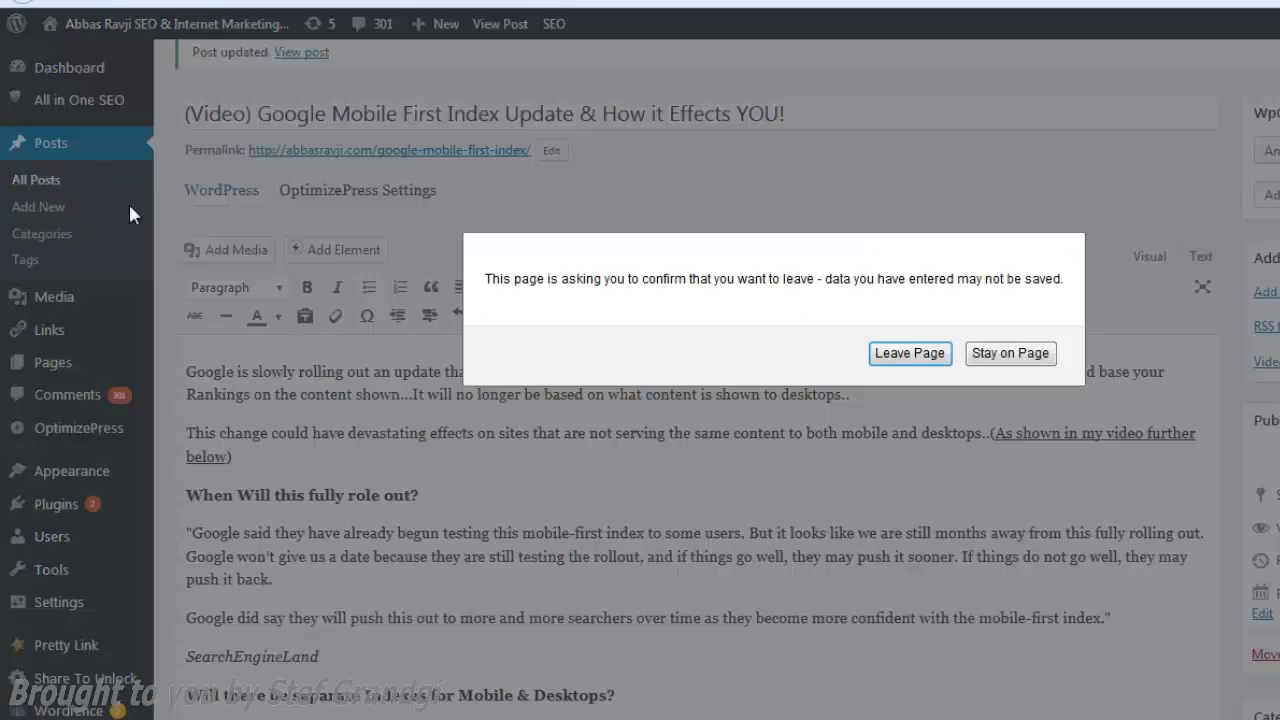
pyautogui.click(900, 350)
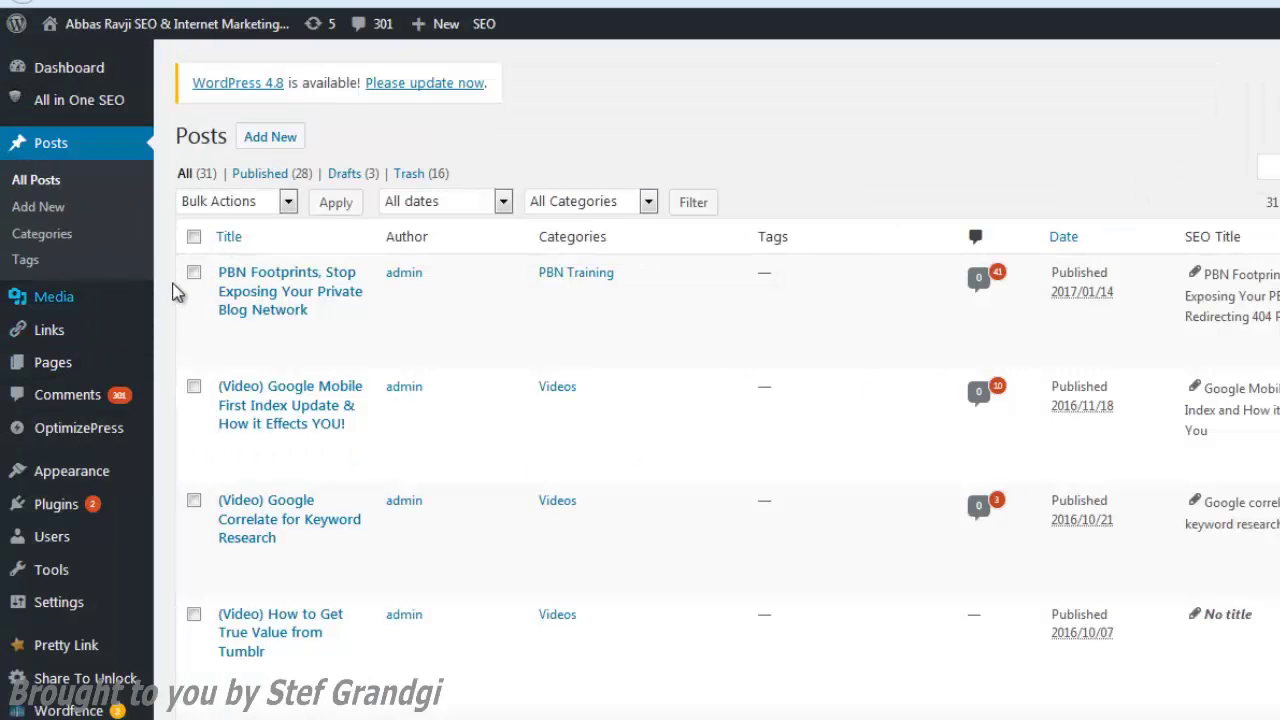
pyautogui.click(194, 272)
pyautogui.click(194, 387)
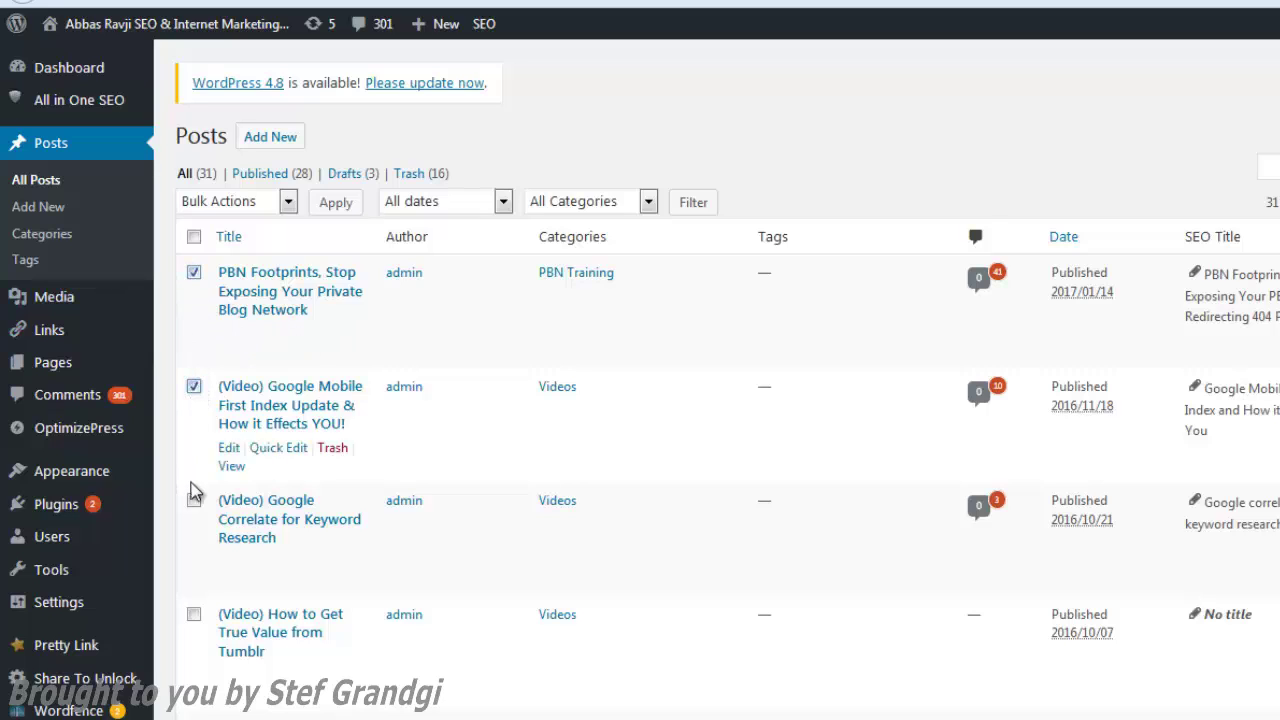
pyautogui.click(194, 500)
pyautogui.click(194, 614)
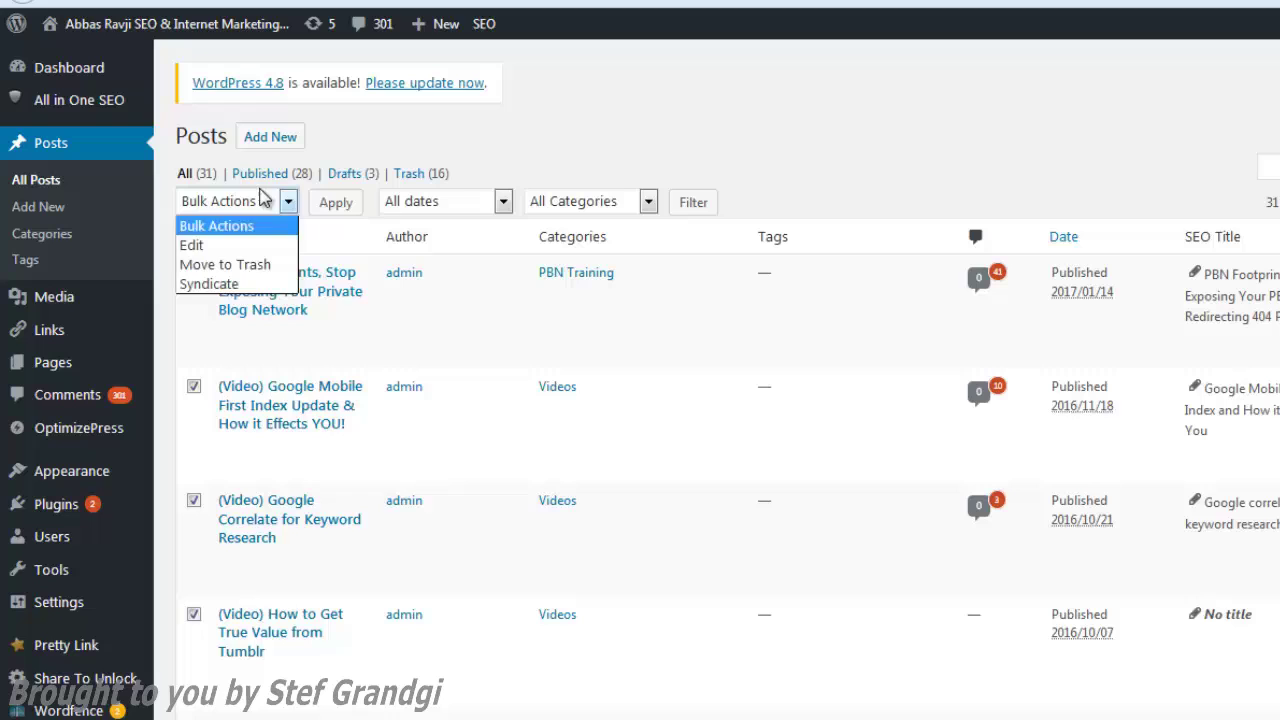
pyautogui.click(240, 284)
pyautogui.click(336, 202)
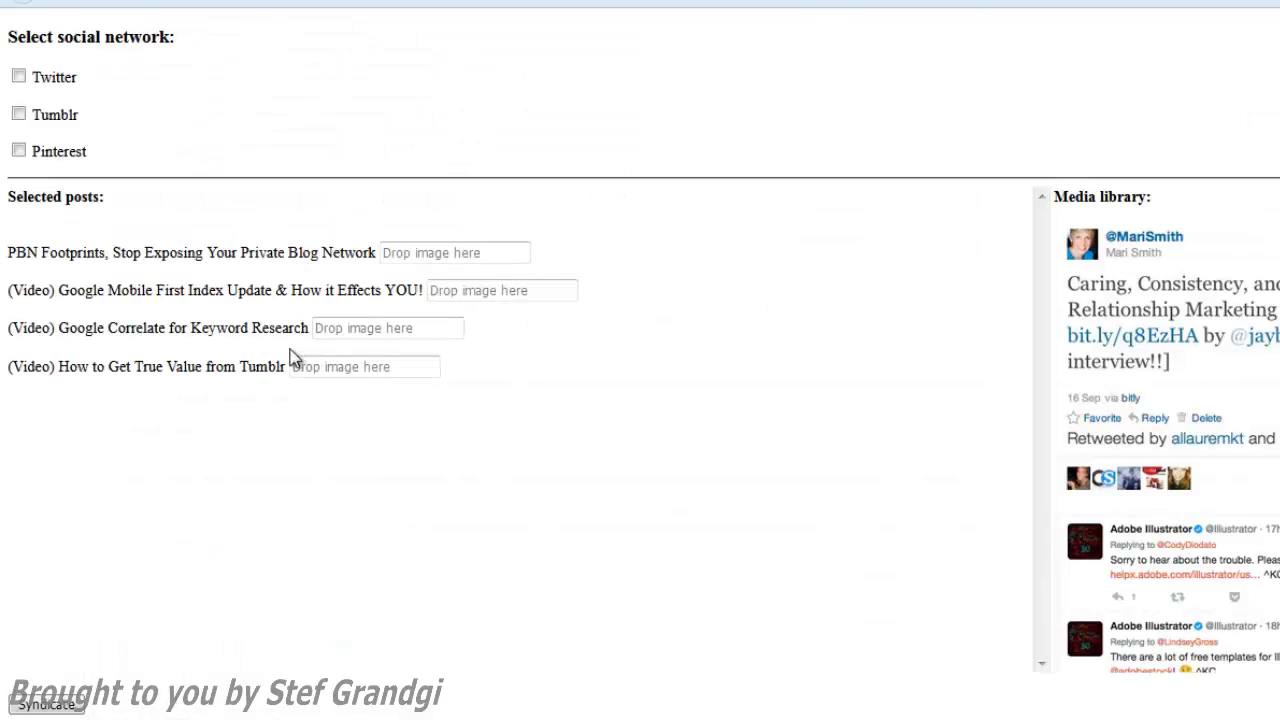
# Assign the content tweet image to the PBN Footprints post and the Sprout Social engagement report to the Google Mobile First Index post.
pyautogui.moveTo(1187, 361); pyautogui.dragTo(479, 256)
pyautogui.scroll(-5, 1166, 429)
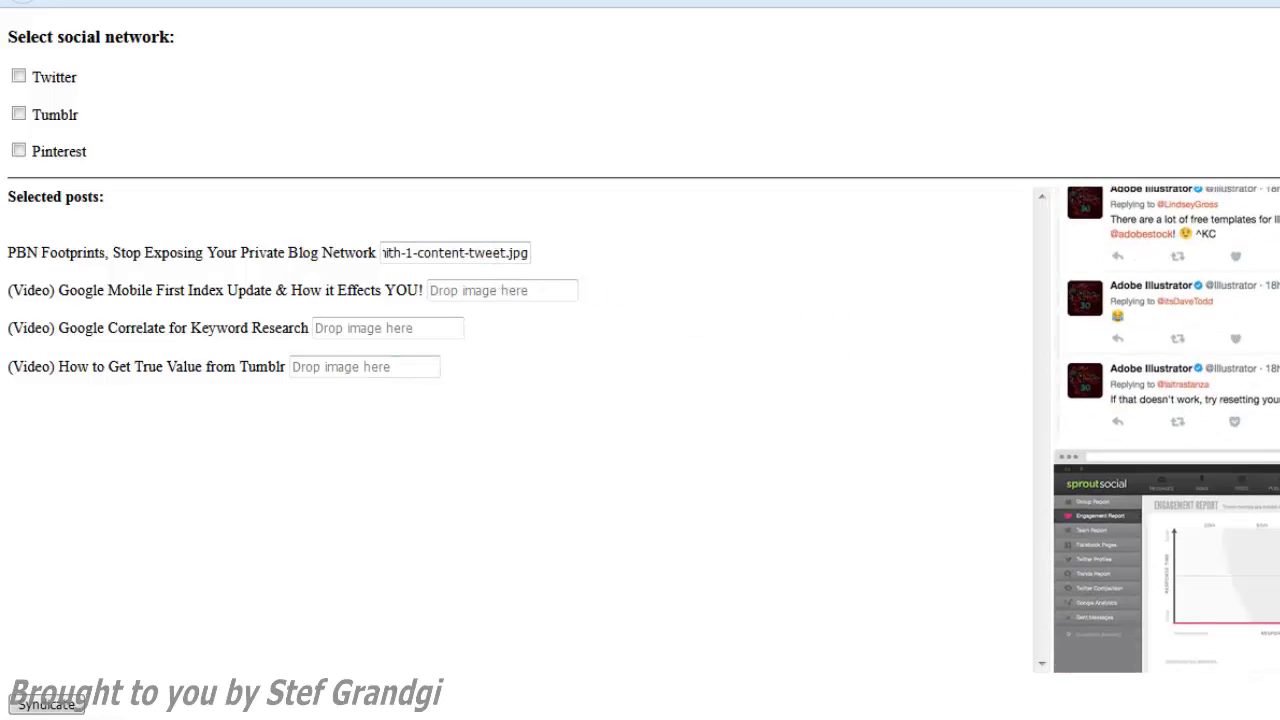
pyautogui.moveTo(1095, 502); pyautogui.dragTo(525, 299)
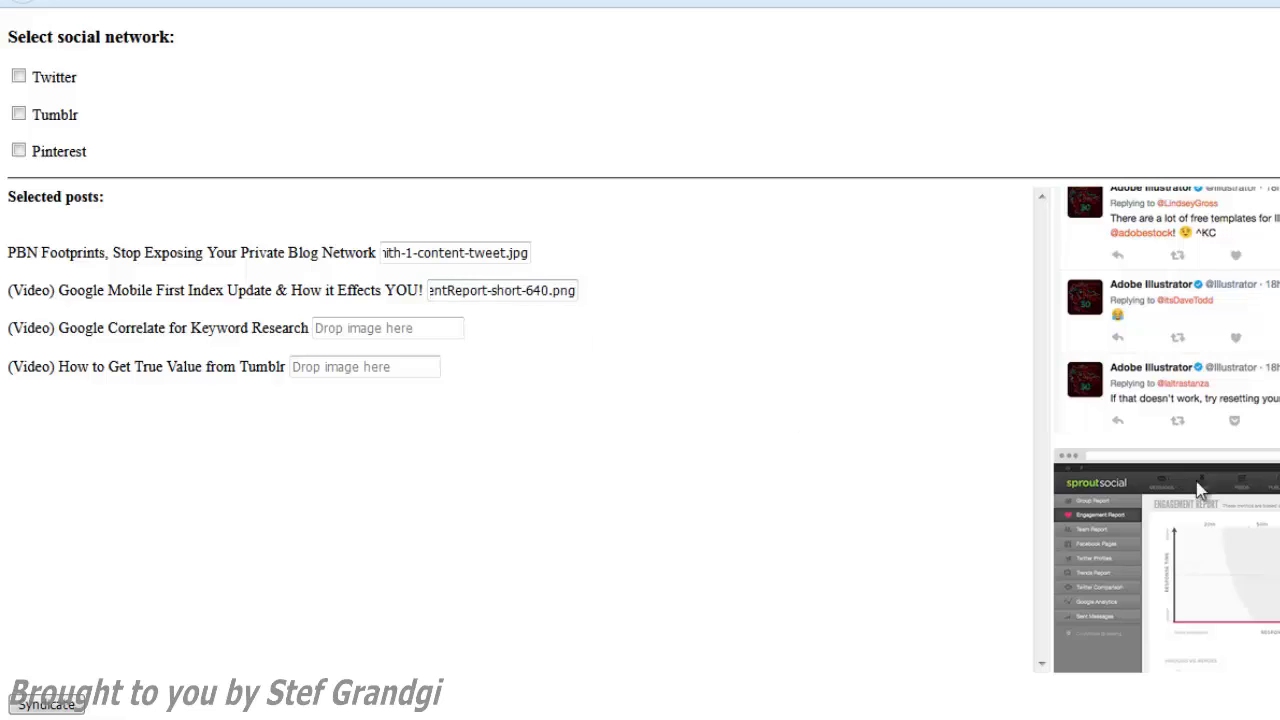
pyautogui.moveTo(468, 330); pyautogui.dragTo(468, 330)
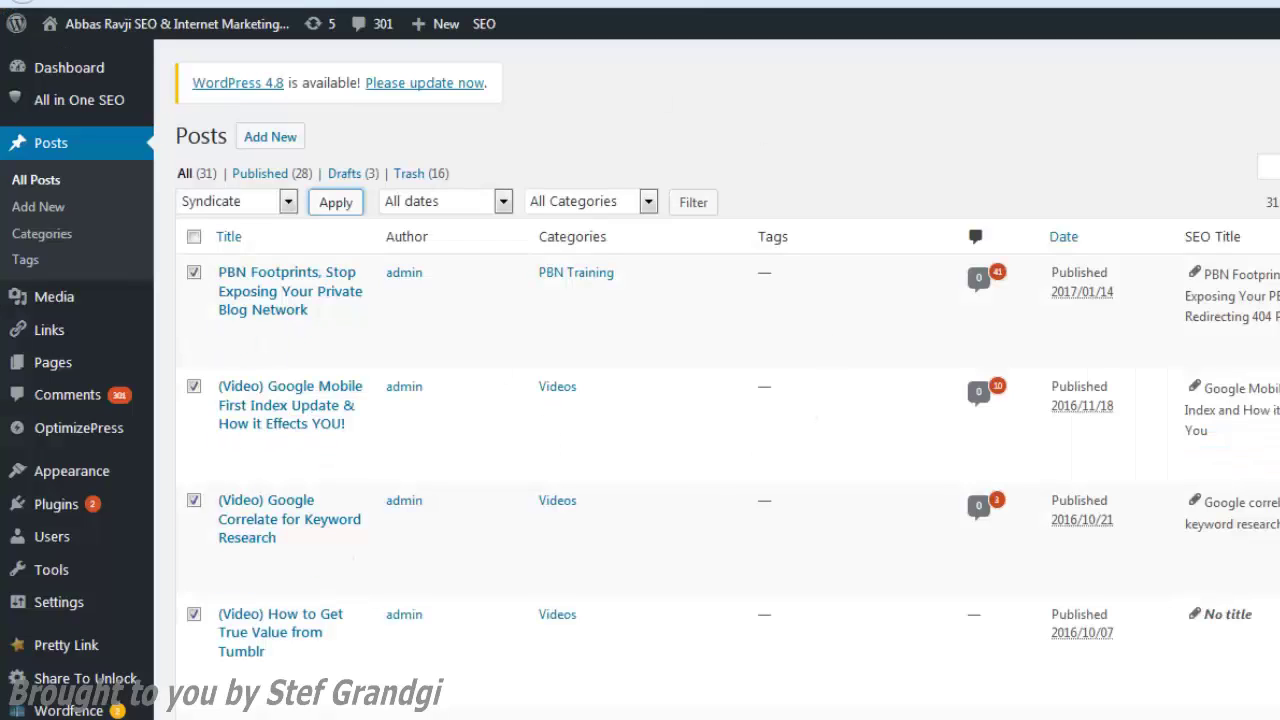
# Open the plugin's general settings and look through the available Google locations without changing google.com.
pyautogui.moveTo(45, 605)
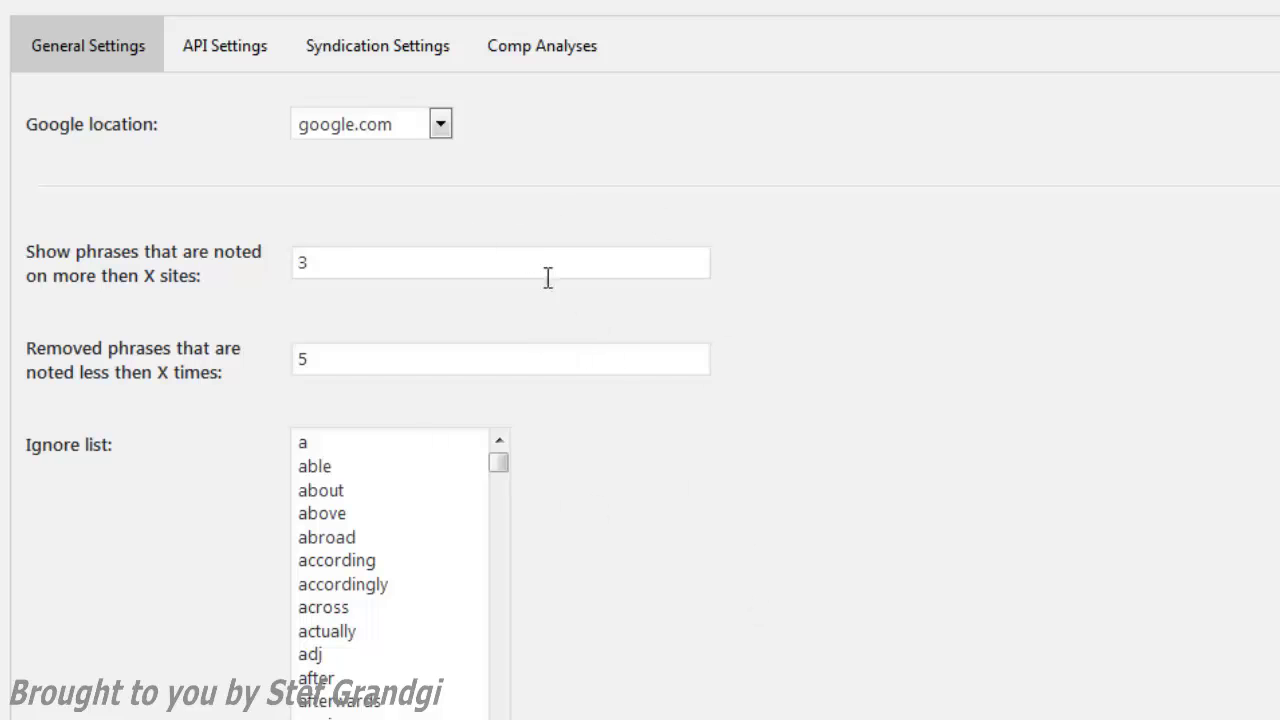
pyautogui.click(438, 126)
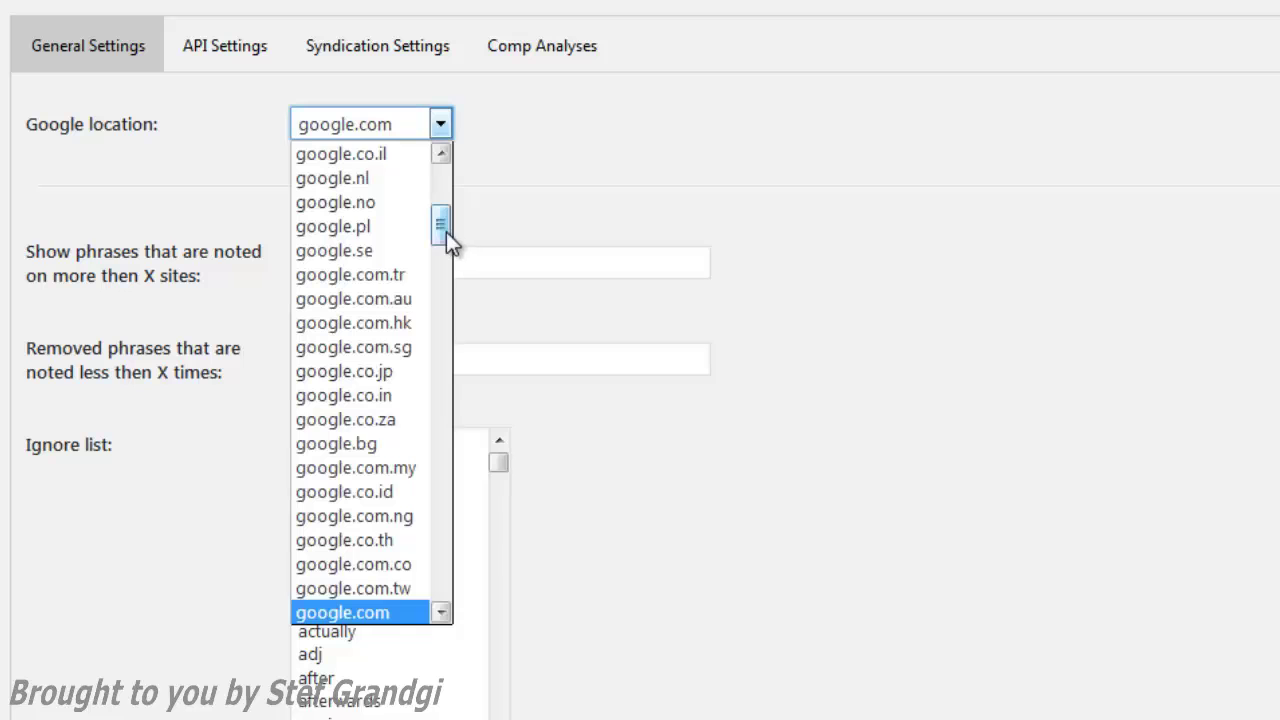
pyautogui.moveTo(446, 232); pyautogui.dragTo(457, 290)
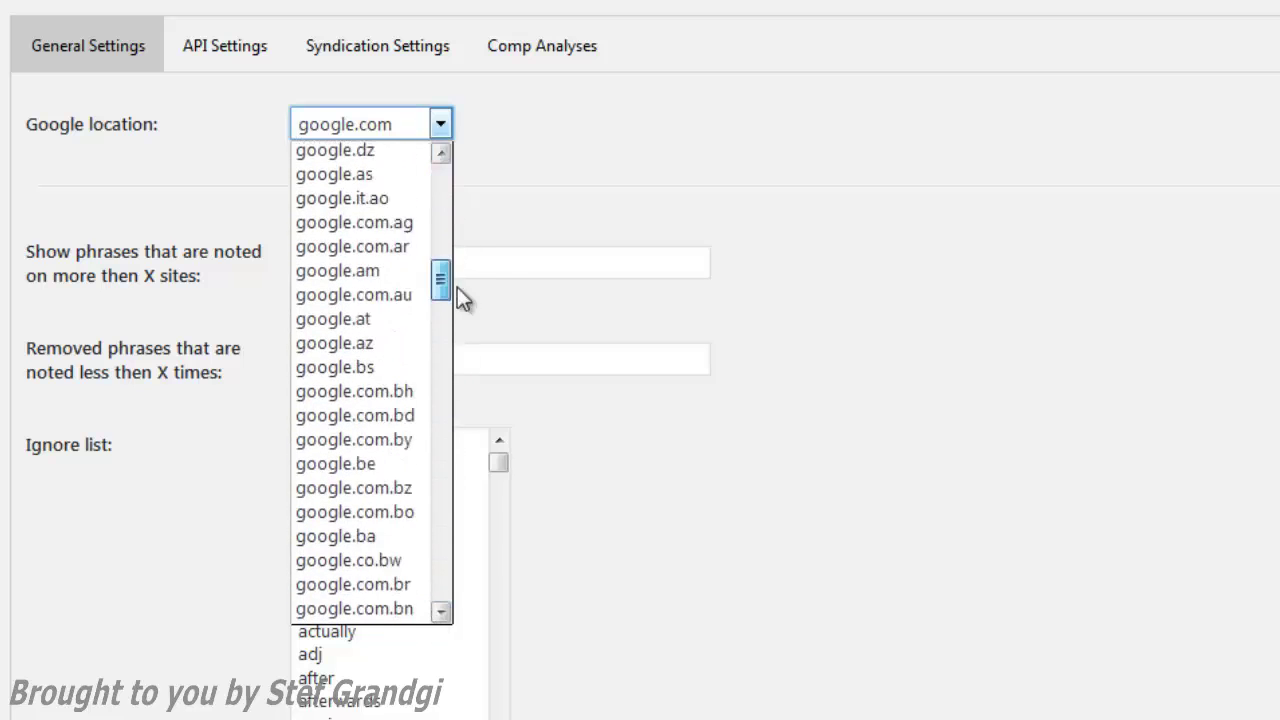
pyautogui.click(636, 198)
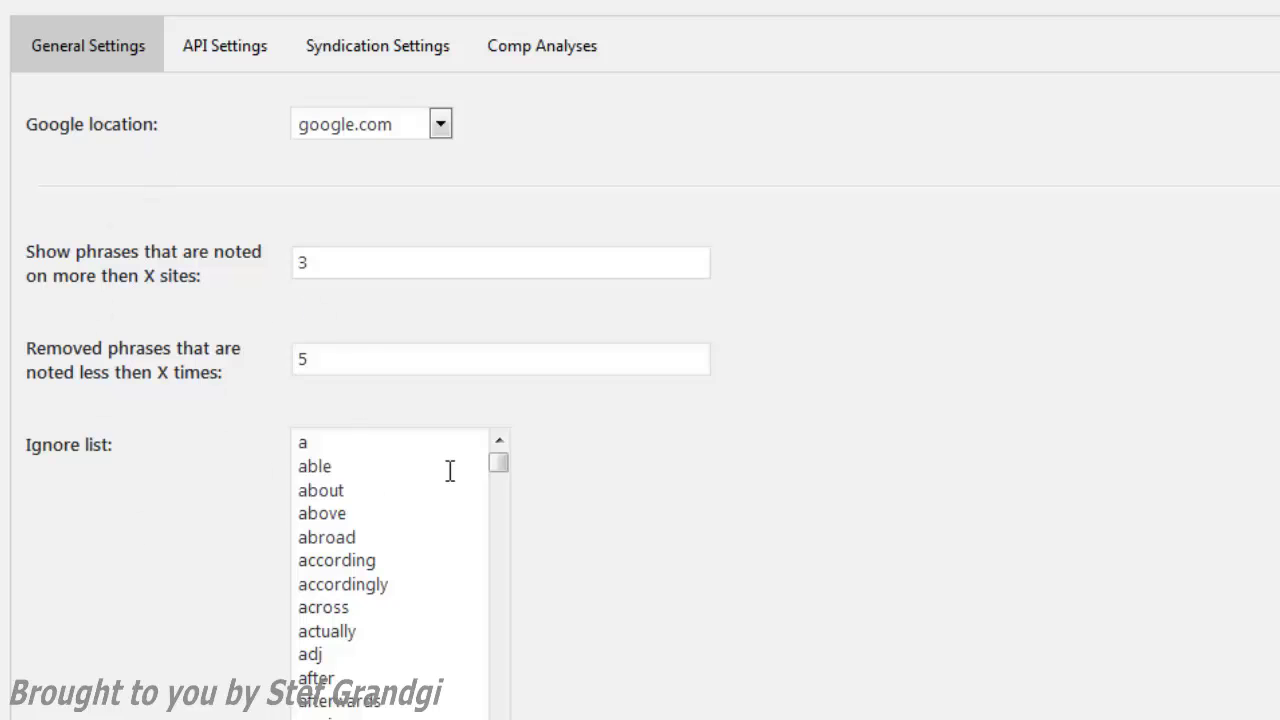
# Examine the threshold for removing rarely noted phrases and the words in the Ignore list.
pyautogui.scroll(-2, 450, 471)
pyautogui.scroll(-3, 692, 468)
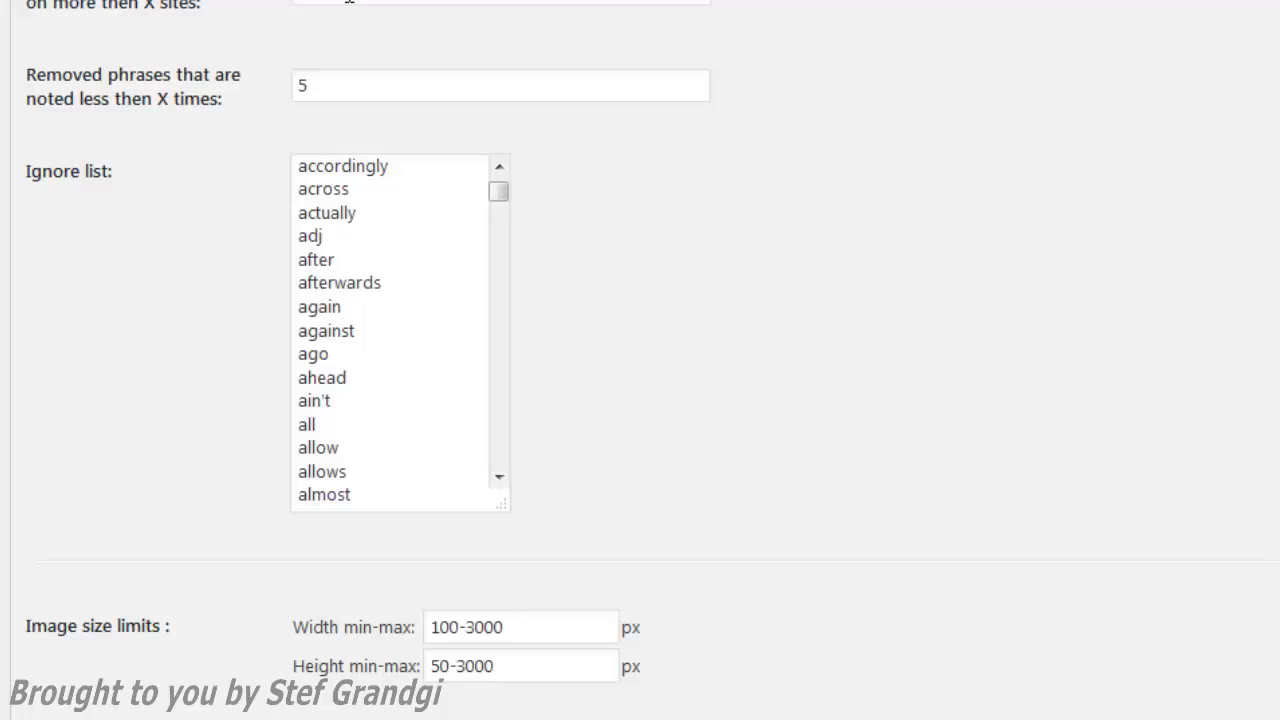
pyautogui.click(299, 85)
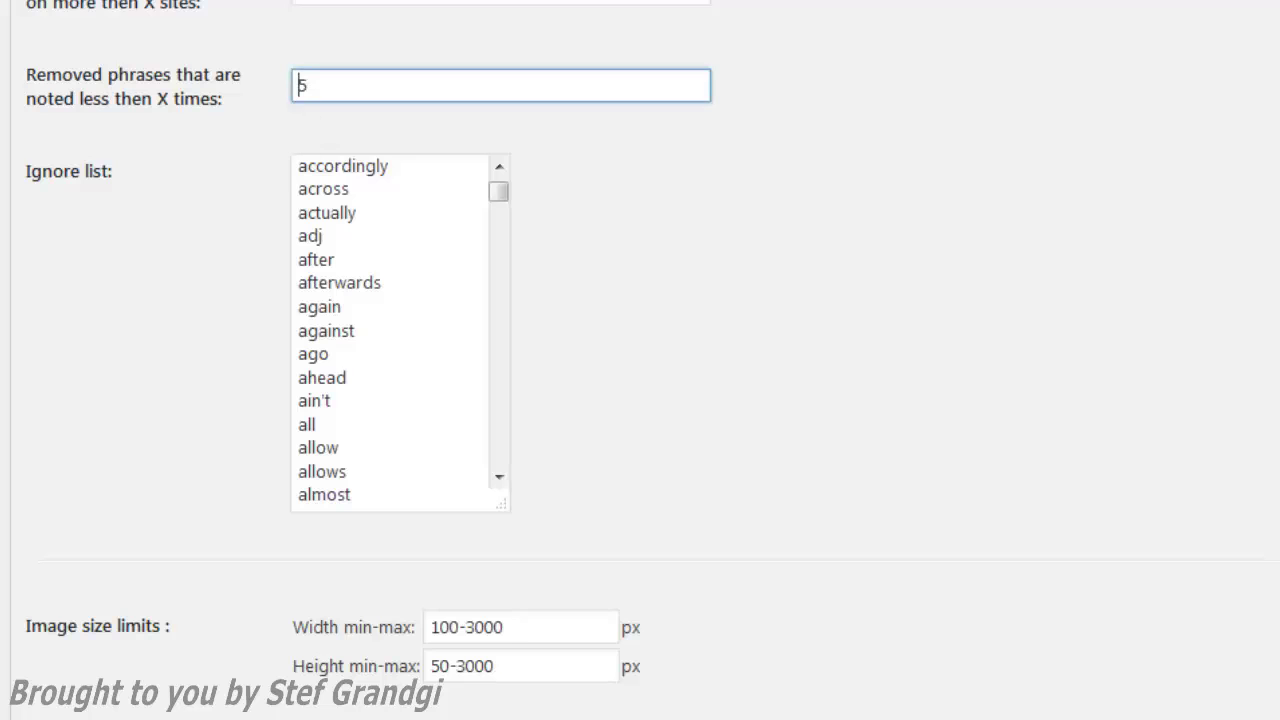
pyautogui.click(357, 190)
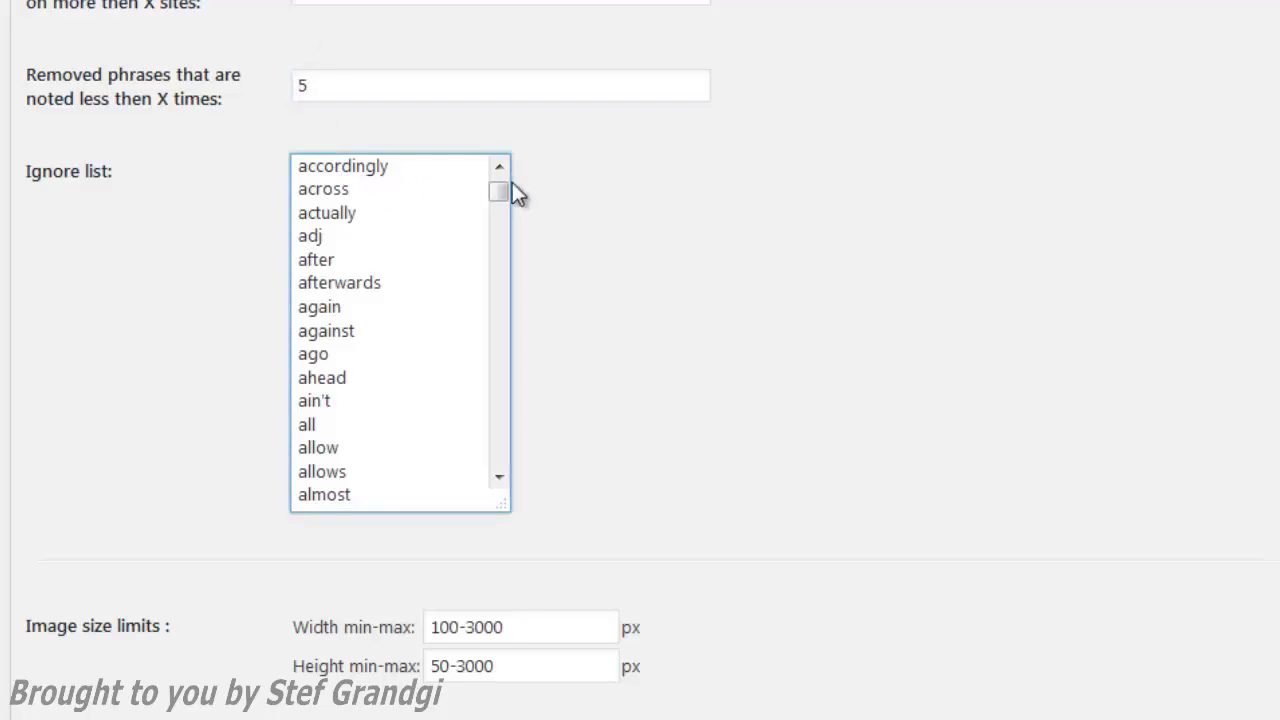
pyautogui.moveTo(502, 192)
pyautogui.mouseDown()
pyautogui.moveTo(490, 515)
pyautogui.moveTo(497, 180)
pyautogui.mouseUp()
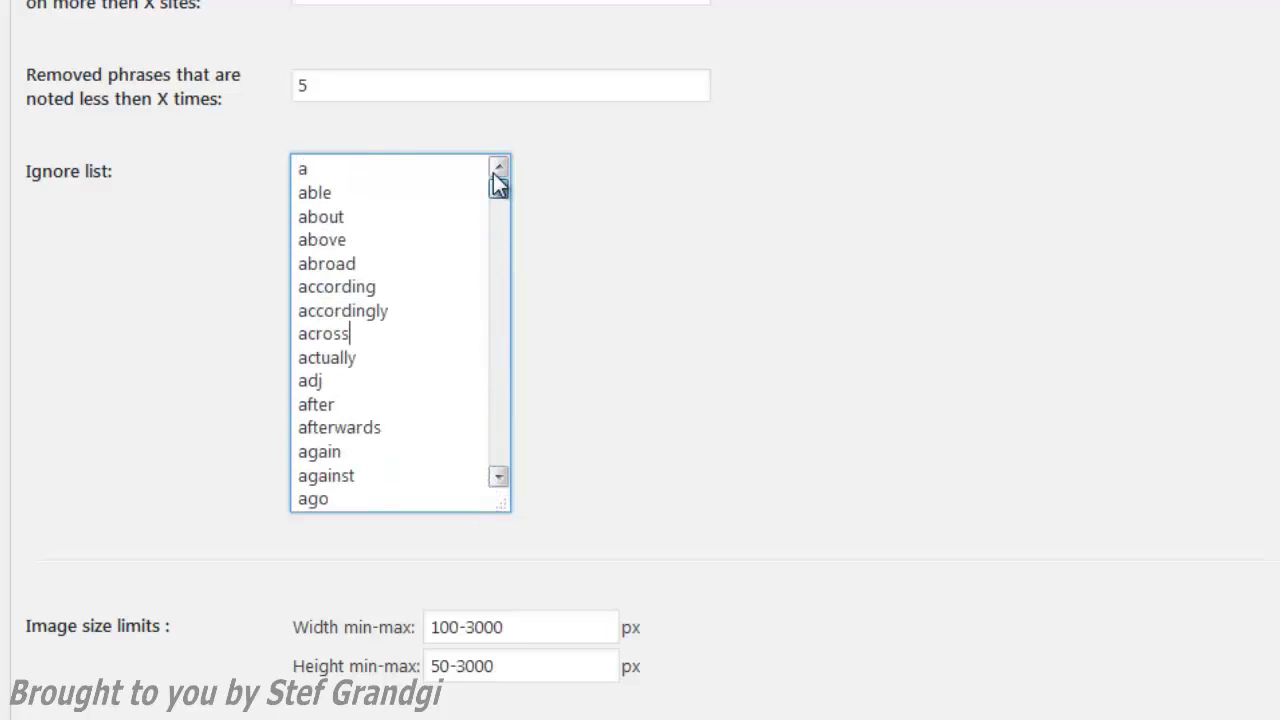
pyautogui.click(397, 247)
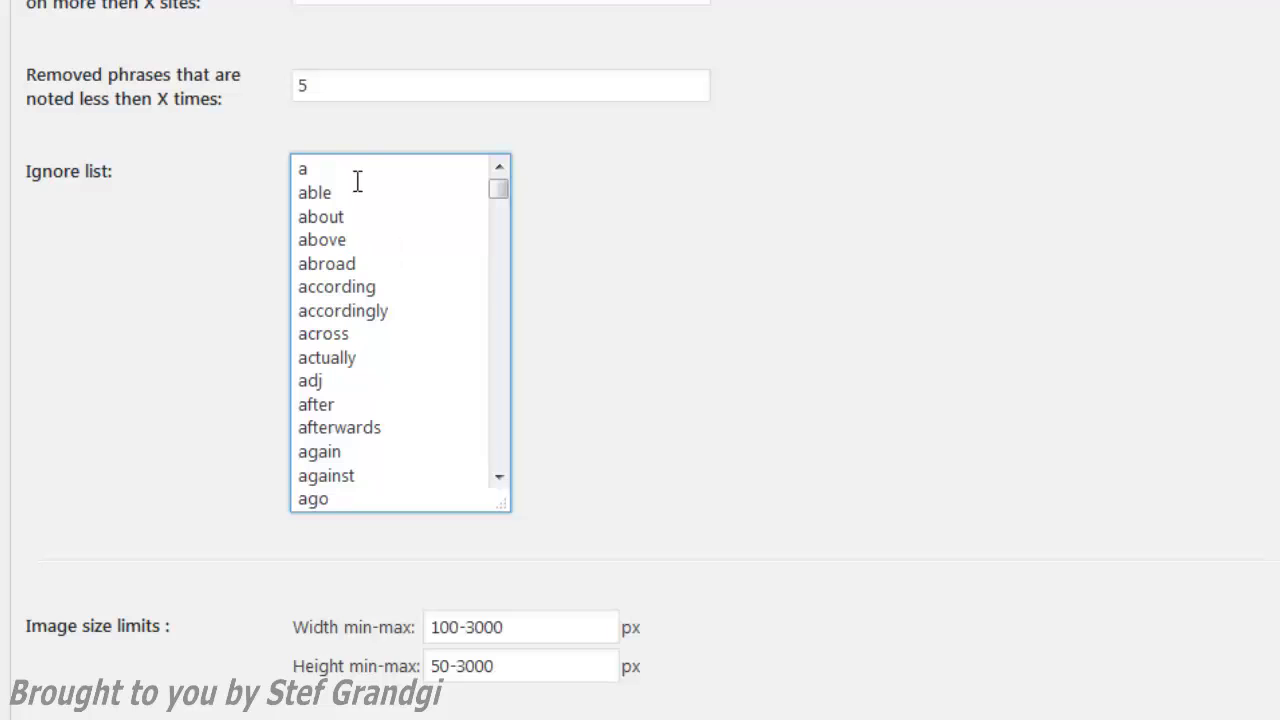
pyautogui.moveTo(357, 180); pyautogui.dragTo(362, 322)
pyautogui.click(363, 338)
# Review the image size limits and Additional reading theme and CSS settings, comparing them with the tabs in the published post.
pyautogui.scroll(-4, 661, 400)
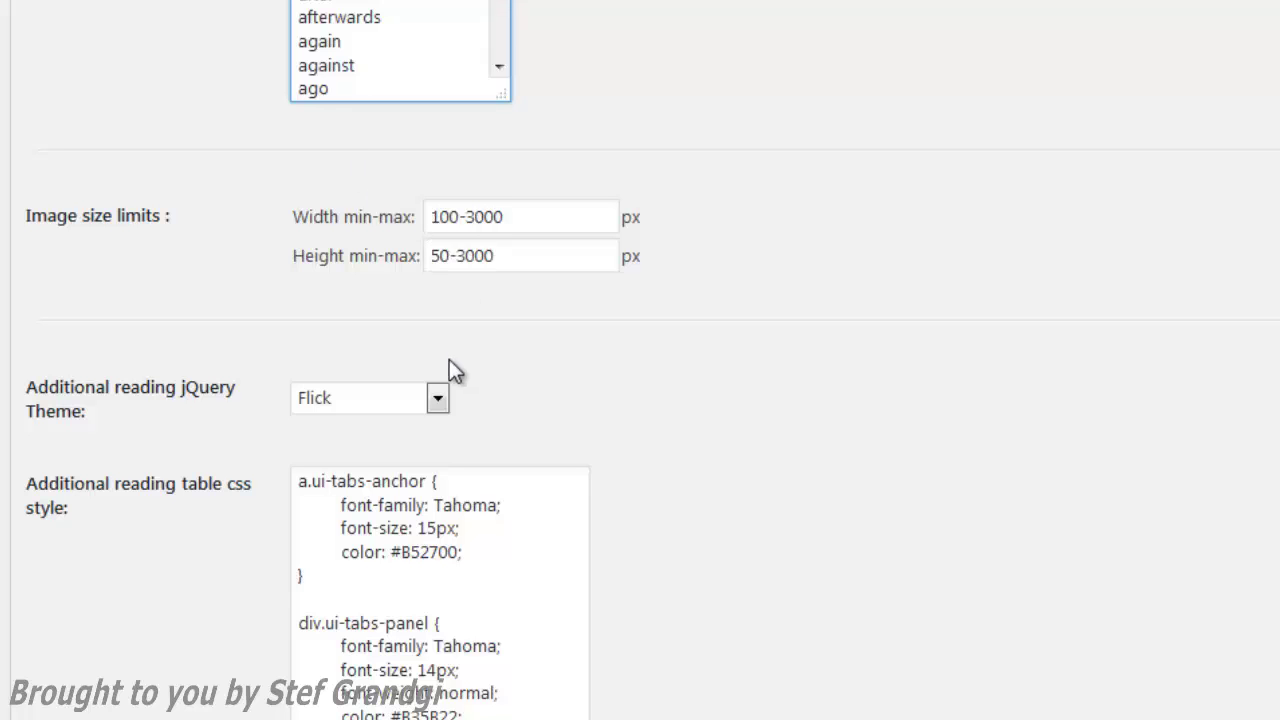
pyautogui.scroll(-4, 450, 364)
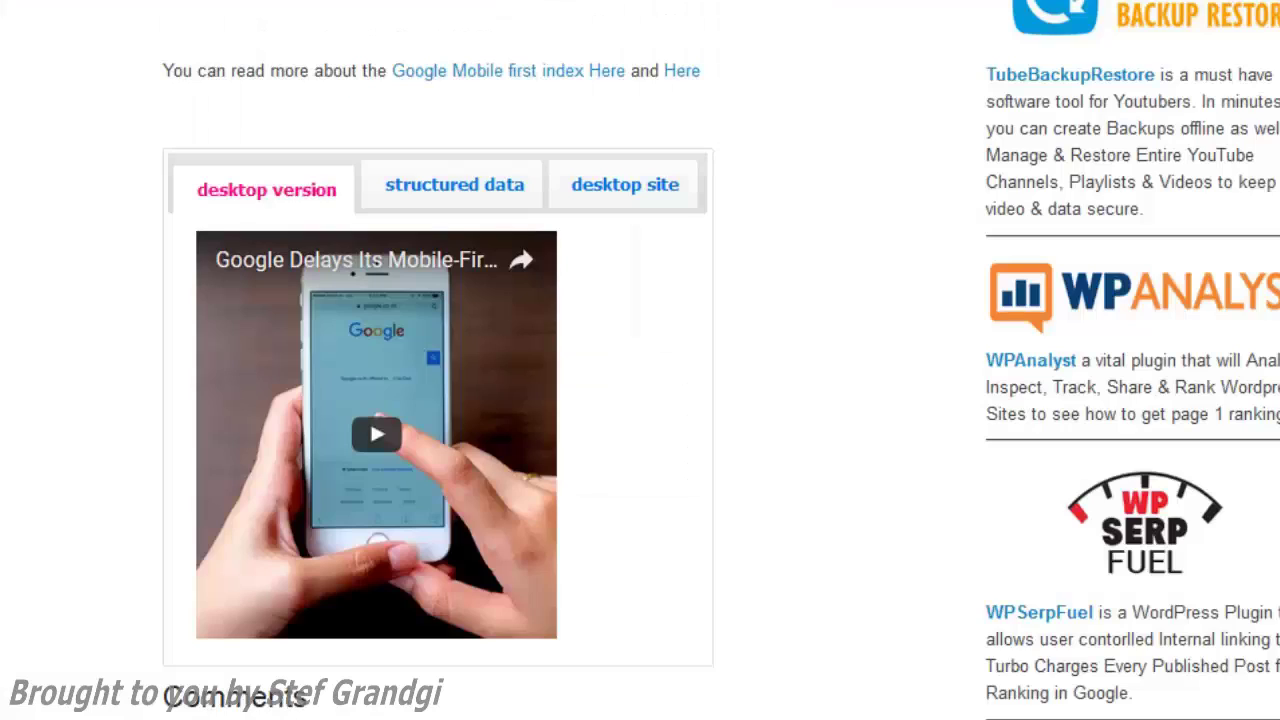
pyautogui.click(397, 198)
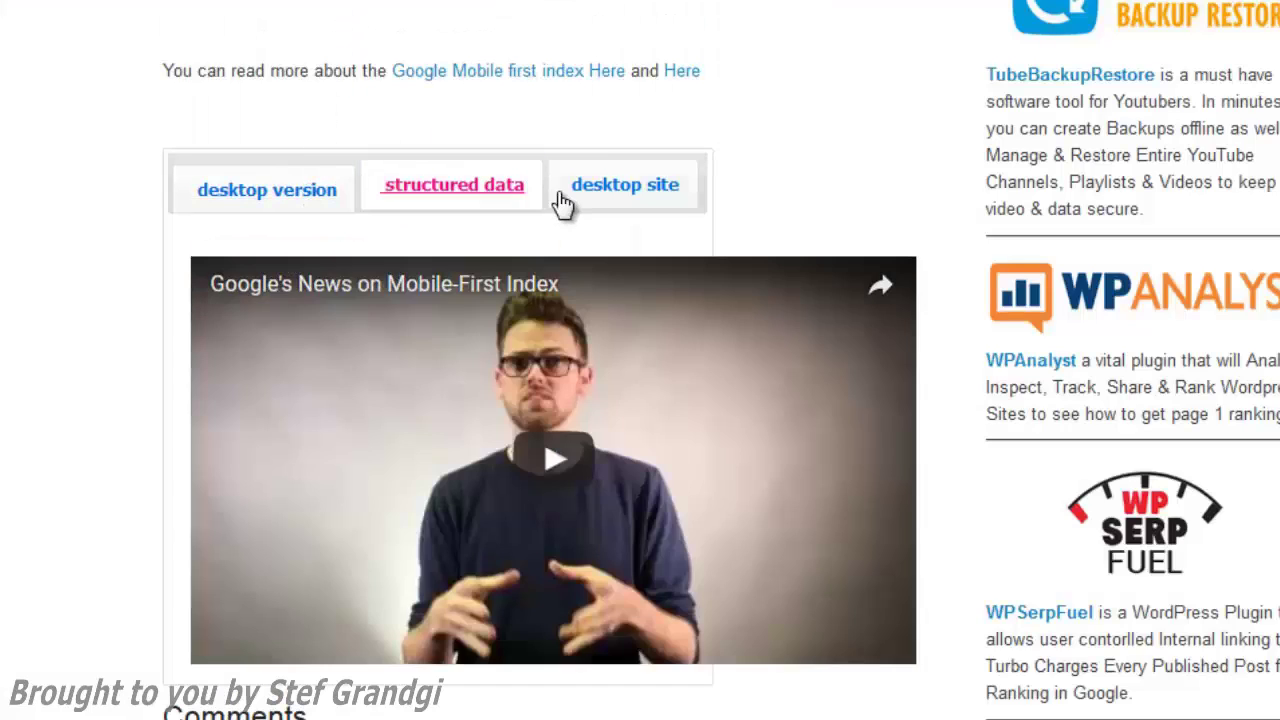
pyautogui.click(566, 190)
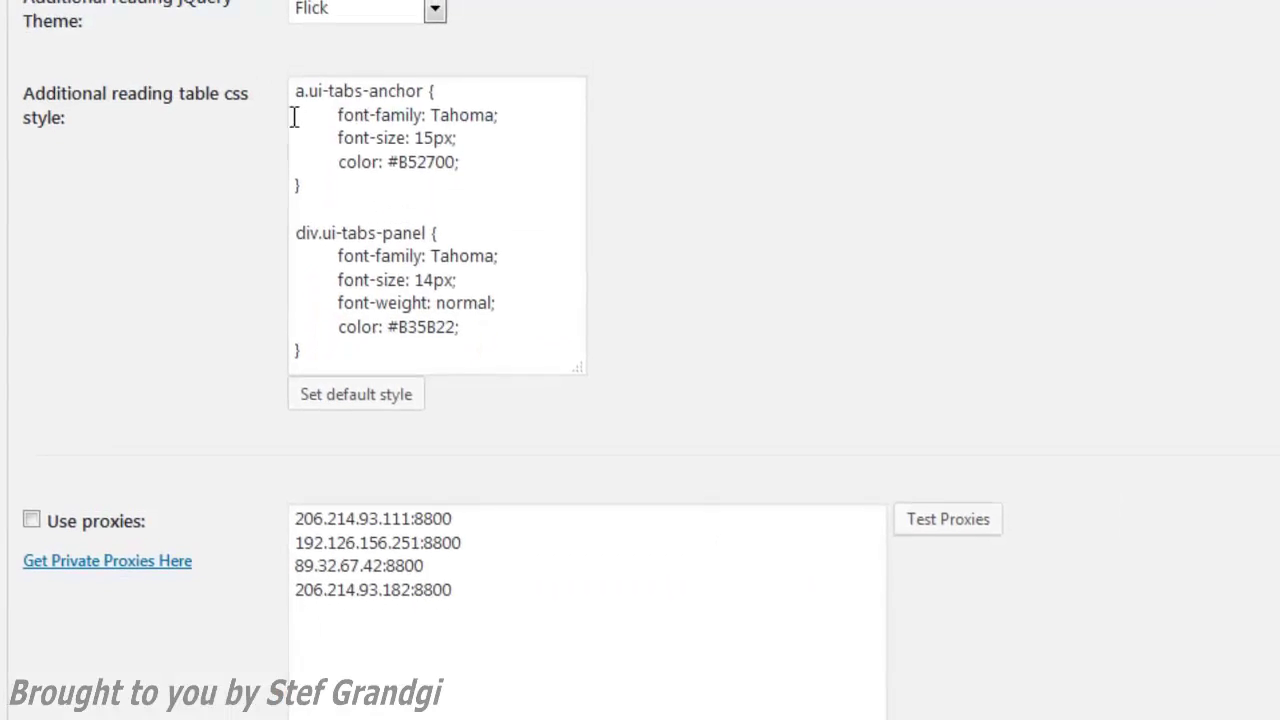
# Look through the Additional reading jQuery themes without changing Flick, and review the table CSS style and proxy list.
pyautogui.scroll(1, 500, 77)
pyautogui.click(355, 58)
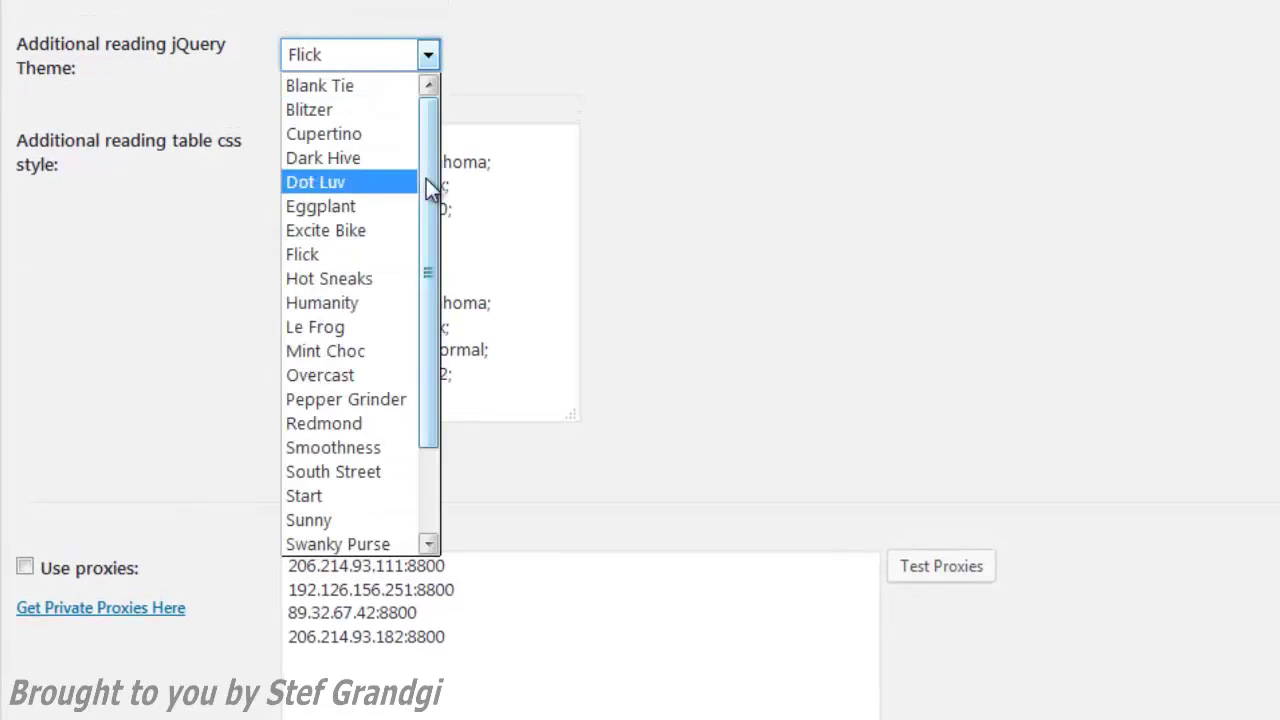
pyautogui.moveTo(428, 191); pyautogui.dragTo(426, 452)
pyautogui.moveTo(424, 327); pyautogui.dragTo(597, 60)
pyautogui.click(599, 58)
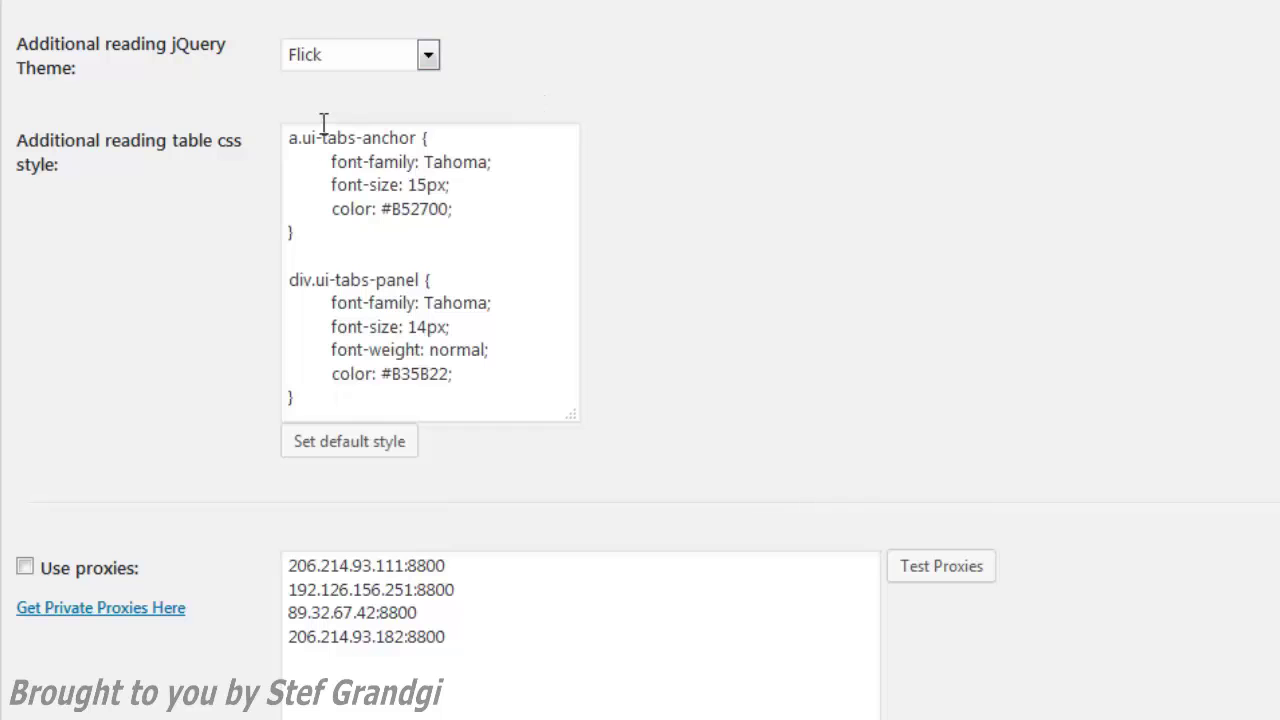
pyautogui.moveTo(322, 137); pyautogui.dragTo(500, 405)
pyautogui.click(793, 325)
pyautogui.scroll(-3, 780, 330)
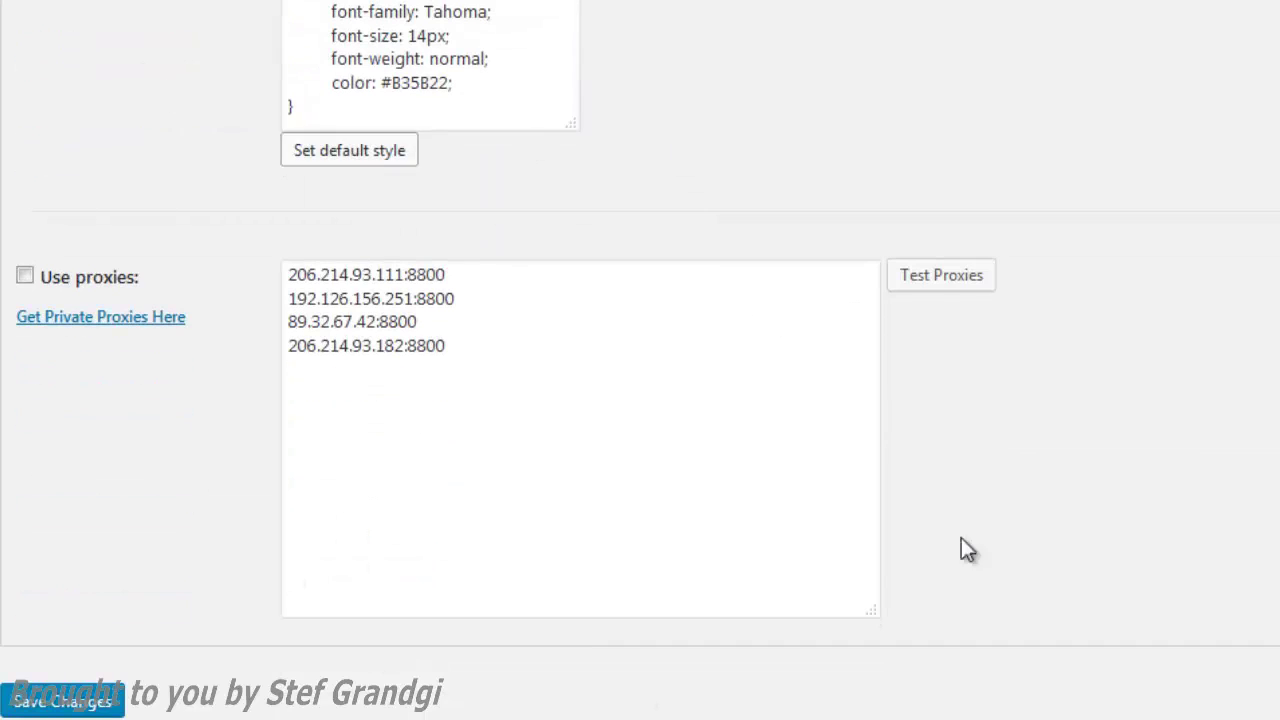
# Open the API settings and review the Moz, Spin Rewriter and Best Spinner account sections.
pyautogui.scroll(10, 815, 480)
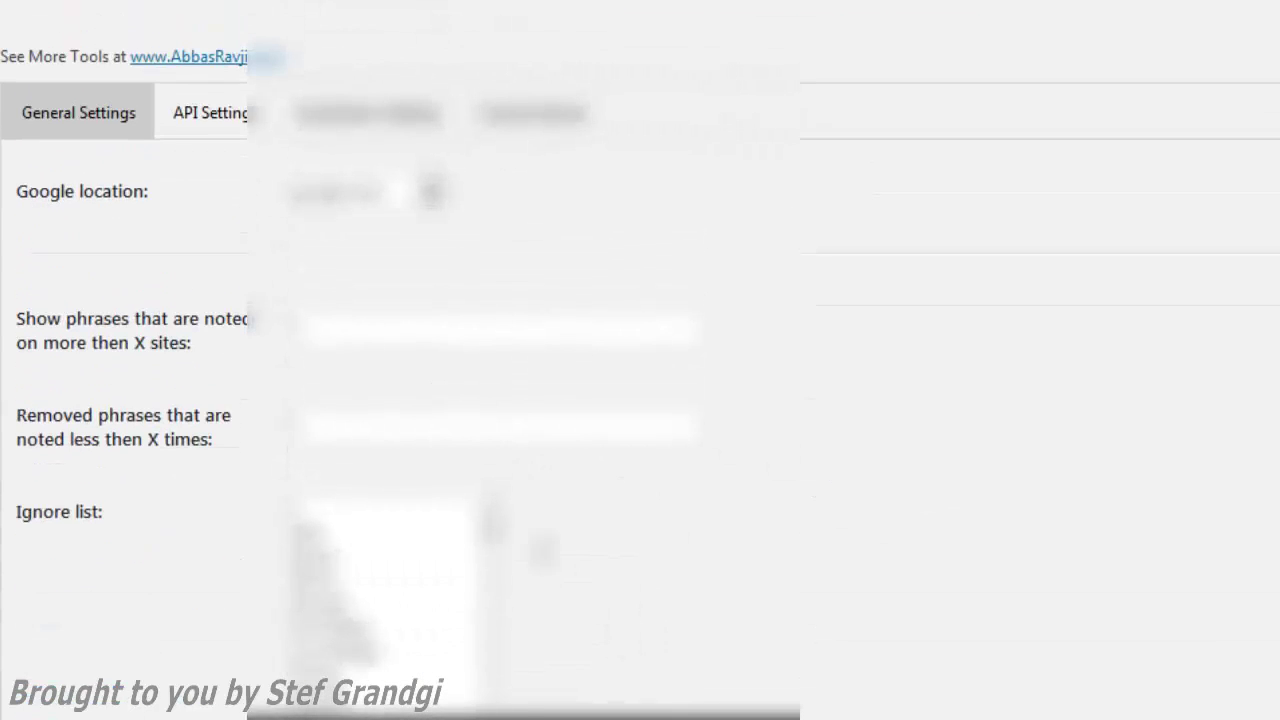
pyautogui.click(186, 124)
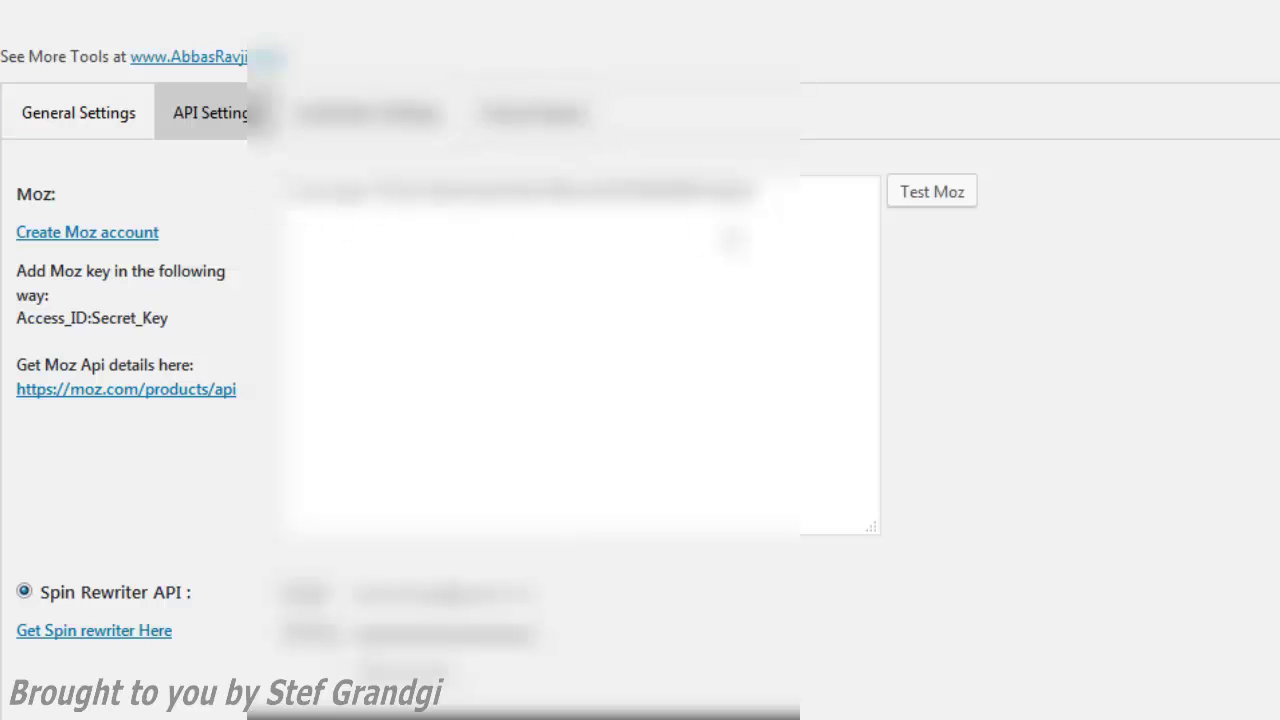
pyautogui.scroll(-2, 686, 430)
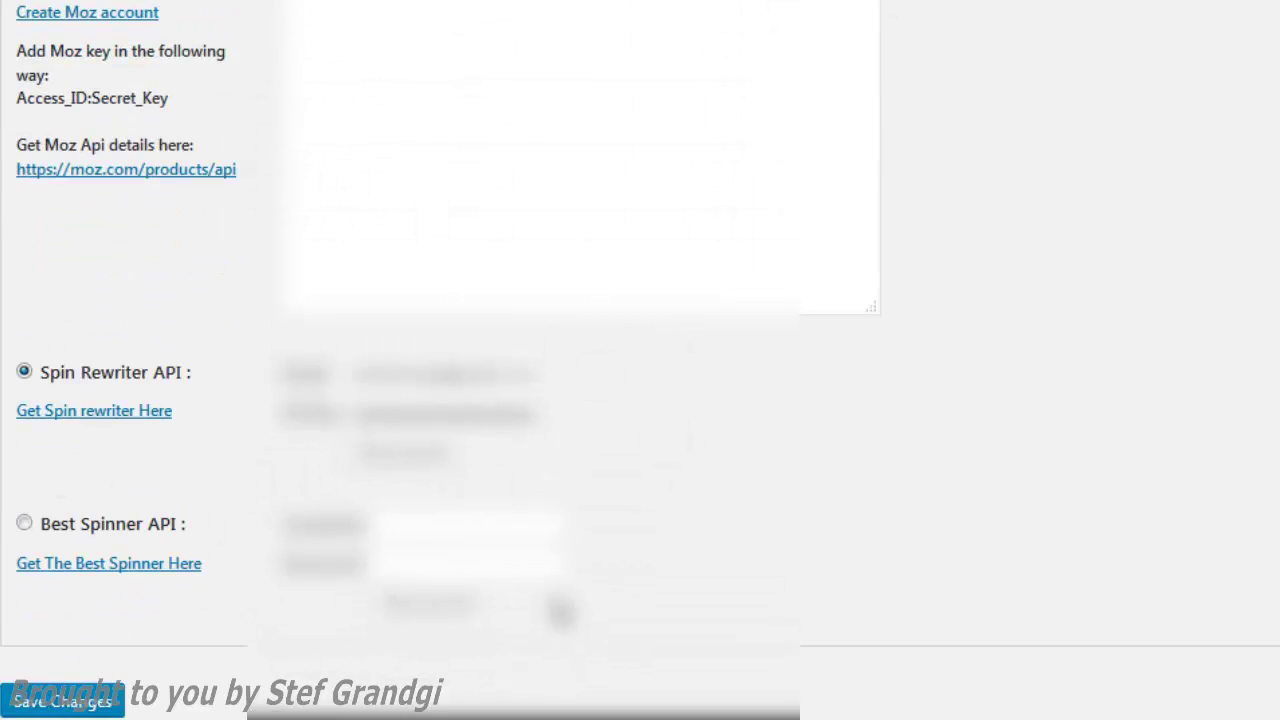
pyautogui.scroll(2, 561, 610)
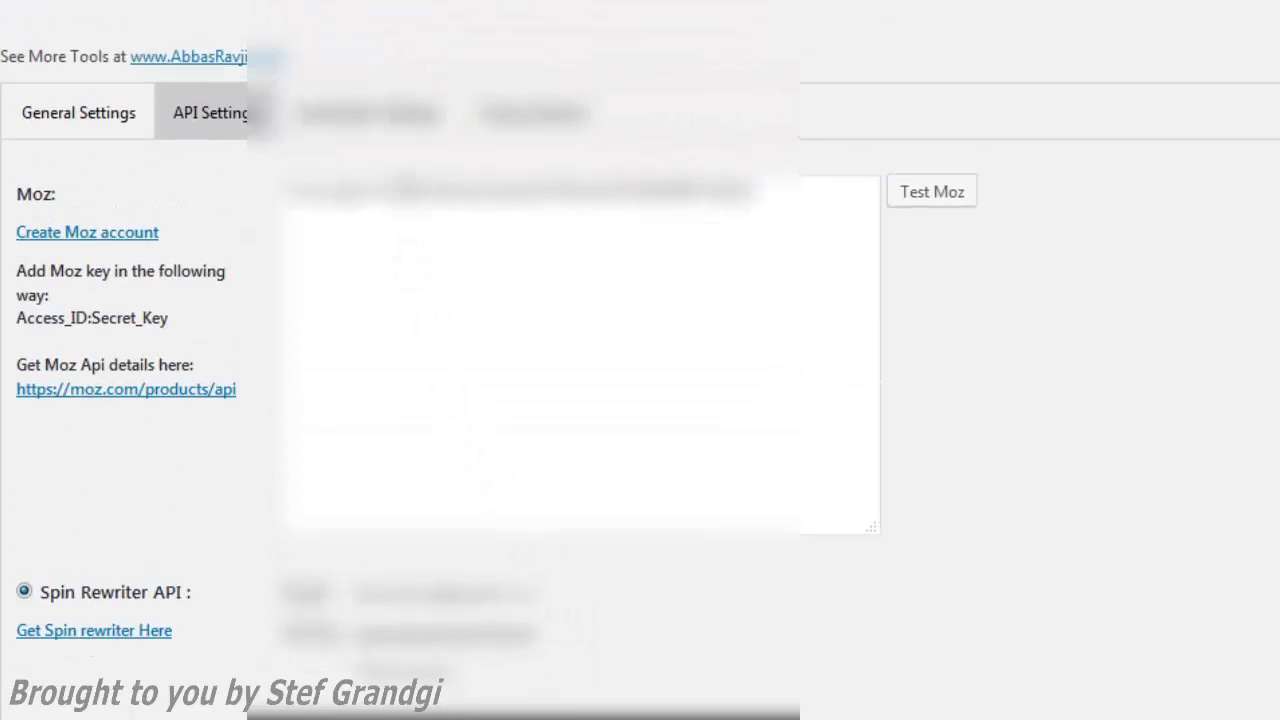
# Open the syndication settings and review the posting limits and the Tumblr, Twitter and Pinterest API sections.
pyautogui.click(402, 120)
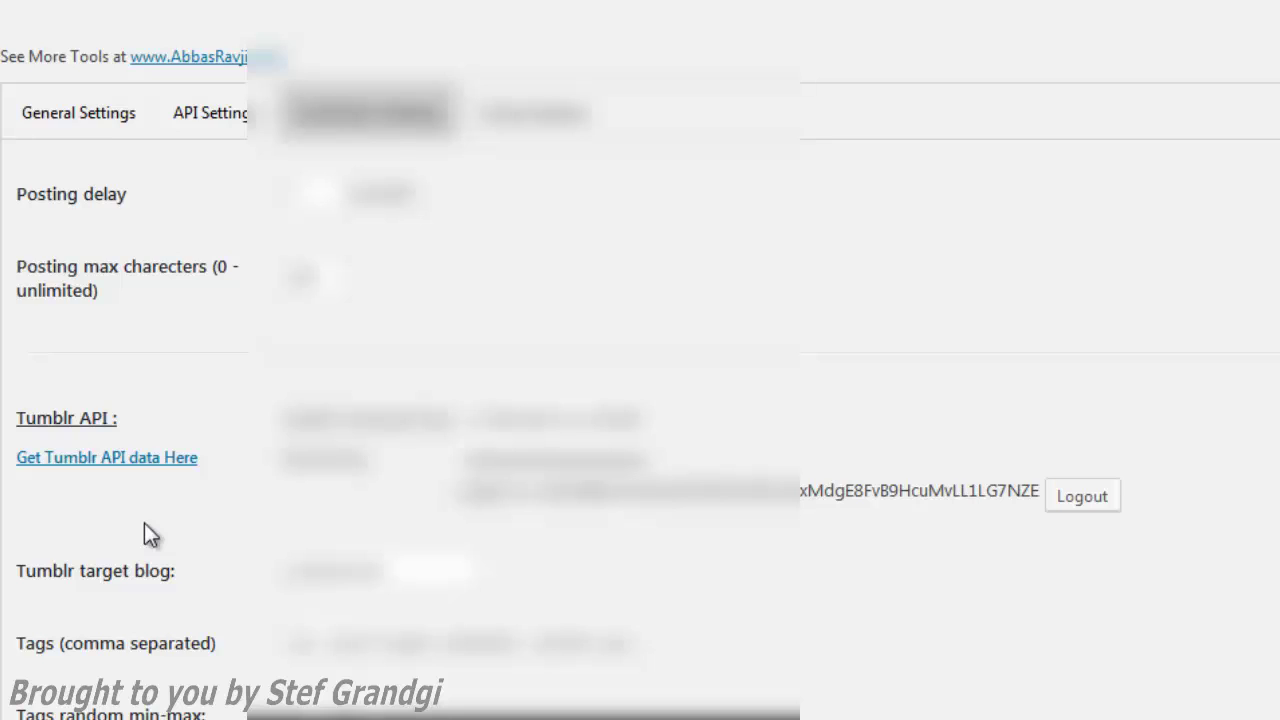
pyautogui.scroll(-4, 146, 525)
pyautogui.scroll(-5, 190, 543)
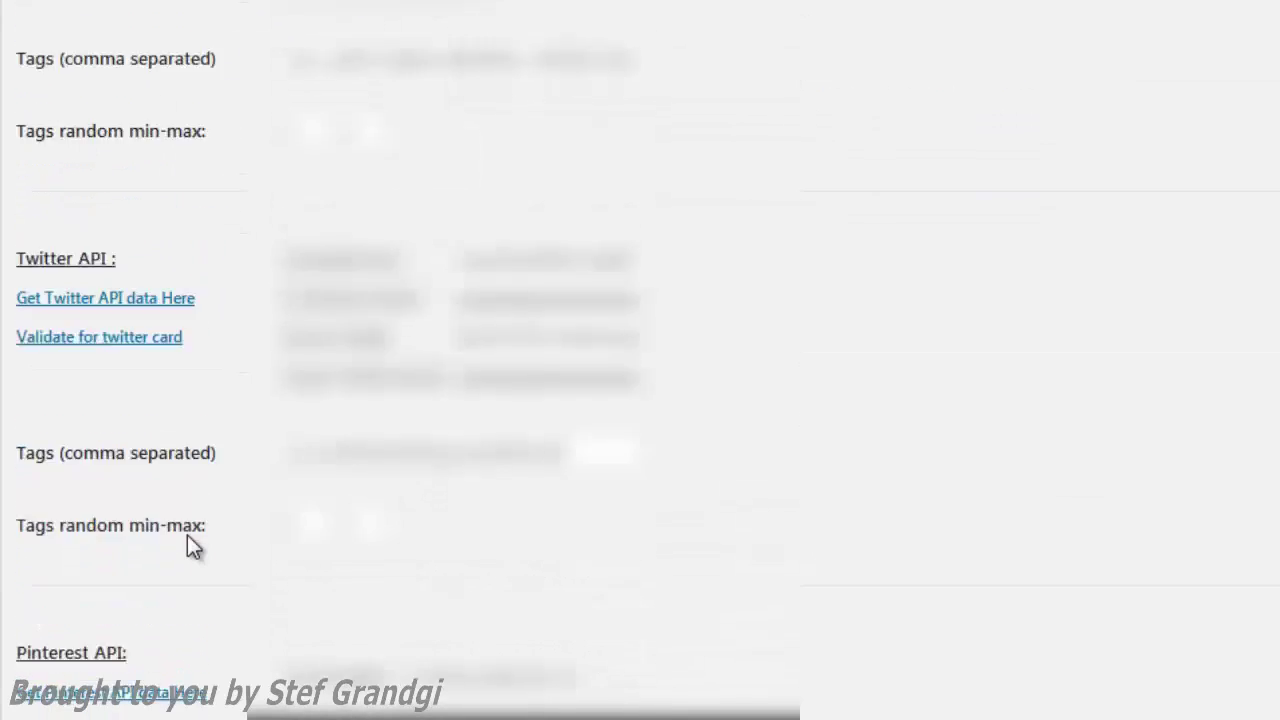
pyautogui.scroll(7, 208, 648)
pyautogui.scroll(3, 207, 635)
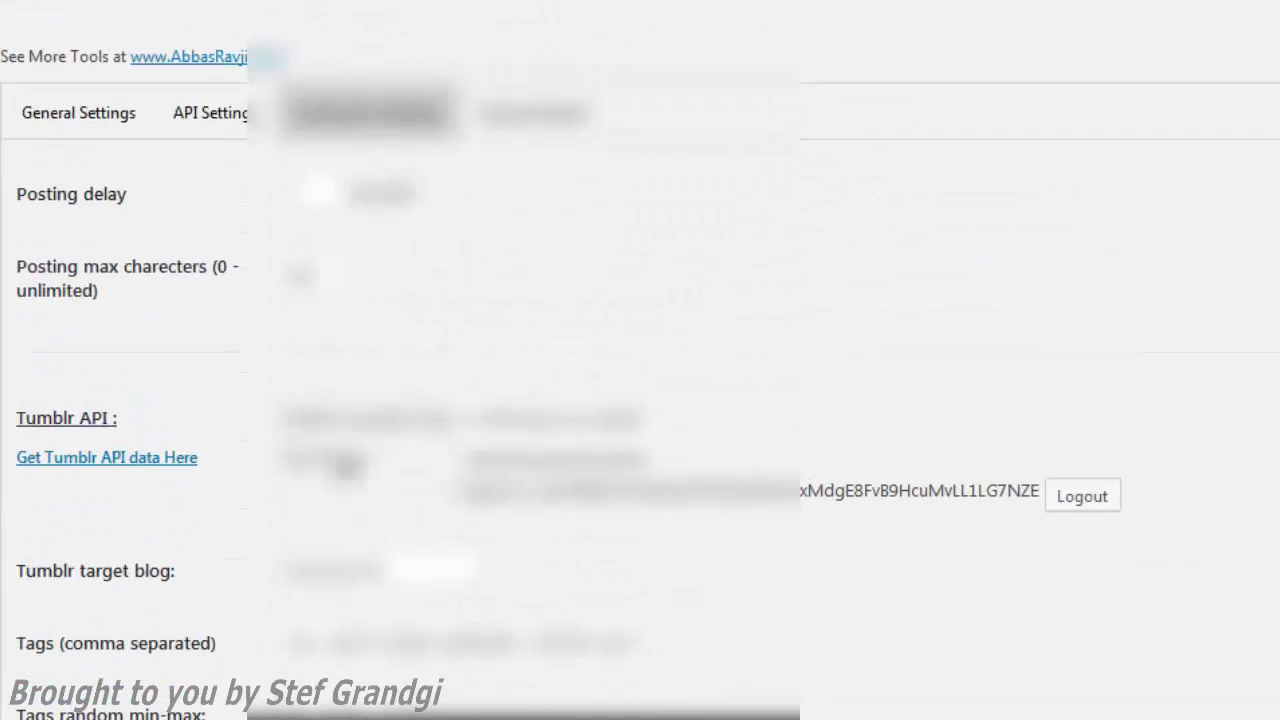
# Open the Comp Analyses settings and examine the Green, Amber and Red keyword difficulty ranges.
pyautogui.click(545, 118)
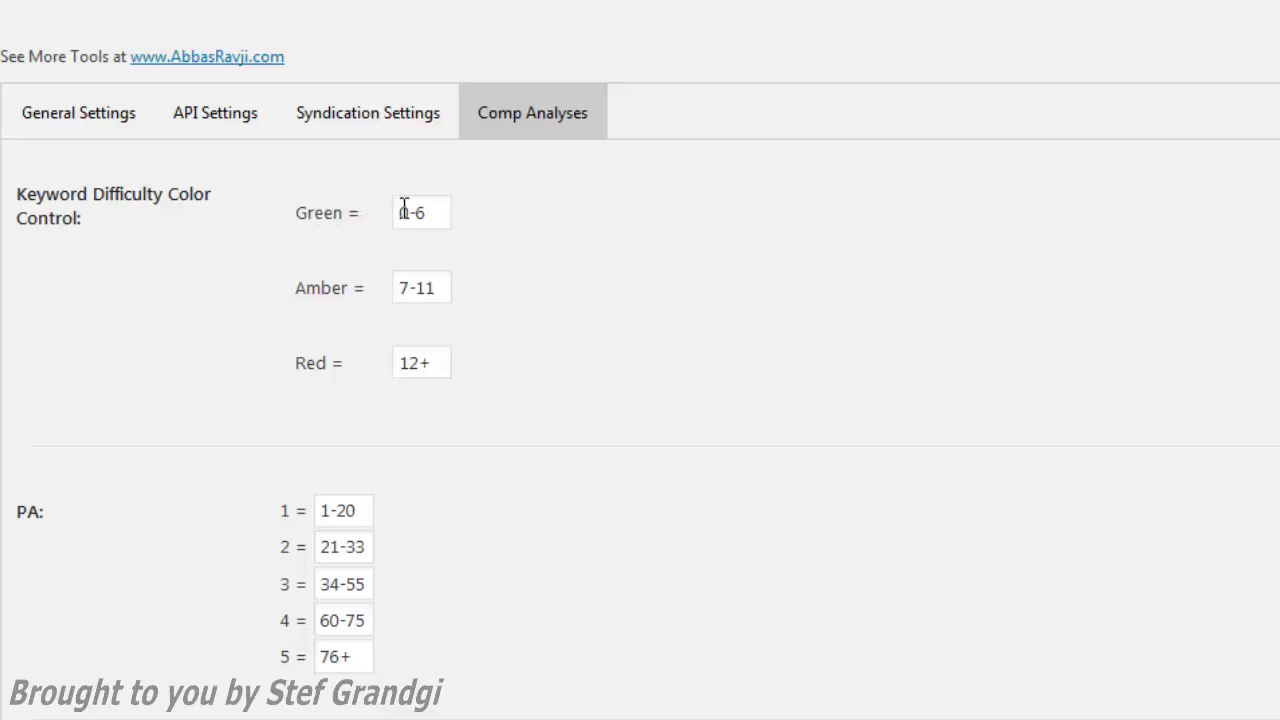
pyautogui.moveTo(406, 212); pyautogui.dragTo(430, 210)
pyautogui.moveTo(396, 288); pyautogui.dragTo(412, 288)
pyautogui.moveTo(400, 363); pyautogui.dragTo(416, 363)
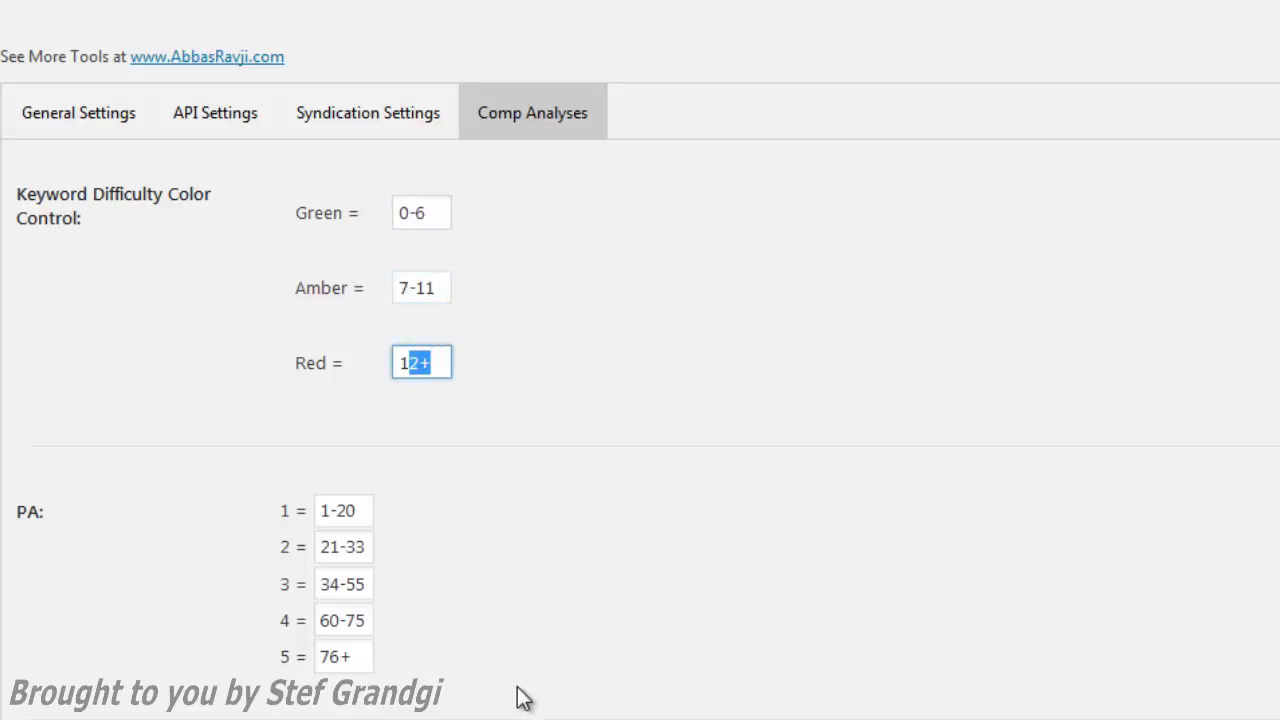
# Examine the PA, DA, MozRank and Backlinks scoring ranges, focusing on the first range of PA and Backlinks.
pyautogui.scroll(-4, 303, 374)
pyautogui.moveTo(321, 100); pyautogui.dragTo(334, 100)
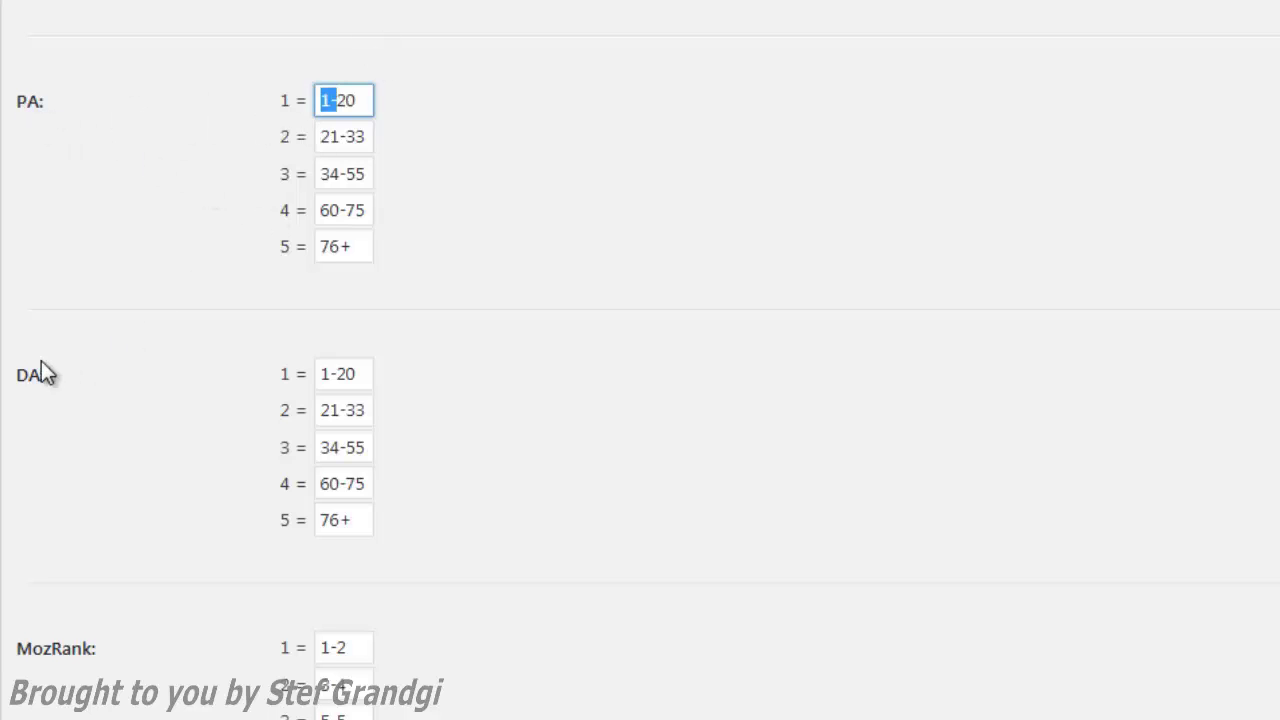
pyautogui.scroll(-4, 155, 600)
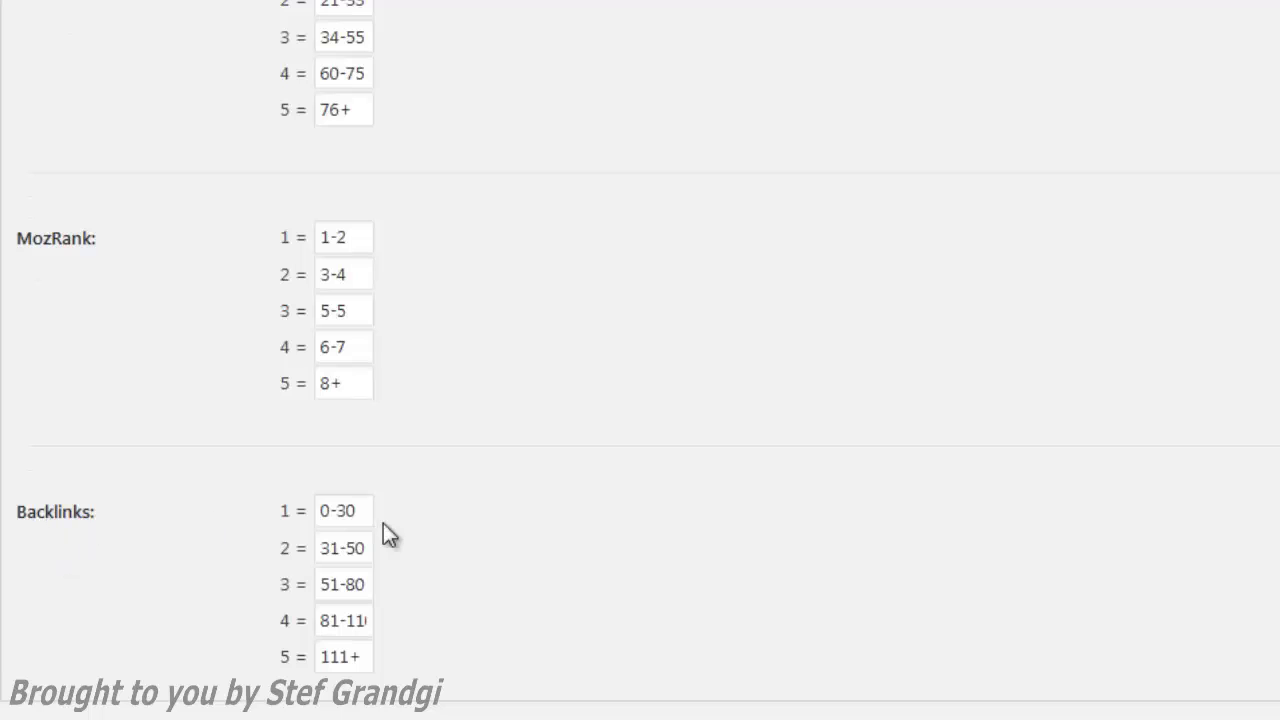
pyautogui.click(360, 509)
pyautogui.moveTo(360, 509); pyautogui.dragTo(318, 511)
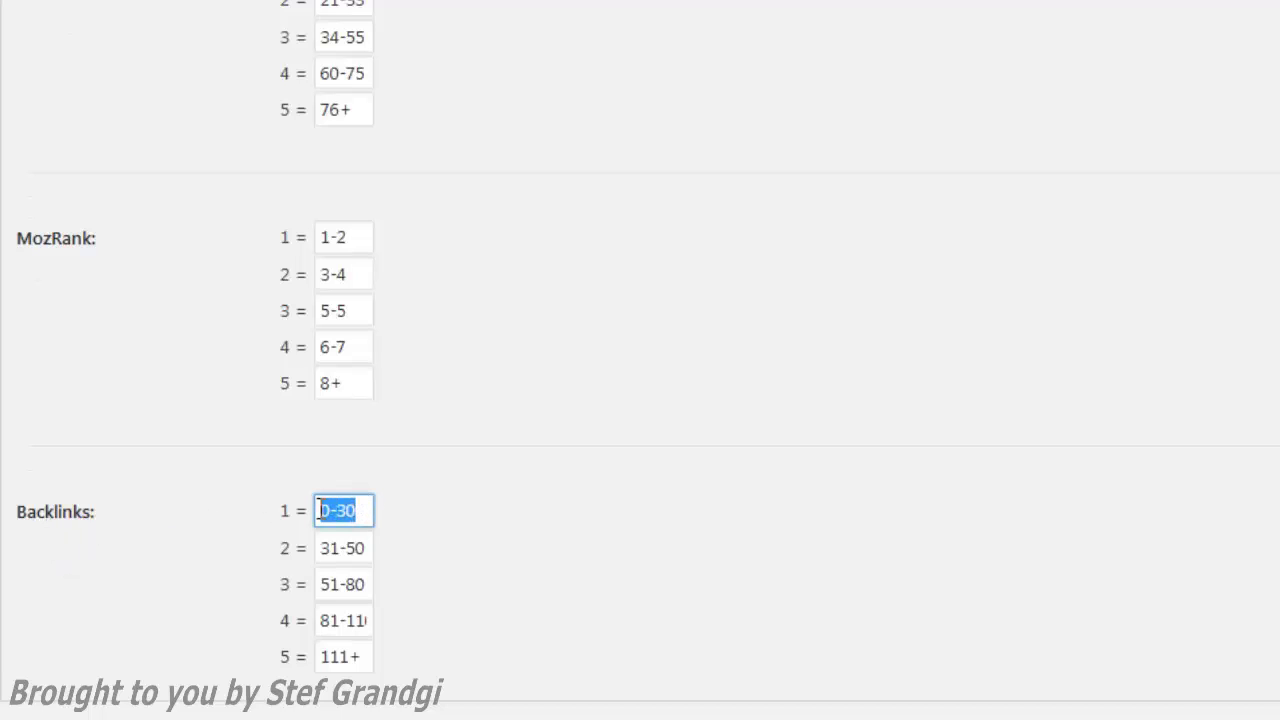
pyautogui.click(286, 511)
# Return to the Green keyword difficulty range and review it again alongside the PA, DA and MozRank ranges.
pyautogui.scroll(4, 344, 600)
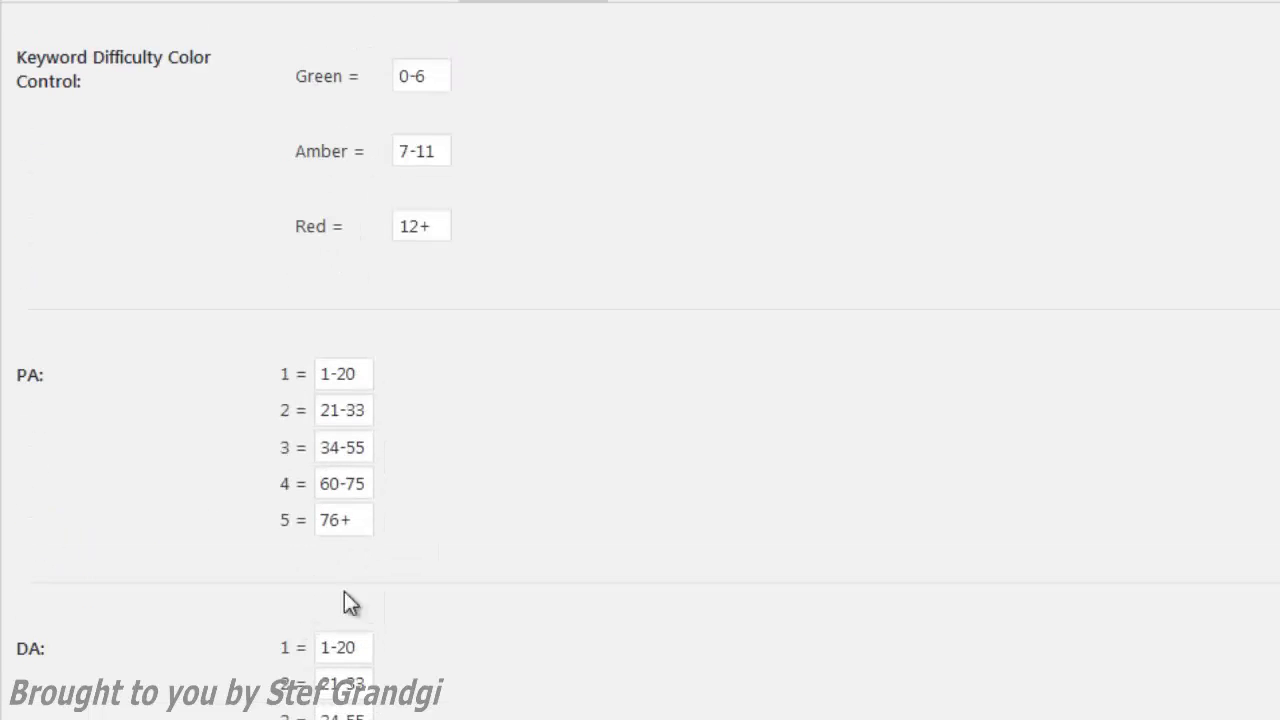
pyautogui.click(434, 68)
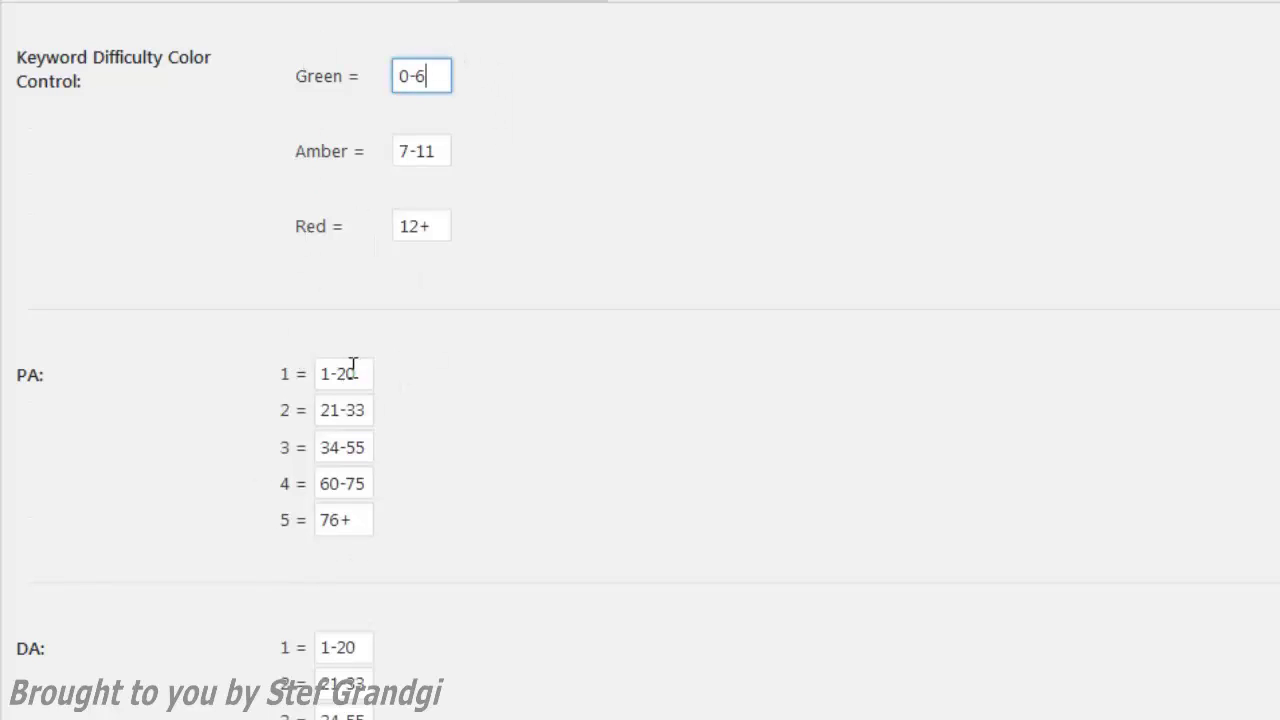
pyautogui.scroll(-5, 471, 440)
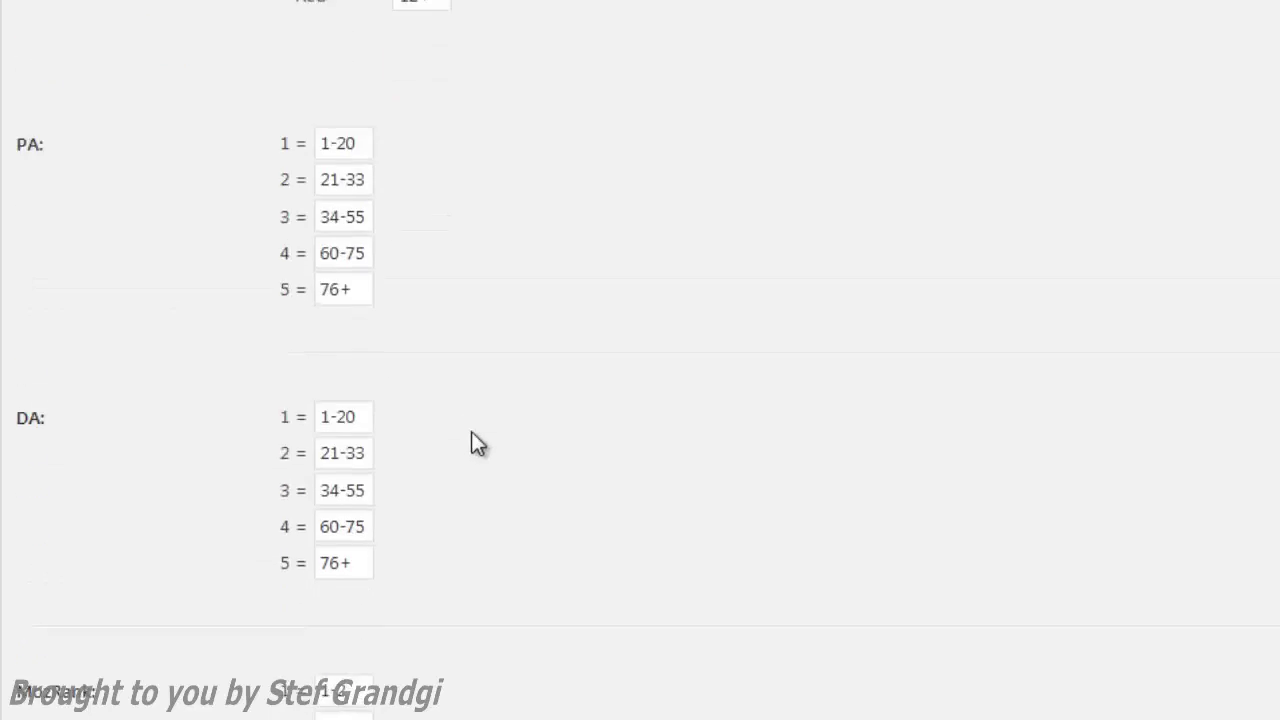
pyautogui.scroll(-3, 492, 451)
pyautogui.scroll(9, 508, 457)
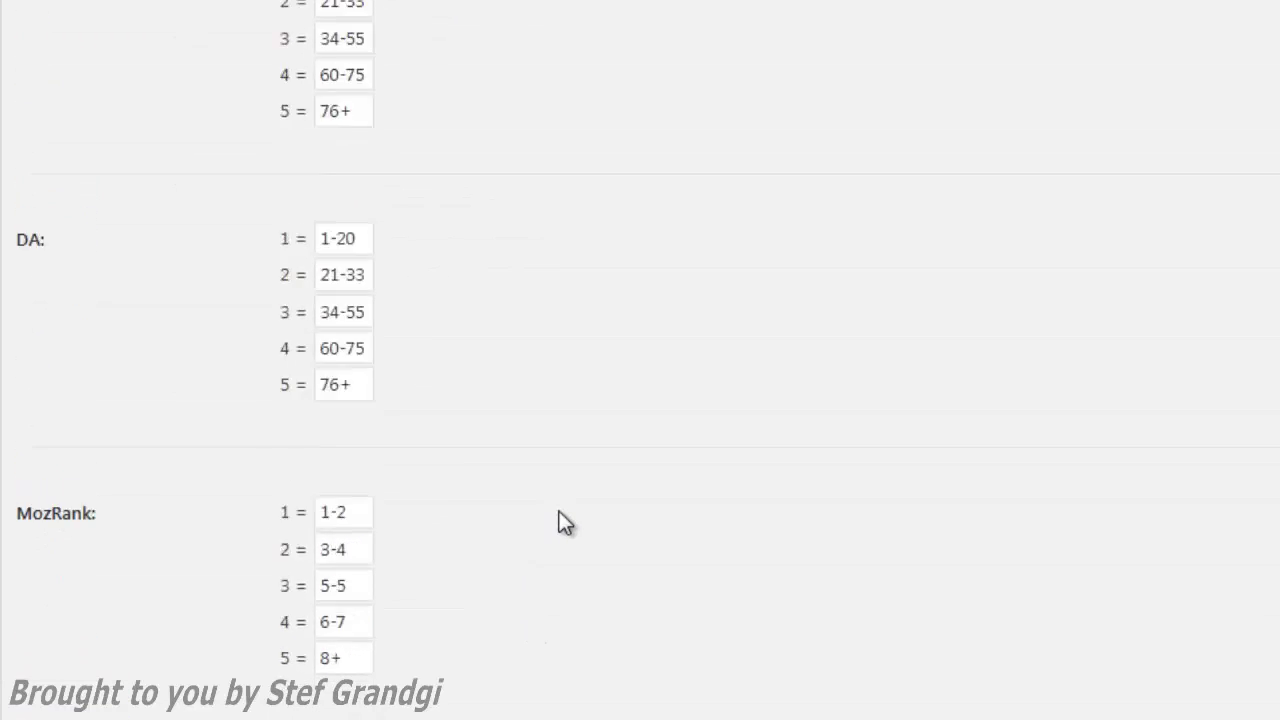
pyautogui.scroll(1, 559, 512)
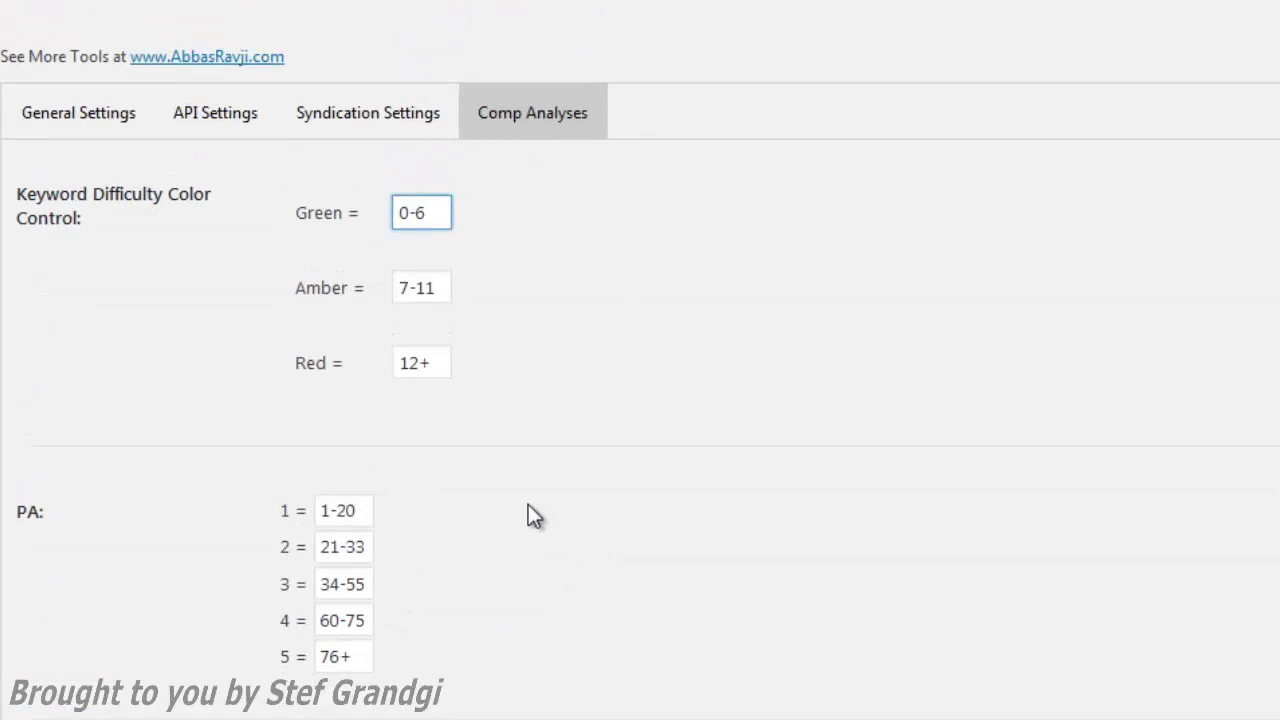